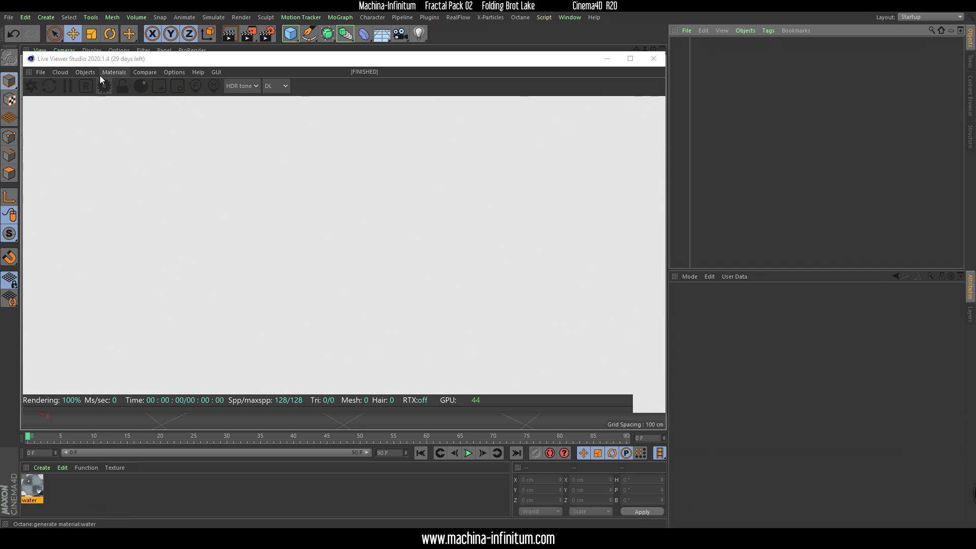
Add an Octane Vectron object to the scene and delete all of its default script code.
{"action": "left_click", "coordinate": [85, 72]}
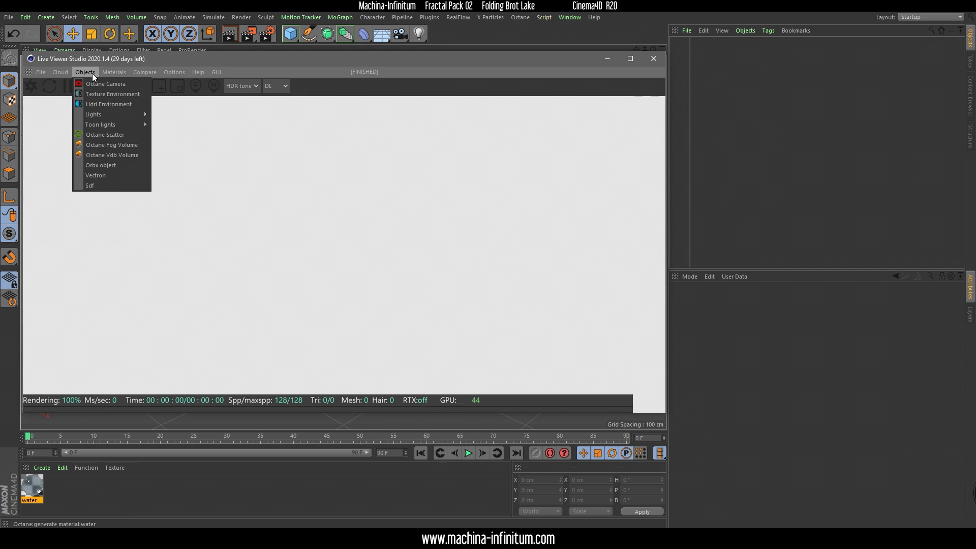
{"action": "left_click", "coordinate": [96, 175]}
{"action": "left_click_drag", "start_coordinate": [518, 62], "coordinate": [515, 57]}
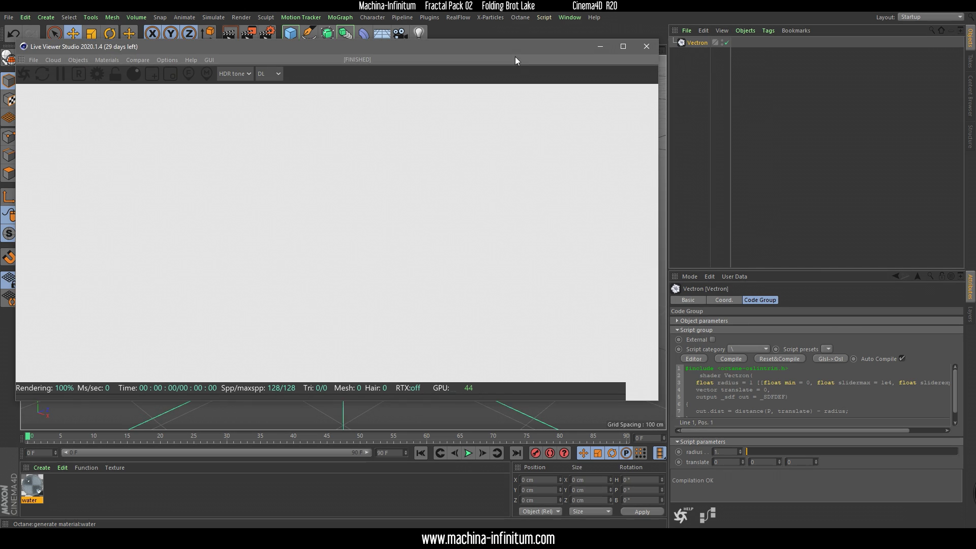
{"action": "left_click_drag", "start_coordinate": [799, 268], "coordinate": [803, 121]}
{"action": "left_click", "coordinate": [821, 339]}
{"action": "key", "text": "ctrl+a"}
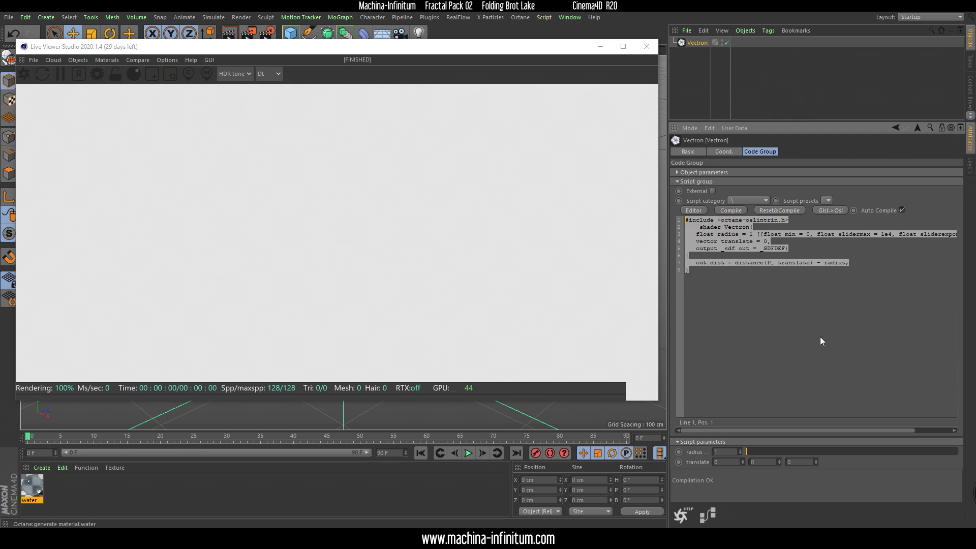
{"action": "key", "text": "Delete"}
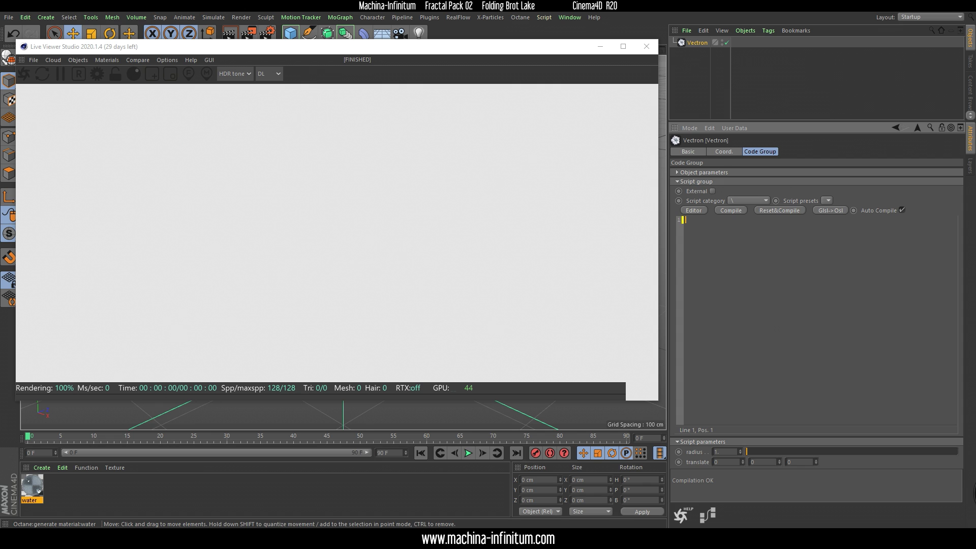
Switch to File Explorer, copy the entire contents of FoldingBrot.txt from the VECTRON-FORMULAS folder, and put the text file and folder away.
{"action": "key", "text": "alt+Tab"}
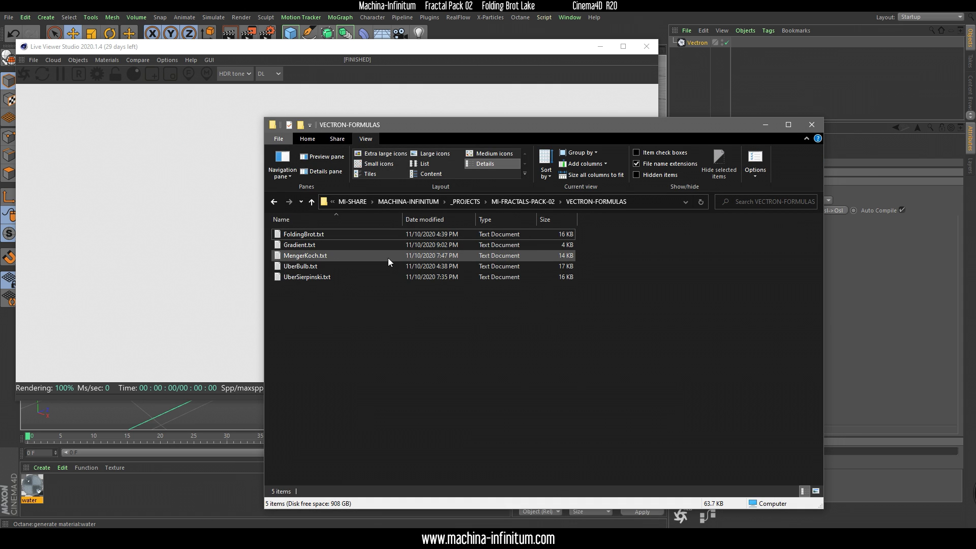
{"action": "left_click", "coordinate": [313, 235]}
{"action": "double_click", "coordinate": [313, 235]}
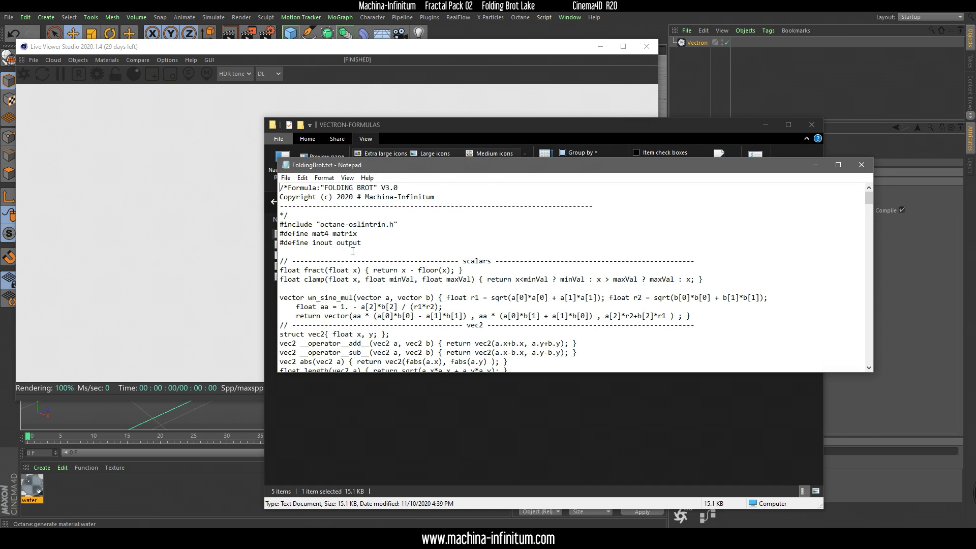
{"action": "left_click", "coordinate": [303, 177]}
{"action": "left_click", "coordinate": [325, 320]}
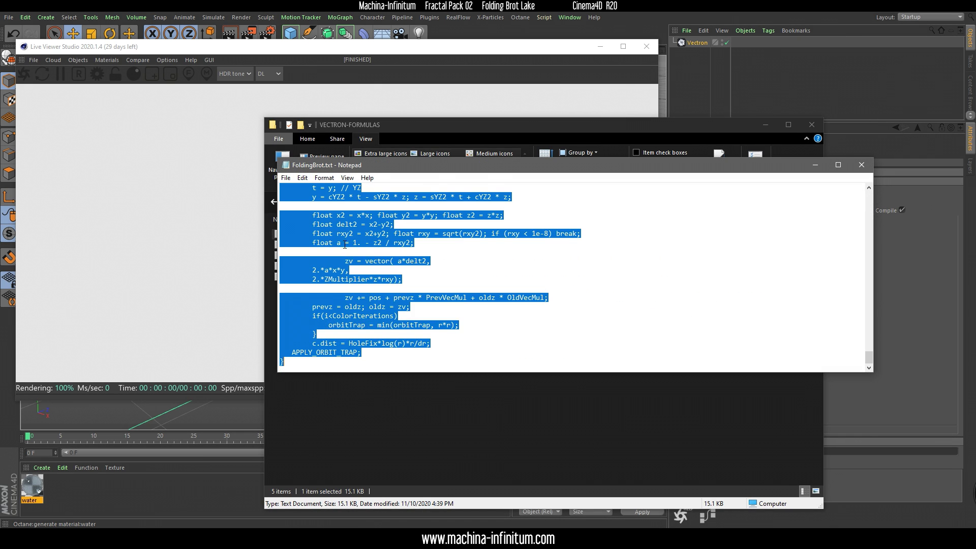
{"action": "right_click", "coordinate": [328, 234]}
{"action": "left_click", "coordinate": [352, 265]}
{"action": "left_click", "coordinate": [861, 164]}
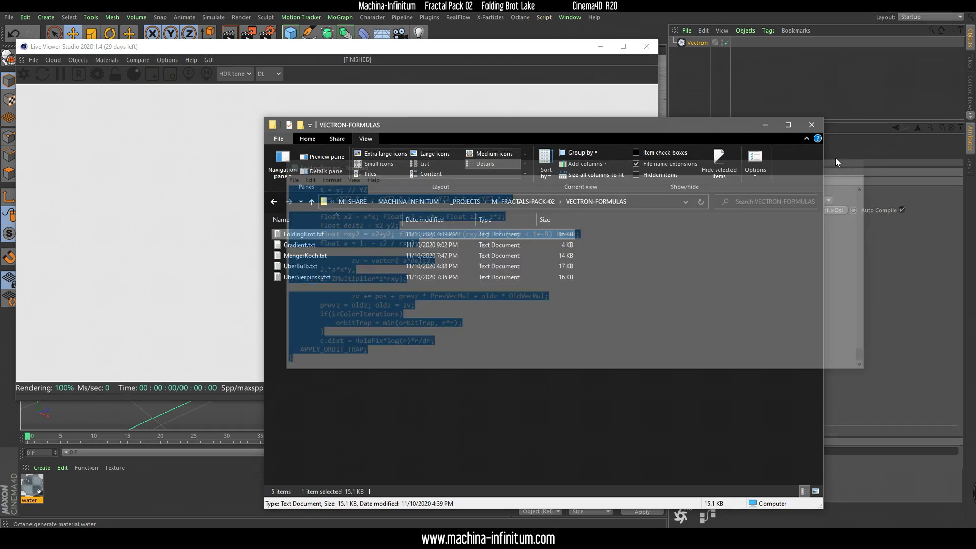
{"action": "left_click", "coordinate": [766, 124]}
Paste the copied Folding Brot formula into the empty Vectron script and compile it.
{"action": "right_click", "coordinate": [753, 233]}
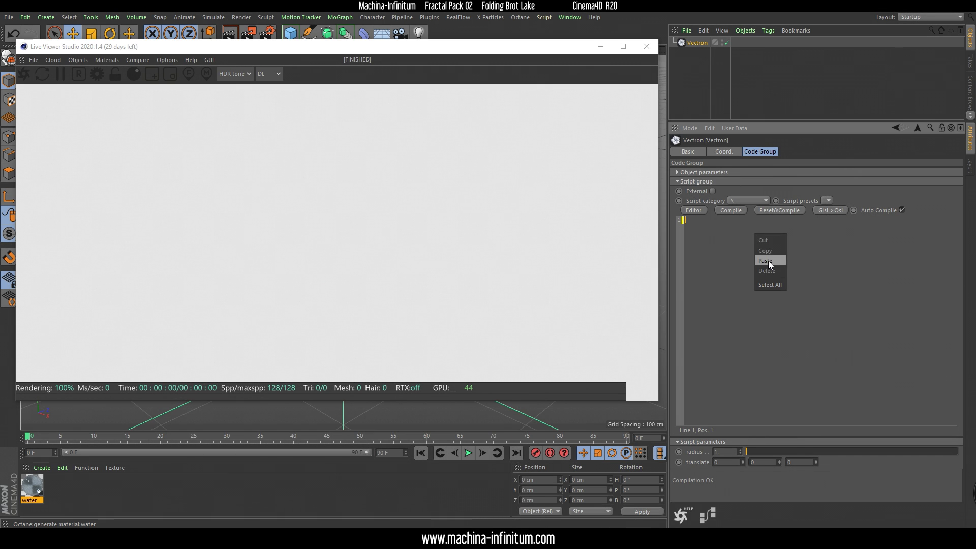
{"action": "left_click", "coordinate": [767, 261]}
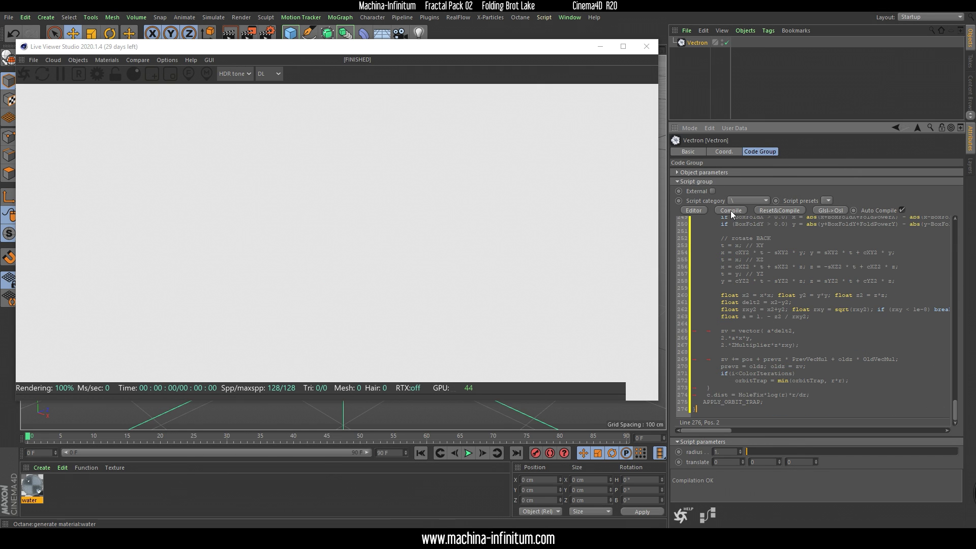
{"action": "left_click", "coordinate": [731, 211]}
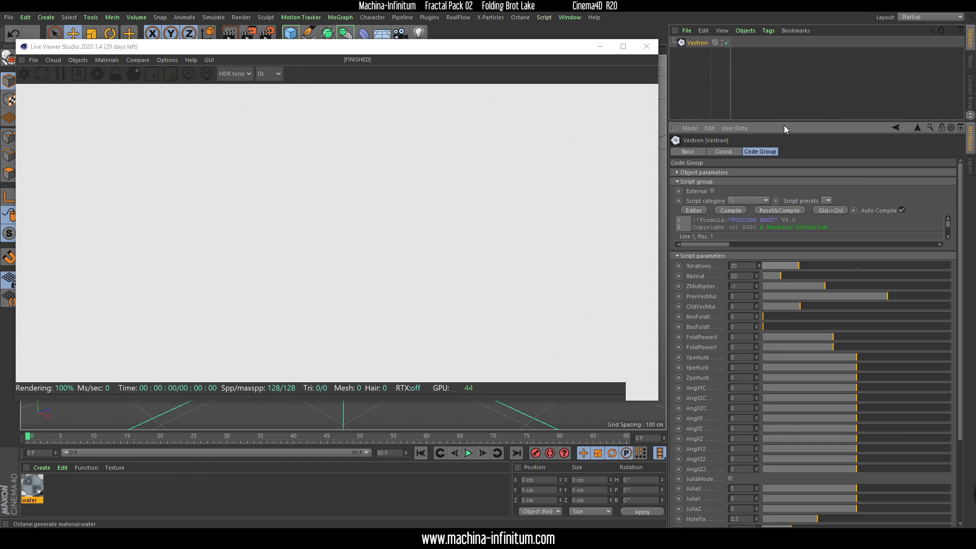
{"action": "left_click_drag", "start_coordinate": [783, 125], "coordinate": [780, 79]}
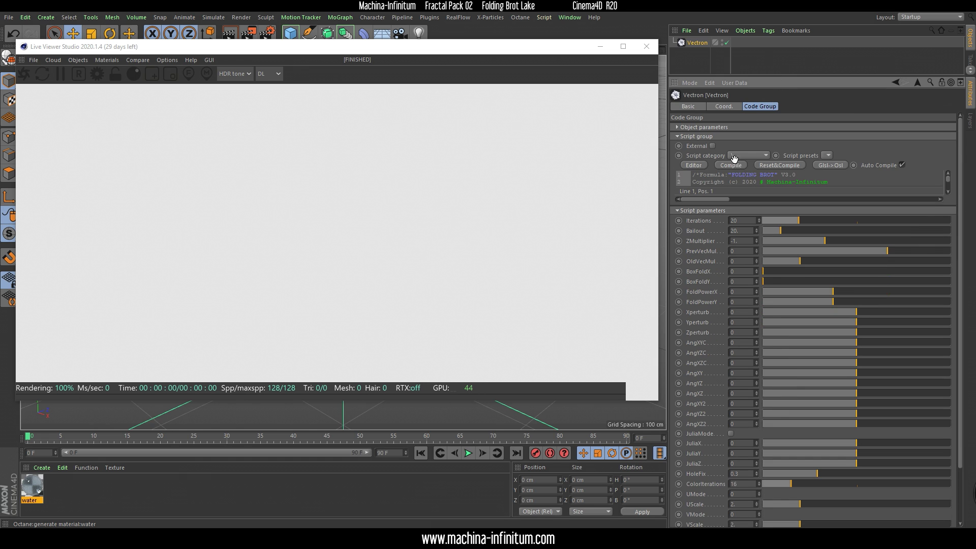
Start the live render and inspect the whole fractal from several angles and distances.
{"action": "left_click", "coordinate": [24, 77]}
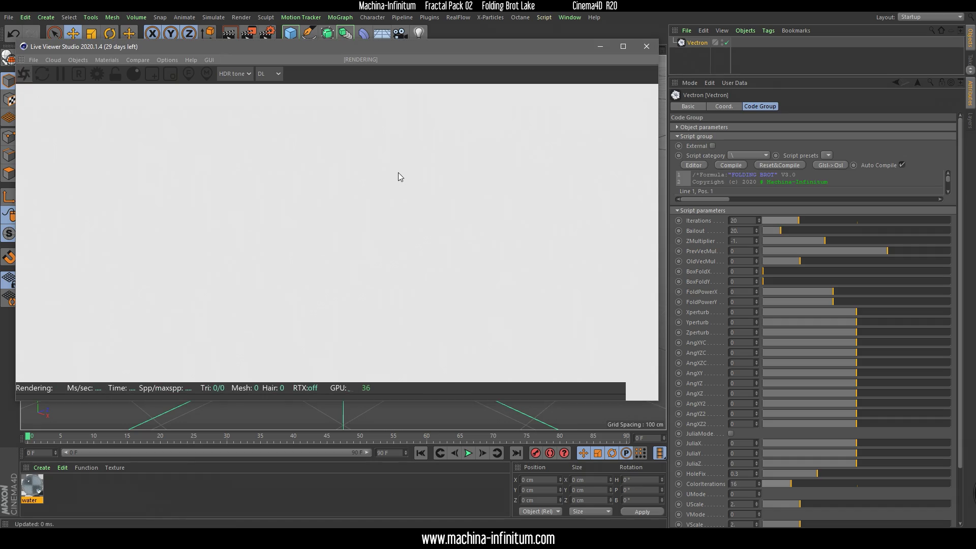
{"action": "left_click_drag", "start_coordinate": [348, 250], "coordinate": [323, 297]}
{"action": "middle_click_drag", "start_coordinate": [324, 296], "coordinate": [430, 258]}
{"action": "left_click_drag", "start_coordinate": [429, 258], "coordinate": [416, 265]}
{"action": "right_click_drag", "start_coordinate": [416, 263], "coordinate": [429, 234]}
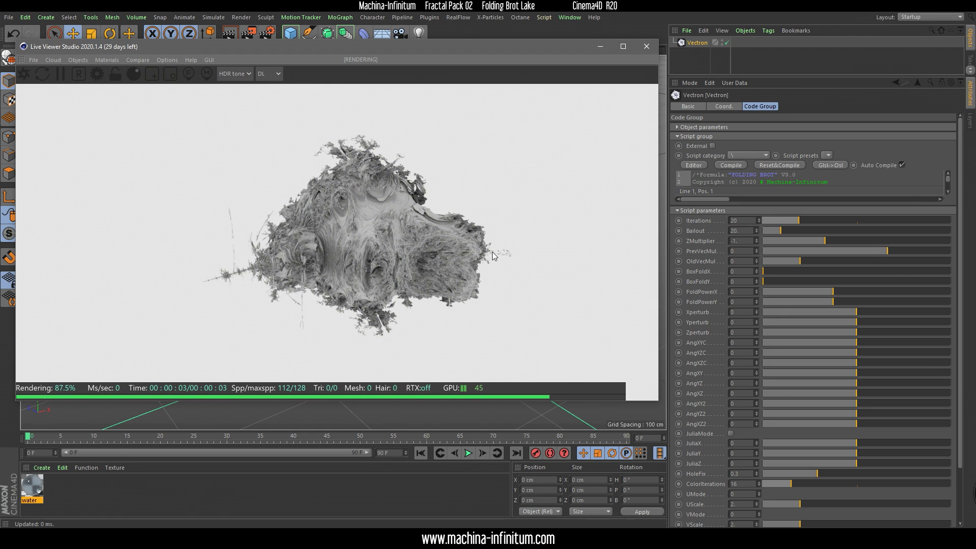
{"action": "left_click_drag", "start_coordinate": [326, 251], "coordinate": [412, 252]}
{"action": "scroll", "coordinate": [382, 245], "scroll_direction": "up", "scroll_amount": 3}
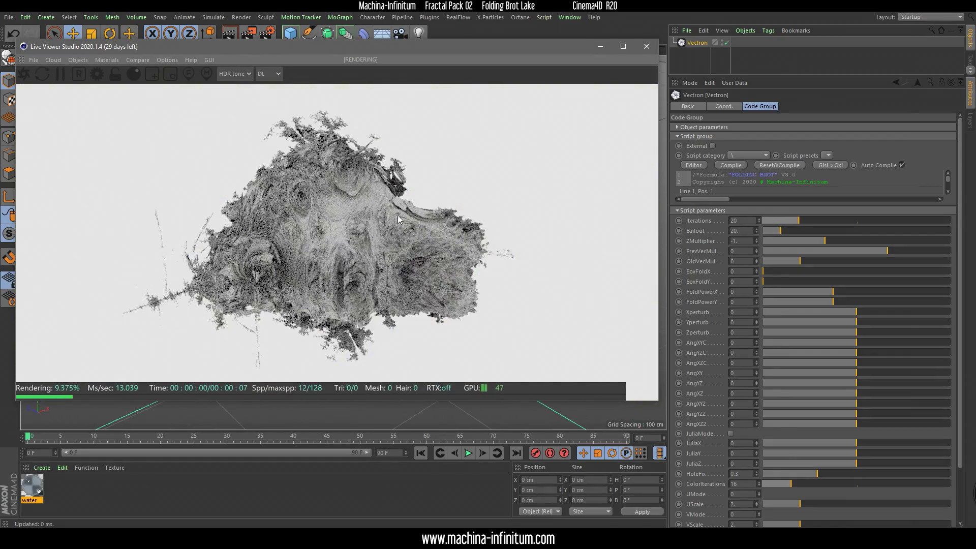
{"action": "scroll", "coordinate": [432, 282], "scroll_direction": "down", "scroll_amount": 3}
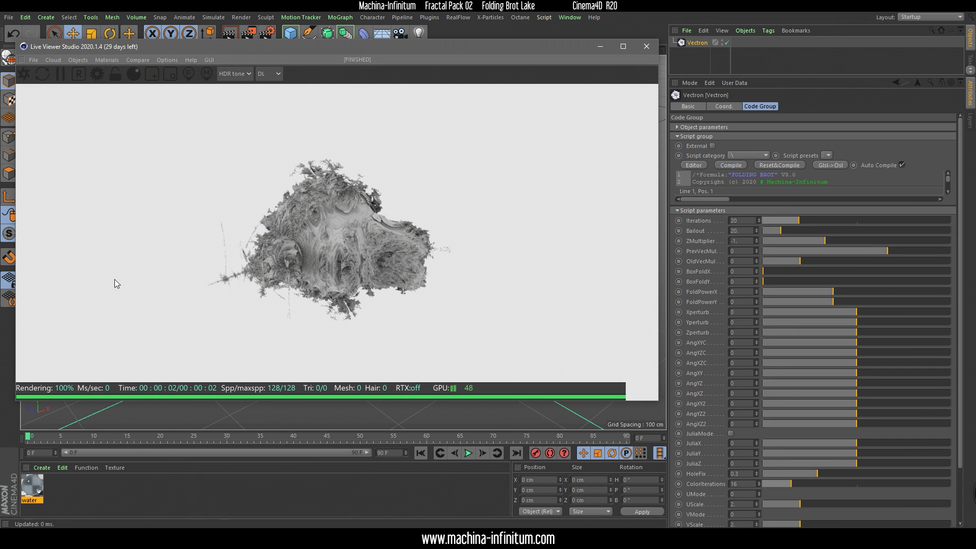
{"action": "mouse_move", "coordinate": [393, 283]}
{"action": "left_mouse_down"}
{"action": "mouse_move", "coordinate": [224, 229]}
{"action": "mouse_move", "coordinate": [383, 272]}
{"action": "left_mouse_up"}
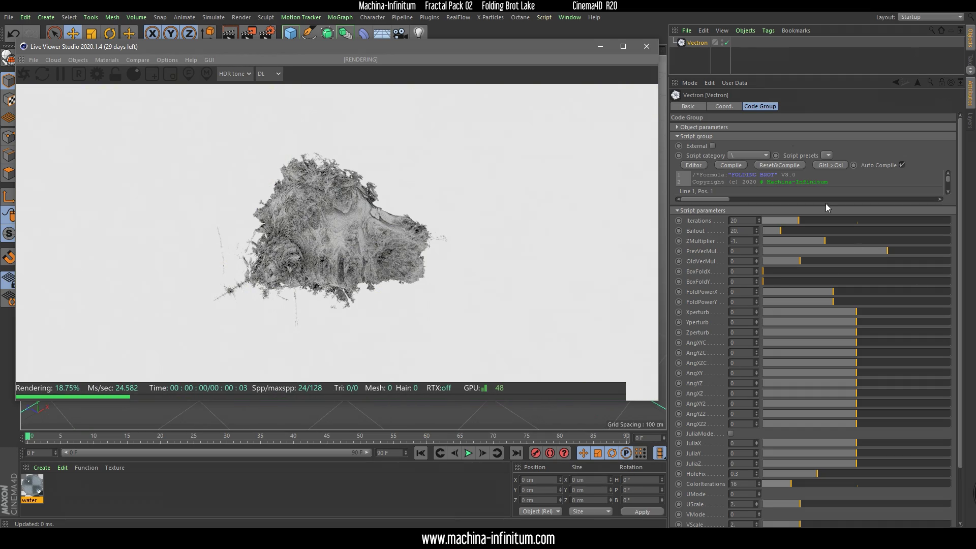
Raise the Vectron's BoxFoldX to about 1.36 and BoxFoldY to about 1.14.
{"action": "left_click_drag", "start_coordinate": [796, 75], "coordinate": [796, 69]}
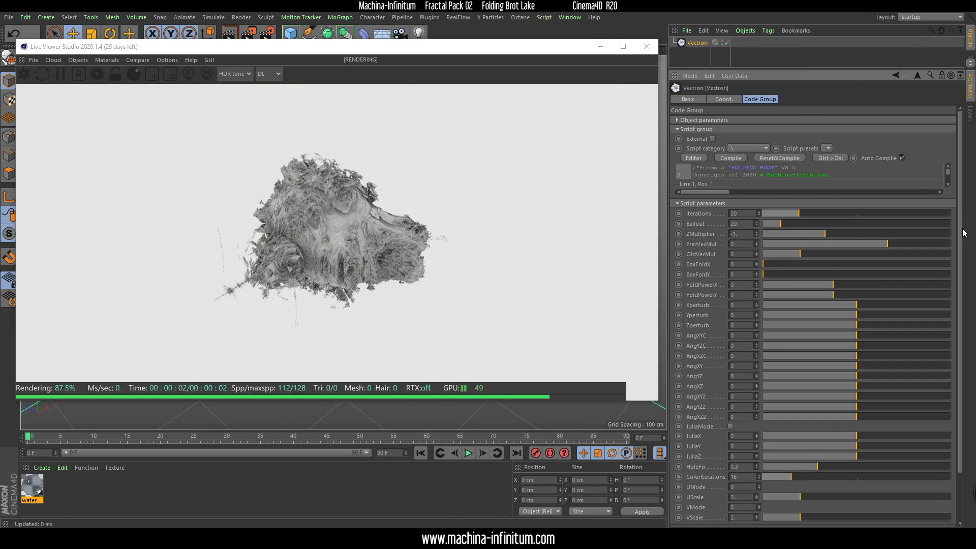
{"action": "scroll", "coordinate": [926, 270], "scroll_direction": "down", "scroll_amount": 3}
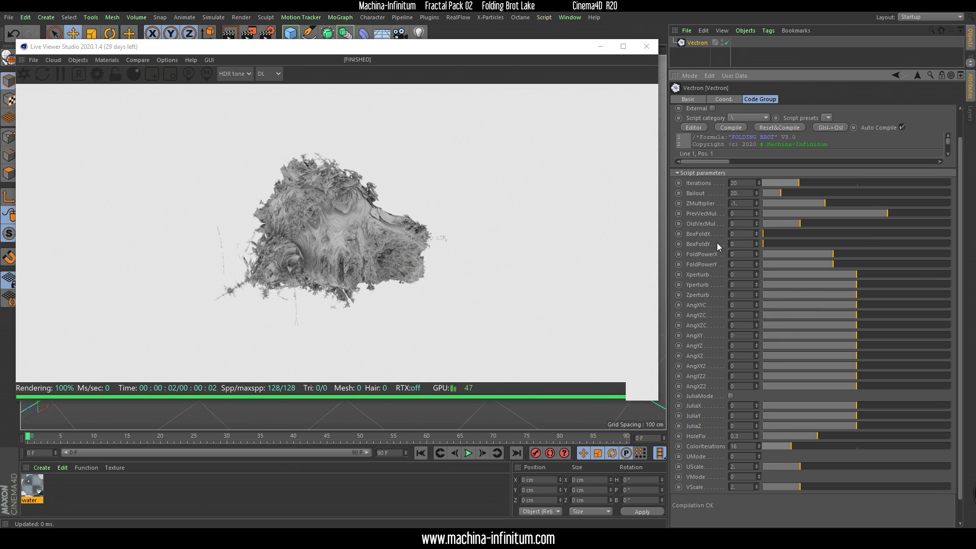
{"action": "left_click_drag", "start_coordinate": [765, 235], "coordinate": [782, 234]}
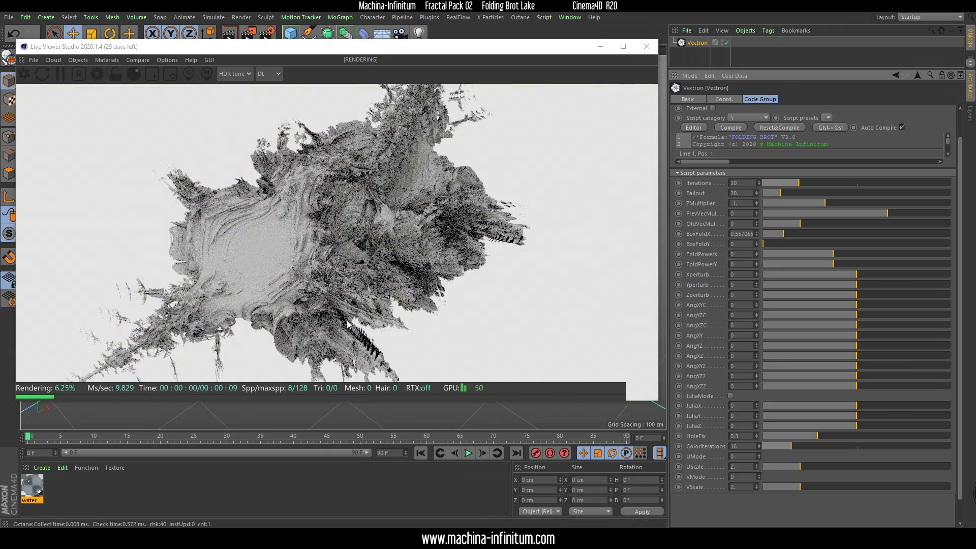
{"action": "left_click_drag", "start_coordinate": [307, 306], "coordinate": [372, 252]}
{"action": "scroll", "coordinate": [373, 252], "scroll_direction": "down", "scroll_amount": 4}
{"action": "left_click_drag", "start_coordinate": [794, 236], "coordinate": [813, 228]}
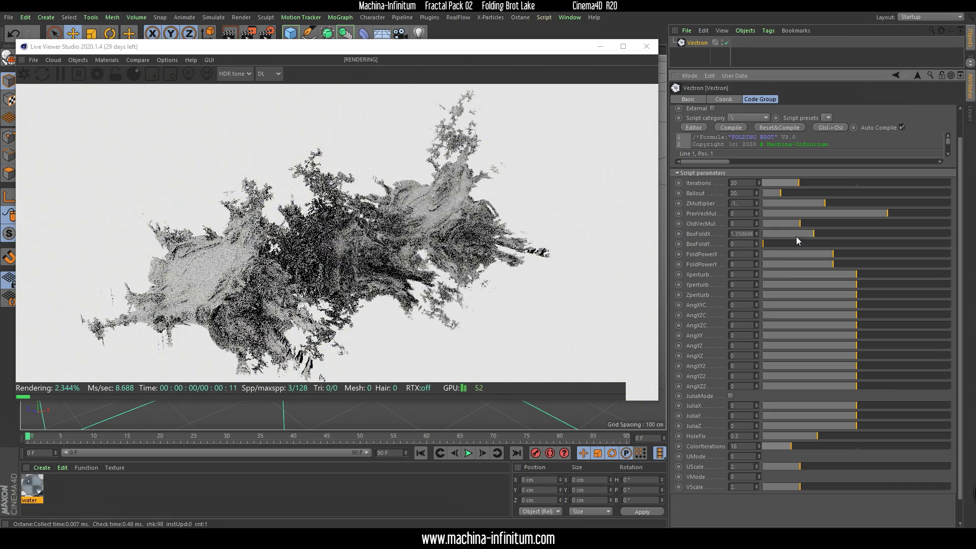
{"action": "left_click_drag", "start_coordinate": [763, 243], "coordinate": [805, 244]}
Set both BoxFoldX and BoxFoldY to exactly 1 in the Vectron's script parameters.
{"action": "left_click", "coordinate": [741, 233]}
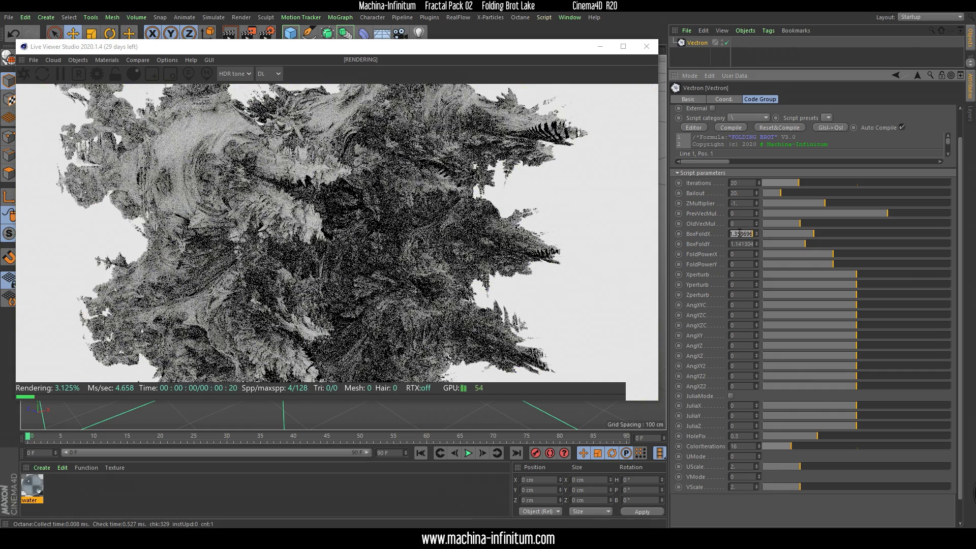
{"action": "type", "text": "1."}
{"action": "key", "text": "Tab"}
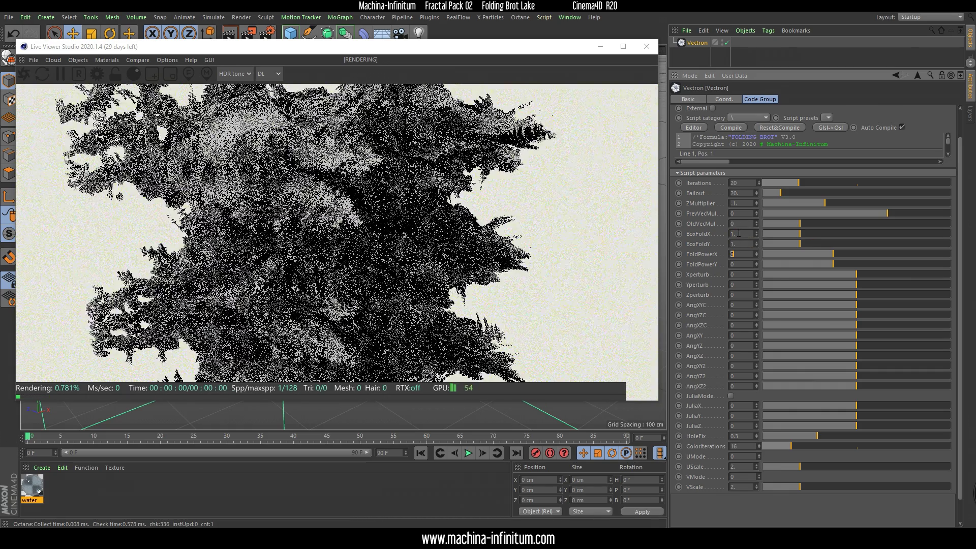
Rotate the Vectron object to a pitch of -90° so the fractal's spikes point upward.
{"action": "left_click_drag", "start_coordinate": [401, 47], "coordinate": [737, 107]}
{"action": "key", "text": "r"}
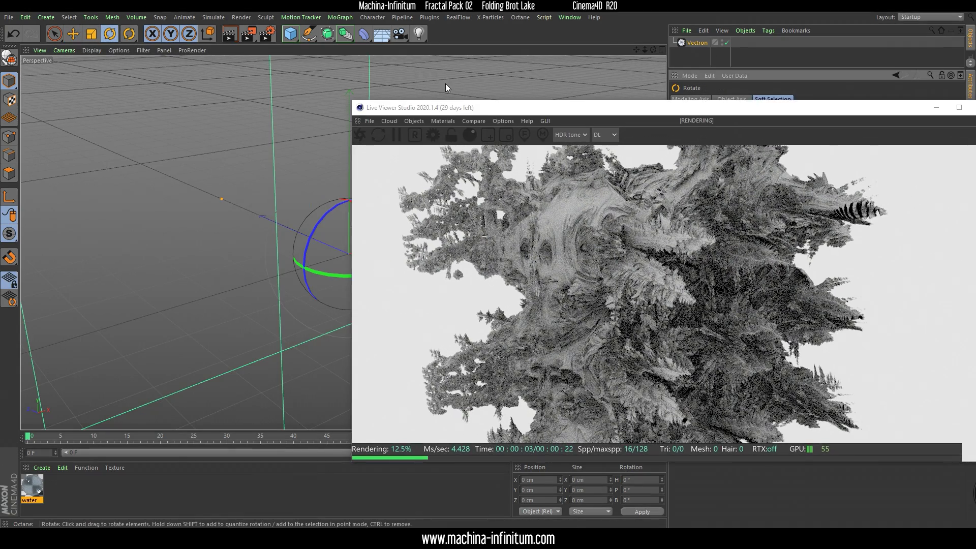
{"action": "left_click_drag", "start_coordinate": [483, 107], "coordinate": [608, 143]}
{"action": "left_click_drag", "start_coordinate": [361, 280], "coordinate": [358, 221]}
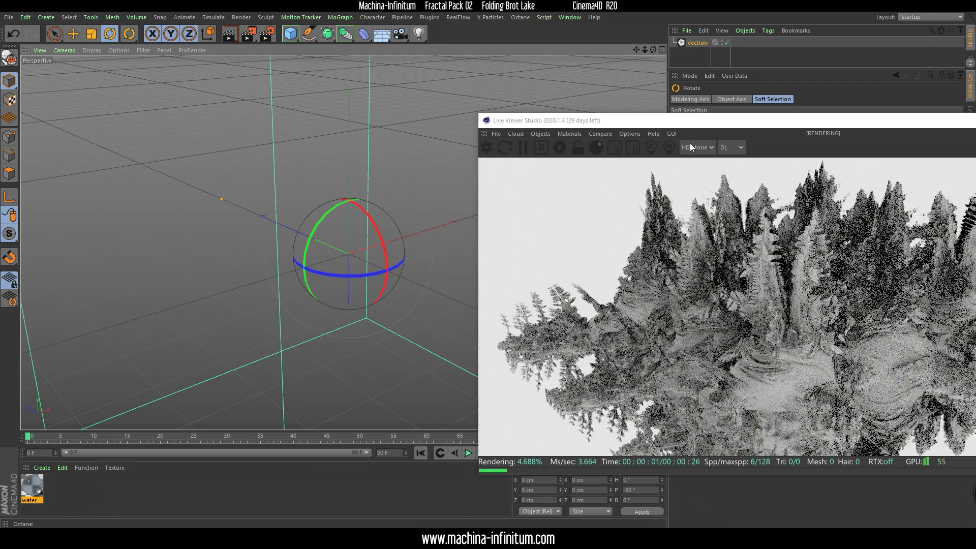
{"action": "left_click_drag", "start_coordinate": [757, 126], "coordinate": [297, 62]}
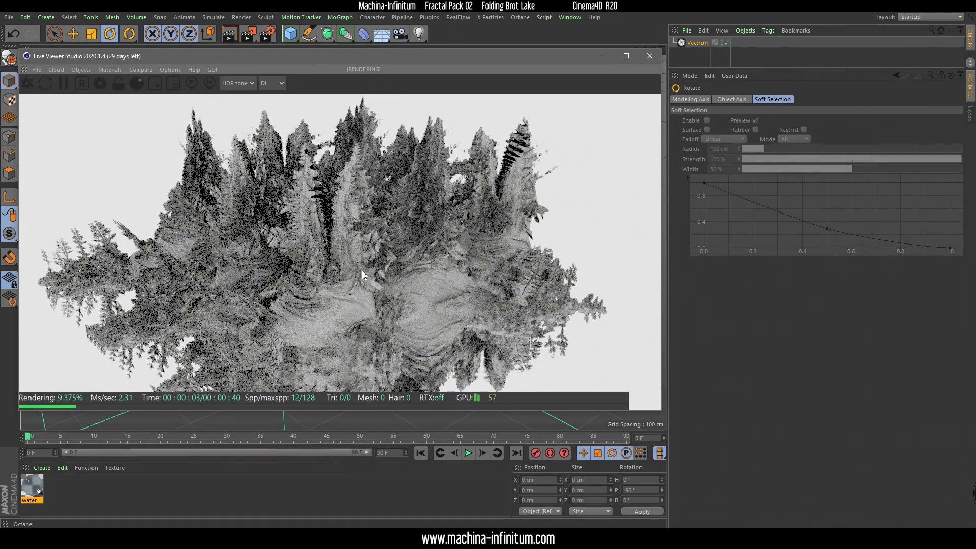
Switch the live viewer from direct lighting to the Normal render mode and view the fractal from a new angle.
{"action": "left_click_drag", "start_coordinate": [376, 285], "coordinate": [406, 203]}
{"action": "left_click", "coordinate": [271, 83]}
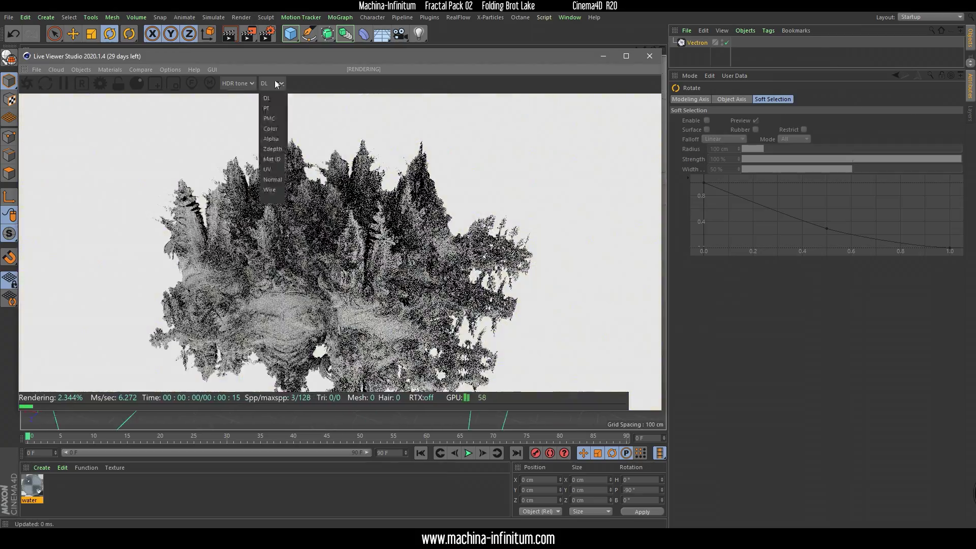
{"action": "left_click", "coordinate": [277, 180]}
{"action": "left_click_drag", "start_coordinate": [315, 224], "coordinate": [362, 271]}
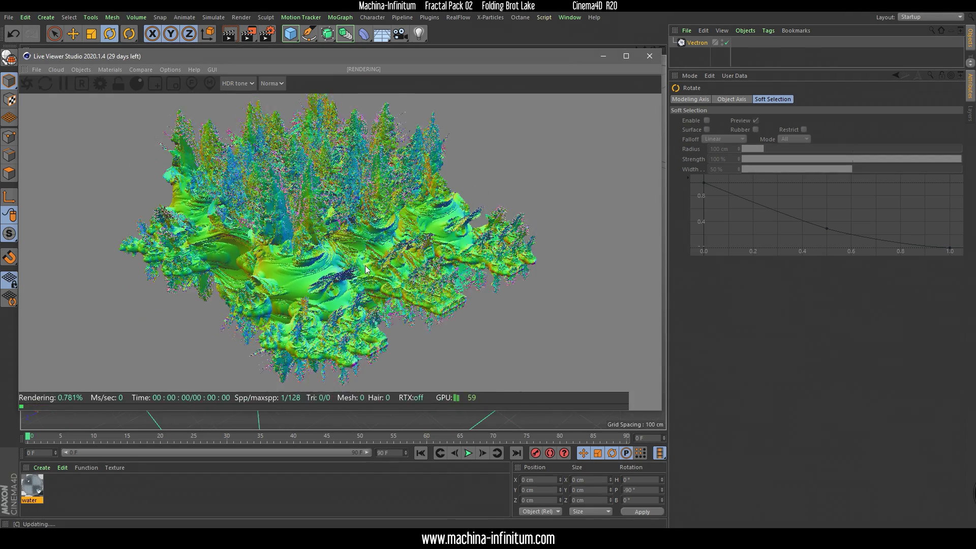
Enable JuliaMode for the Vectron, inspect the resulting surface up close, and lower JuliaZ to about -1.52.
{"action": "left_click", "coordinate": [693, 43]}
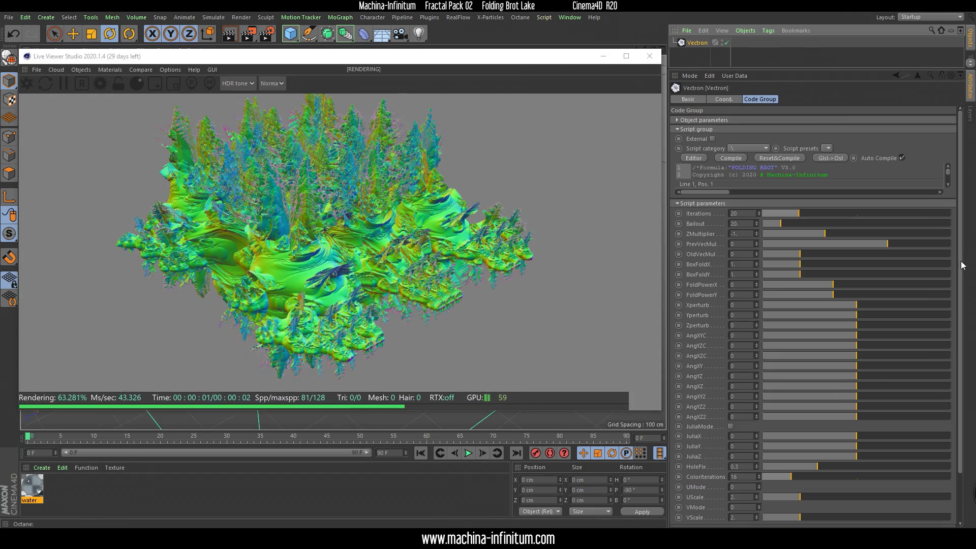
{"action": "scroll", "coordinate": [953, 313], "scroll_direction": "down", "scroll_amount": 3}
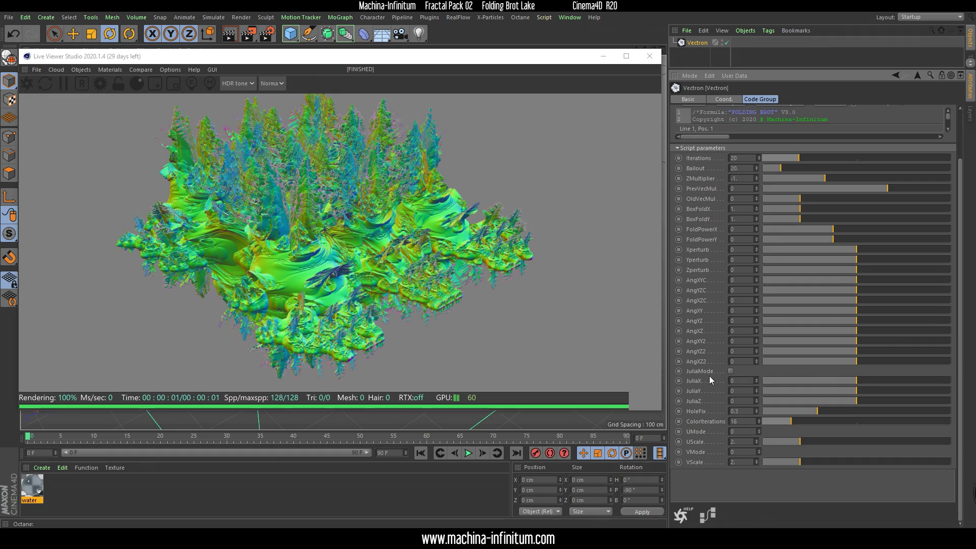
{"action": "left_click", "coordinate": [731, 370]}
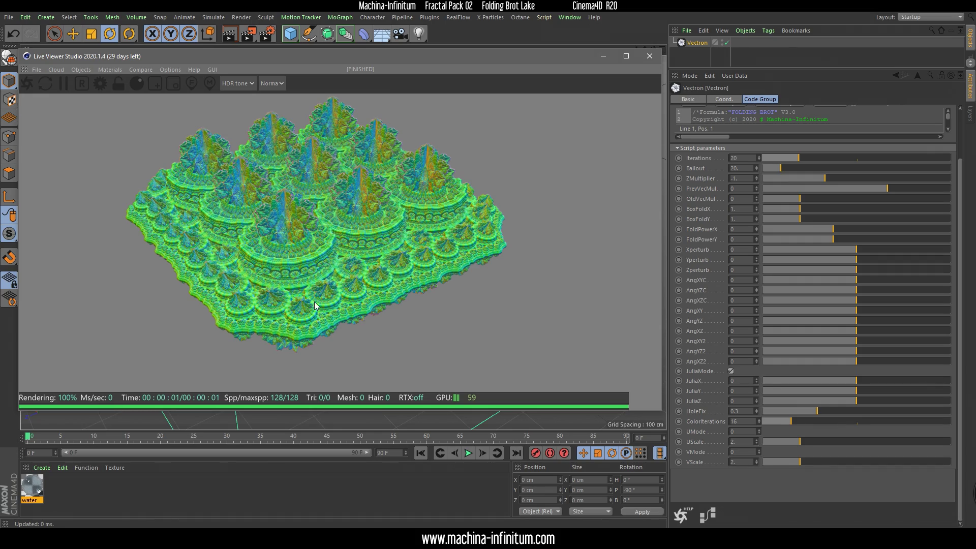
{"action": "scroll", "coordinate": [319, 303], "scroll_direction": "up", "scroll_amount": 5}
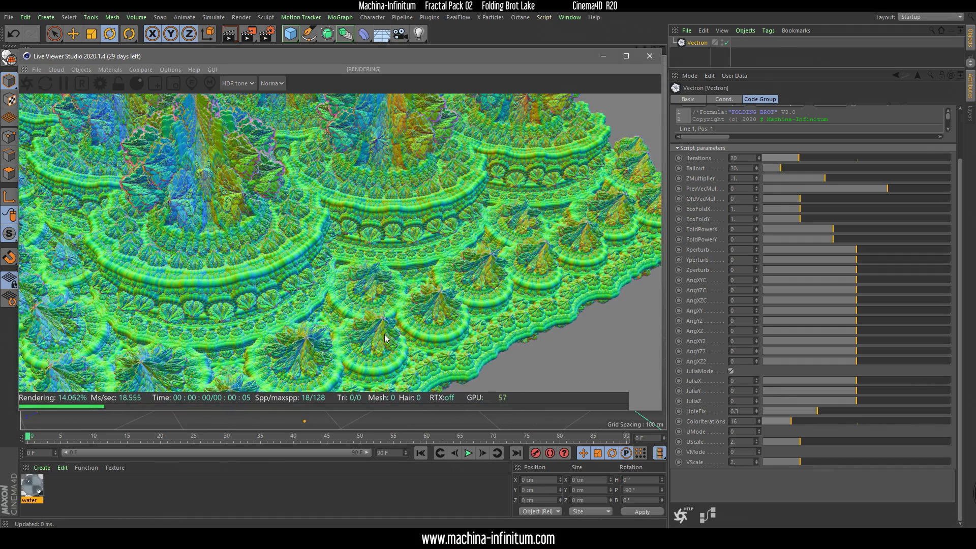
{"action": "left_click_drag", "start_coordinate": [417, 269], "coordinate": [471, 290]}
{"action": "scroll", "coordinate": [471, 290], "scroll_direction": "down", "scroll_amount": 3}
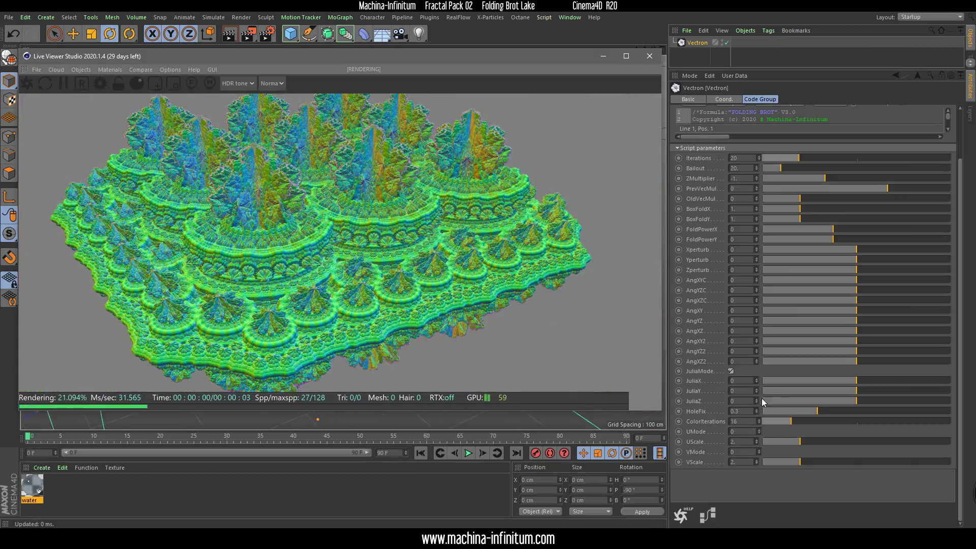
{"action": "mouse_move", "coordinate": [756, 400]}
{"action": "left_mouse_down"}
{"action": "mouse_move", "coordinate": [771, 399]}
{"action": "mouse_move", "coordinate": [696, 409]}
{"action": "mouse_move", "coordinate": [773, 396]}
{"action": "left_mouse_up"}
Try a FoldPowerX value of about 0.78 and reset it to 0.
{"action": "left_click_drag", "start_coordinate": [832, 229], "coordinate": [852, 234]}
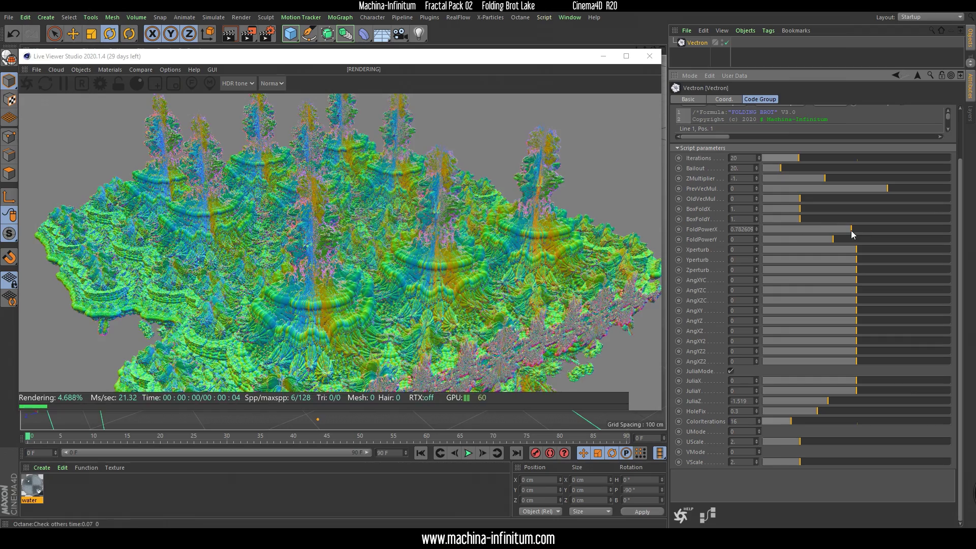
{"action": "type", "text": "0"}
{"action": "key", "text": "Return"}
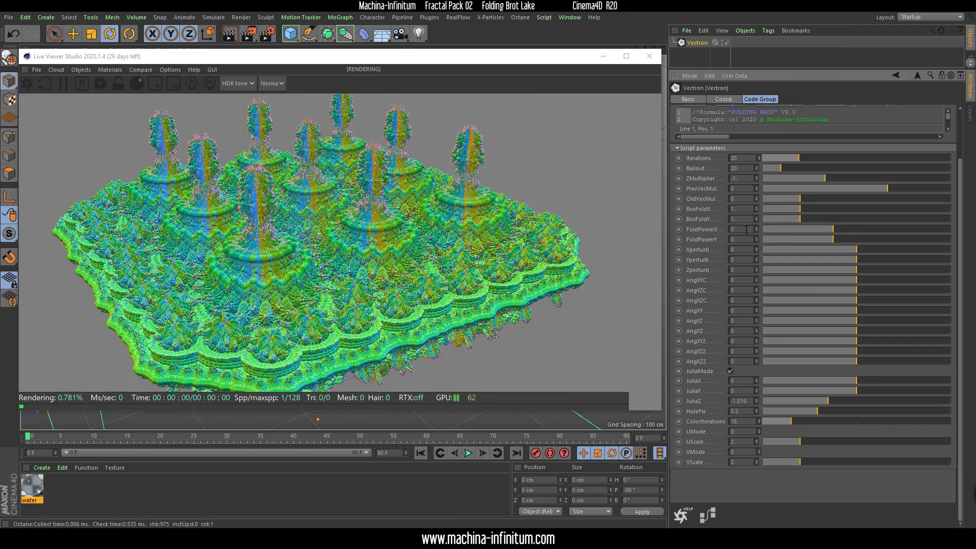
Link BoxFoldY to BoxFoldX using Set Driver and Set Driven (Absolute), and raise BoxFoldX to about 2.05.
{"action": "left_click_drag", "start_coordinate": [799, 210], "coordinate": [768, 218]}
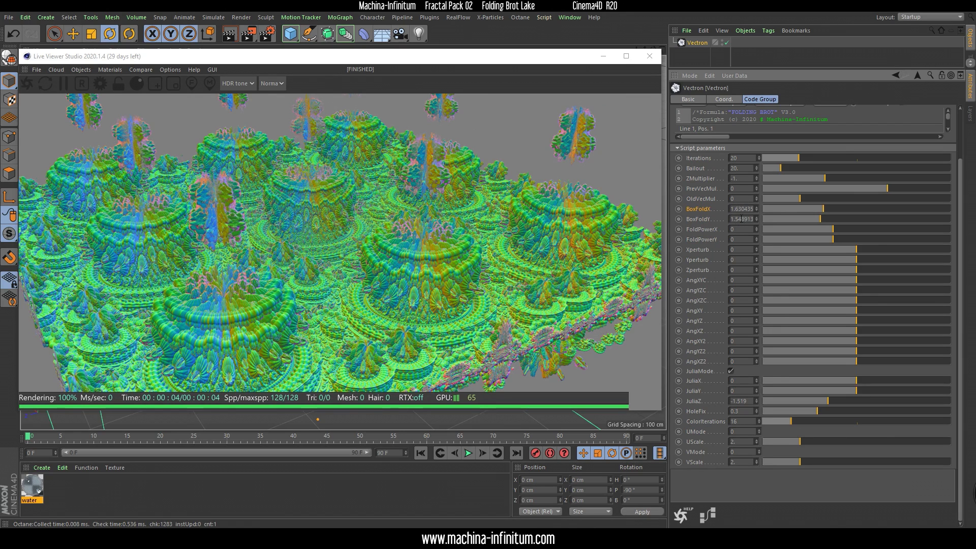
{"action": "right_click", "coordinate": [710, 214]}
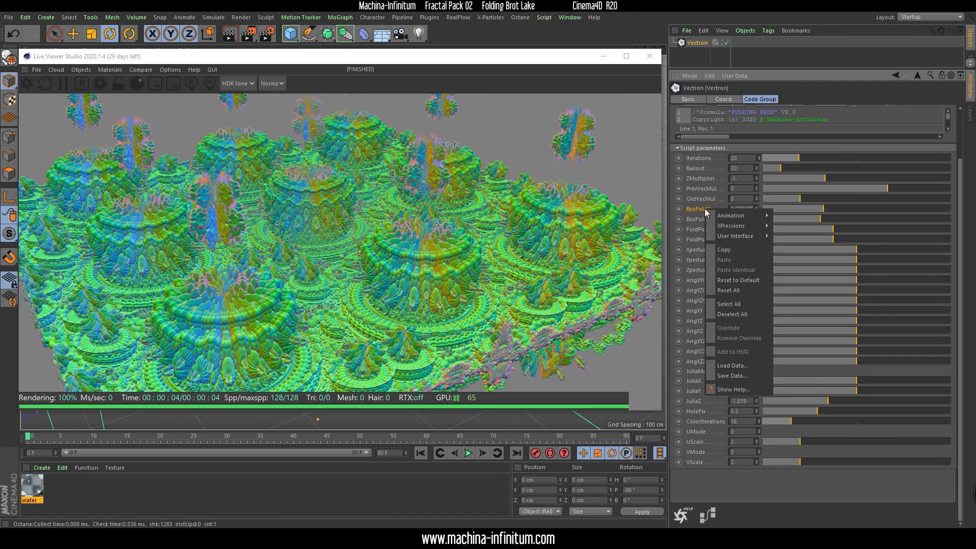
{"action": "mouse_move", "coordinate": [717, 217]}
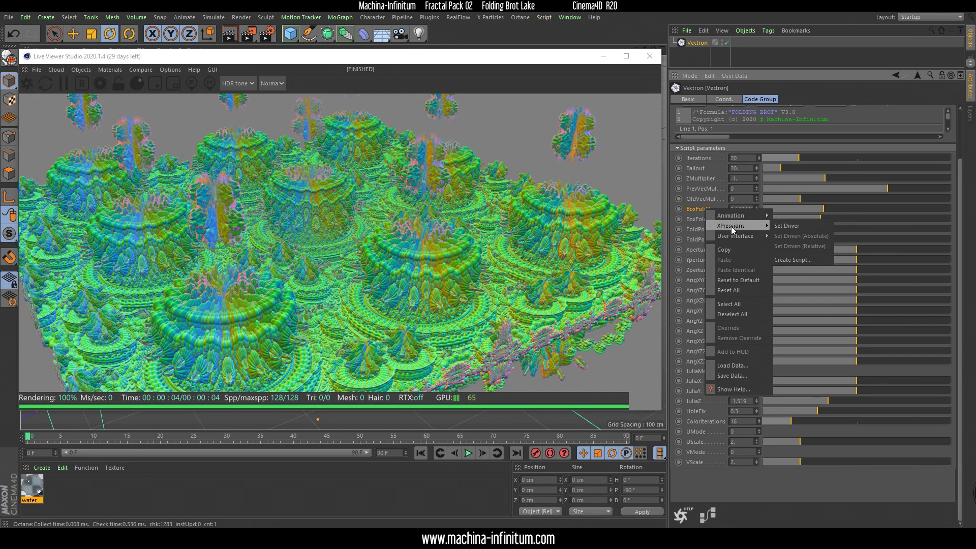
{"action": "left_click", "coordinate": [786, 227]}
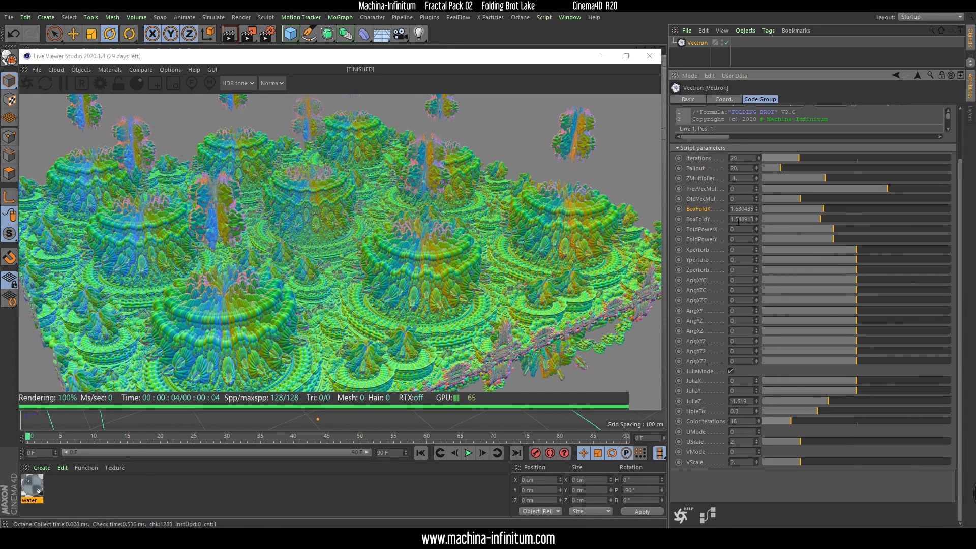
{"action": "right_click", "coordinate": [706, 224]}
{"action": "mouse_move", "coordinate": [769, 241]}
{"action": "left_click", "coordinate": [799, 247]}
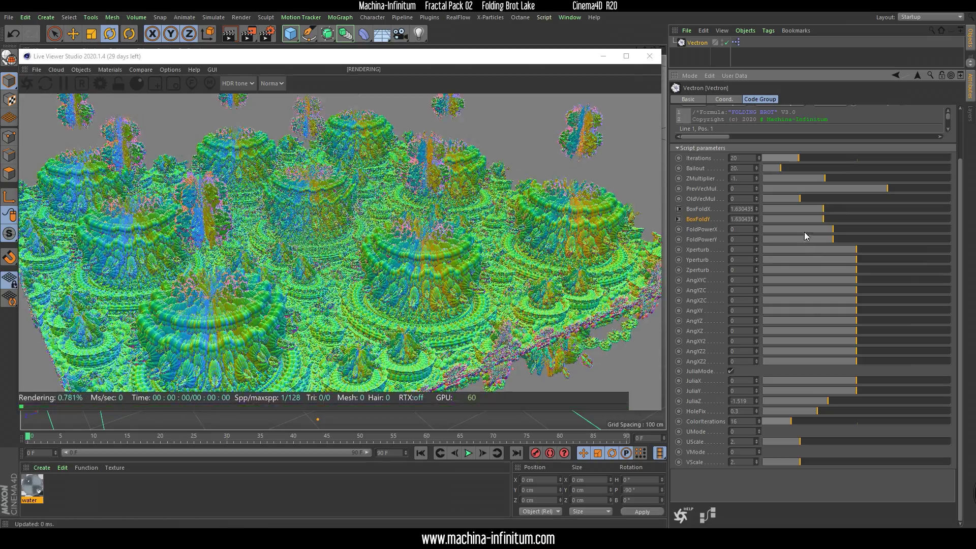
{"action": "mouse_move", "coordinate": [824, 210]}
{"action": "left_mouse_down"}
{"action": "mouse_move", "coordinate": [854, 213]}
{"action": "mouse_move", "coordinate": [838, 213]}
{"action": "left_mouse_up"}
{"action": "left_click_drag", "start_coordinate": [357, 281], "coordinate": [446, 308]}
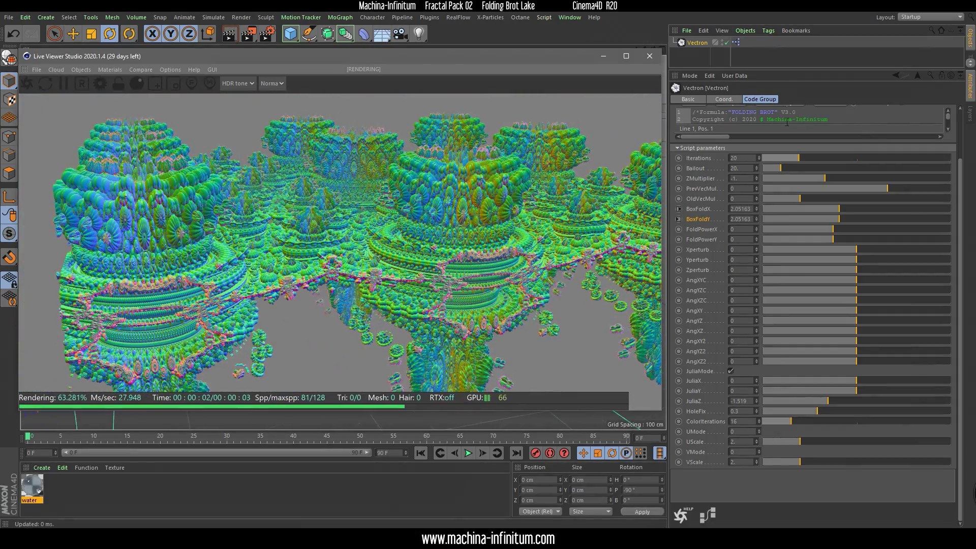
Set the Vectron's Bounds to 2000 on all three axes and view the enlarged fractal from above.
{"action": "scroll", "coordinate": [722, 153], "scroll_direction": "up", "scroll_amount": 2}
{"action": "left_click", "coordinate": [677, 120]}
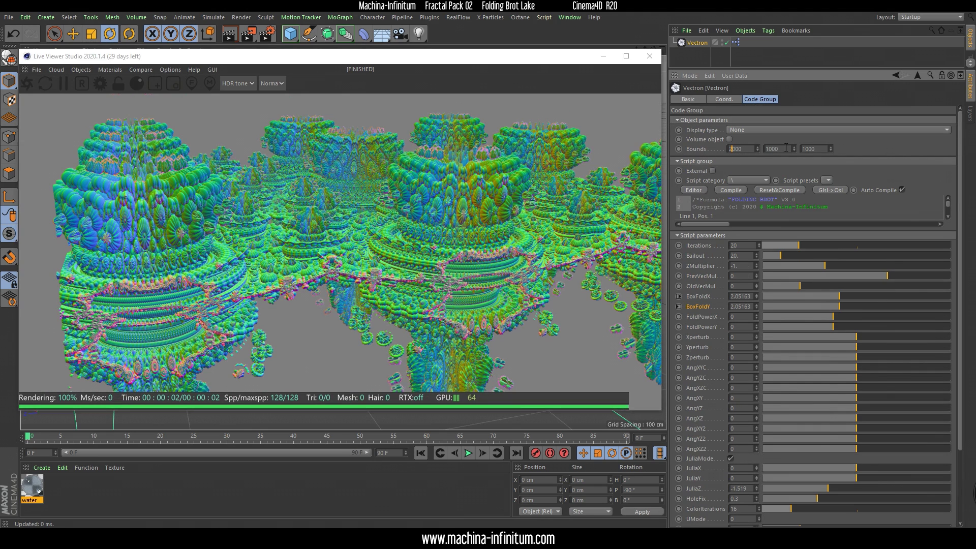
{"action": "key", "text": "BackSpace"}
{"action": "type", "text": "2"}
{"action": "key", "text": "Return"}
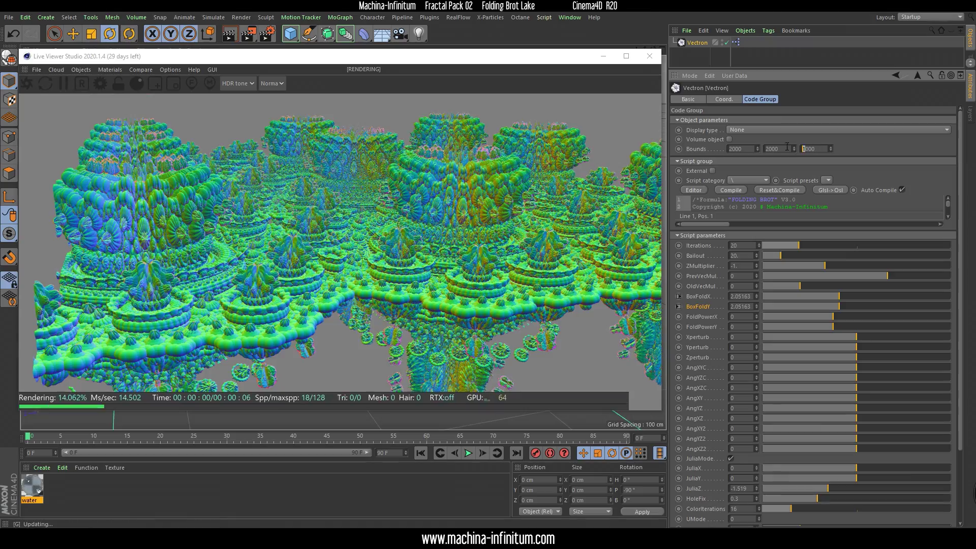
{"action": "type", "text": "2"}
{"action": "key", "text": "Return"}
{"action": "left_click_drag", "start_coordinate": [476, 249], "coordinate": [424, 274]}
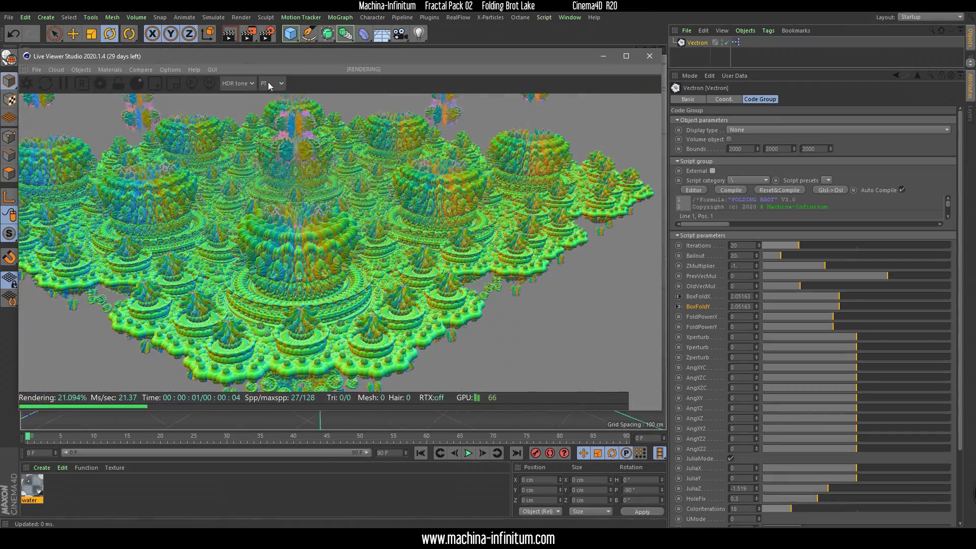
Preview the enlarged fractal in direct lighting (DL) mode, then return the live viewer to Normal mode.
{"action": "left_click", "coordinate": [268, 85]}
{"action": "left_click", "coordinate": [268, 96]}
{"action": "left_click_drag", "start_coordinate": [333, 290], "coordinate": [421, 249]}
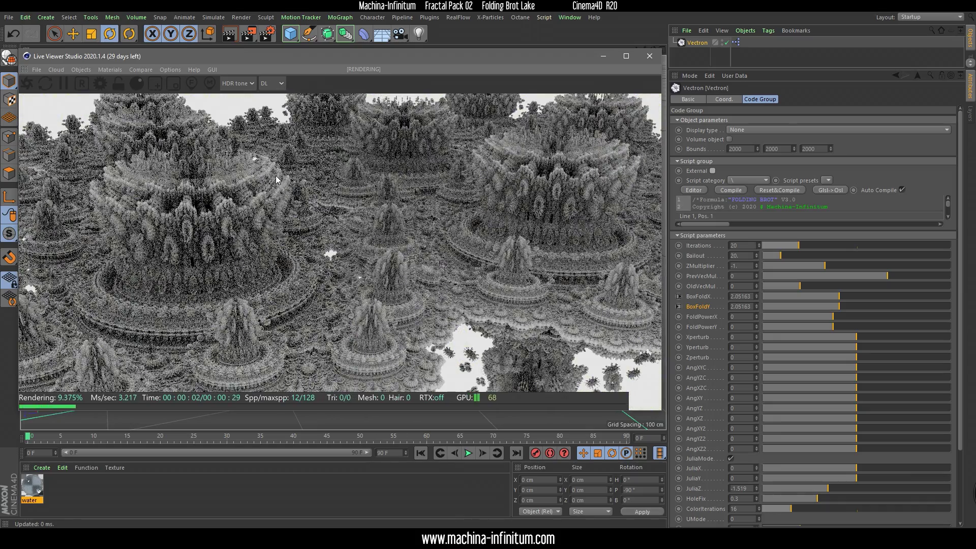
{"action": "left_click", "coordinate": [272, 83]}
{"action": "left_click", "coordinate": [299, 208]}
Frame one of the small fractal spires up close and switch the live viewer to direct lighting (DL).
{"action": "left_click_drag", "start_coordinate": [320, 184], "coordinate": [400, 271]}
{"action": "left_click_drag", "start_coordinate": [335, 237], "coordinate": [354, 251]}
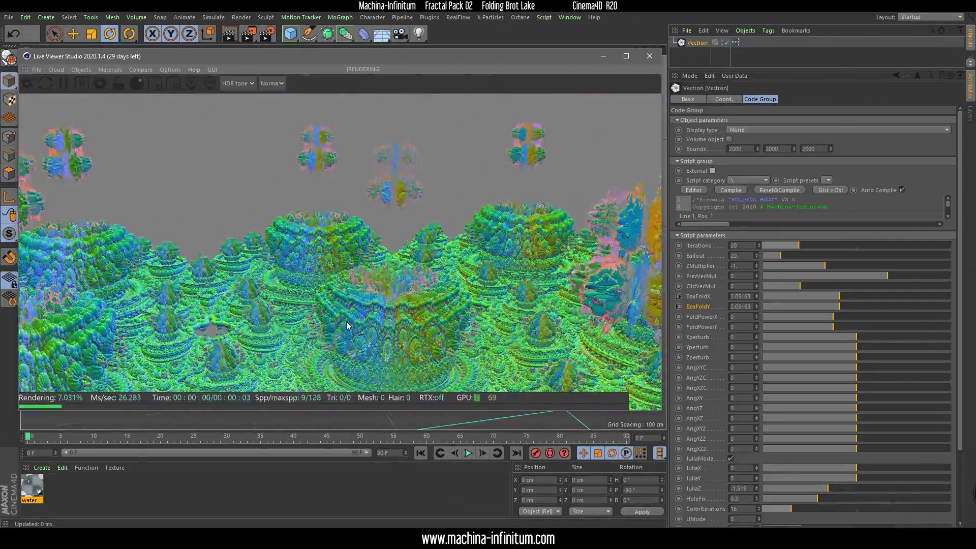
{"action": "scroll", "coordinate": [348, 264], "scroll_direction": "up", "scroll_amount": 8}
{"action": "scroll", "coordinate": [346, 263], "scroll_direction": "up", "scroll_amount": 8}
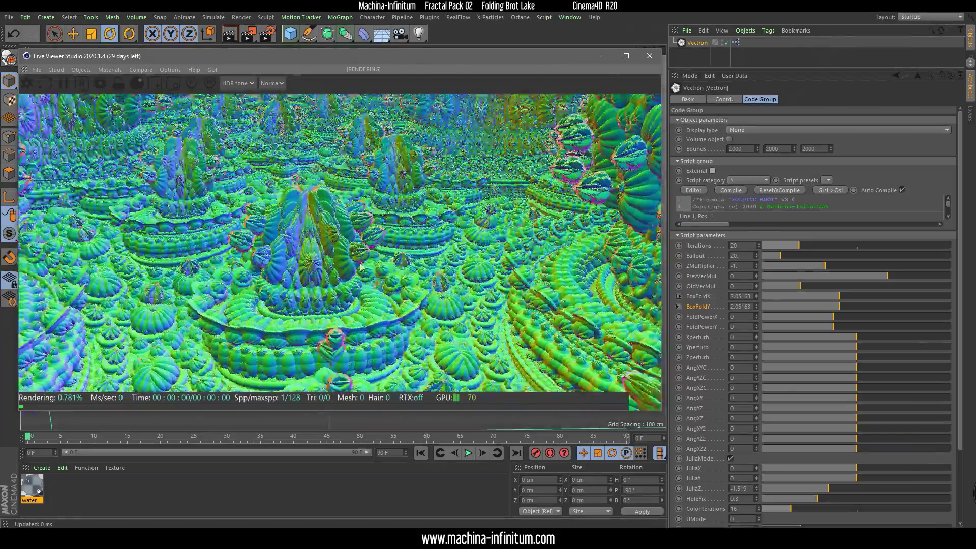
{"action": "left_click_drag", "start_coordinate": [361, 267], "coordinate": [340, 255], "text": "alt"}
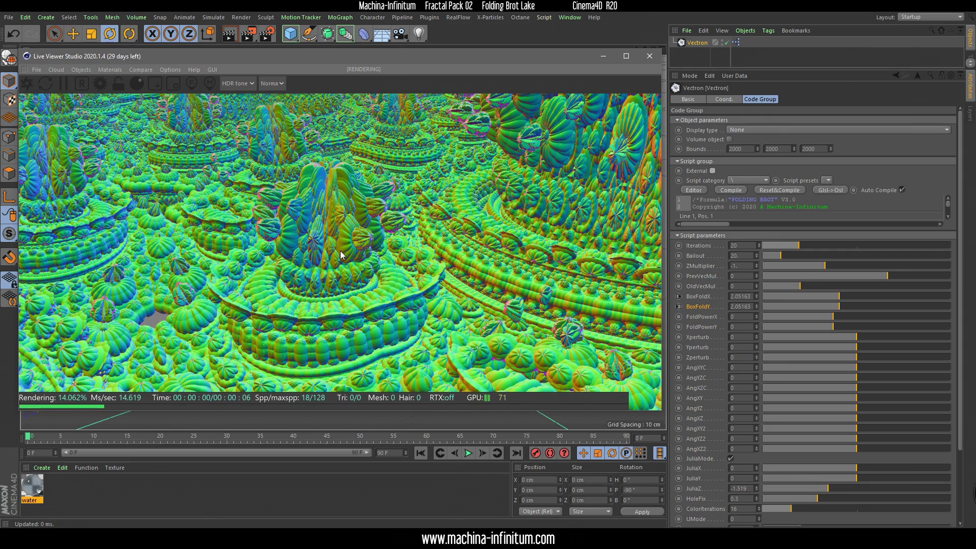
{"action": "left_click", "coordinate": [278, 84]}
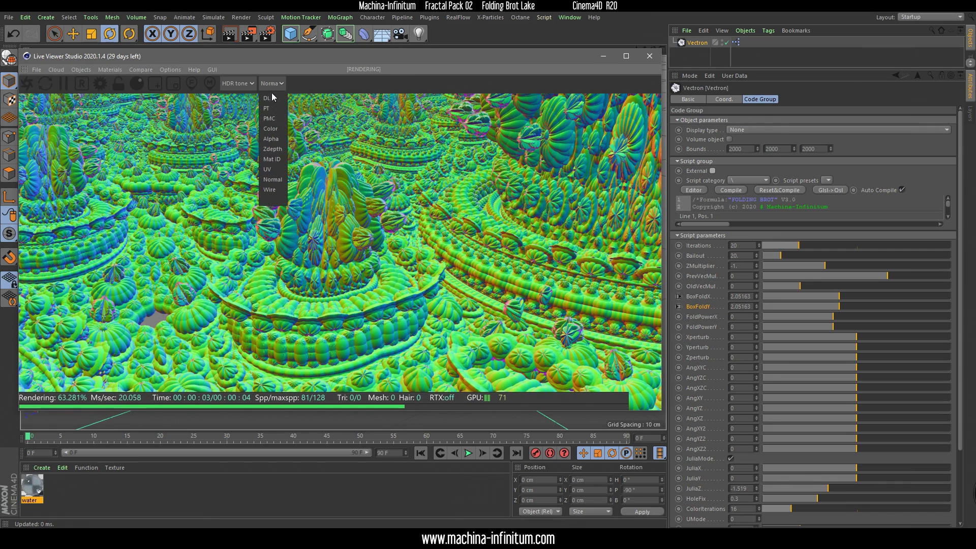
{"action": "left_click", "coordinate": [269, 94]}
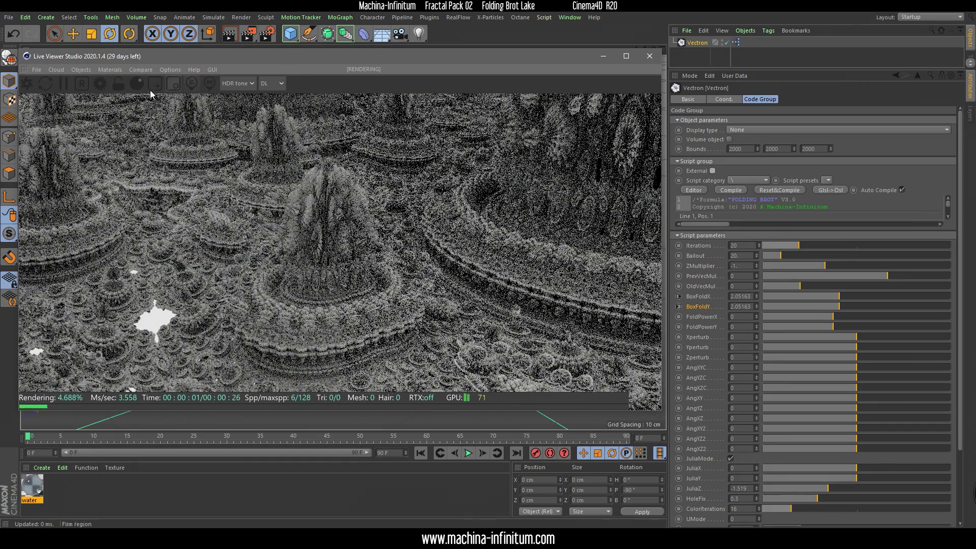
Add an Octane Daylight and rotate it to about H -51.2°, P -28.1°, B 24.1° so sunlight rakes across the fractal.
{"action": "left_click", "coordinate": [81, 70]}
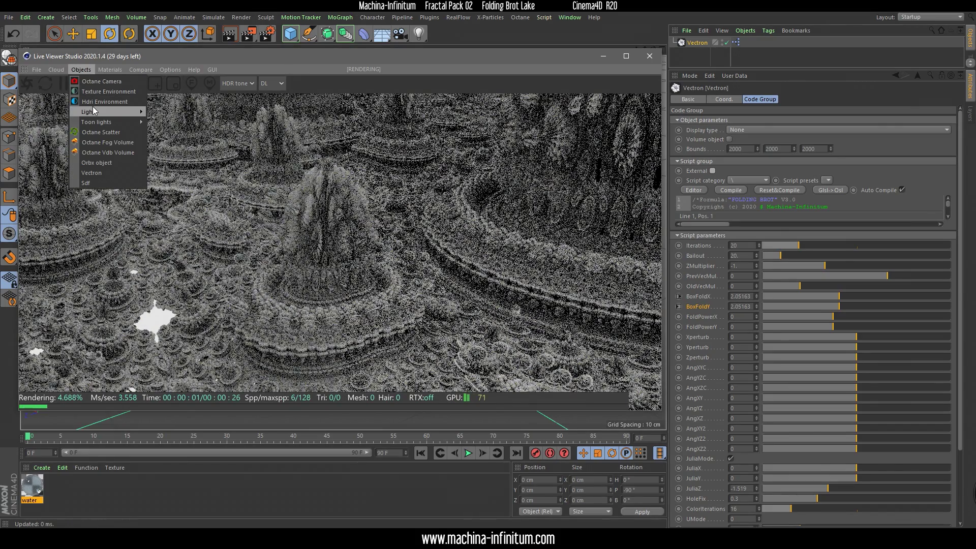
{"action": "mouse_move", "coordinate": [95, 111]}
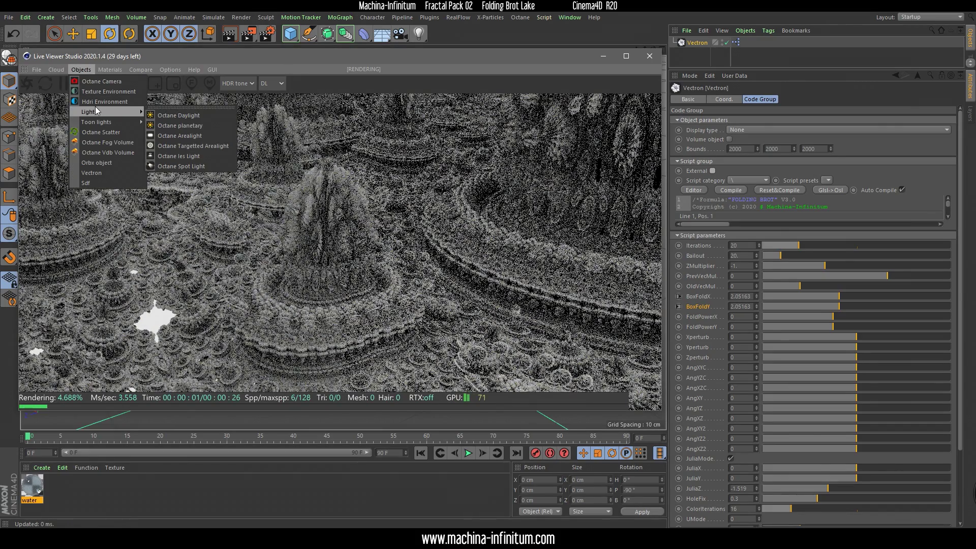
{"action": "left_click", "coordinate": [198, 117]}
{"action": "left_click_drag", "start_coordinate": [235, 58], "coordinate": [474, 196]}
{"action": "left_click_drag", "start_coordinate": [255, 76], "coordinate": [280, 76]}
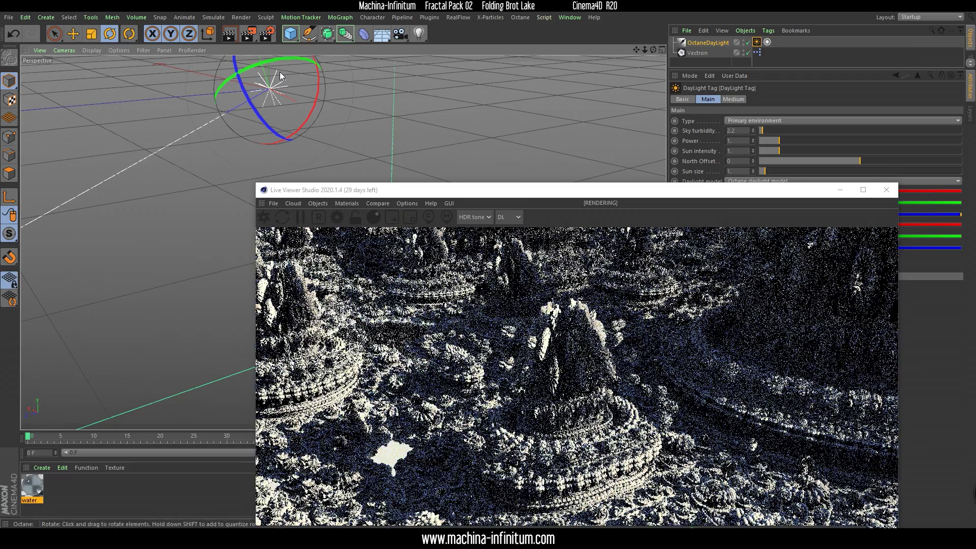
{"action": "left_click_drag", "start_coordinate": [633, 194], "coordinate": [446, 66]}
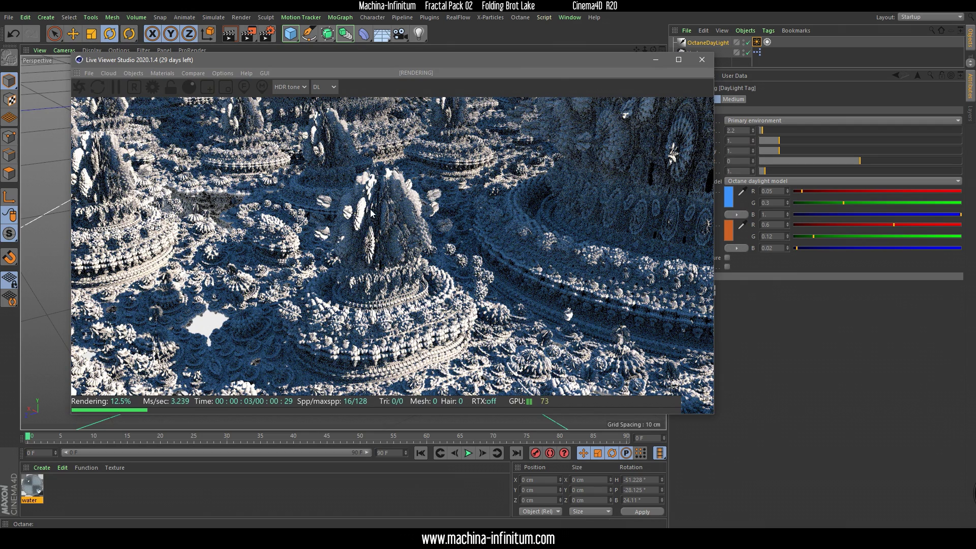
{"action": "left_click_drag", "start_coordinate": [328, 61], "coordinate": [301, 63]}
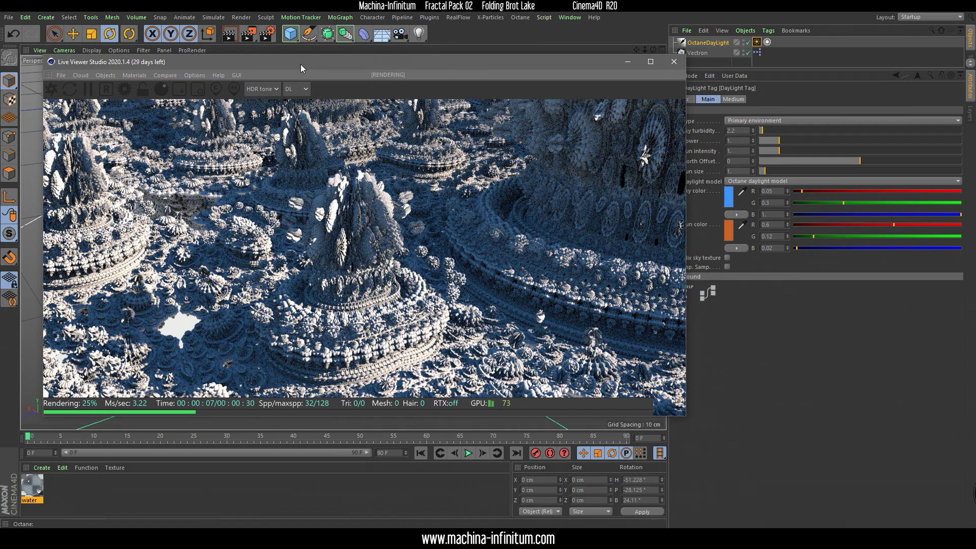
Add a Plane primitive and move it horizontally to about X -369 cm, Z 160 cm, under the framed spires.
{"action": "left_click_drag", "start_coordinate": [292, 66], "coordinate": [616, 240]}
{"action": "left_click", "coordinate": [290, 34]}
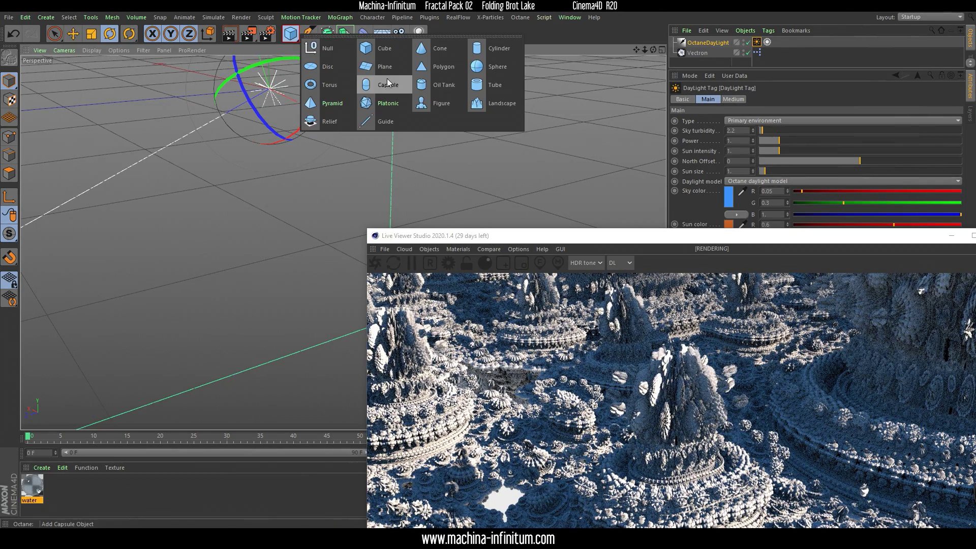
{"action": "left_click", "coordinate": [379, 69]}
{"action": "left_click_drag", "start_coordinate": [563, 236], "coordinate": [237, 159]}
{"action": "left_click", "coordinate": [73, 34]}
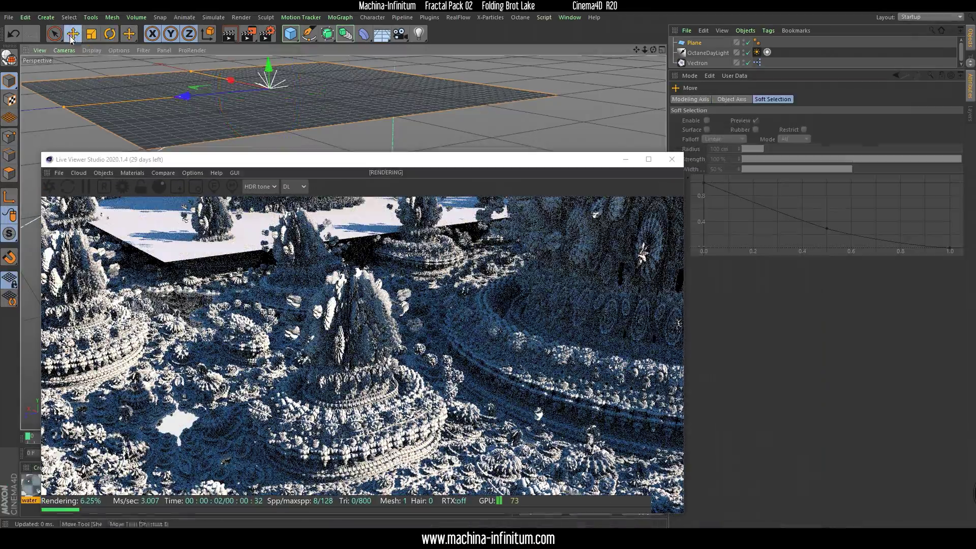
{"action": "left_click_drag", "start_coordinate": [228, 81], "coordinate": [822, 188]}
{"action": "left_click_drag", "start_coordinate": [480, 135], "coordinate": [306, 183]}
{"action": "left_click_drag", "start_coordinate": [648, 183], "coordinate": [268, 66]}
Set the plane's width and height to 800 cm each.
{"action": "left_click", "coordinate": [688, 43]}
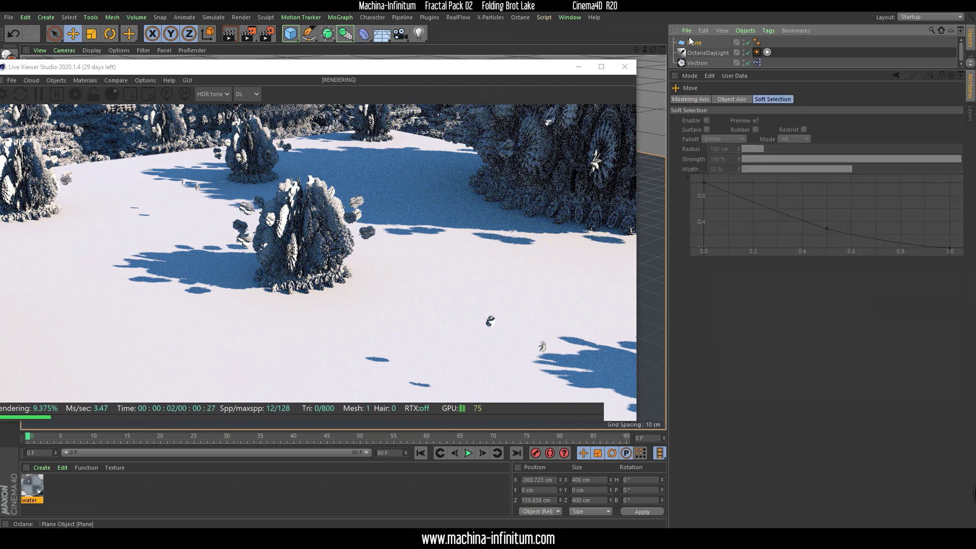
{"action": "left_click", "coordinate": [736, 122]}
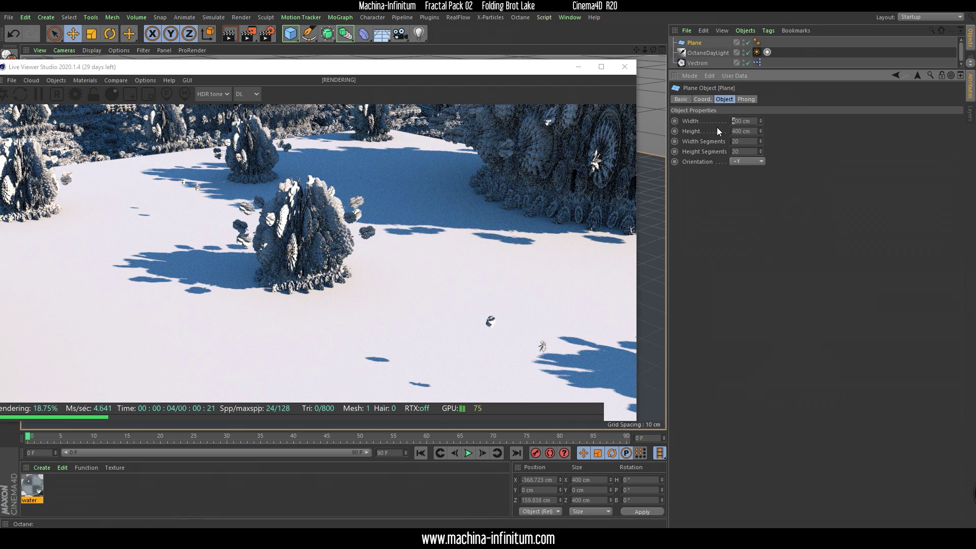
{"action": "type", "text": "800"}
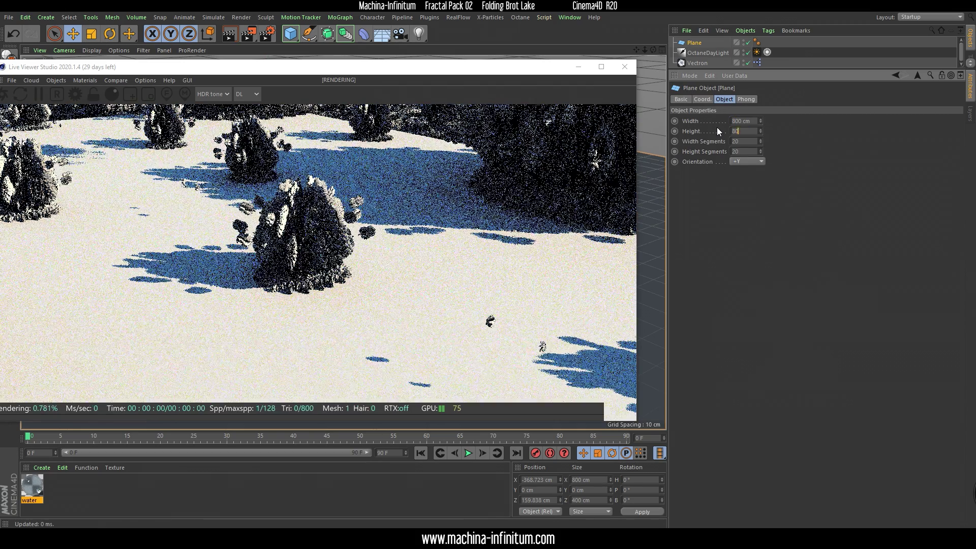
{"action": "key", "text": "Return"}
Move the enlarged plane horizontally to about X -259 cm, Z 123 cm to cover the framed area.
{"action": "left_click_drag", "start_coordinate": [61, 69], "coordinate": [488, 217]}
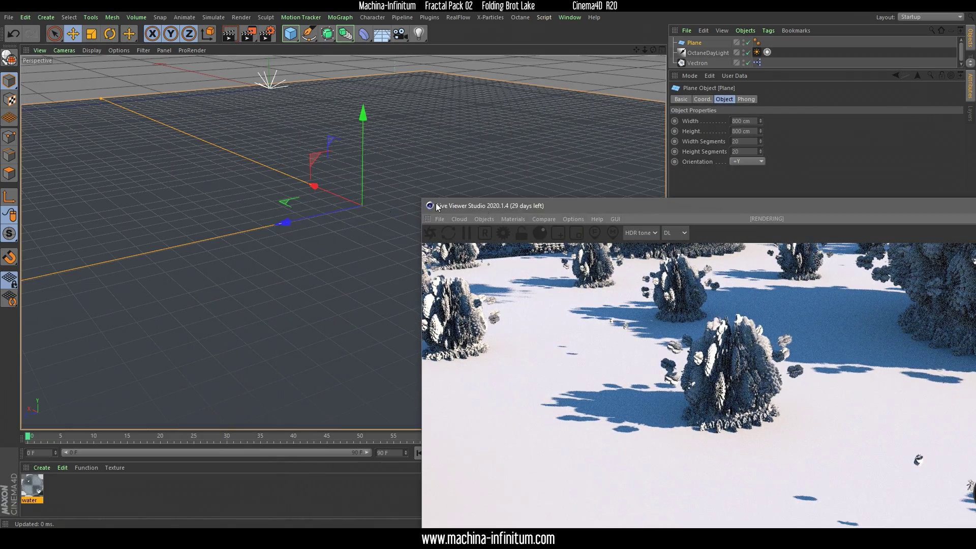
{"action": "left_click_drag", "start_coordinate": [333, 194], "coordinate": [241, 159]}
{"action": "left_click_drag", "start_coordinate": [654, 209], "coordinate": [290, 69]}
{"action": "left_click_drag", "start_coordinate": [530, 61], "coordinate": [494, 51]}
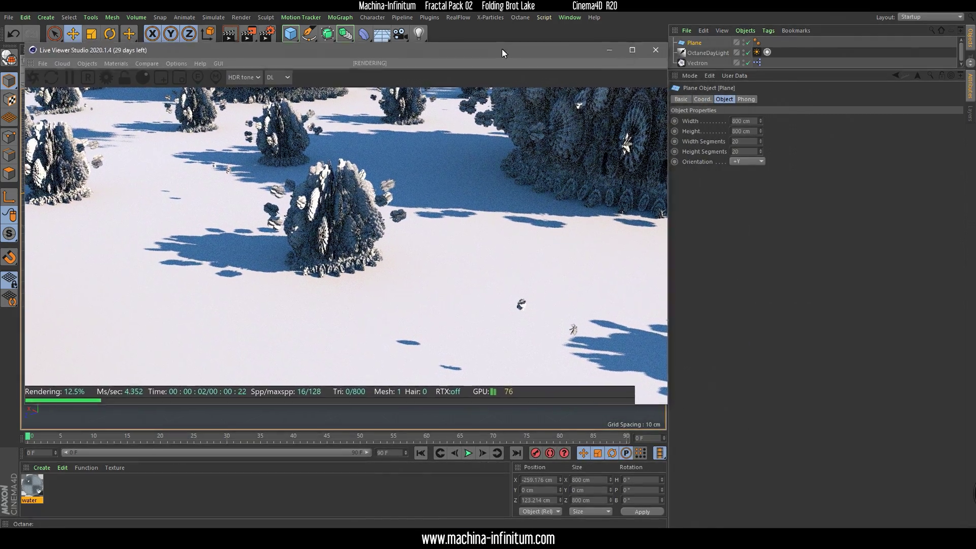
Lower the plane to a Y position of -12 cm and fine-tune it to -26 cm against the render.
{"action": "left_click", "coordinate": [698, 100]}
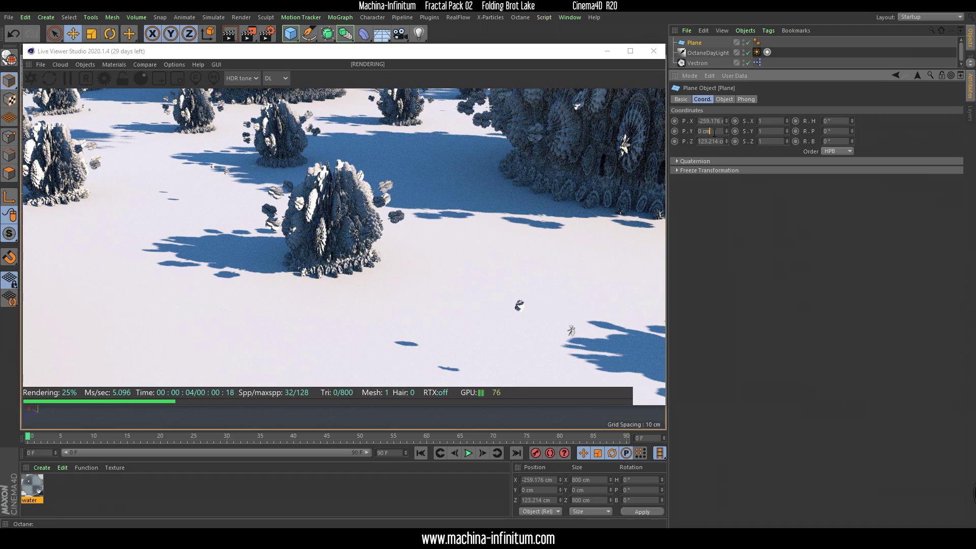
{"action": "type", "text": "-12"}
{"action": "key", "text": "Return"}
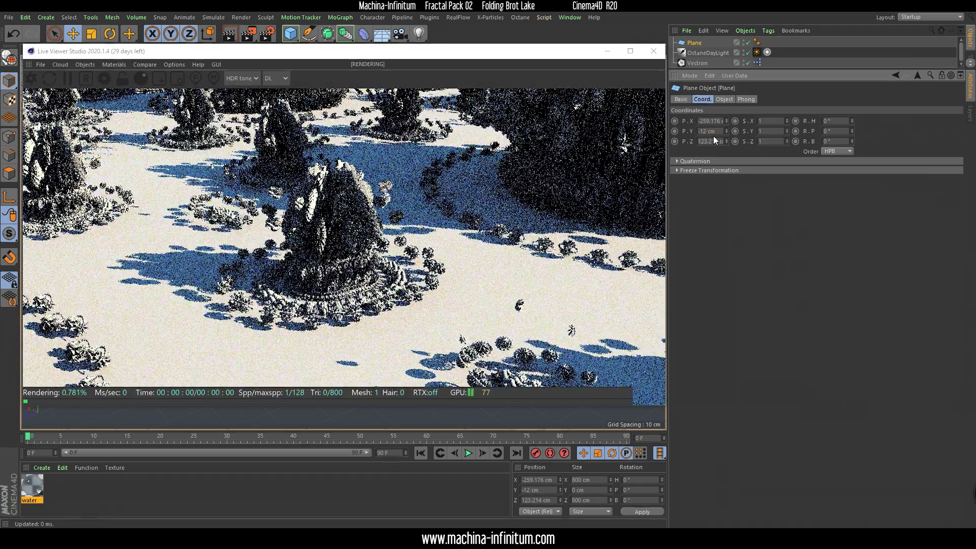
{"action": "scroll", "coordinate": [711, 138], "scroll_direction": "down", "scroll_amount": 6}
{"action": "scroll", "coordinate": [709, 131], "scroll_direction": "down", "scroll_amount": 14}
{"action": "scroll", "coordinate": [708, 131], "scroll_direction": "down", "scroll_amount": 4}
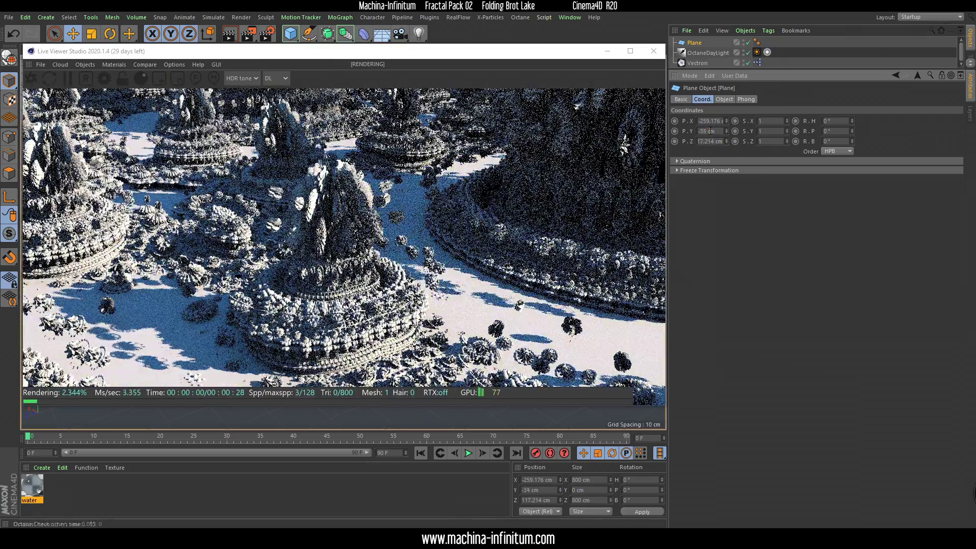
{"action": "scroll", "coordinate": [708, 131], "scroll_direction": "up", "scroll_amount": 3}
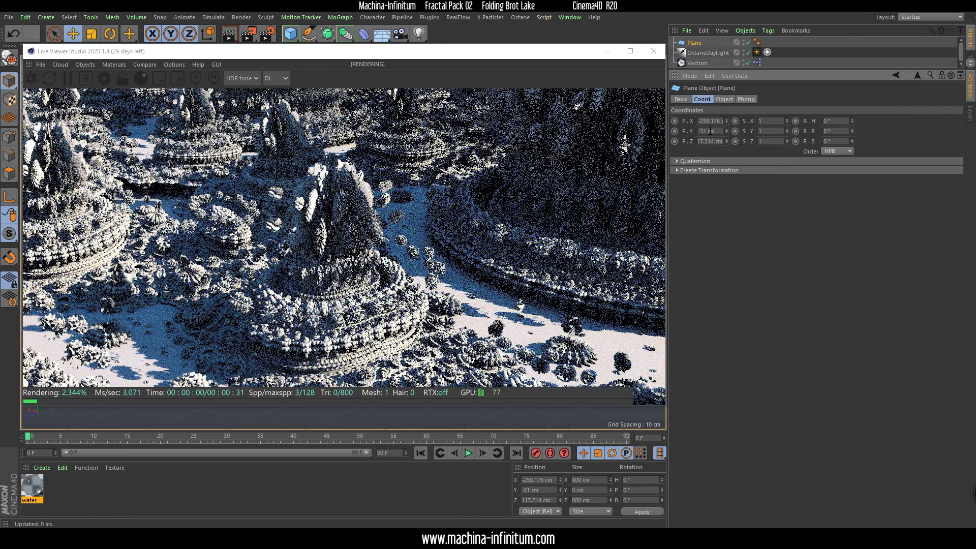
{"action": "scroll", "coordinate": [708, 131], "scroll_direction": "up", "scroll_amount": 5}
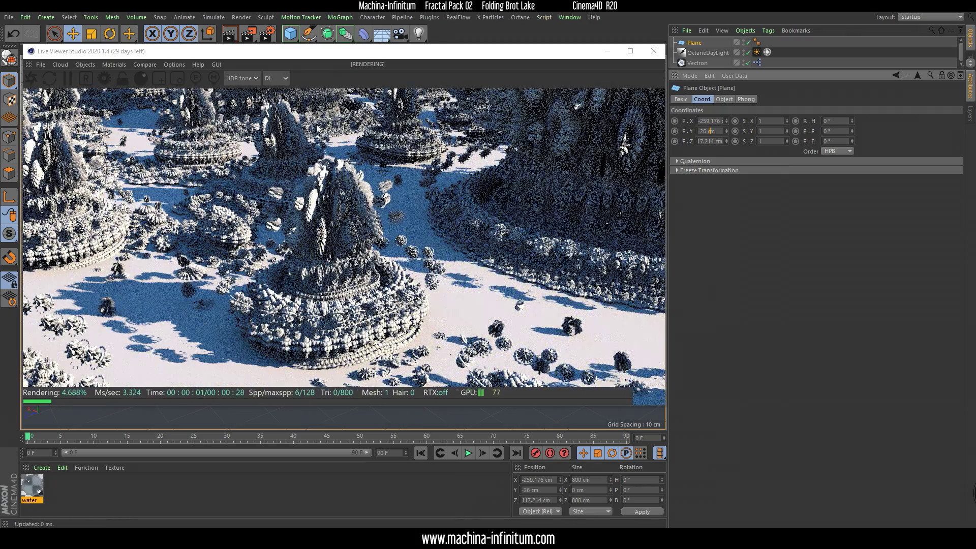
{"action": "left_click_drag", "start_coordinate": [283, 51], "coordinate": [286, 48]}
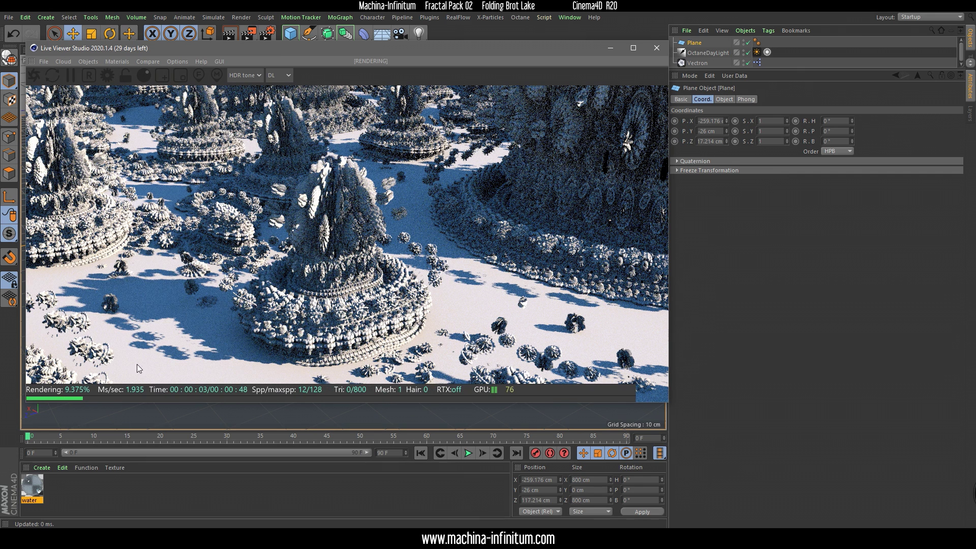
Apply the water material to the plane.
{"action": "left_click_drag", "start_coordinate": [40, 493], "coordinate": [63, 447]}
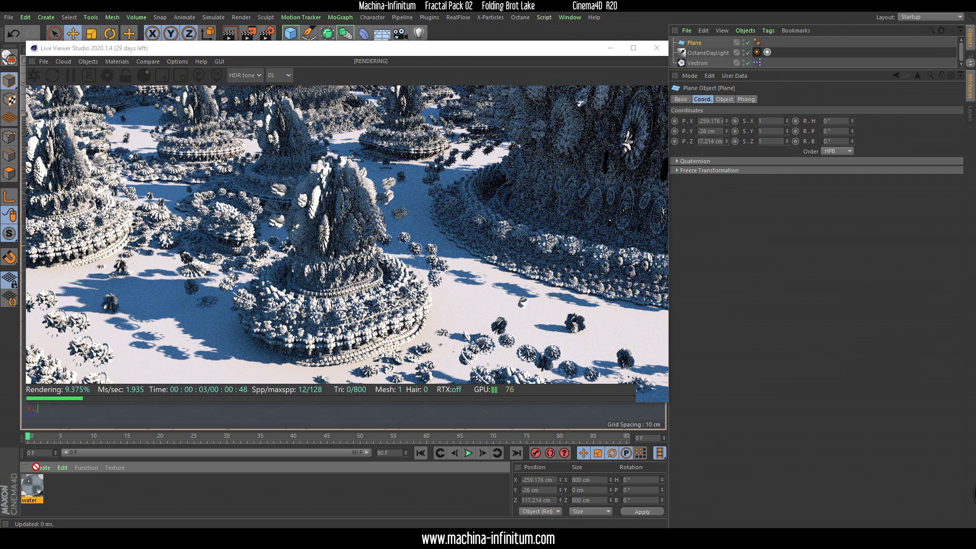
{"action": "left_click_drag", "start_coordinate": [38, 491], "coordinate": [53, 487]}
{"action": "left_click_drag", "start_coordinate": [734, 66], "coordinate": [696, 43]}
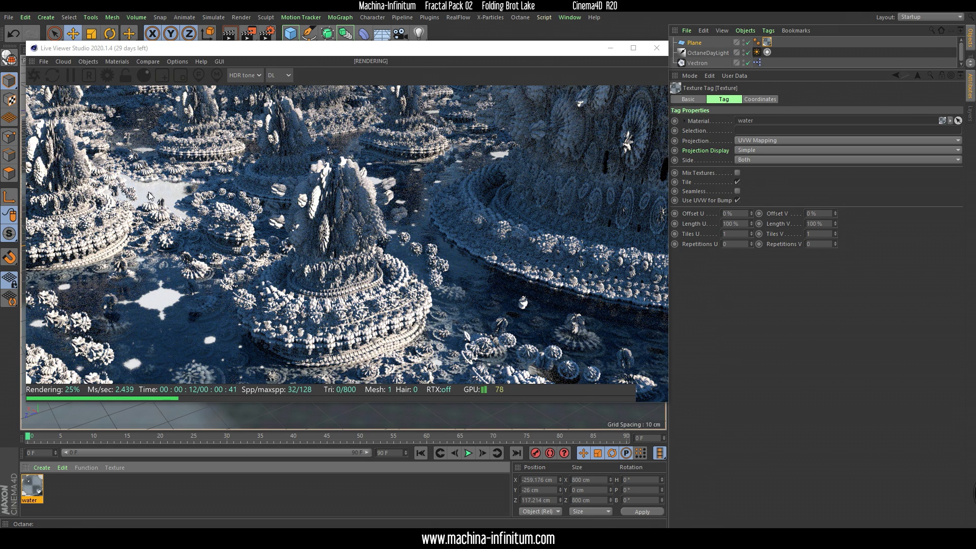
Preview the live render in Normal mode and return it to DL.
{"action": "left_click", "coordinate": [288, 77]}
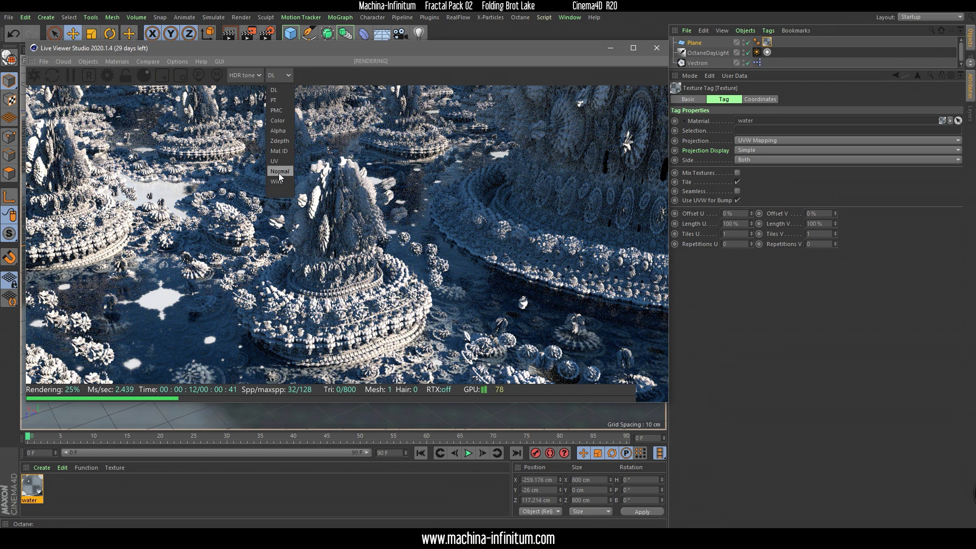
{"action": "left_click", "coordinate": [281, 169]}
{"action": "left_click", "coordinate": [281, 76]}
{"action": "left_click", "coordinate": [279, 96]}
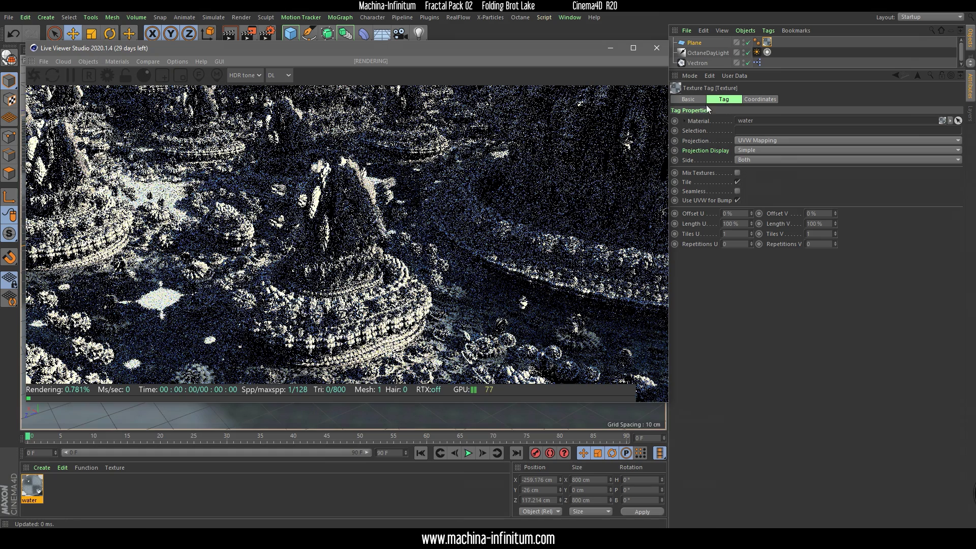
Raise the water plane to a Y position of -21 cm.
{"action": "left_click", "coordinate": [697, 44]}
{"action": "left_click", "coordinate": [710, 99]}
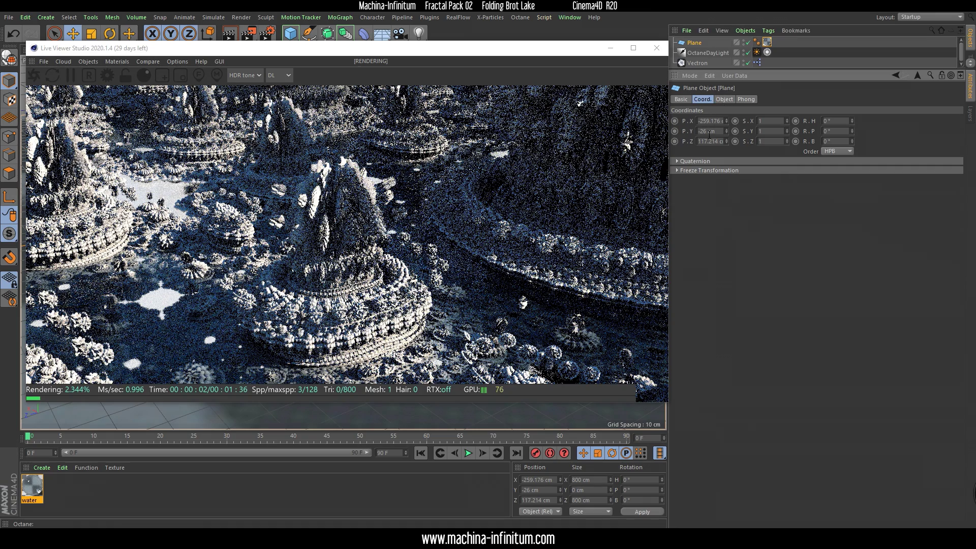
{"action": "left_click", "coordinate": [707, 132]}
{"action": "scroll", "coordinate": [707, 133], "scroll_direction": "up", "scroll_amount": 3}
{"action": "scroll", "coordinate": [707, 132], "scroll_direction": "up", "scroll_amount": 2}
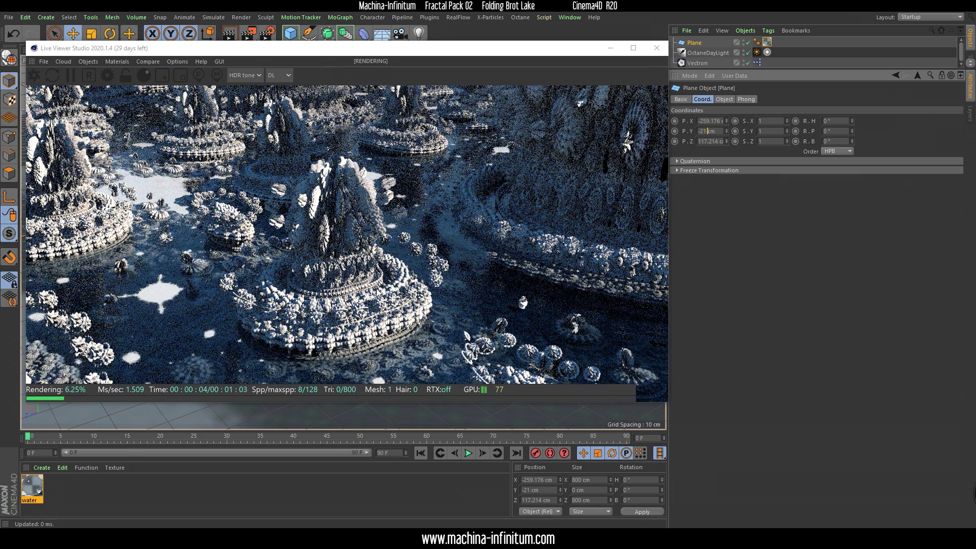
Enlarge the object list and add an Octane camera that stores the current lake framing.
{"action": "left_click_drag", "start_coordinate": [869, 69], "coordinate": [869, 171]}
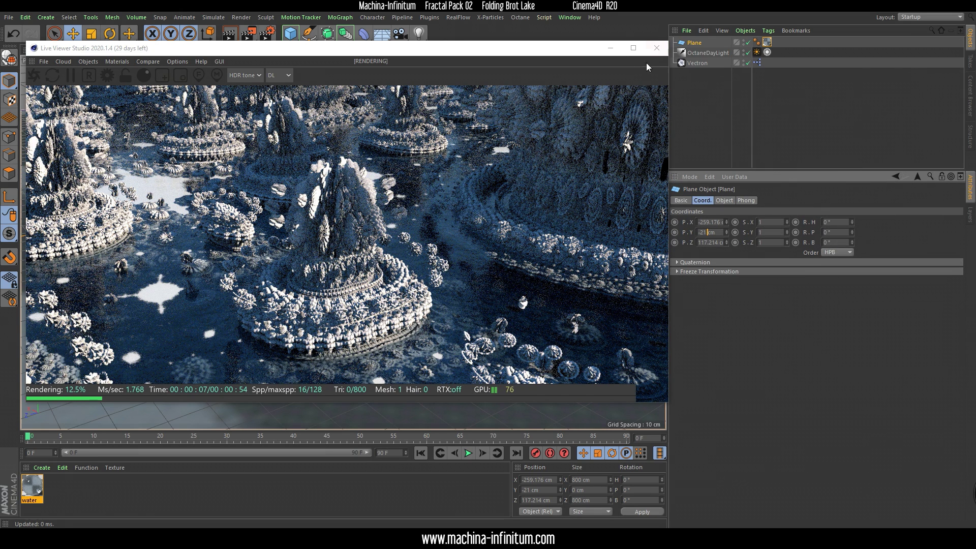
{"action": "left_click", "coordinate": [87, 61]}
{"action": "left_click", "coordinate": [104, 72]}
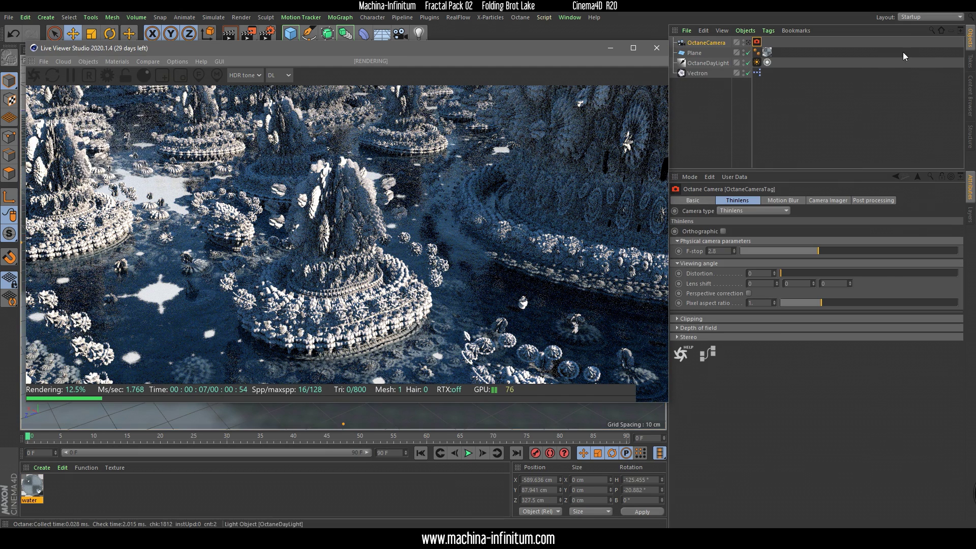
{"action": "left_click", "coordinate": [749, 41]}
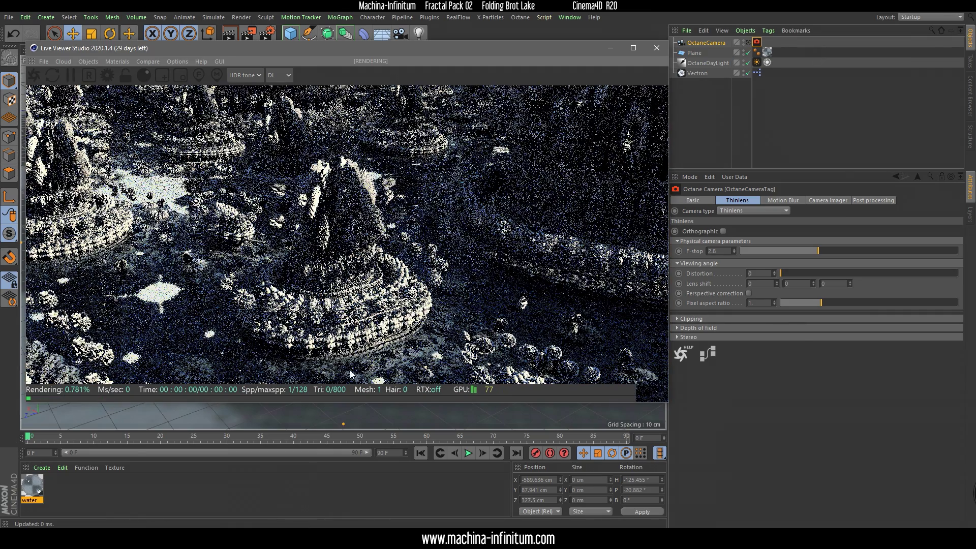
{"action": "right_click_drag", "start_coordinate": [297, 481], "coordinate": [411, 348], "text": "alt"}
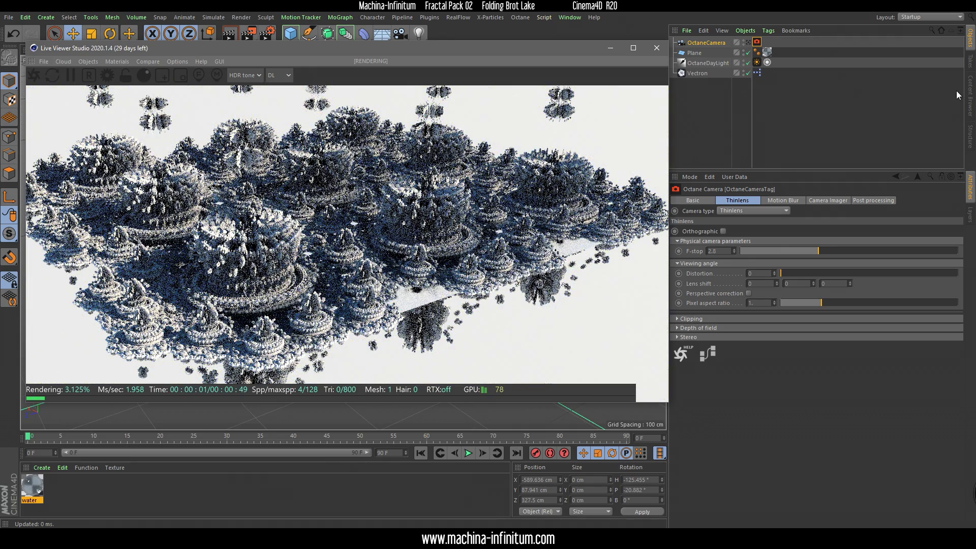
Browse the custom content library to the CGAxis-HDRI_SkiesCollection2 folder and select cgaxis_hdri_skies_02_51.jpg.
{"action": "left_click", "coordinate": [968, 96]}
{"action": "left_click", "coordinate": [944, 32]}
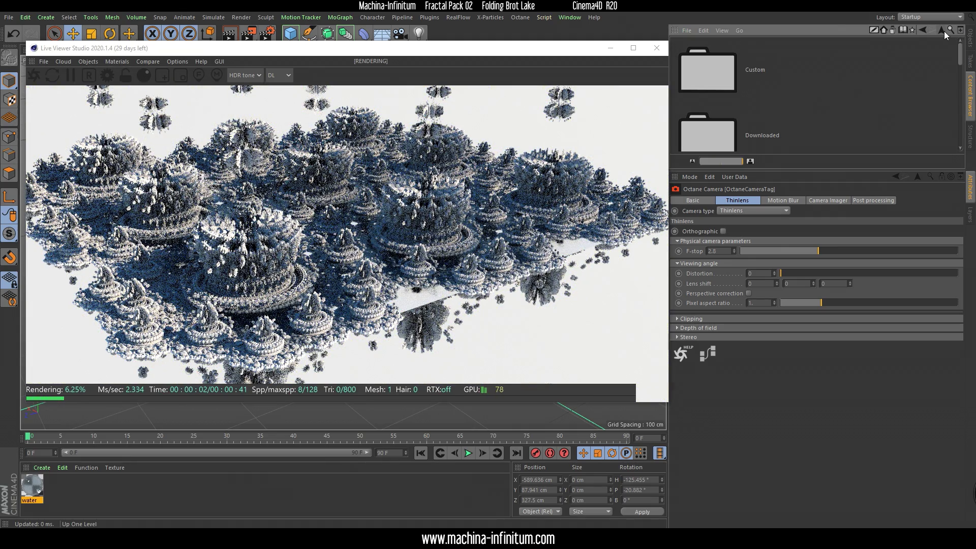
{"action": "left_click", "coordinate": [910, 29]}
{"action": "double_click", "coordinate": [762, 69]}
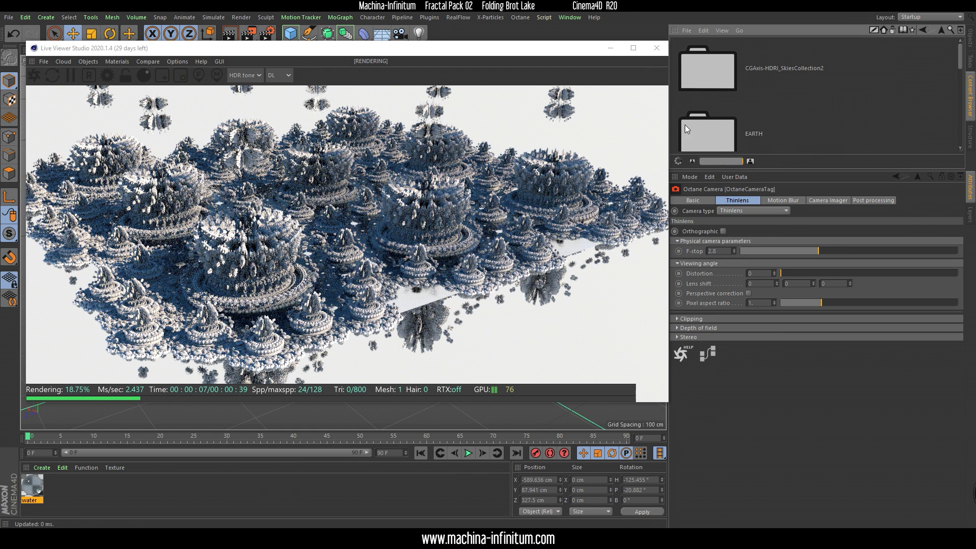
{"action": "double_click", "coordinate": [766, 68]}
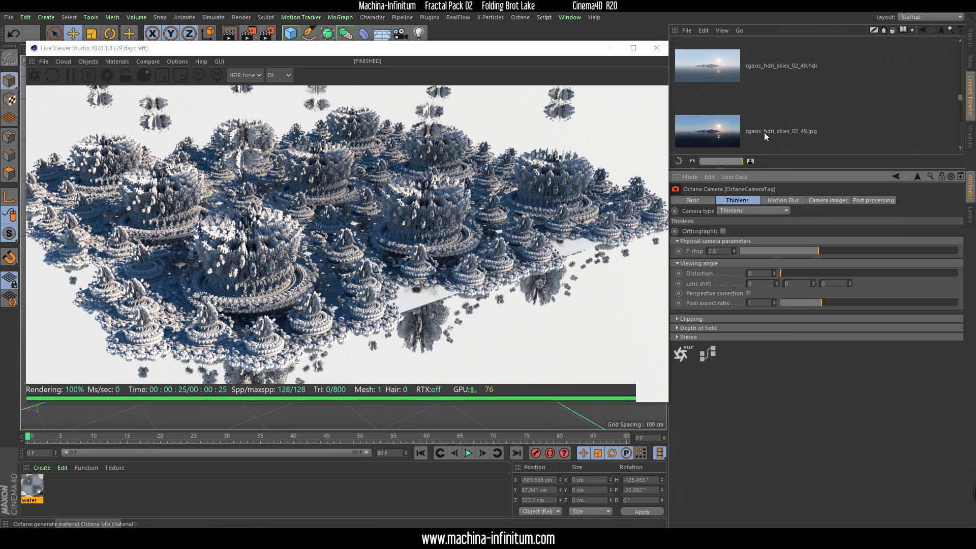
{"action": "scroll", "coordinate": [757, 133], "scroll_direction": "down", "scroll_amount": 4}
{"action": "scroll", "coordinate": [750, 141], "scroll_direction": "down", "scroll_amount": 1}
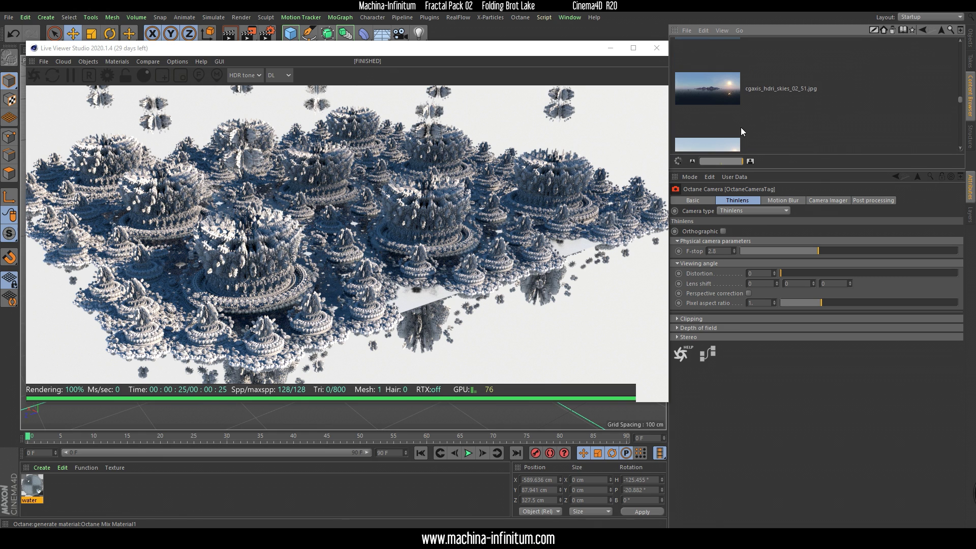
{"action": "left_click_drag", "start_coordinate": [726, 88], "coordinate": [741, 94]}
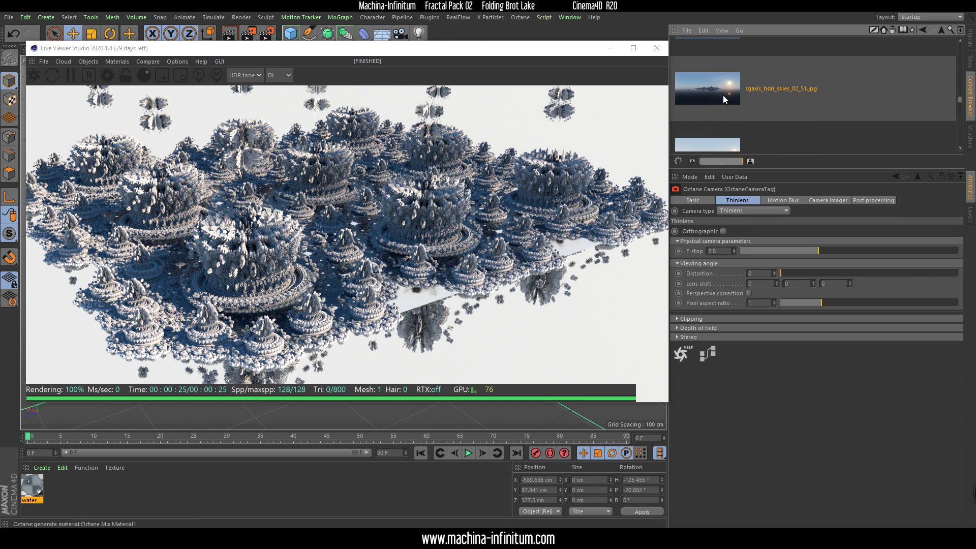
Add an HDRI environment to the scene and show its Environment Tag settings.
{"action": "left_click", "coordinate": [966, 48]}
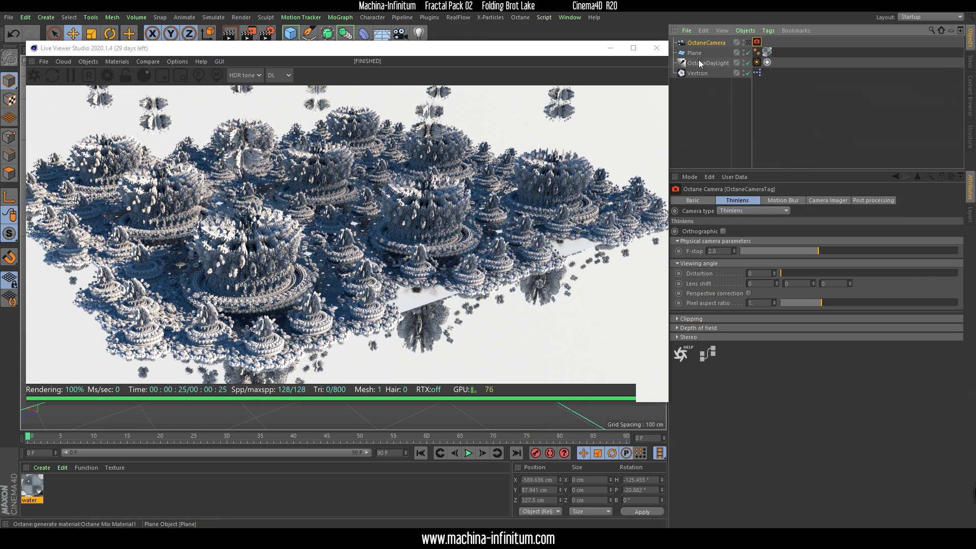
{"action": "left_click", "coordinate": [94, 62]}
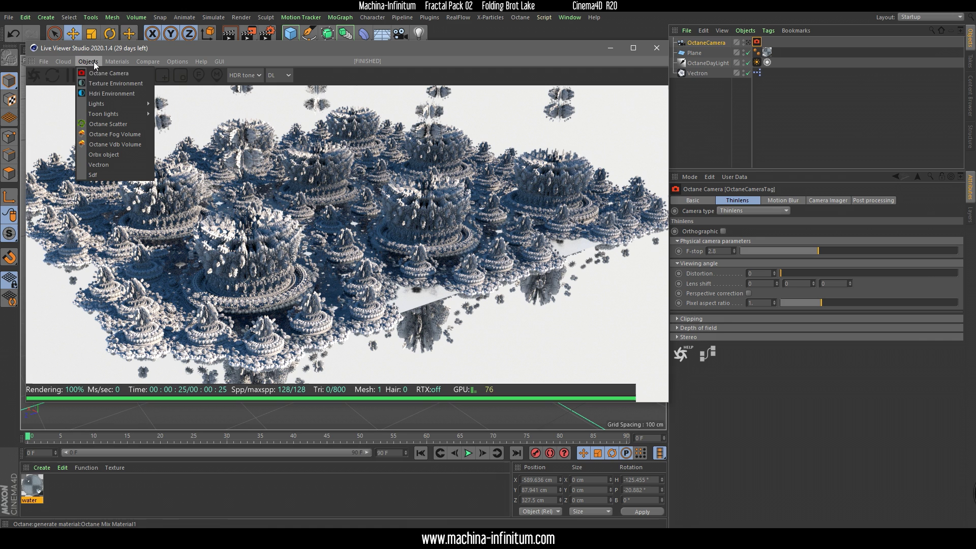
{"action": "left_click", "coordinate": [111, 93]}
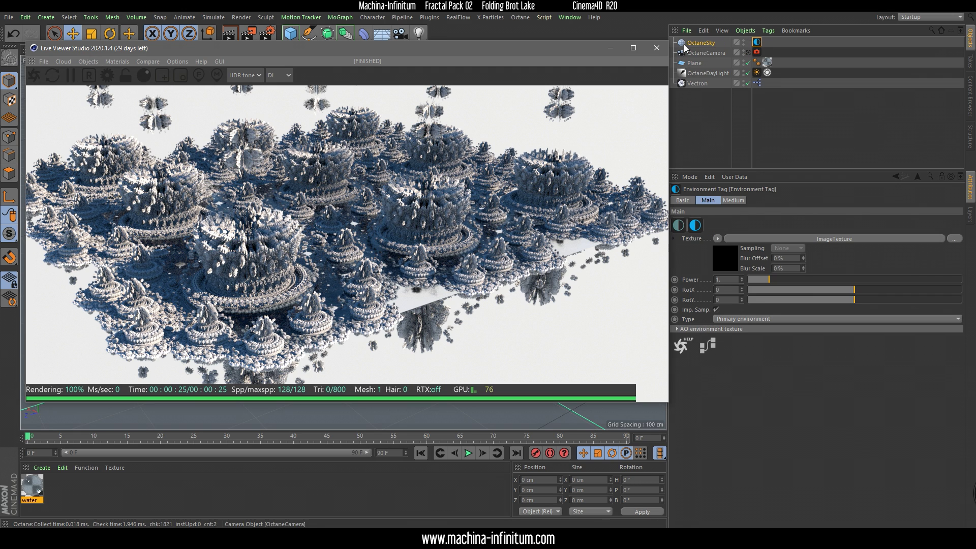
{"action": "left_click", "coordinate": [787, 201]}
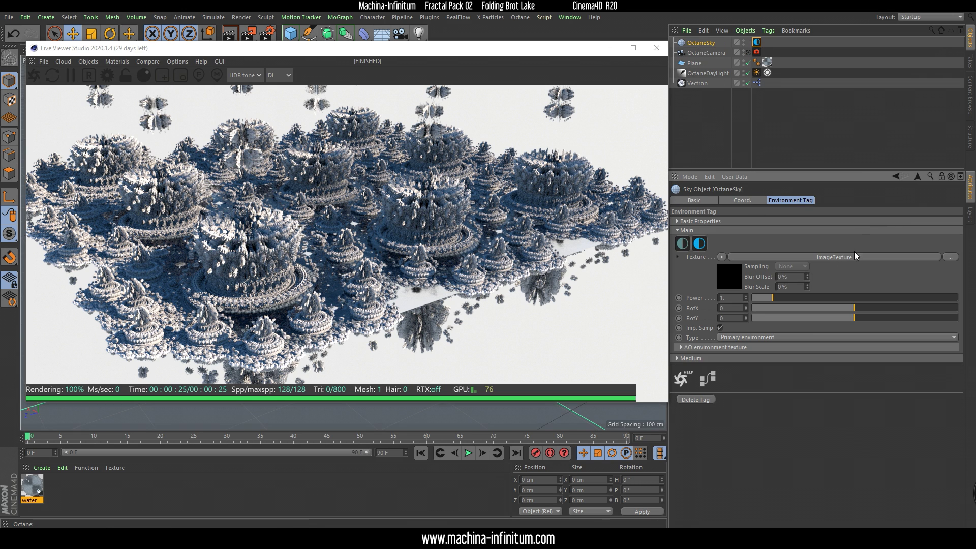
Load a sky image from the CGAxis-HDRI_SkiesCollection2 folder into the environment's image texture, declining the copy to the project location.
{"action": "left_click", "coordinate": [827, 257]}
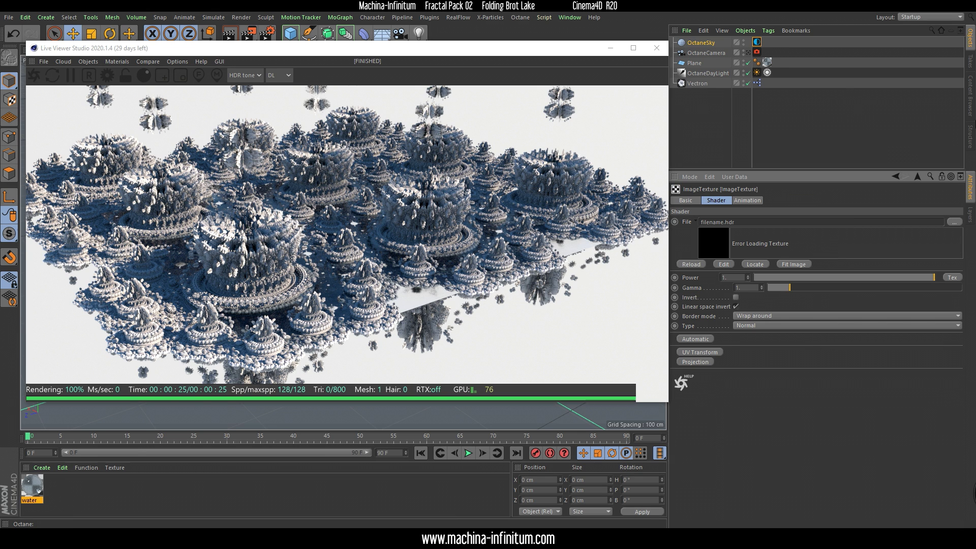
{"action": "left_click", "coordinate": [969, 92]}
{"action": "left_click_drag", "start_coordinate": [750, 84], "coordinate": [732, 221]}
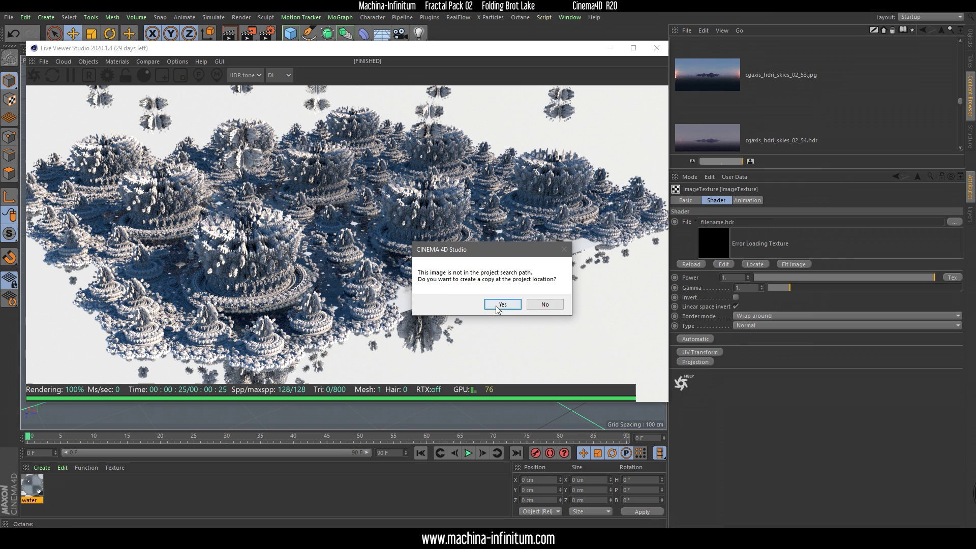
{"action": "left_click", "coordinate": [543, 301]}
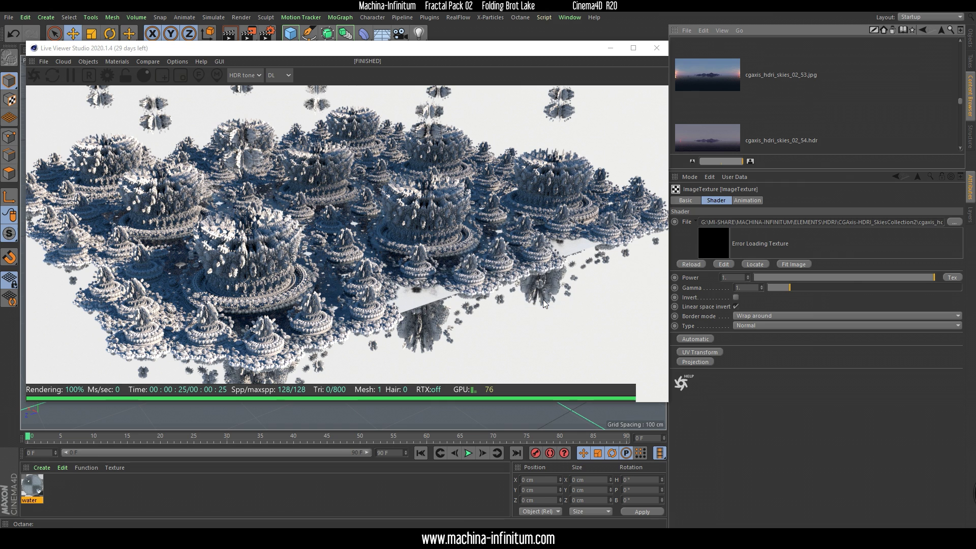
Set the sky environment's type to Visible environment and restart the live render.
{"action": "left_click", "coordinate": [915, 175]}
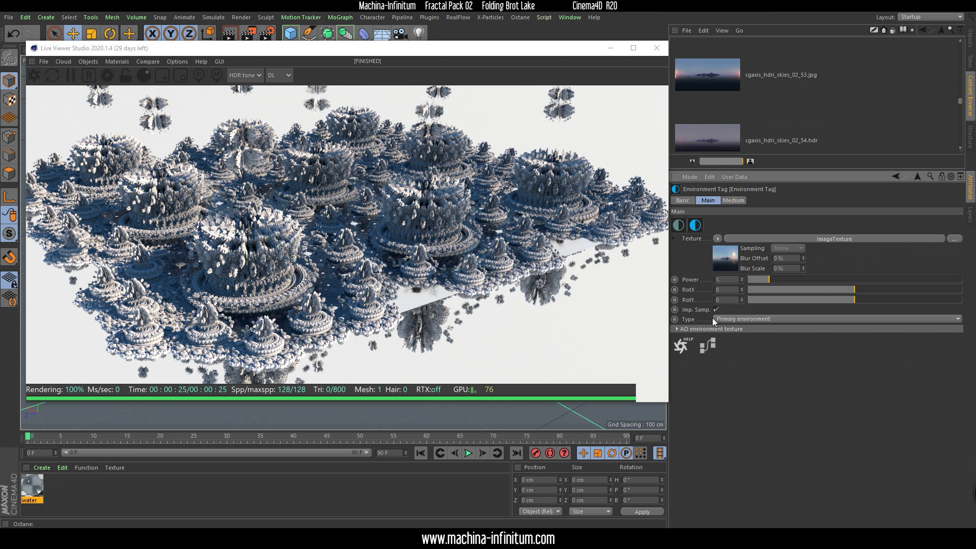
{"action": "left_click", "coordinate": [736, 318]}
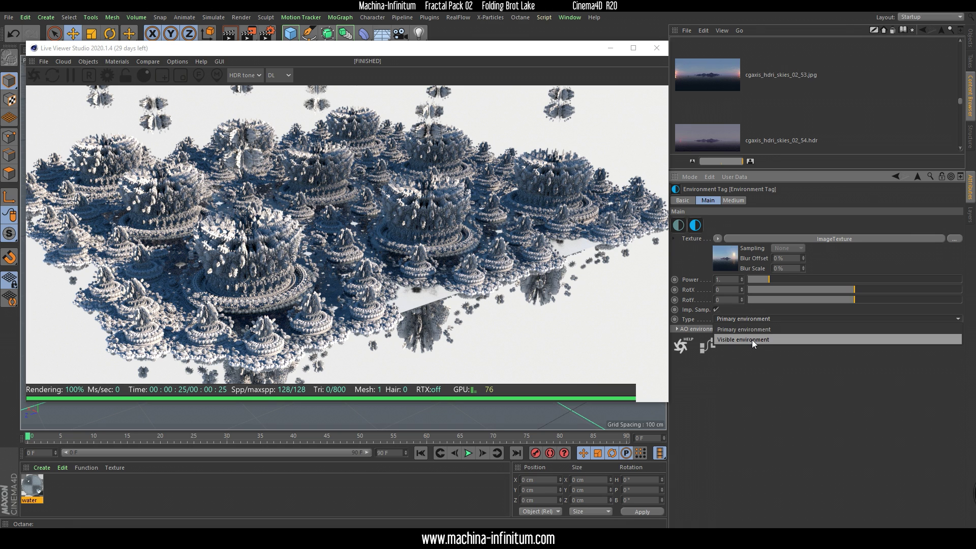
{"action": "left_click", "coordinate": [752, 340]}
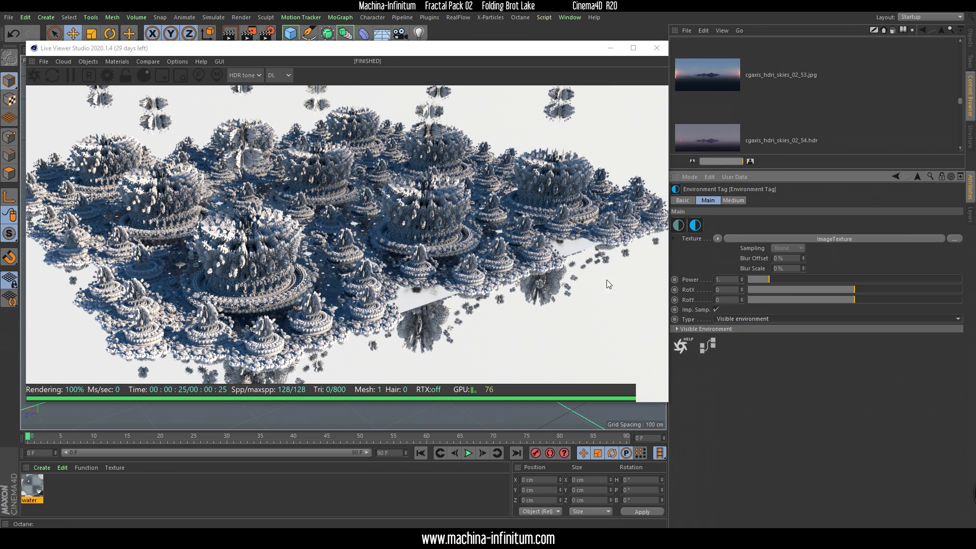
{"action": "left_click", "coordinate": [32, 76]}
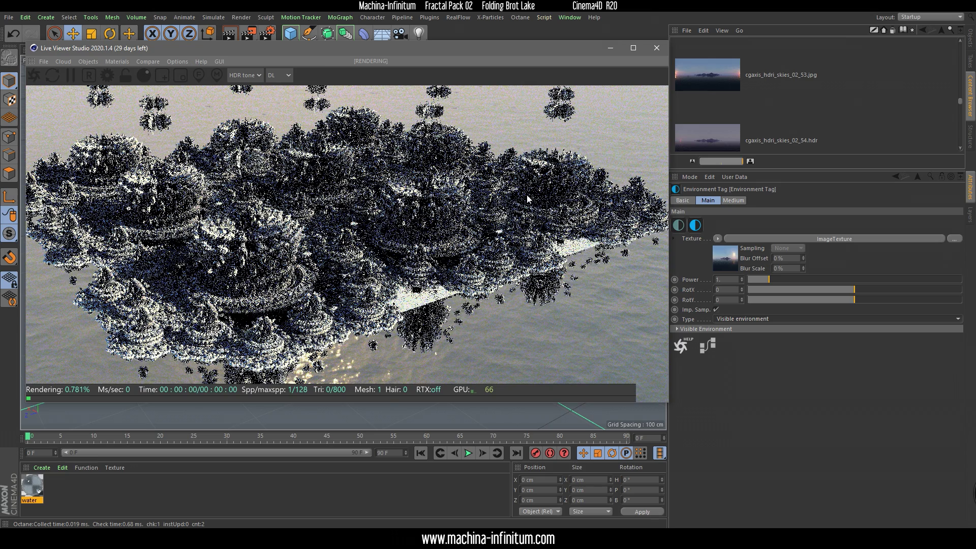
Expand the OctaneSky's Visible Environment options and switch off Refractions.
{"action": "left_click", "coordinate": [969, 39]}
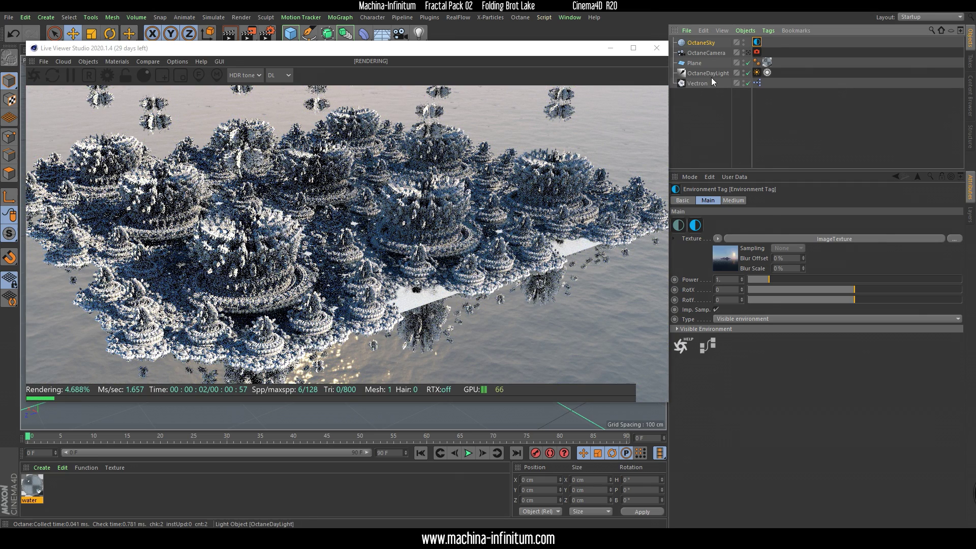
{"action": "left_click", "coordinate": [701, 74]}
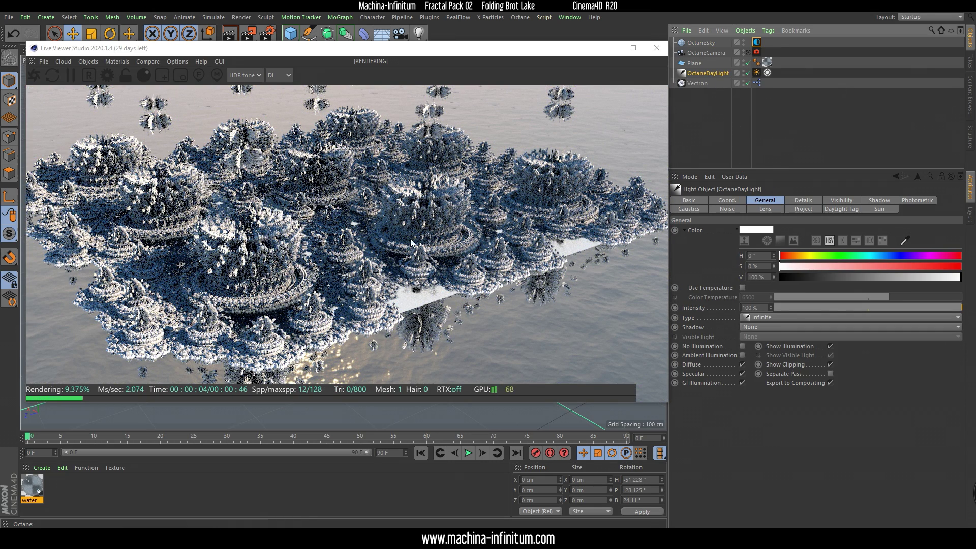
{"action": "mouse_move", "coordinate": [344, 250]}
{"action": "left_mouse_down"}
{"action": "mouse_move", "coordinate": [375, 226]}
{"action": "mouse_move", "coordinate": [350, 233]}
{"action": "left_mouse_up"}
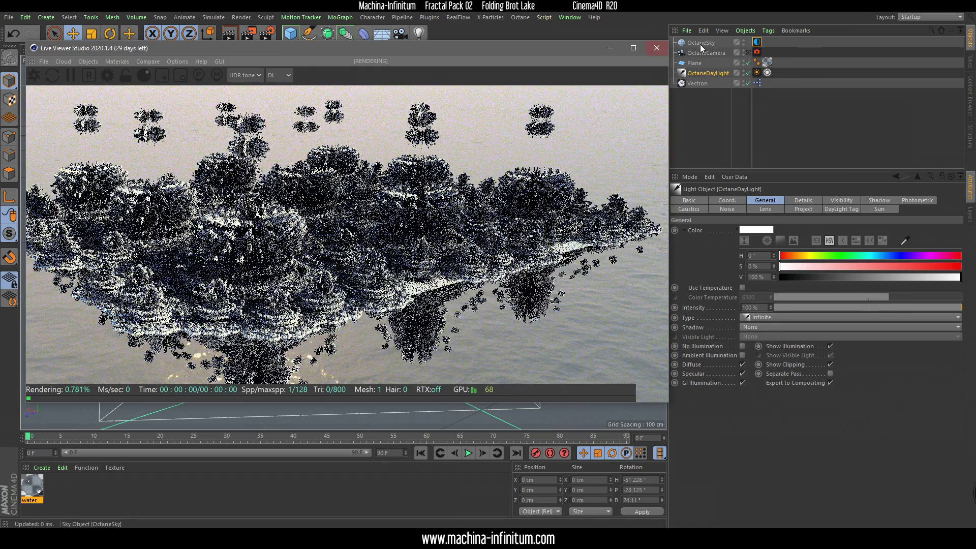
{"action": "left_click", "coordinate": [700, 43]}
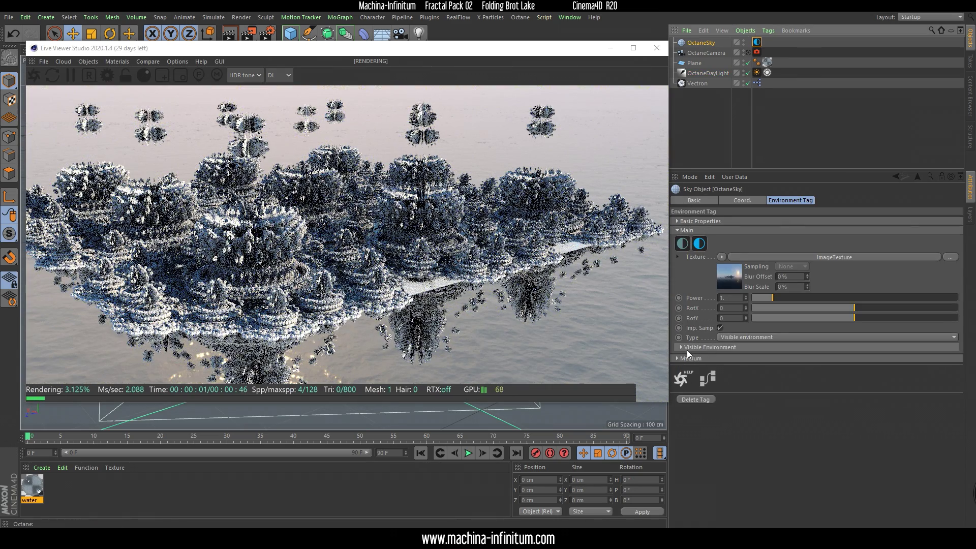
{"action": "left_click", "coordinate": [680, 347]}
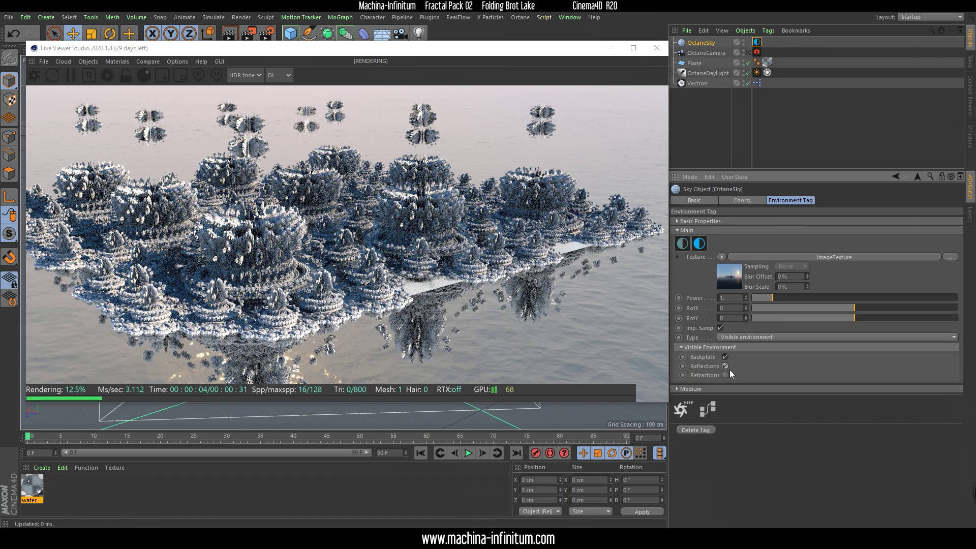
{"action": "left_click", "coordinate": [724, 375]}
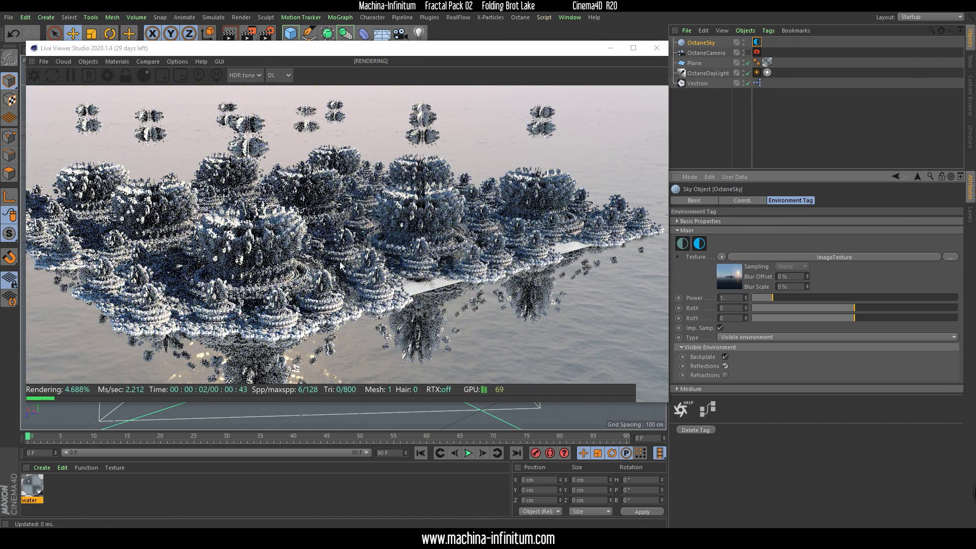
Look through the Octane camera and set the sky image texture's gamma to 2.2.
{"action": "left_click", "coordinate": [748, 52]}
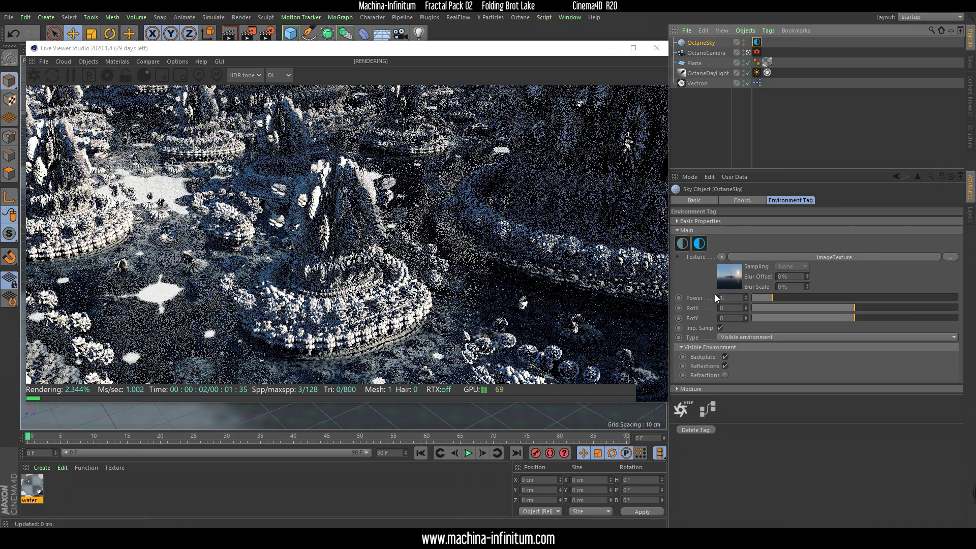
{"action": "left_click", "coordinate": [837, 258]}
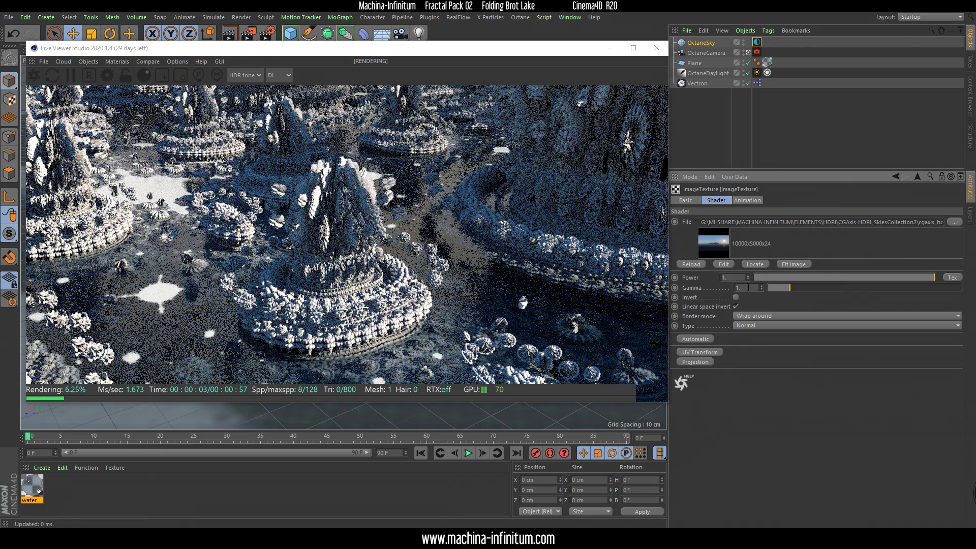
{"action": "type", "text": "2.2"}
{"action": "key", "text": "Return"}
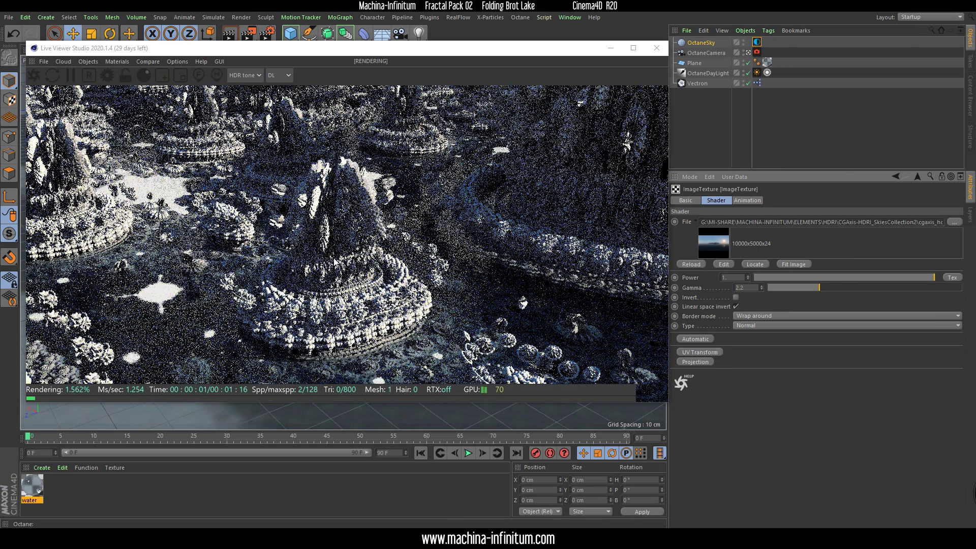
Rotate the sky environment to a RotX of about 0.317.
{"action": "left_click", "coordinate": [918, 177]}
{"action": "left_click_drag", "start_coordinate": [852, 291], "coordinate": [826, 296]}
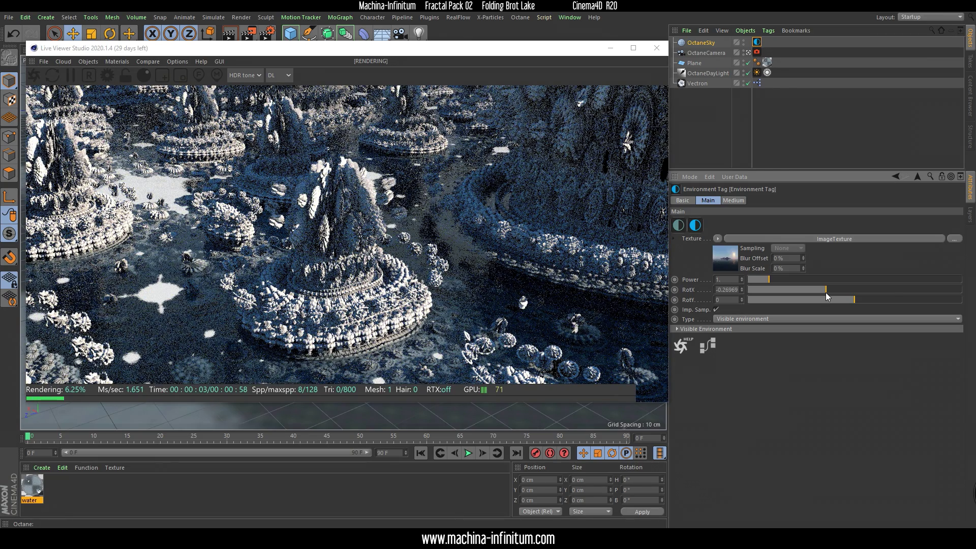
{"action": "left_click_drag", "start_coordinate": [870, 289], "coordinate": [888, 288]}
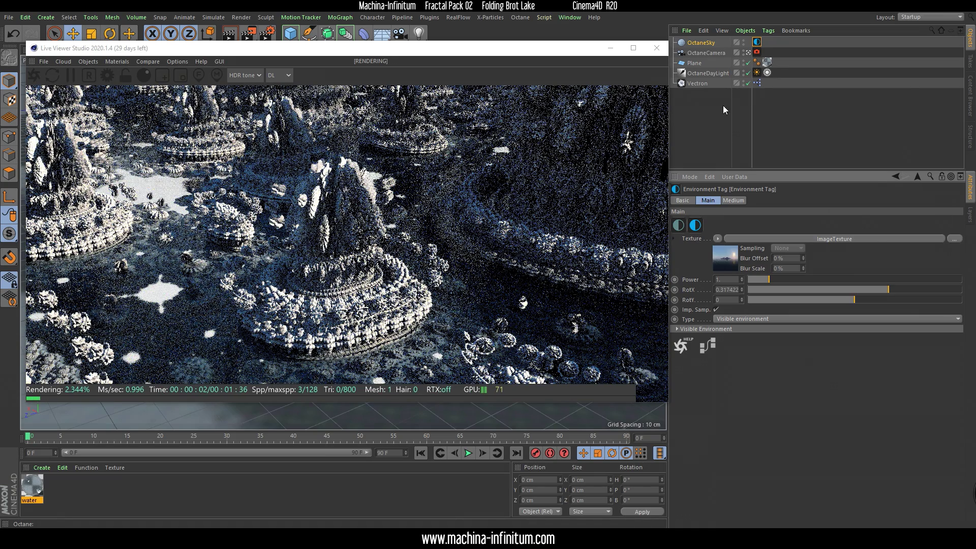
Enable Mix sky texture in the OctaneDayLight object's daylight settings.
{"action": "left_click", "coordinate": [700, 74]}
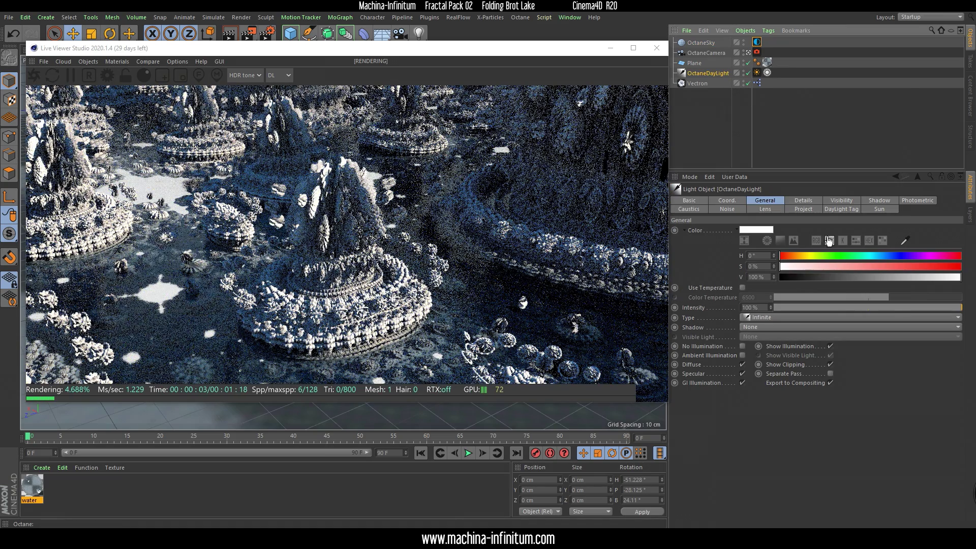
{"action": "left_click", "coordinate": [844, 209]}
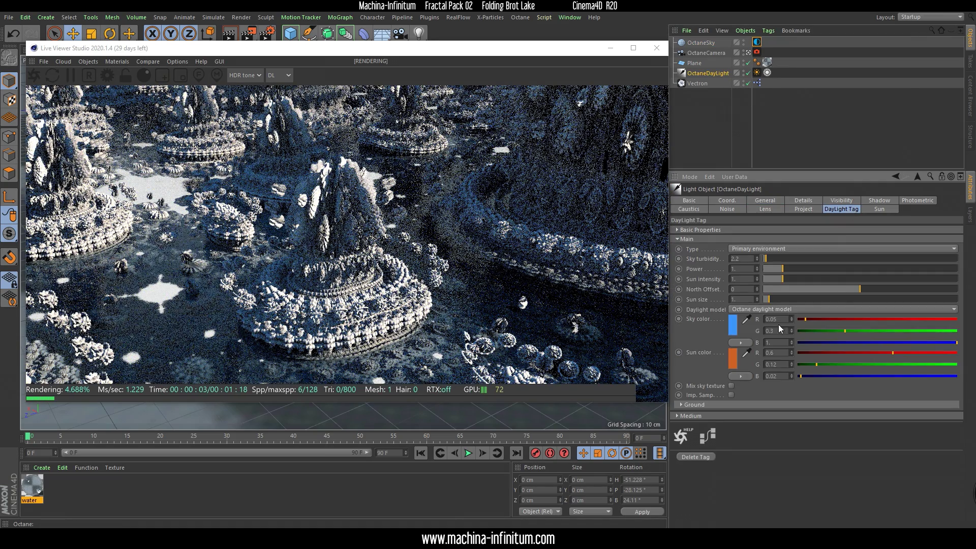
{"action": "left_click", "coordinate": [730, 385]}
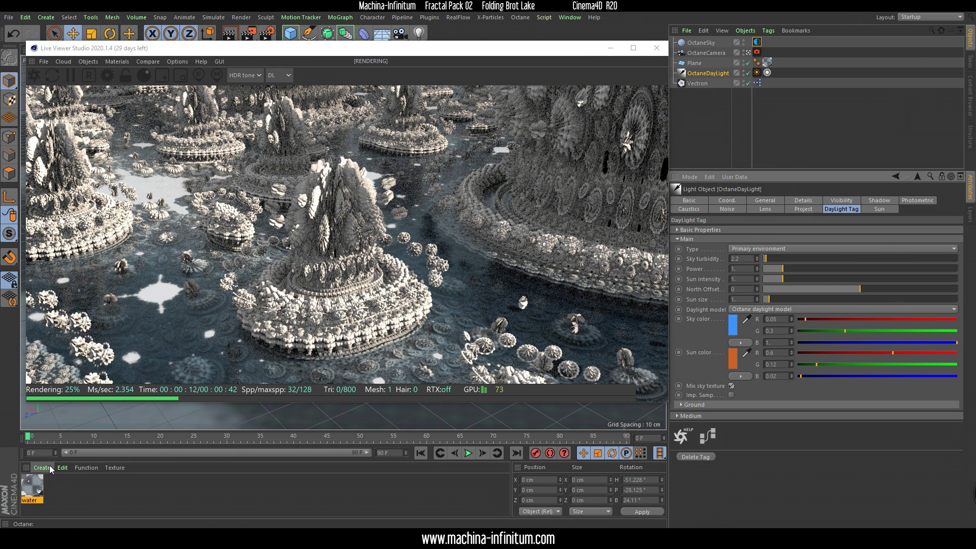
Create a new Octane Material, open it for editing and pause the live render.
{"action": "left_click", "coordinate": [42, 467]}
{"action": "mouse_move", "coordinate": [67, 361]}
{"action": "mouse_move", "coordinate": [202, 361]}
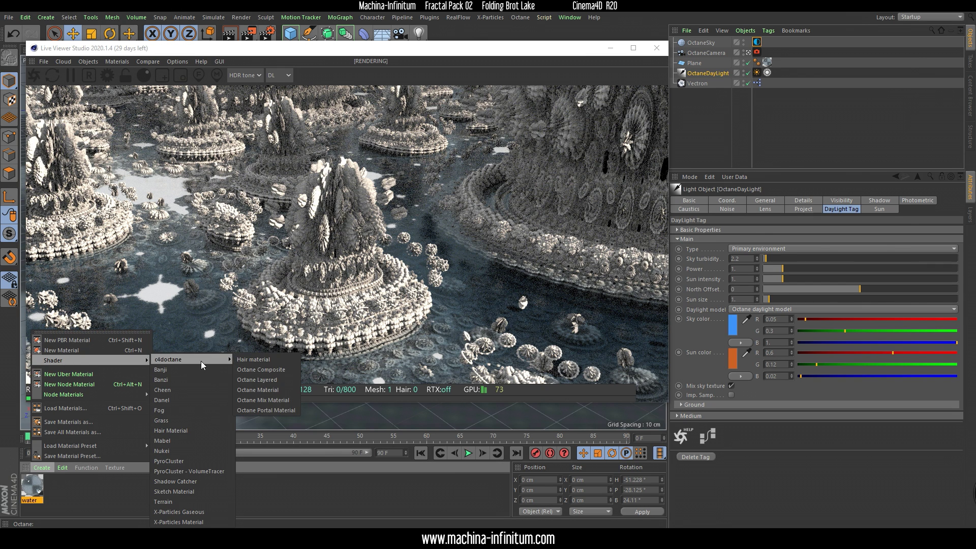
{"action": "left_click", "coordinate": [268, 392]}
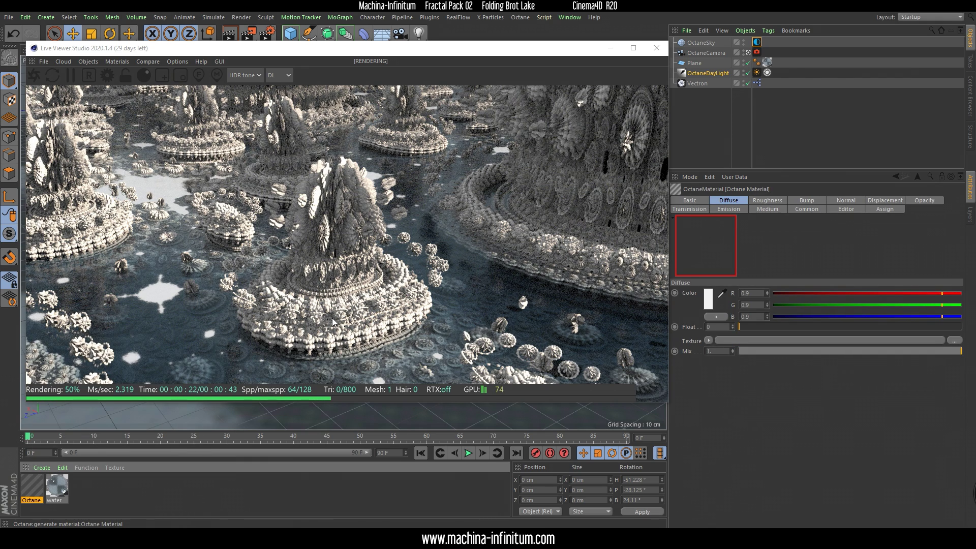
{"action": "left_click_drag", "start_coordinate": [363, 57], "coordinate": [352, 39]}
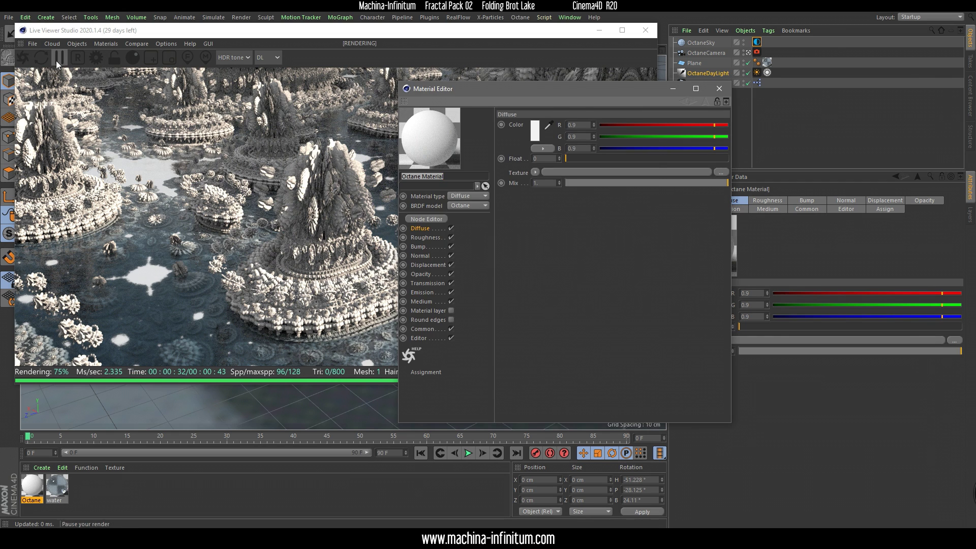
{"action": "left_click", "coordinate": [59, 57]}
{"action": "left_click", "coordinate": [538, 403]}
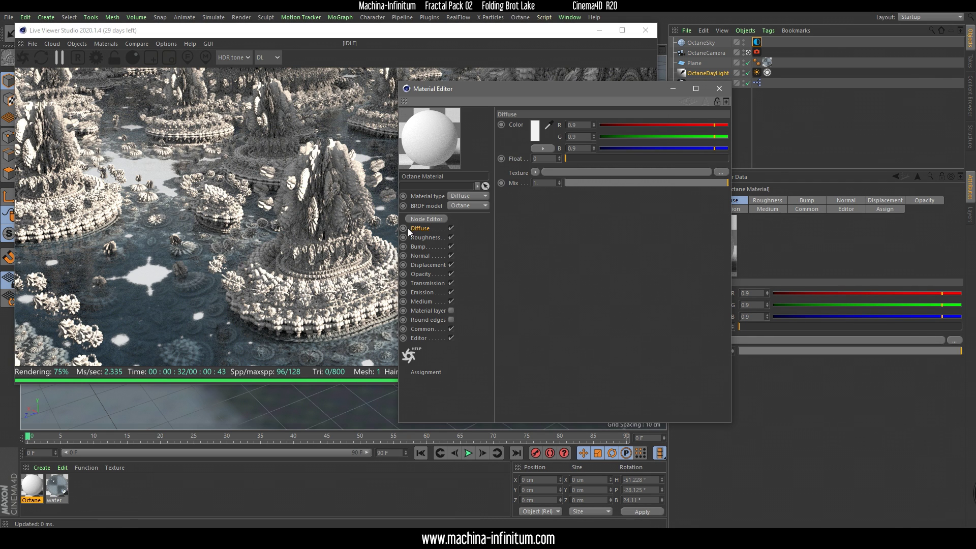
Open the new material in the Node Editor and move its node towards the middle of the graph.
{"action": "left_click", "coordinate": [425, 219]}
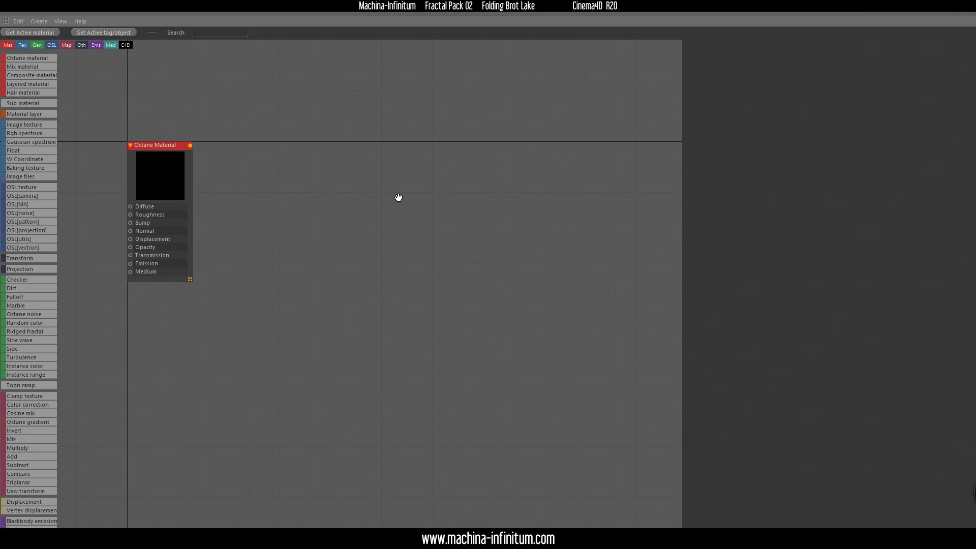
{"action": "left_click", "coordinate": [182, 185]}
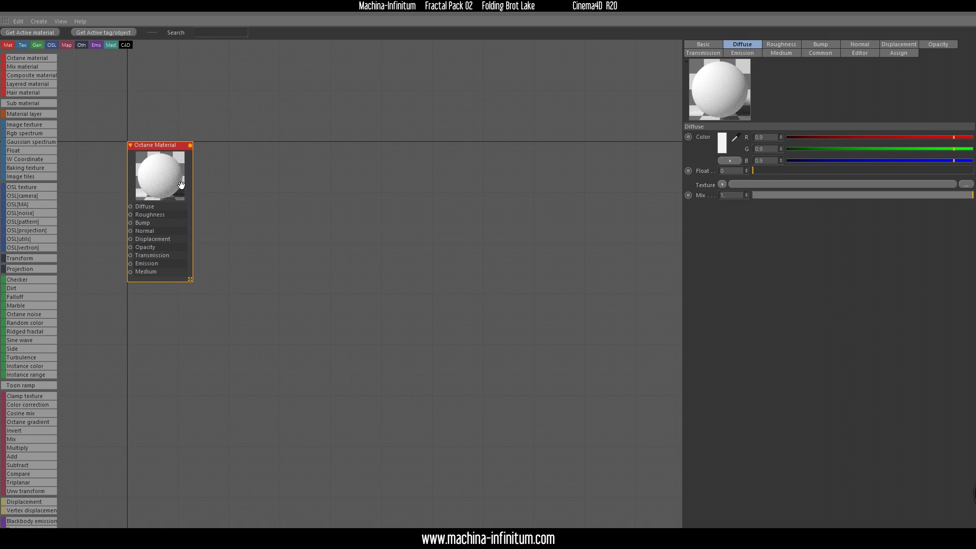
{"action": "left_click_drag", "start_coordinate": [153, 158], "coordinate": [358, 252]}
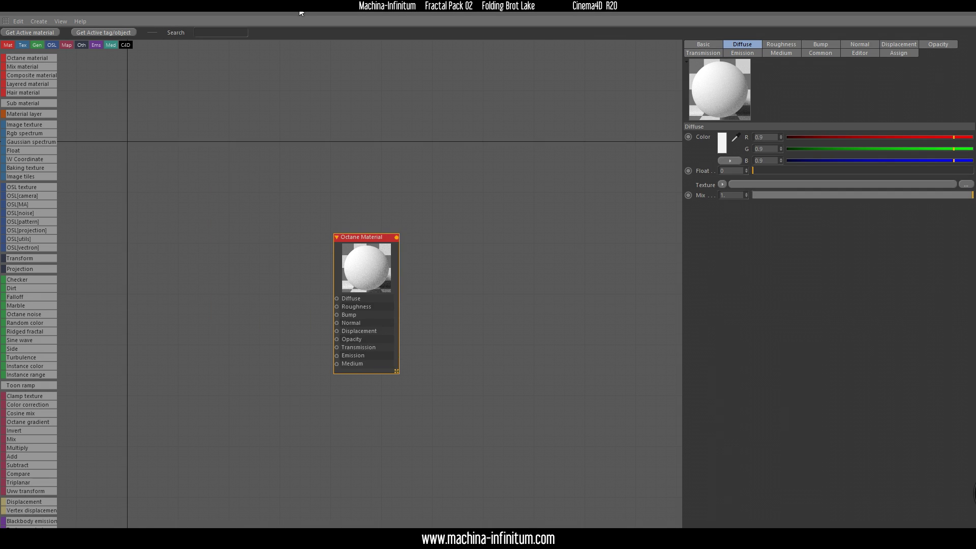
{"action": "left_click_drag", "start_coordinate": [355, 26], "coordinate": [318, 0]}
{"action": "left_click_drag", "start_coordinate": [362, 276], "coordinate": [443, 189]}
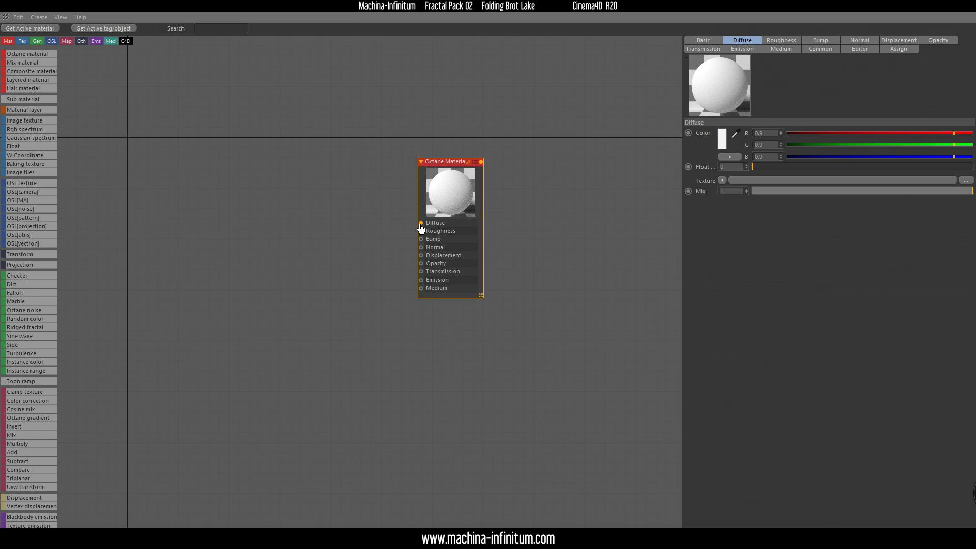
Add an Octane gradient node feeding the material's Diffuse channel and place it beside the material node.
{"action": "left_click_drag", "start_coordinate": [421, 224], "coordinate": [343, 257]}
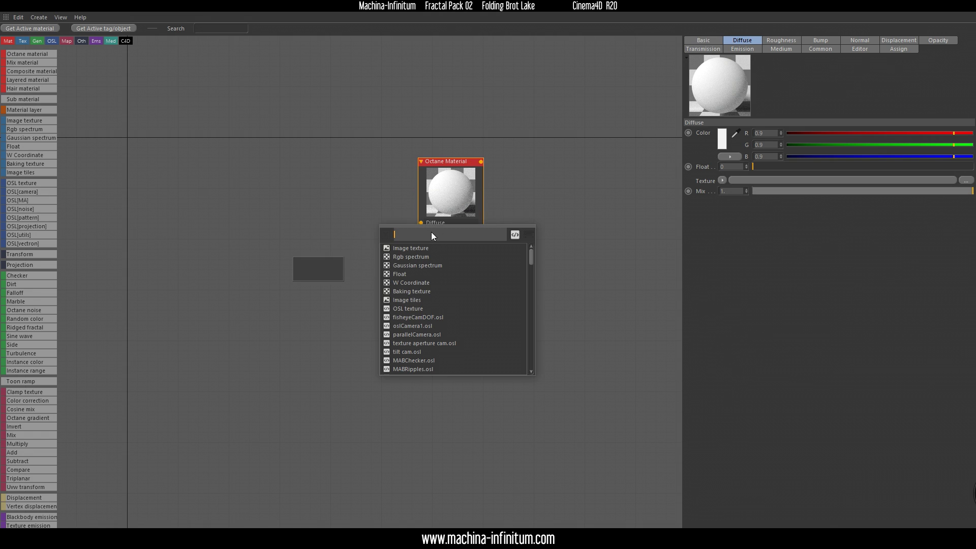
{"action": "type", "text": "GRAD"}
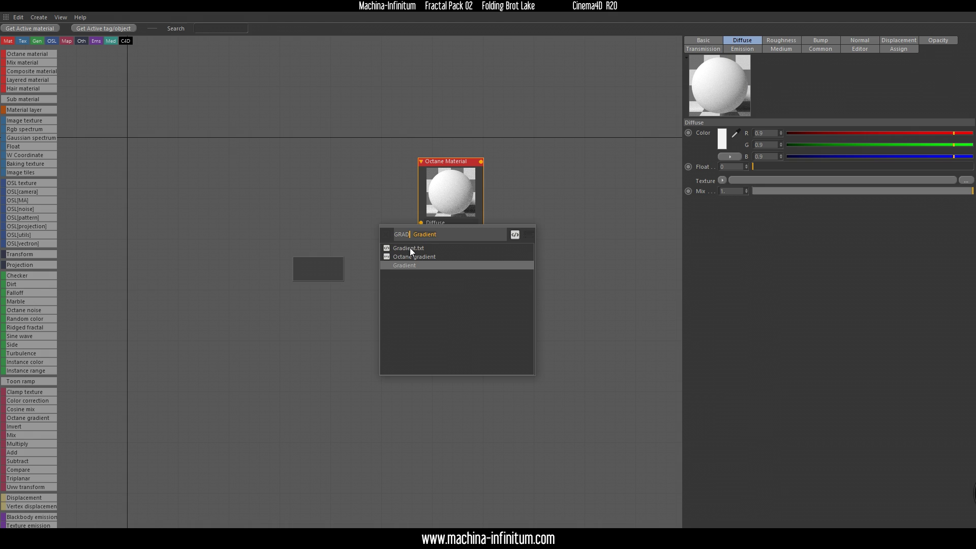
{"action": "left_click", "coordinate": [398, 258]}
{"action": "left_click_drag", "start_coordinate": [315, 270], "coordinate": [345, 237]}
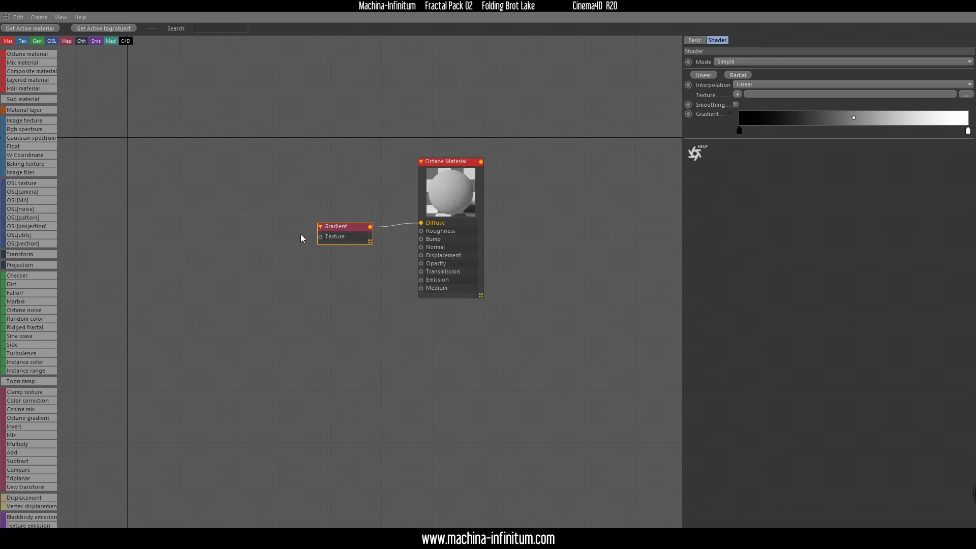
{"action": "left_click_drag", "start_coordinate": [352, 231], "coordinate": [371, 223]}
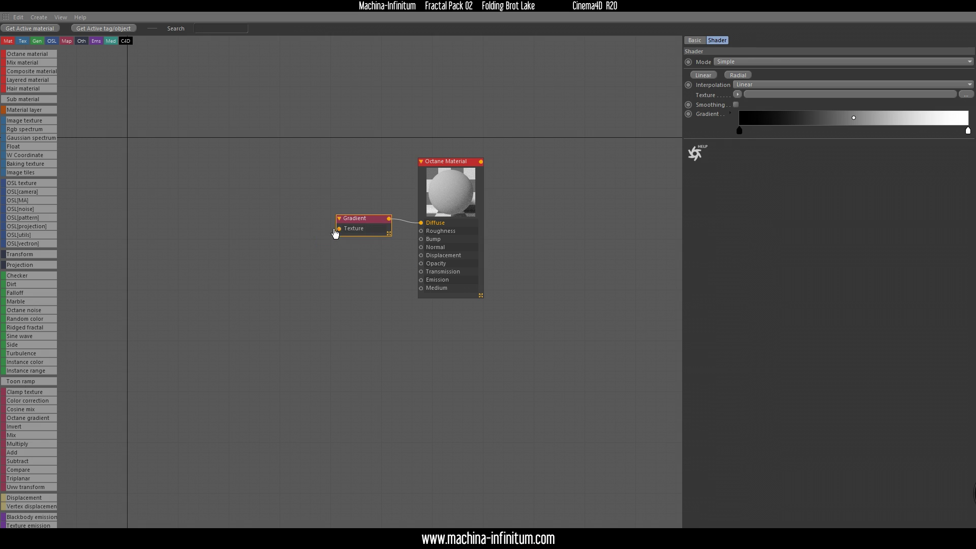
Feed the gradient's Texture input with an OSL texture node based on Gradient.txt.
{"action": "key", "text": "shift+c"}
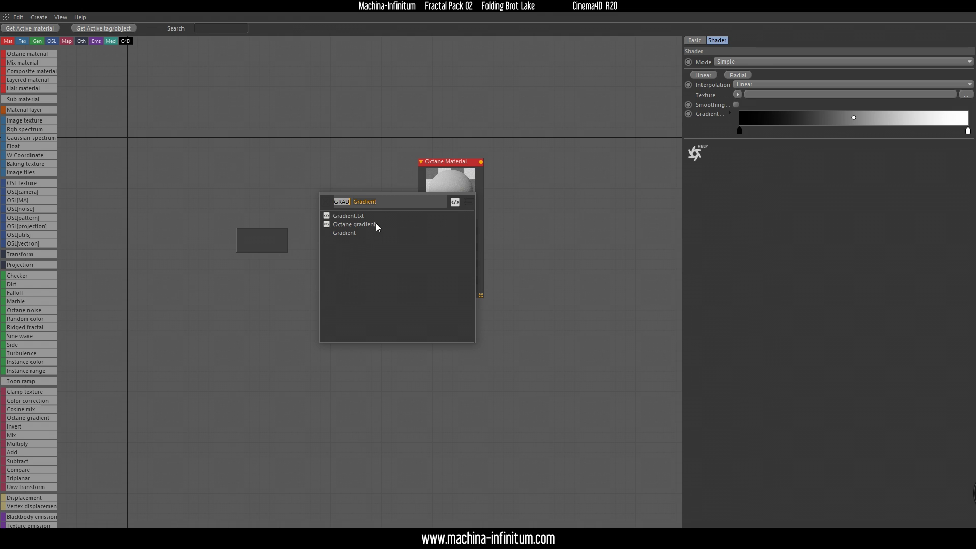
{"action": "left_click", "coordinate": [343, 217]}
{"action": "left_click", "coordinate": [275, 236]}
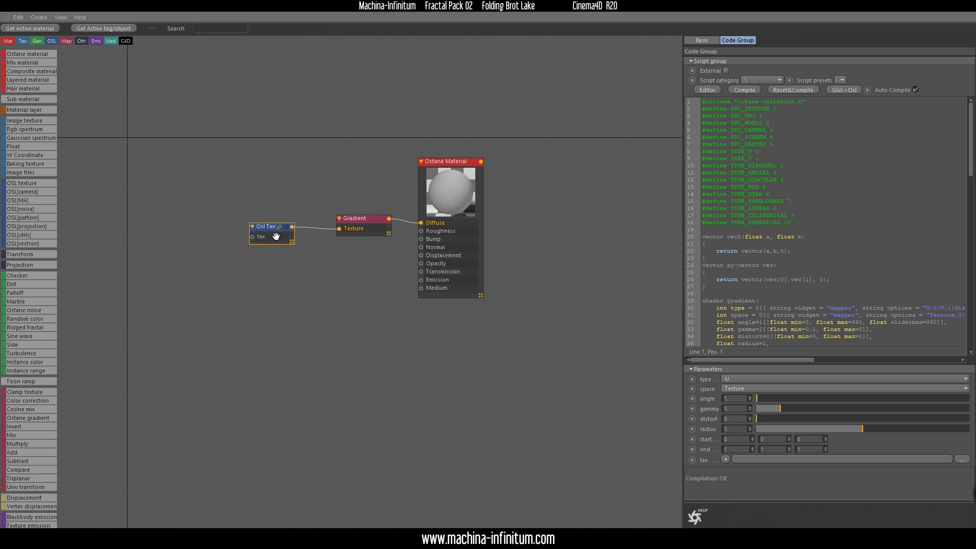
Examine the OSL gradient script and its source file Gradient.txt in the VECTRON-FORMULAS folder.
{"action": "scroll", "coordinate": [779, 190], "scroll_direction": "down", "scroll_amount": 7}
{"action": "scroll", "coordinate": [780, 191], "scroll_direction": "up", "scroll_amount": 7}
{"action": "left_click", "coordinate": [238, 538]}
{"action": "double_click", "coordinate": [307, 247]}
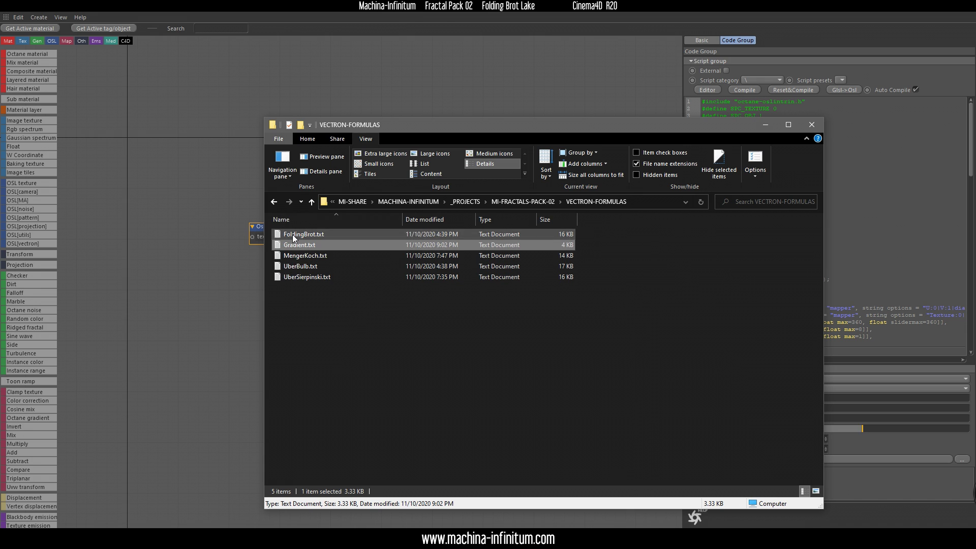
{"action": "double_click", "coordinate": [303, 245]}
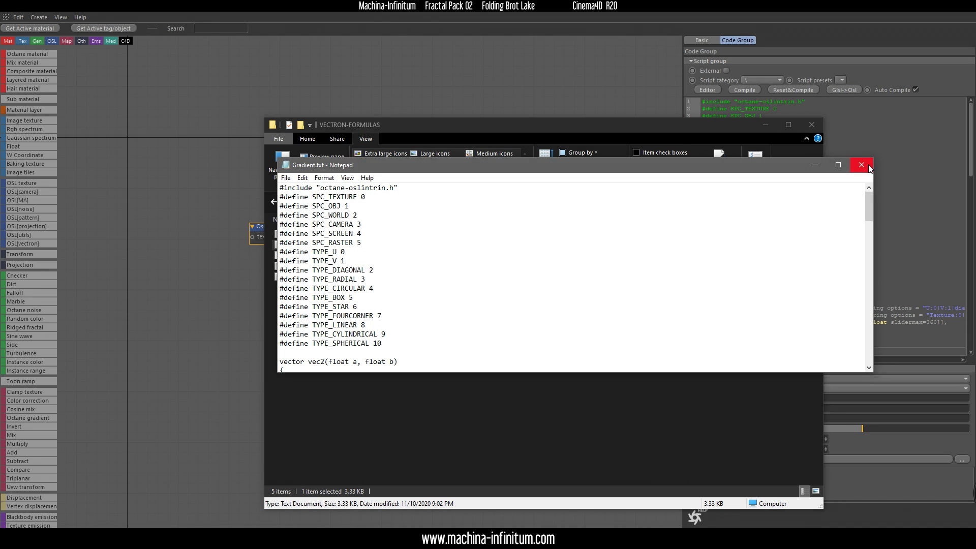
{"action": "left_click", "coordinate": [861, 165]}
{"action": "left_click", "coordinate": [811, 124]}
Load the green-to-cream Scheme 8 preset into the gradient node.
{"action": "left_click", "coordinate": [364, 227]}
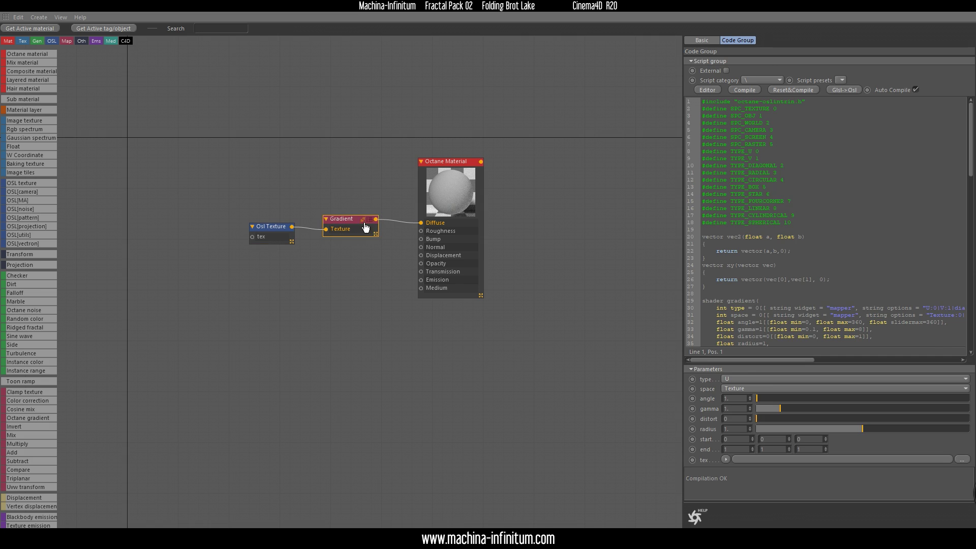
{"action": "left_click", "coordinate": [730, 144]}
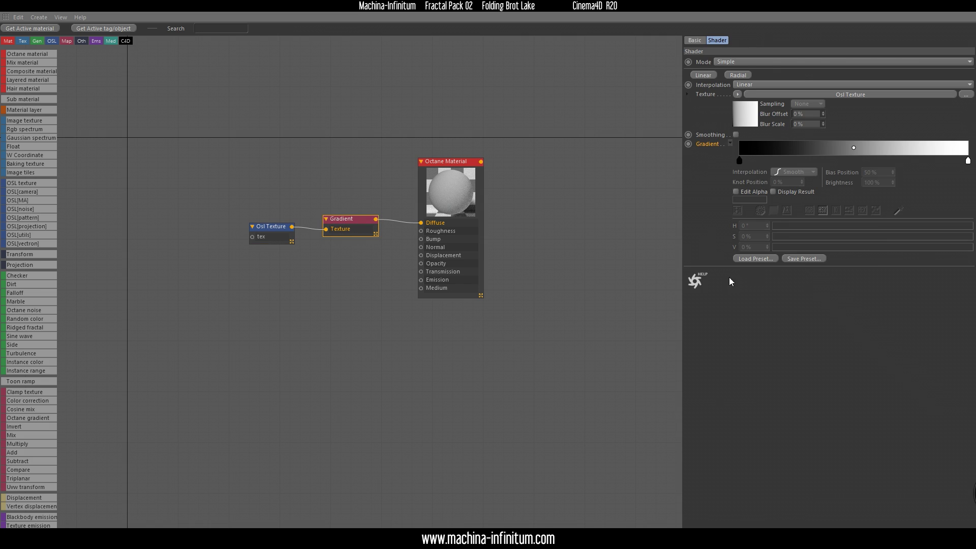
{"action": "left_click", "coordinate": [753, 258]}
{"action": "scroll", "coordinate": [796, 282], "scroll_direction": "down", "scroll_amount": 10}
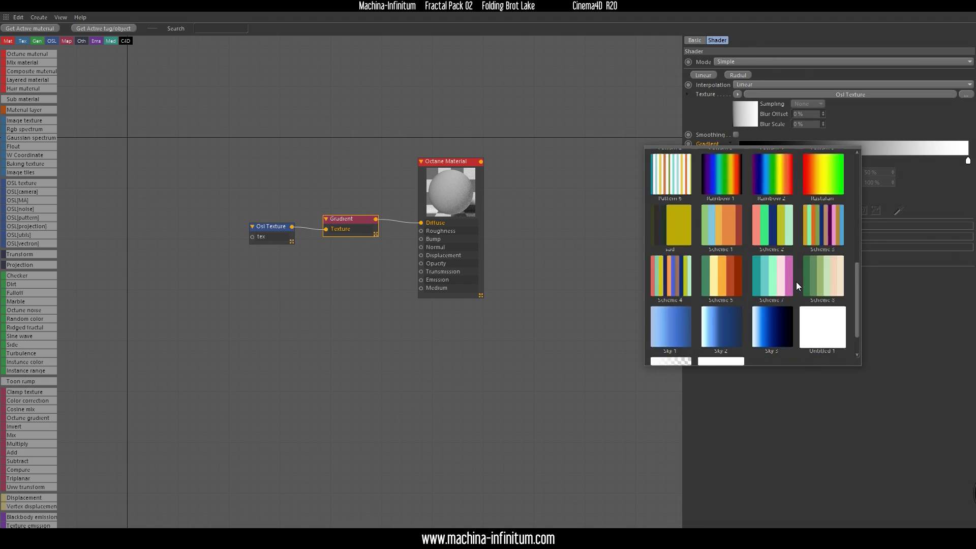
{"action": "left_click", "coordinate": [838, 235]}
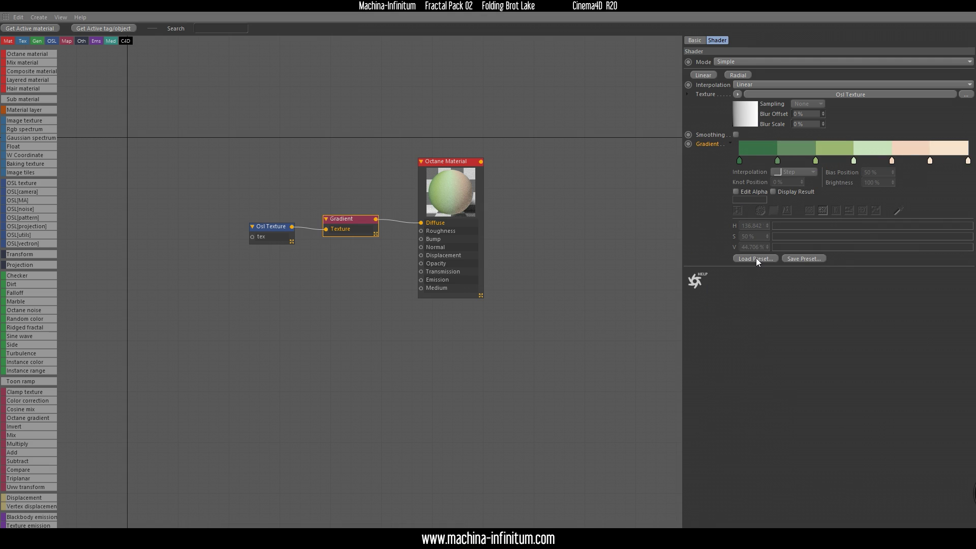
Close the Node Editor and resume the live render.
{"action": "left_click", "coordinate": [965, 14]}
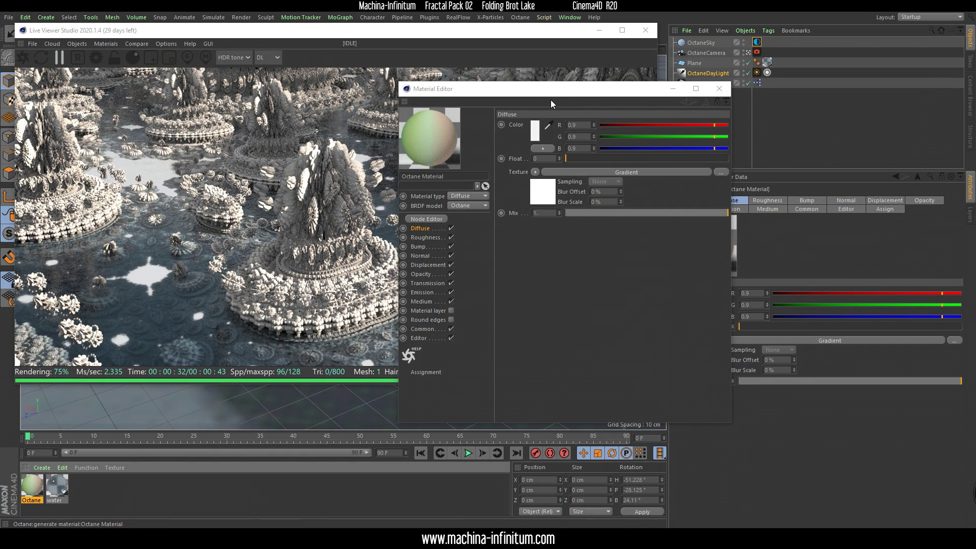
{"action": "left_click", "coordinate": [66, 59]}
{"action": "left_click", "coordinate": [557, 193]}
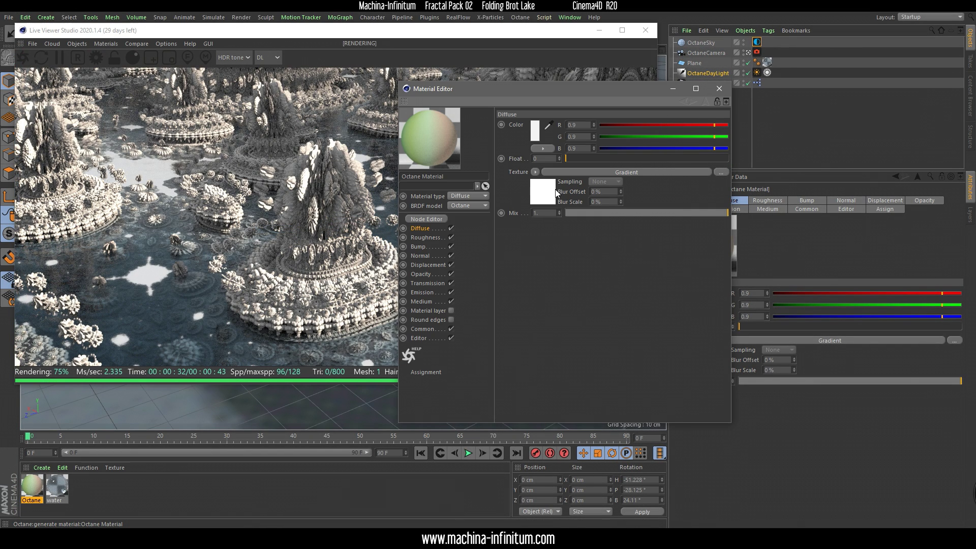
Rename the new material as Vectron and assign it to the Vectron object.
{"action": "double_click", "coordinate": [441, 176]}
{"action": "type", "text": "V"}
{"action": "key", "text": "Return"}
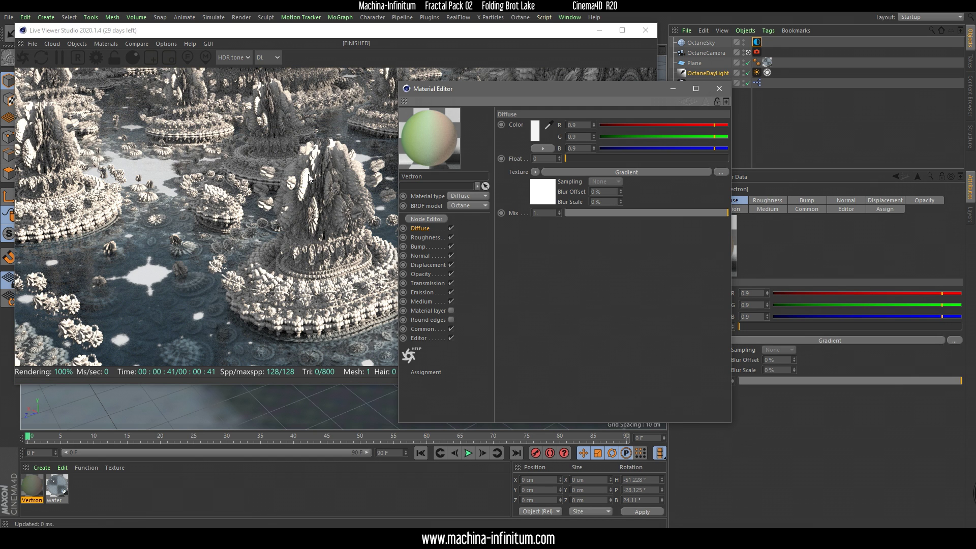
{"action": "left_click", "coordinate": [718, 90]}
{"action": "left_click_drag", "start_coordinate": [34, 490], "coordinate": [696, 84]}
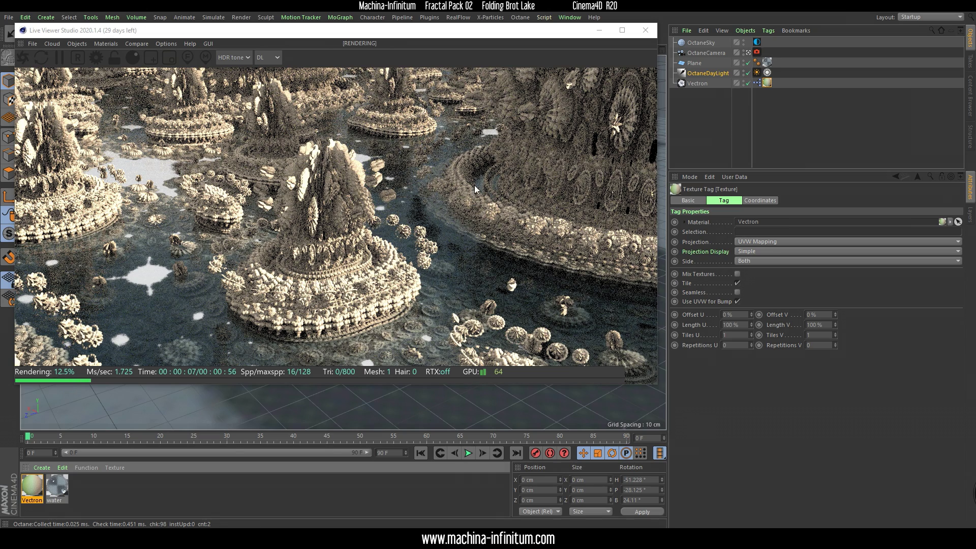
Review the Vectron object's script parameters and the Vectron material's diffuse settings.
{"action": "left_click", "coordinate": [697, 84]}
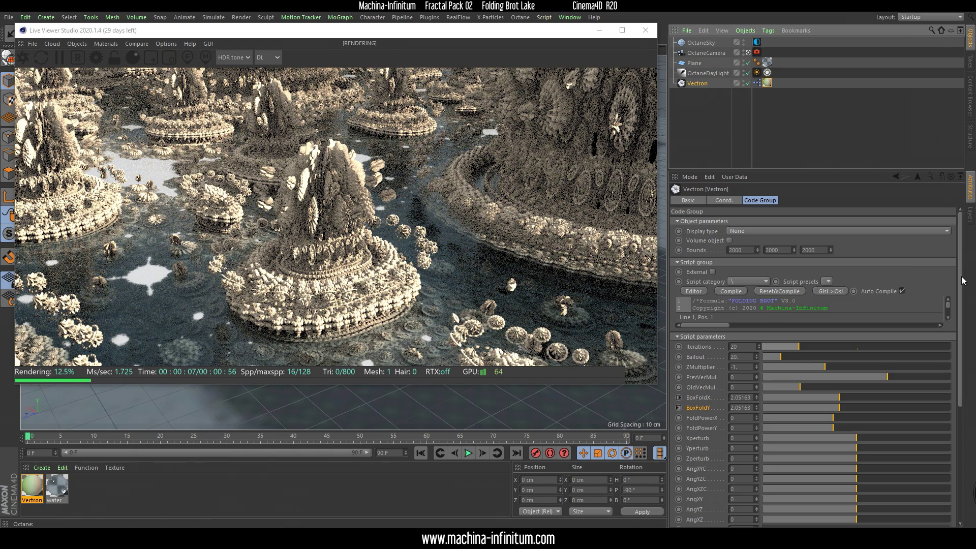
{"action": "left_click_drag", "start_coordinate": [962, 279], "coordinate": [961, 399]}
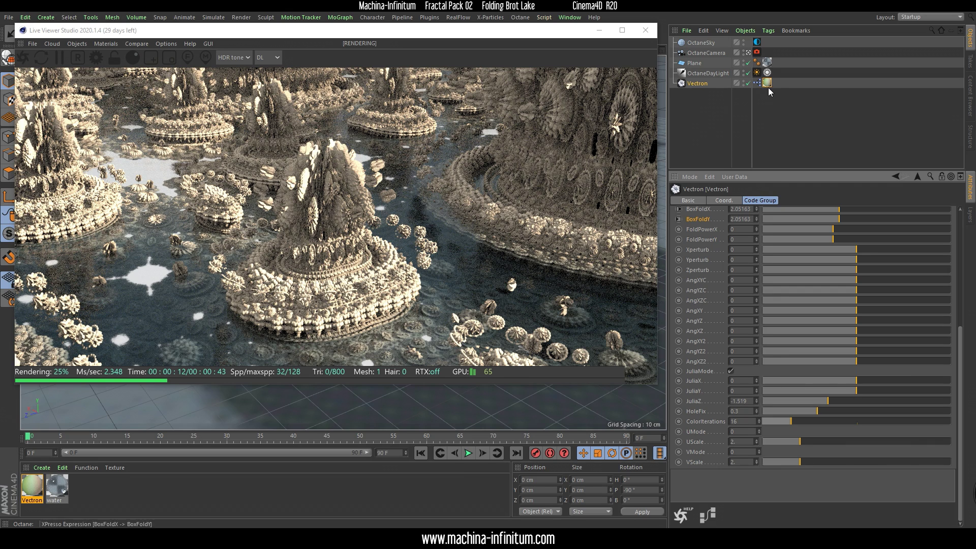
{"action": "double_click", "coordinate": [32, 486]}
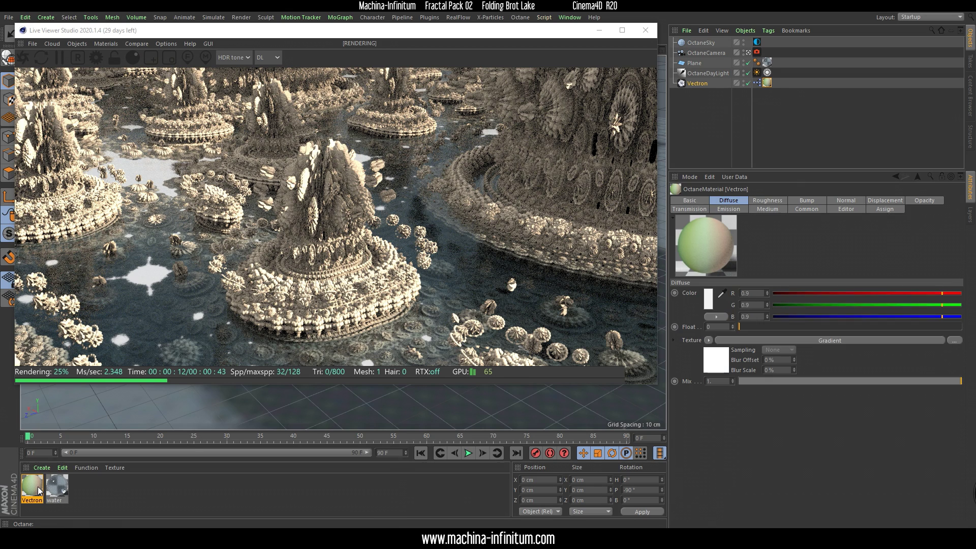
{"action": "left_click_drag", "start_coordinate": [307, 69], "coordinate": [795, 119]}
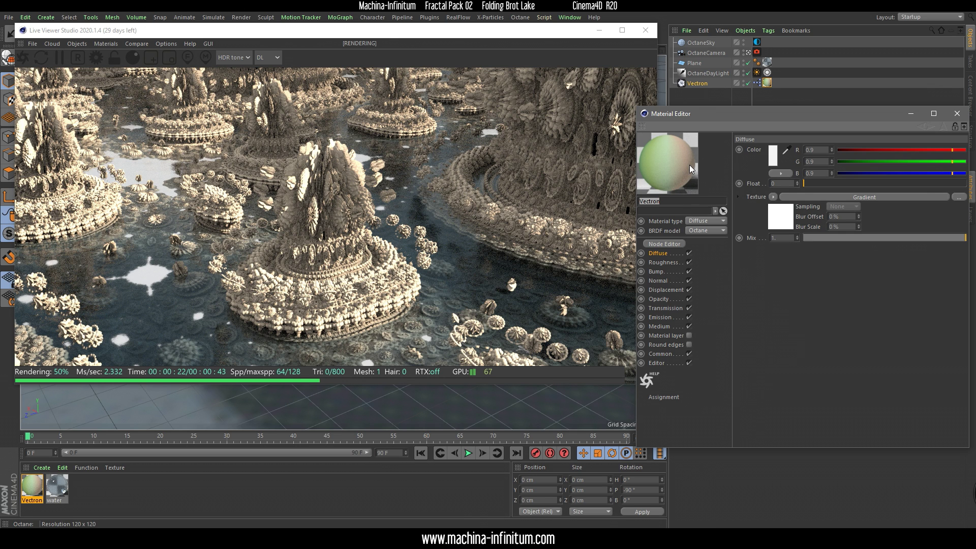
{"action": "left_click", "coordinate": [956, 113]}
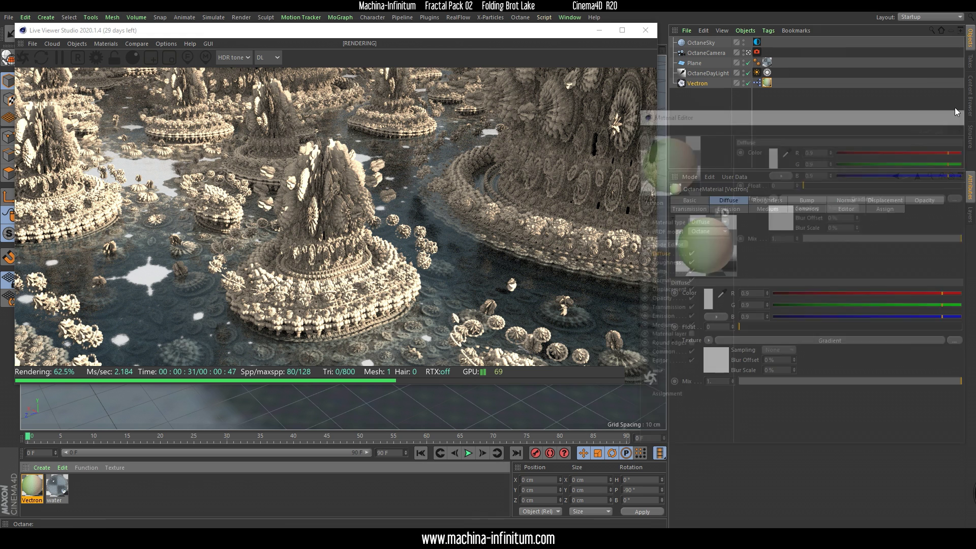
Set the Vectron object's UMode script parameter to 1.
{"action": "left_click", "coordinate": [697, 83]}
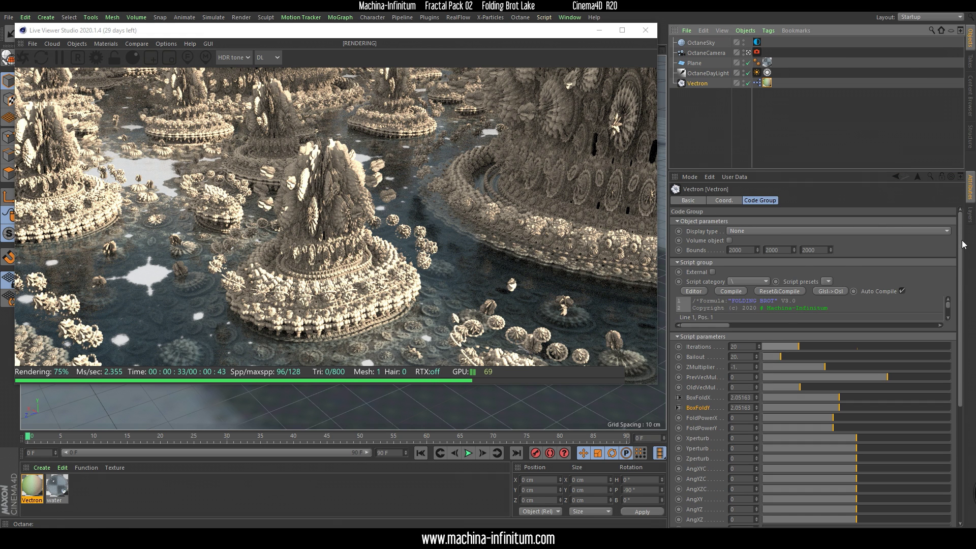
{"action": "scroll", "coordinate": [964, 245], "scroll_direction": "down", "scroll_amount": 6}
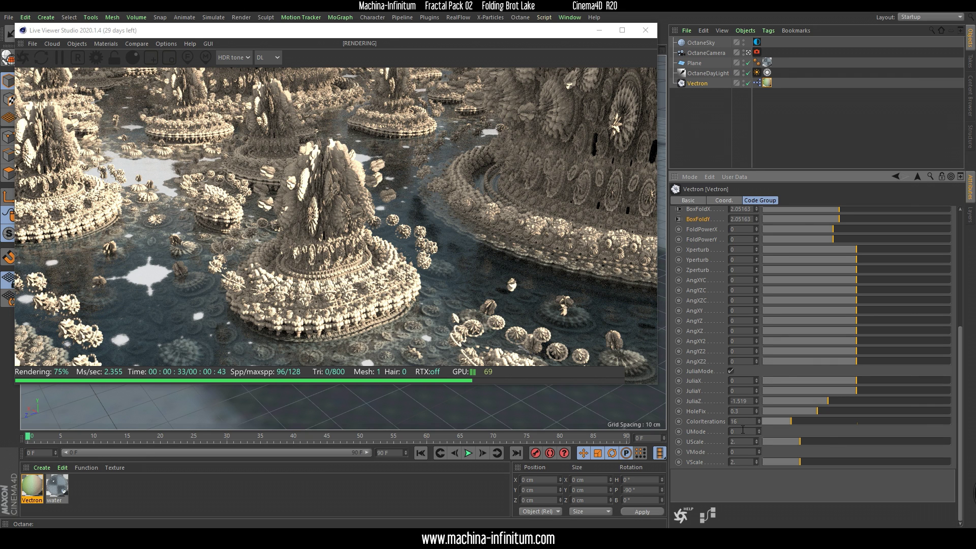
{"action": "type", "text": "1"}
{"action": "key", "text": "Return"}
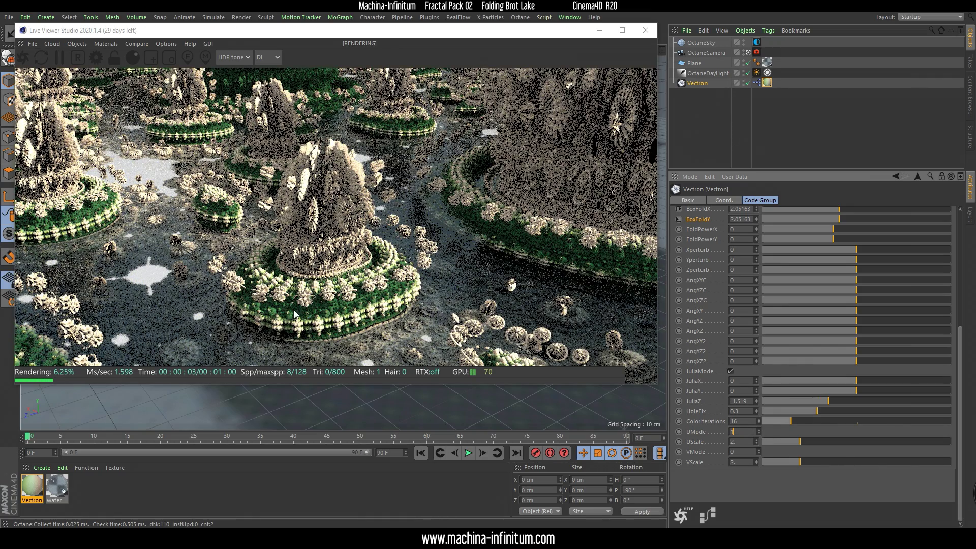
Set the Vectron object's UMode script parameter to 0 and lower UScale to about 0.08.
{"action": "type", "text": "0"}
{"action": "key", "text": "Return"}
{"action": "key", "text": "Return"}
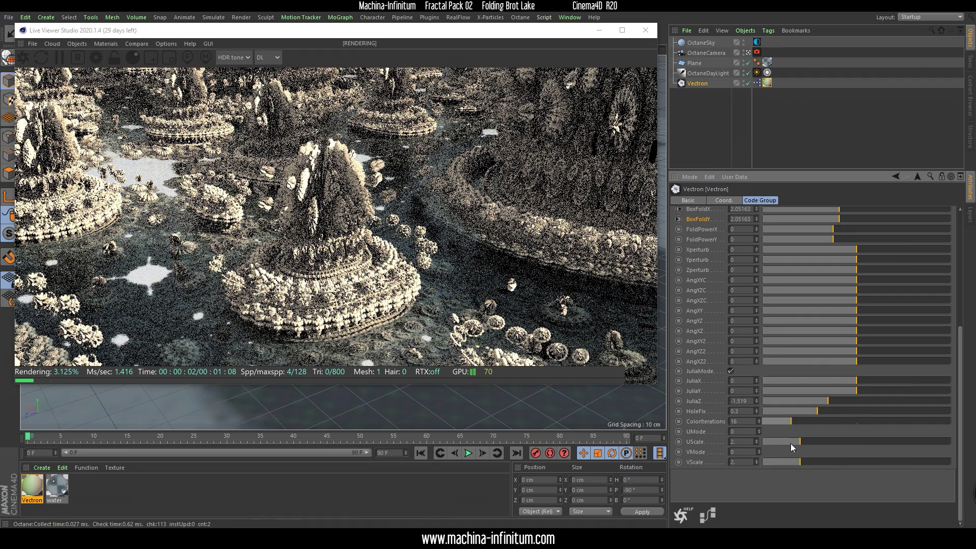
{"action": "left_click_drag", "start_coordinate": [790, 443], "coordinate": [765, 442]}
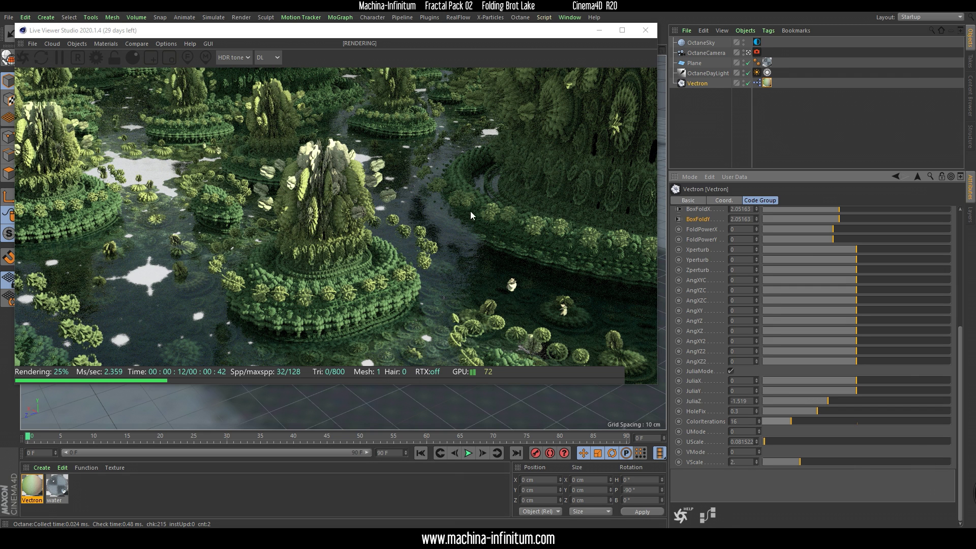
Add an Octane Fog Volume to the scene and move the Live Viewer clear of the volume in the viewport.
{"action": "left_click_drag", "start_coordinate": [79, 30], "coordinate": [87, 56]}
{"action": "left_click", "coordinate": [85, 70]}
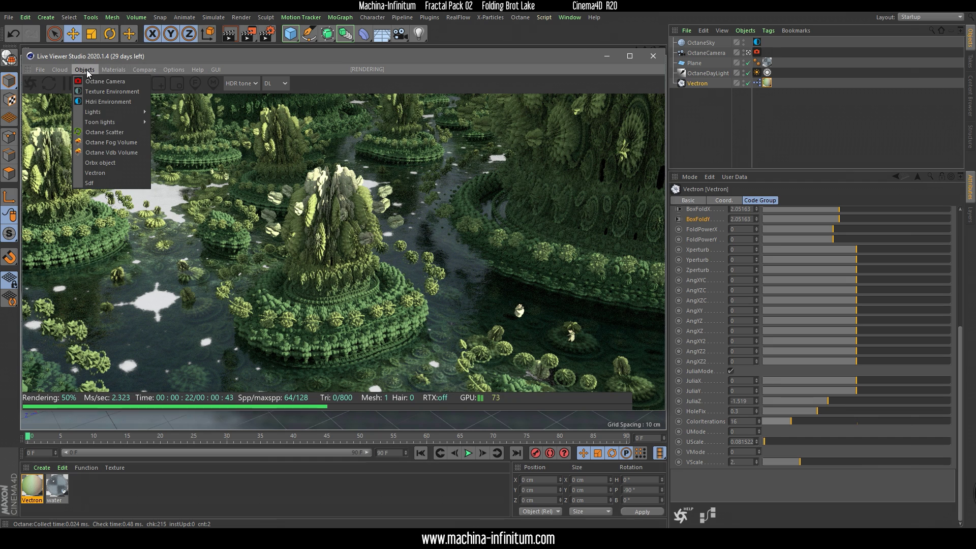
{"action": "left_click", "coordinate": [116, 144]}
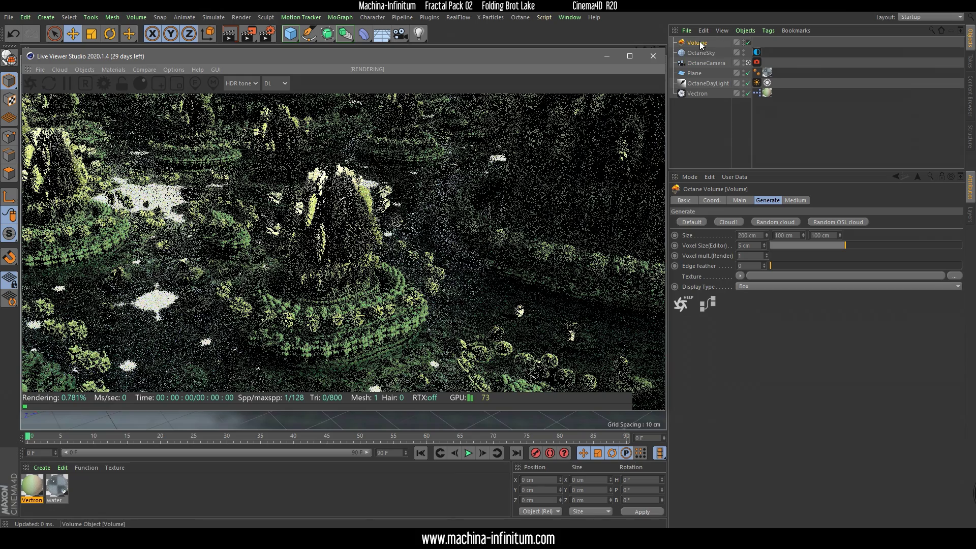
{"action": "left_click_drag", "start_coordinate": [589, 62], "coordinate": [565, 274]}
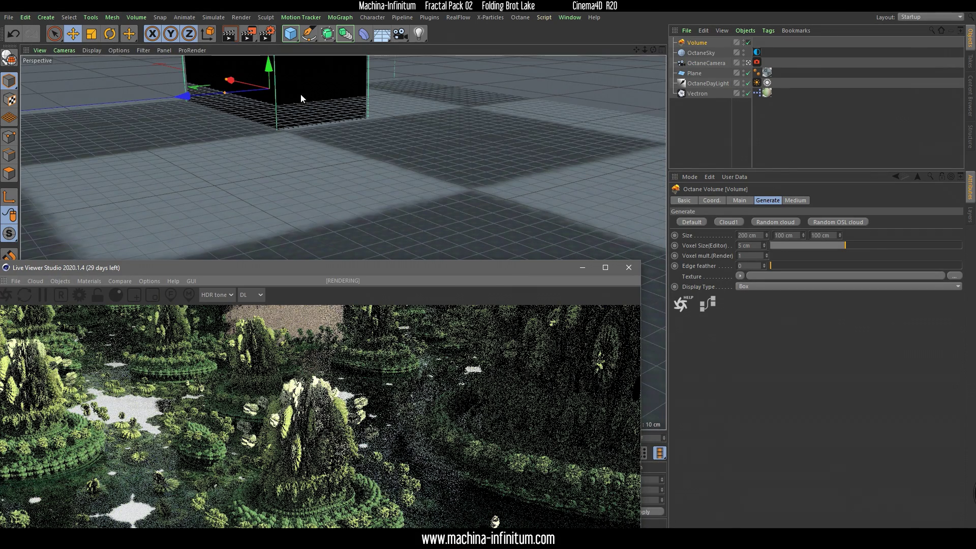
Move the fog volume freehand into the camera's field of view, to about X -354 cm and Z 168 cm.
{"action": "left_click", "coordinate": [74, 34]}
{"action": "left_click_drag", "start_coordinate": [232, 81], "coordinate": [210, 235]}
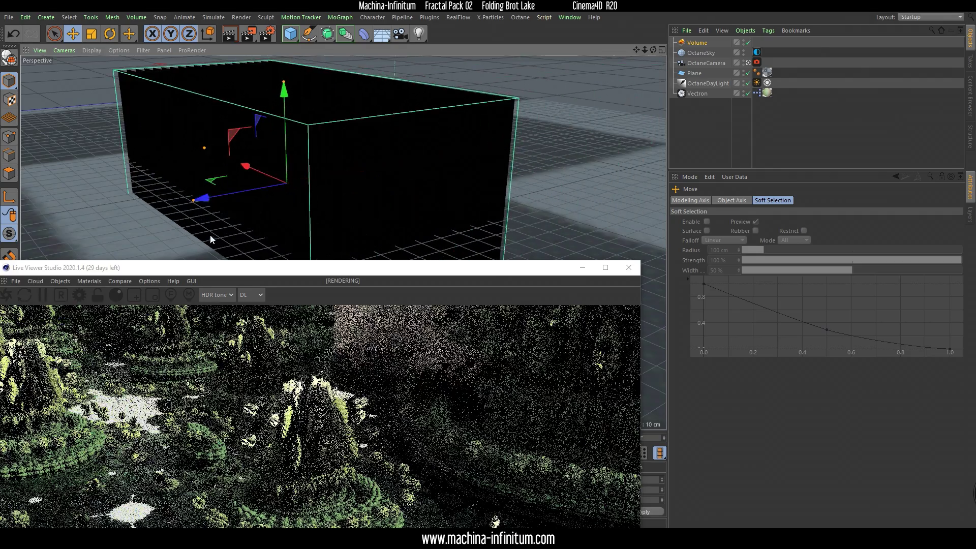
{"action": "left_click_drag", "start_coordinate": [394, 267], "coordinate": [437, 145]}
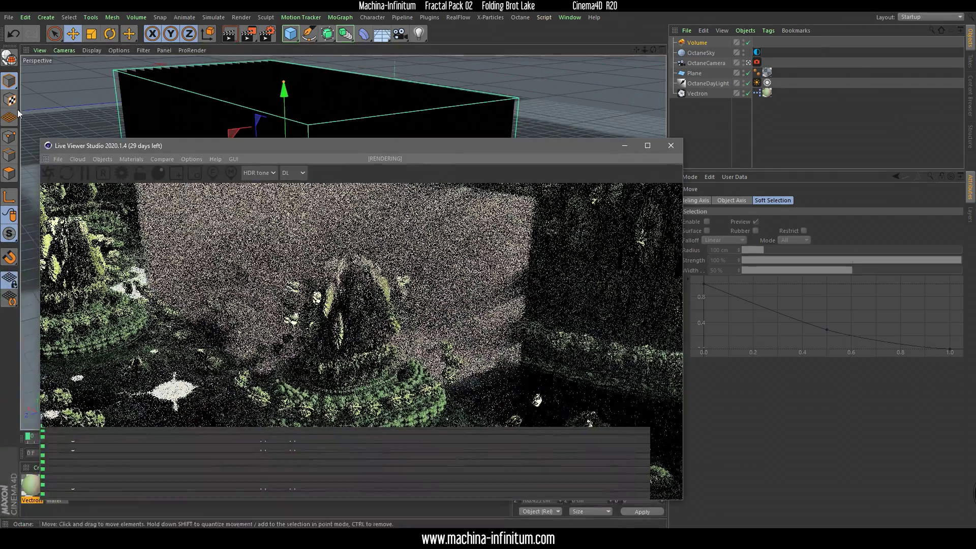
{"action": "left_click_drag", "start_coordinate": [41, 138], "coordinate": [294, 279]}
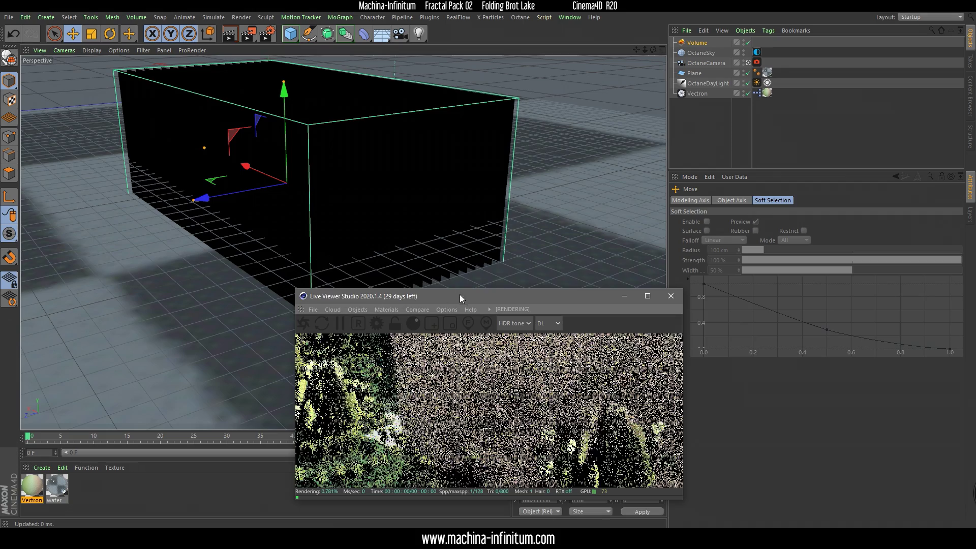
{"action": "left_click_drag", "start_coordinate": [459, 286], "coordinate": [632, 275]}
{"action": "left_click_drag", "start_coordinate": [257, 172], "coordinate": [298, 191]}
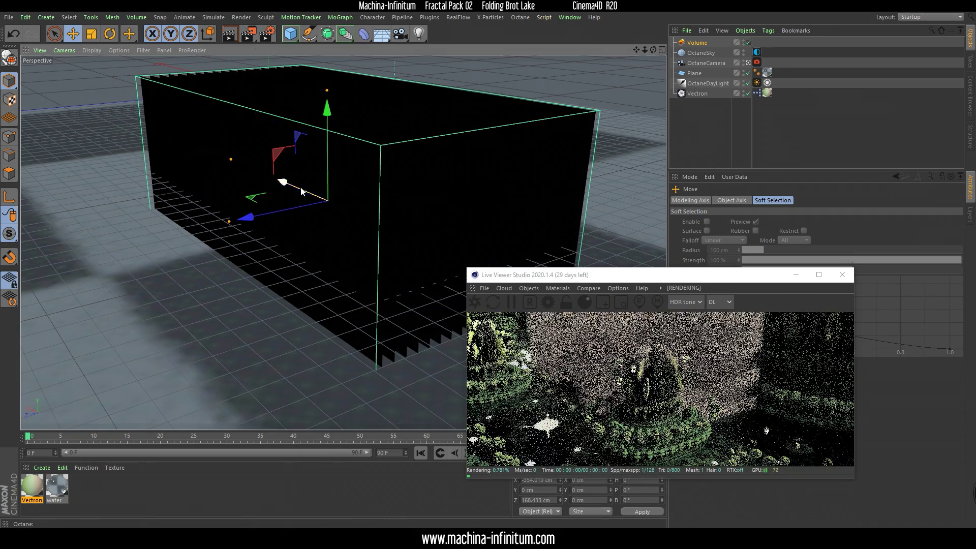
{"action": "left_click_drag", "start_coordinate": [687, 279], "coordinate": [324, 313]}
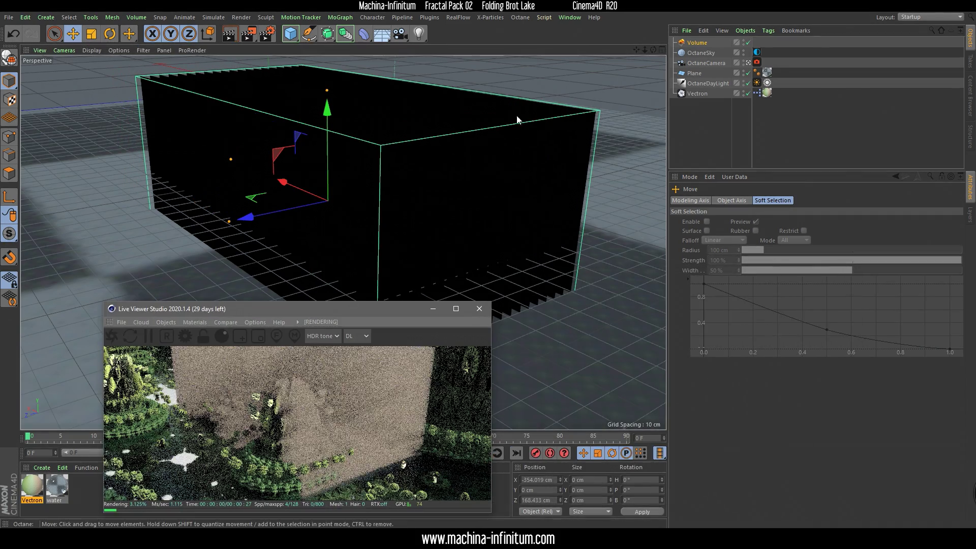
Parent the fog volume to the OctaneCamera and set its X, Y and Z positions to 0 cm.
{"action": "left_click_drag", "start_coordinate": [707, 69], "coordinate": [706, 63]}
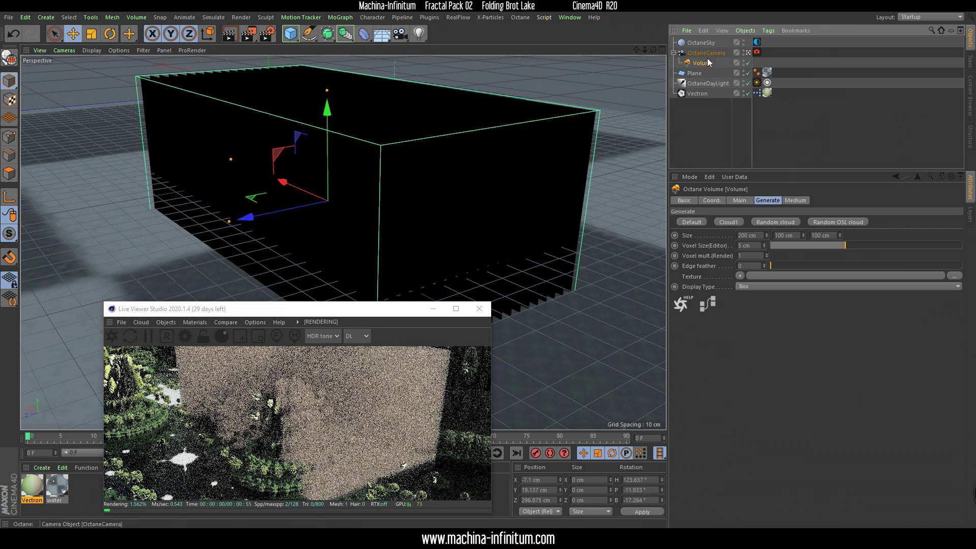
{"action": "left_click", "coordinate": [714, 199]}
{"action": "left_click", "coordinate": [715, 222]}
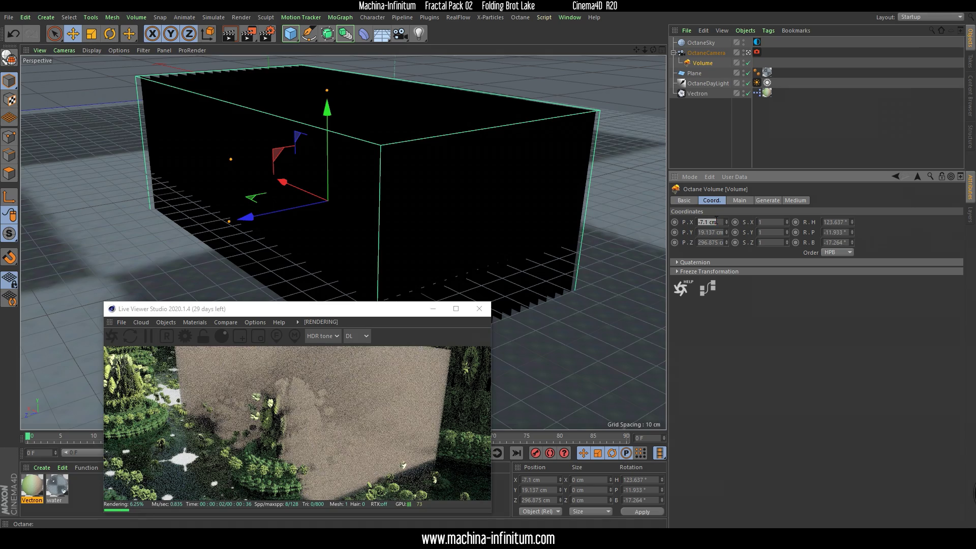
{"action": "type", "text": "0"}
{"action": "key", "text": "Tab"}
{"action": "type", "text": "0"}
{"action": "key", "text": "Tab"}
{"action": "type", "text": "0"}
{"action": "key", "text": "Tab"}
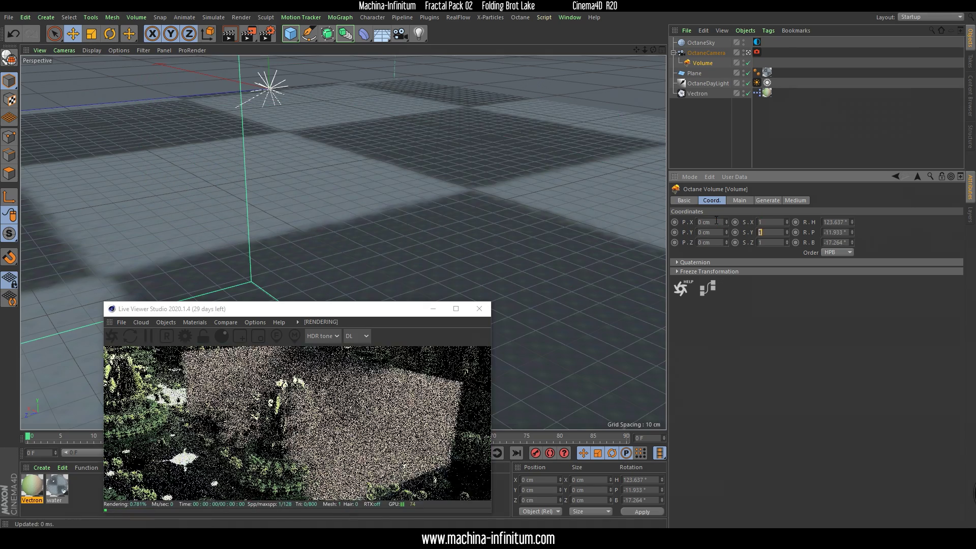
Set the fog volume's heading, pitch and bank rotations to 0°.
{"action": "key", "text": "Tab"}
{"action": "key", "text": "Tab"}
{"action": "type", "text": "0"}
{"action": "key", "text": "Tab"}
{"action": "type", "text": "0"}
{"action": "key", "text": "Tab"}
{"action": "type", "text": "0"}
{"action": "key", "text": "Tab"}
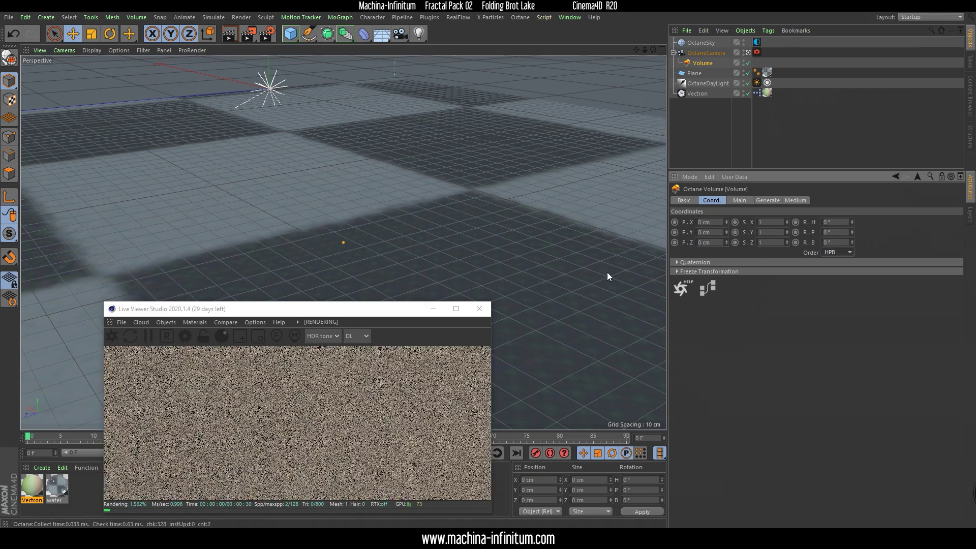
Change the Right view to a Perspective camera and maximize it.
{"action": "left_click_drag", "start_coordinate": [357, 309], "coordinate": [768, 271]}
{"action": "middle_click", "coordinate": [301, 190]}
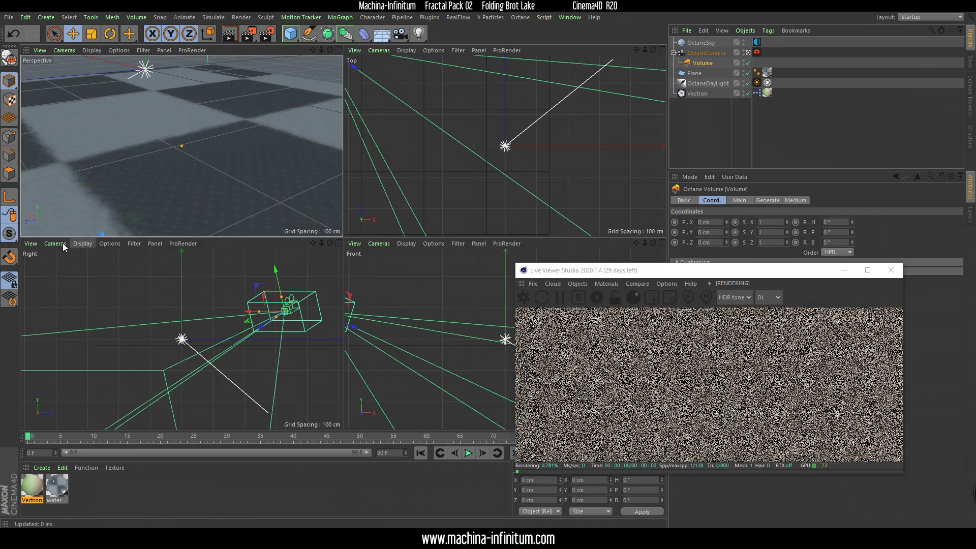
{"action": "left_click", "coordinate": [60, 244]}
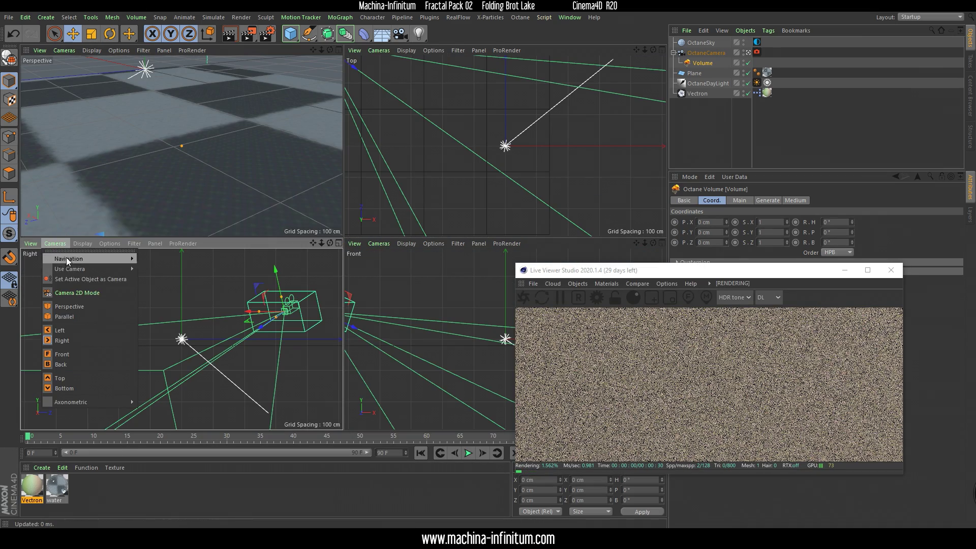
{"action": "left_click", "coordinate": [69, 308]}
{"action": "middle_click", "coordinate": [256, 313]}
Enlarge the fog volume's box and move it along its Z axis to about 280 cm in front of the camera.
{"action": "left_click_drag", "start_coordinate": [361, 188], "coordinate": [212, 242], "text": "alt"}
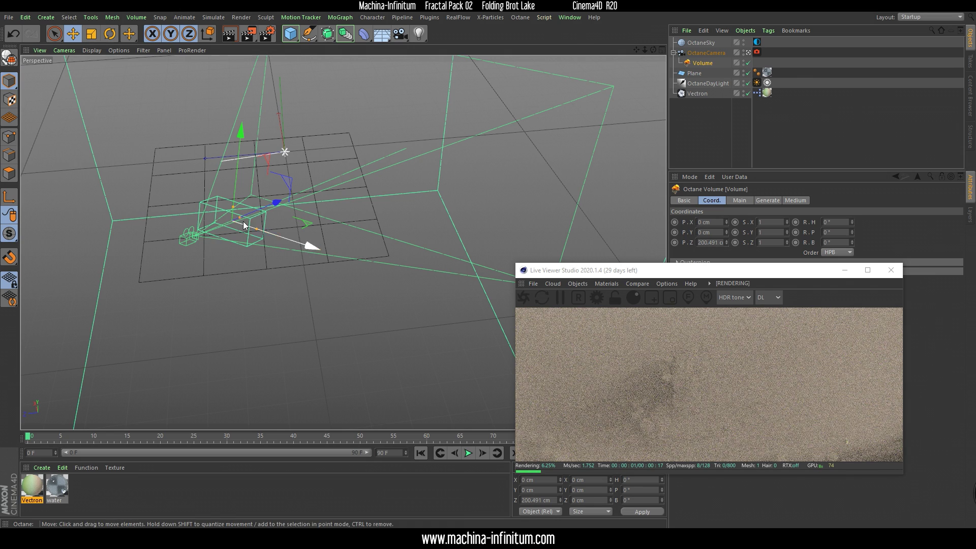
{"action": "left_click_drag", "start_coordinate": [276, 203], "coordinate": [255, 173]}
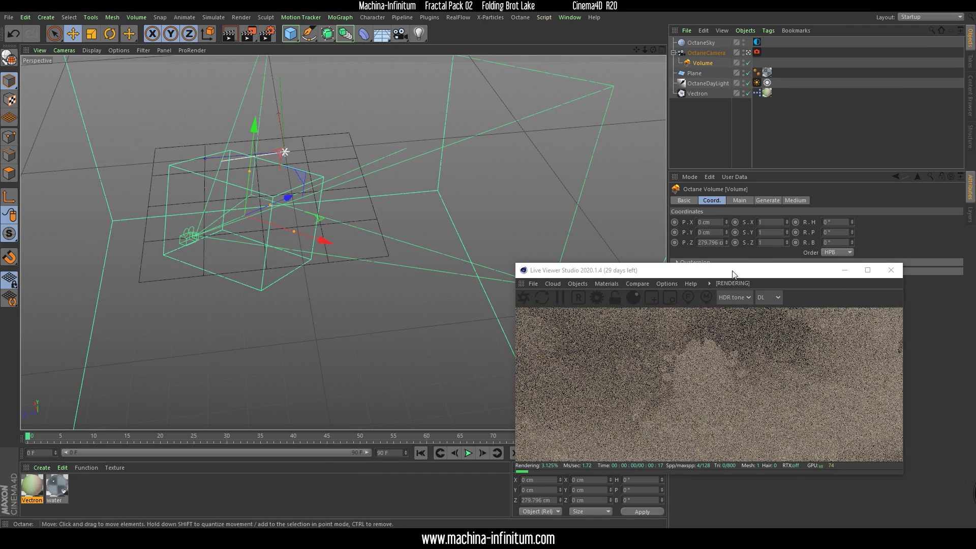
{"action": "left_click_drag", "start_coordinate": [325, 226], "coordinate": [305, 201], "text": "alt"}
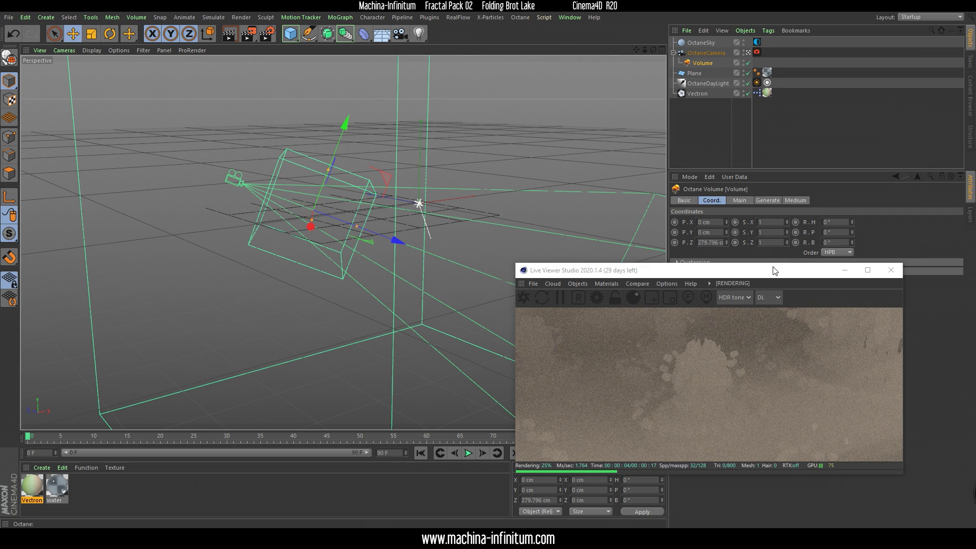
Take the fog volume out of the camera's hierarchy and set its R.P rotation to 0°.
{"action": "left_click_drag", "start_coordinate": [773, 270], "coordinate": [464, 262]}
{"action": "left_click_drag", "start_coordinate": [696, 63], "coordinate": [703, 127]}
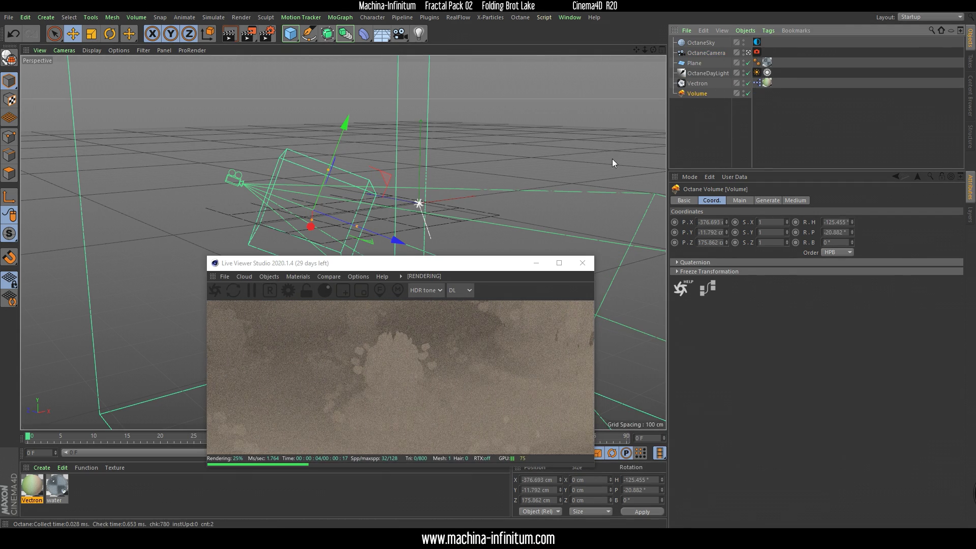
{"action": "left_click", "coordinate": [839, 232]}
{"action": "type", "text": "0"}
{"action": "key", "text": "Return"}
{"action": "left_click_drag", "start_coordinate": [279, 163], "coordinate": [334, 130], "text": "alt"}
Enlarge the Live Viewer and reduce the density of the fog volume's medium to about 0.4.
{"action": "left_click_drag", "start_coordinate": [417, 266], "coordinate": [305, 107]}
{"action": "left_click_drag", "start_coordinate": [484, 314], "coordinate": [591, 393]}
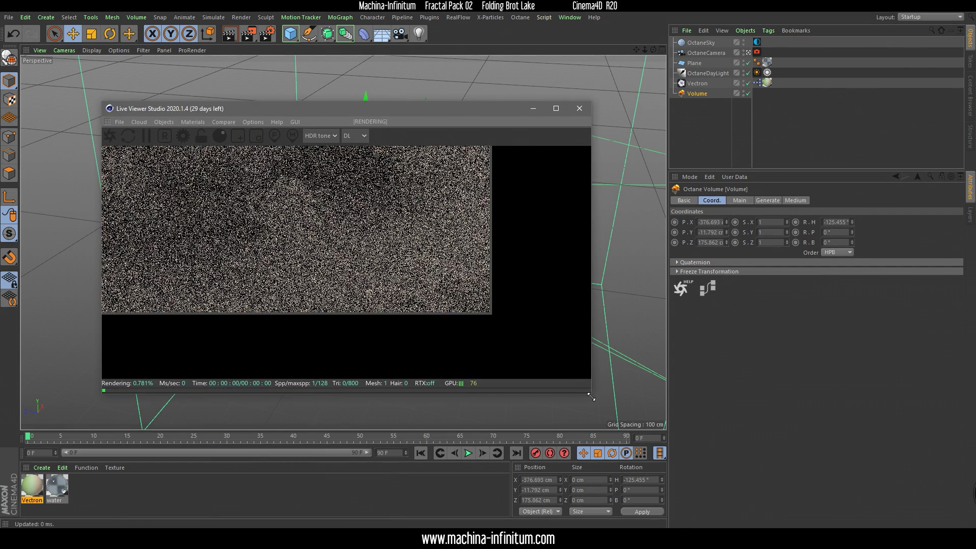
{"action": "left_click", "coordinate": [696, 93]}
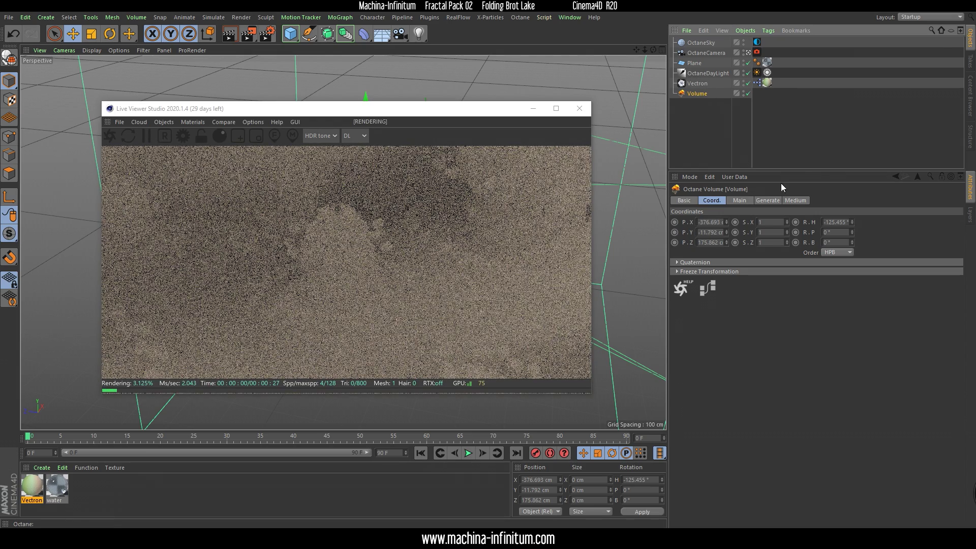
{"action": "left_click_drag", "start_coordinate": [776, 173], "coordinate": [776, 153]}
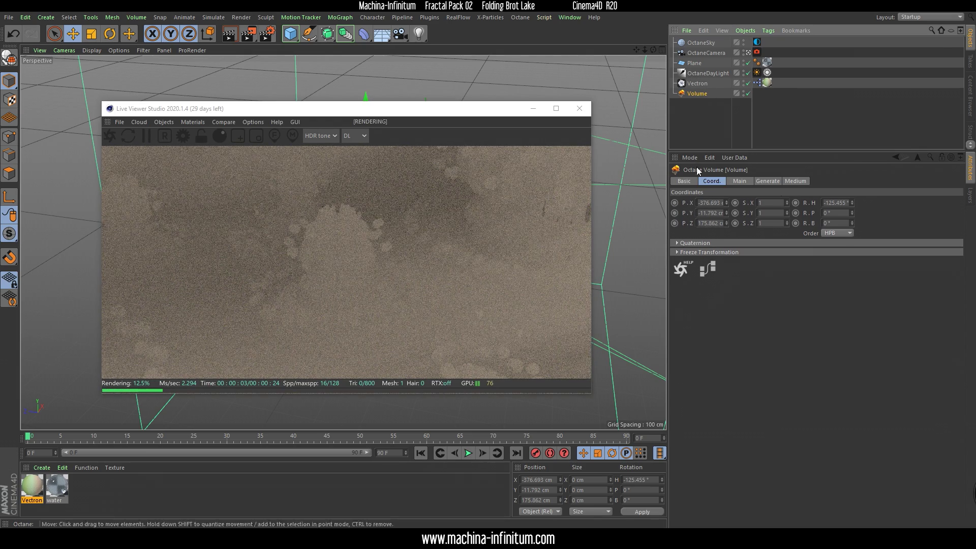
{"action": "left_click", "coordinate": [795, 180]}
{"action": "left_click", "coordinate": [836, 216]}
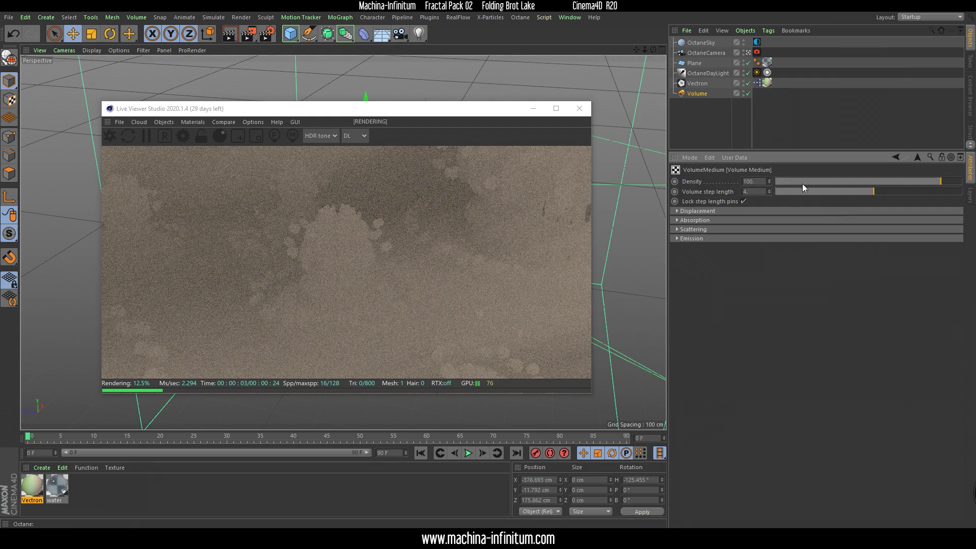
{"action": "left_click_drag", "start_coordinate": [926, 181], "coordinate": [901, 181]}
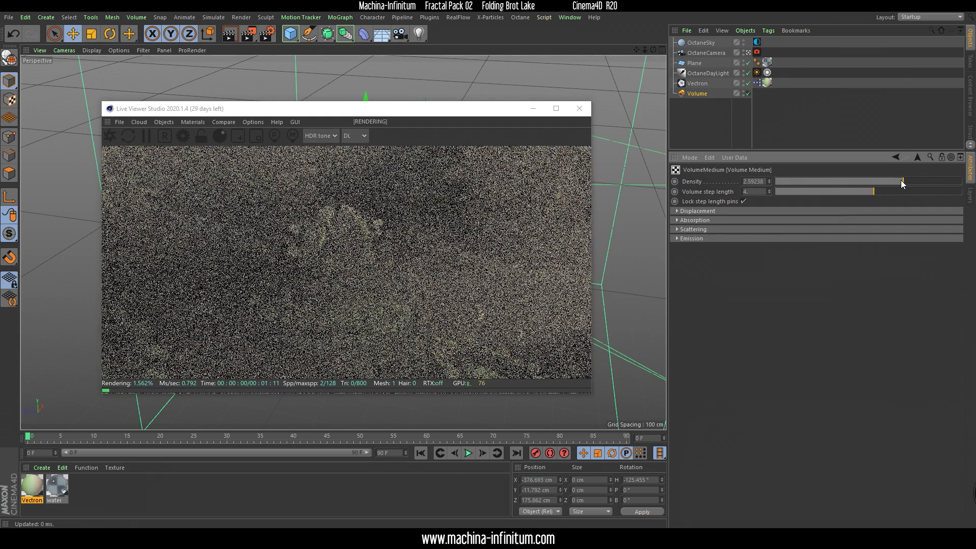
{"action": "left_click_drag", "start_coordinate": [906, 184], "coordinate": [883, 189]}
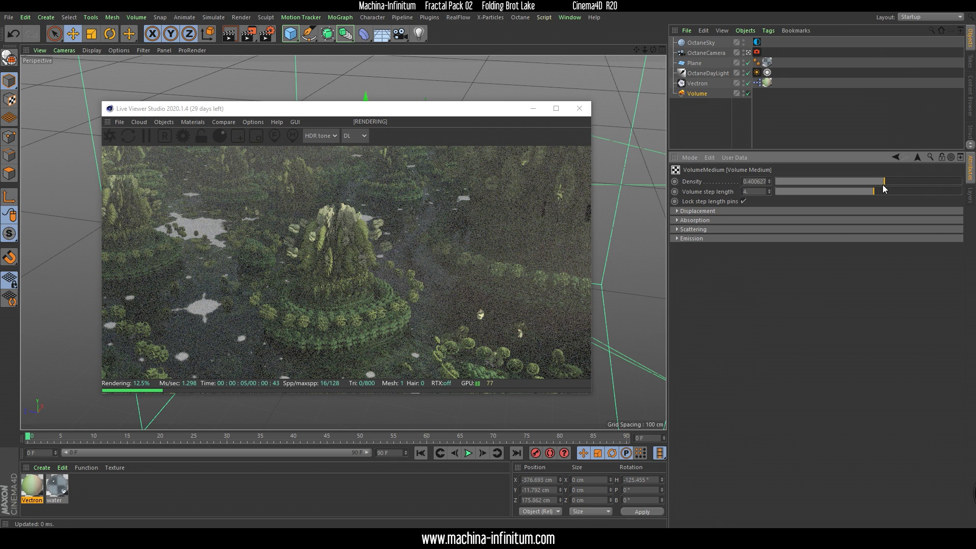
Raise the fog medium's density to about 3714 and move the volume along its Z axis to about X -302 cm, Z 122 cm.
{"action": "left_click_drag", "start_coordinate": [884, 181], "coordinate": [975, 186]}
{"action": "left_click_drag", "start_coordinate": [359, 106], "coordinate": [730, 198]}
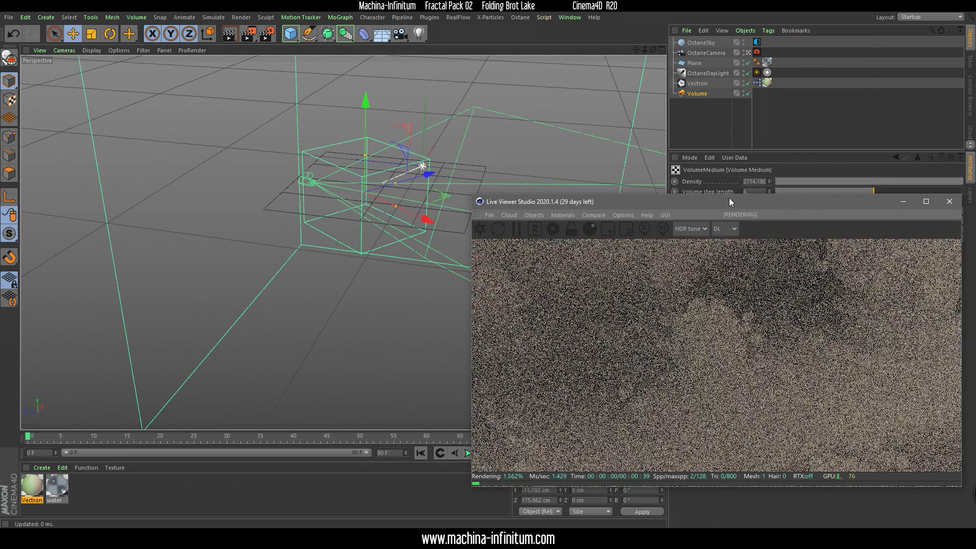
{"action": "left_click_drag", "start_coordinate": [428, 175], "coordinate": [440, 176]}
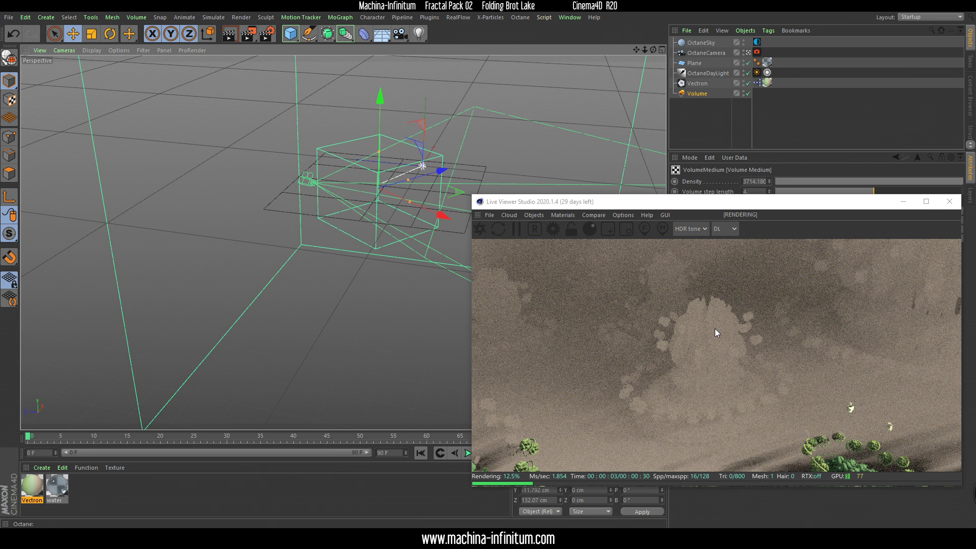
{"action": "left_click_drag", "start_coordinate": [438, 170], "coordinate": [449, 169]}
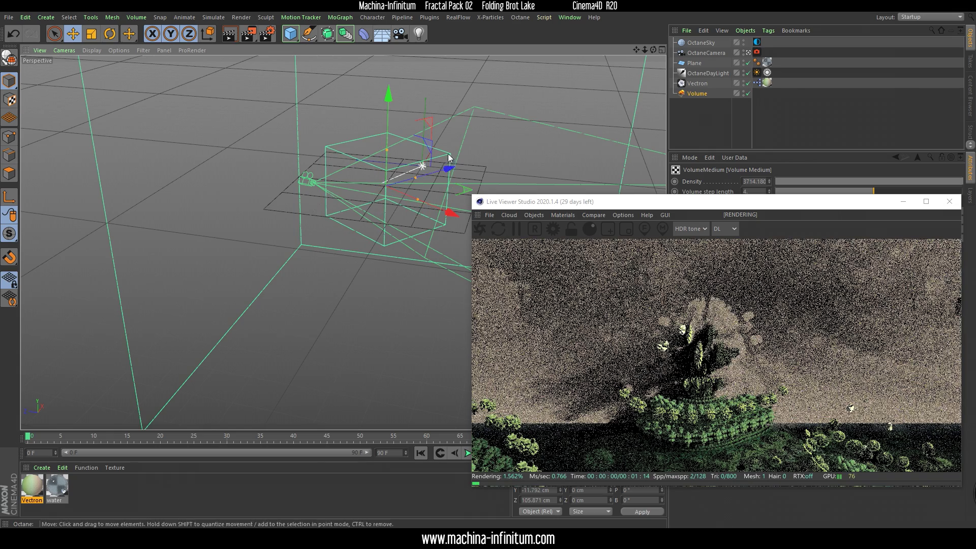
{"action": "left_click_drag", "start_coordinate": [447, 168], "coordinate": [442, 170]}
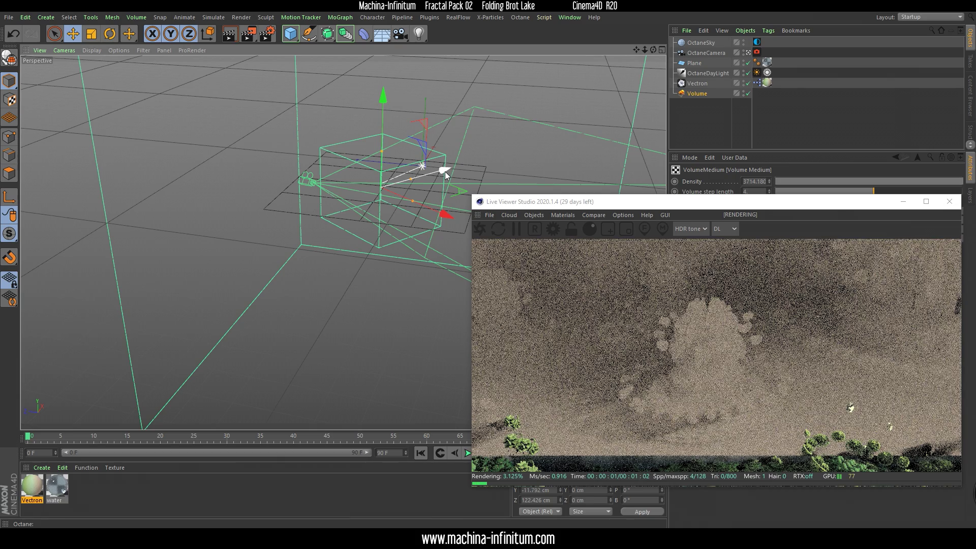
{"action": "left_click_drag", "start_coordinate": [817, 213], "coordinate": [424, 85]}
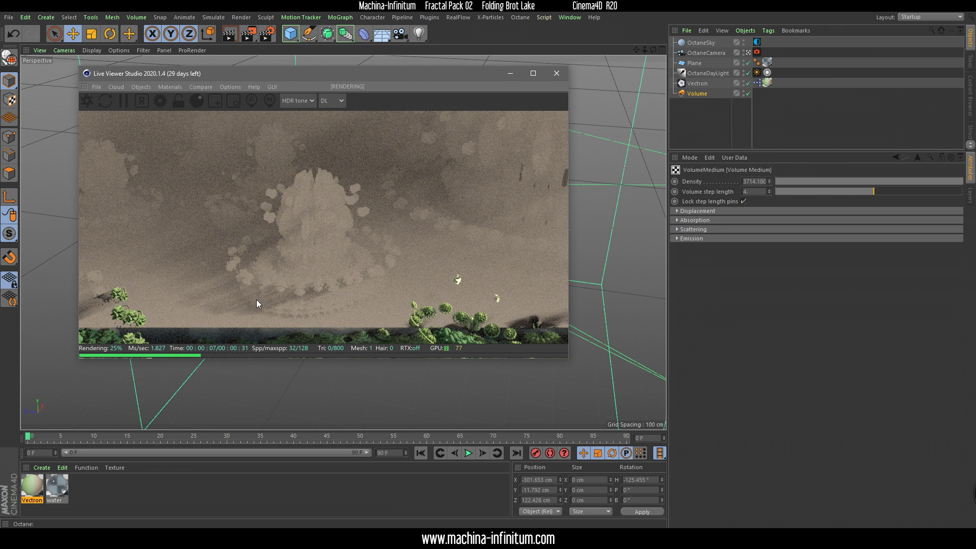
Set the OctaneDayLight's sun size to 0.1 and move the Live Viewer aside to uncover the viewport.
{"action": "left_click", "coordinate": [708, 73]}
{"action": "left_click_drag", "start_coordinate": [748, 279], "coordinate": [731, 305]}
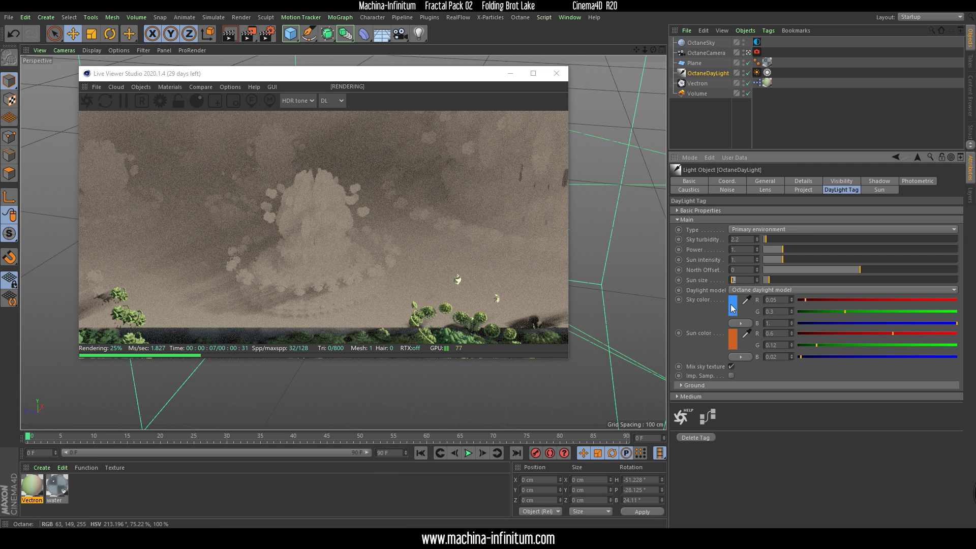
{"action": "type", "text": "0."}
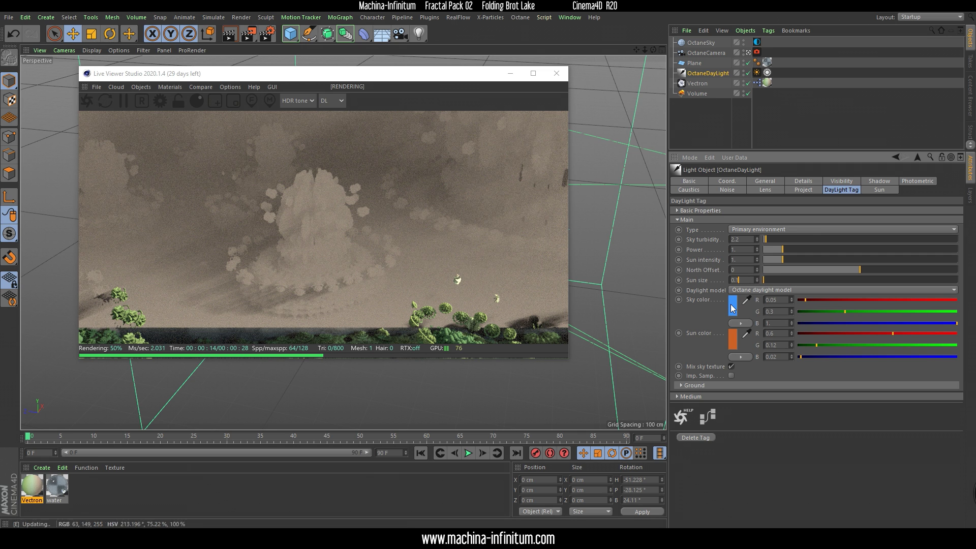
{"action": "type", "text": "1"}
{"action": "key", "text": "Return"}
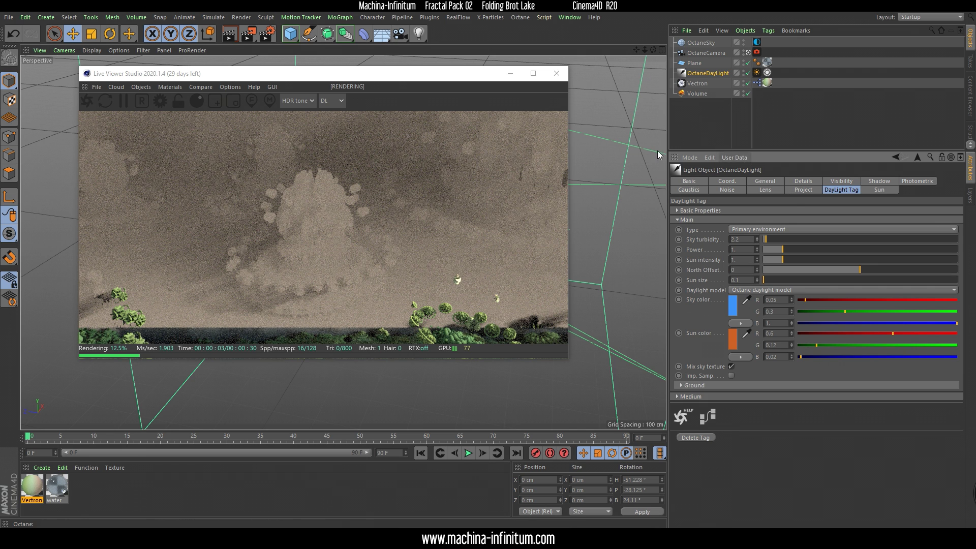
{"action": "left_click_drag", "start_coordinate": [282, 74], "coordinate": [602, 145]}
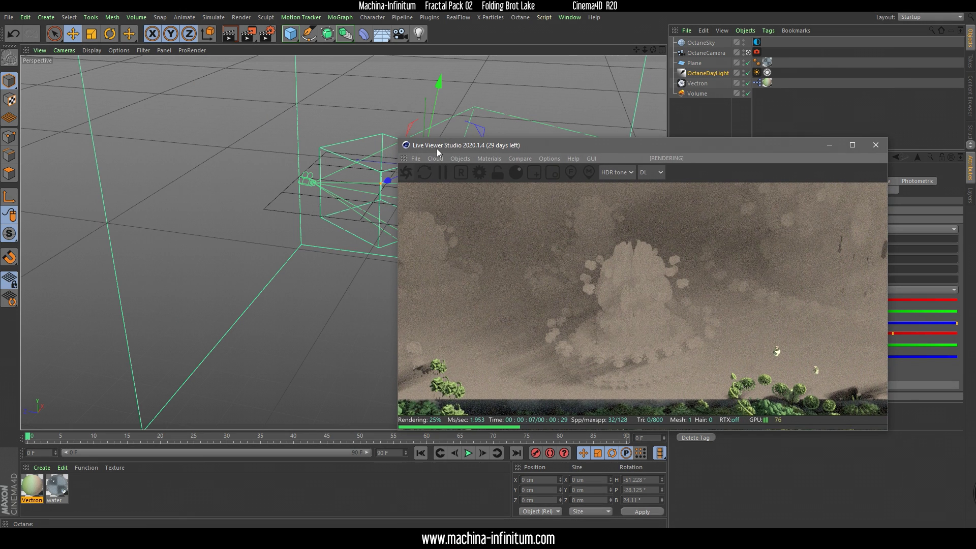
Move the OctaneDayLight along its Z axis to about X -106 cm, Y 72 cm, Z -85 cm, clearing the Live Viewer aside.
{"action": "left_click_drag", "start_coordinate": [438, 152], "coordinate": [506, 148]}
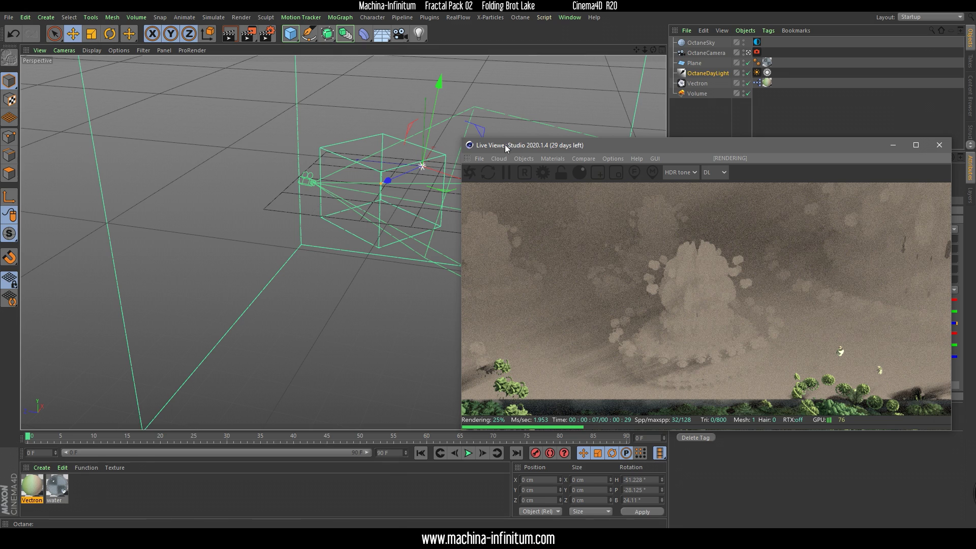
{"action": "left_click_drag", "start_coordinate": [389, 179], "coordinate": [404, 175]}
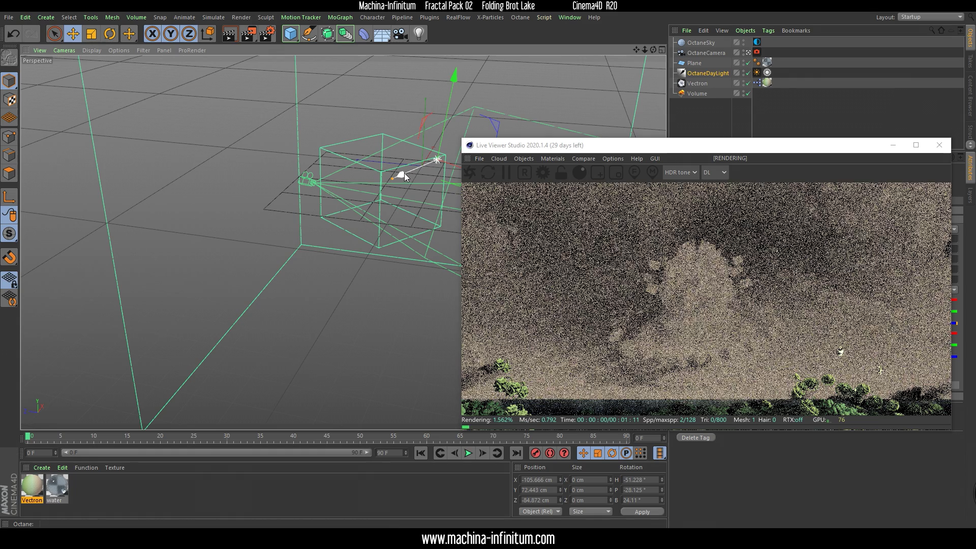
Shift the fog volume along its Z axis to about X -294 cm, Z 117 cm and bring the Live Viewer back into view.
{"action": "left_click", "coordinate": [696, 93]}
{"action": "left_click_drag", "start_coordinate": [439, 176], "coordinate": [454, 170]}
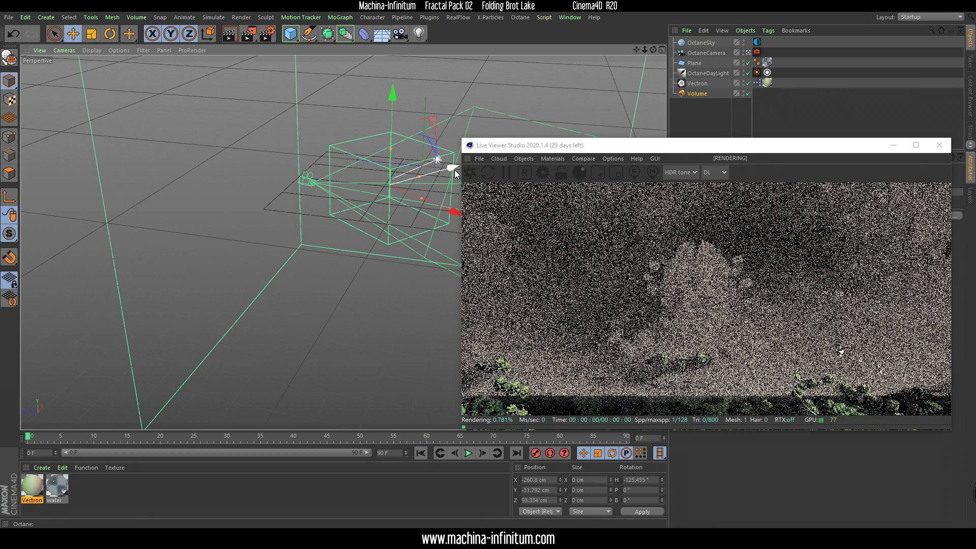
{"action": "left_click_drag", "start_coordinate": [714, 145], "coordinate": [343, 72]}
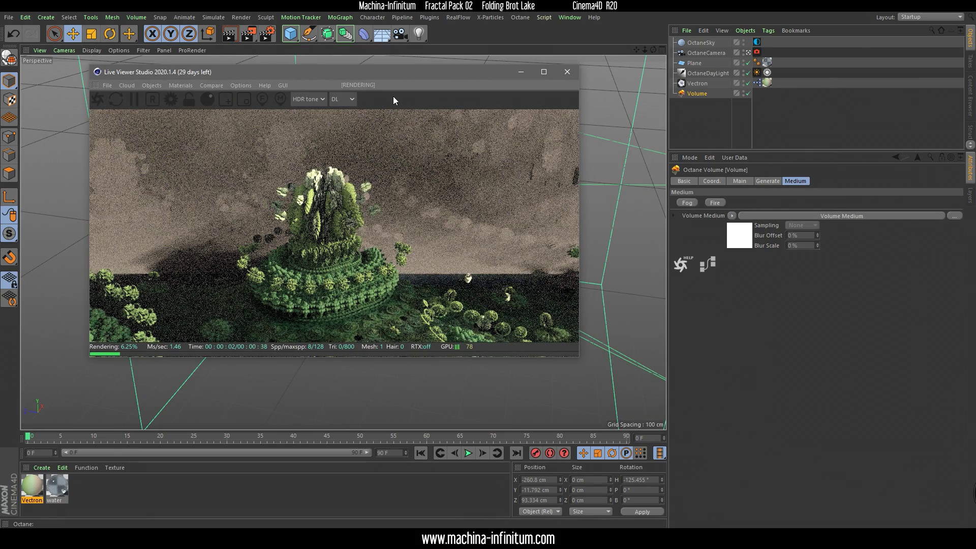
{"action": "left_click_drag", "start_coordinate": [370, 76], "coordinate": [657, 108]}
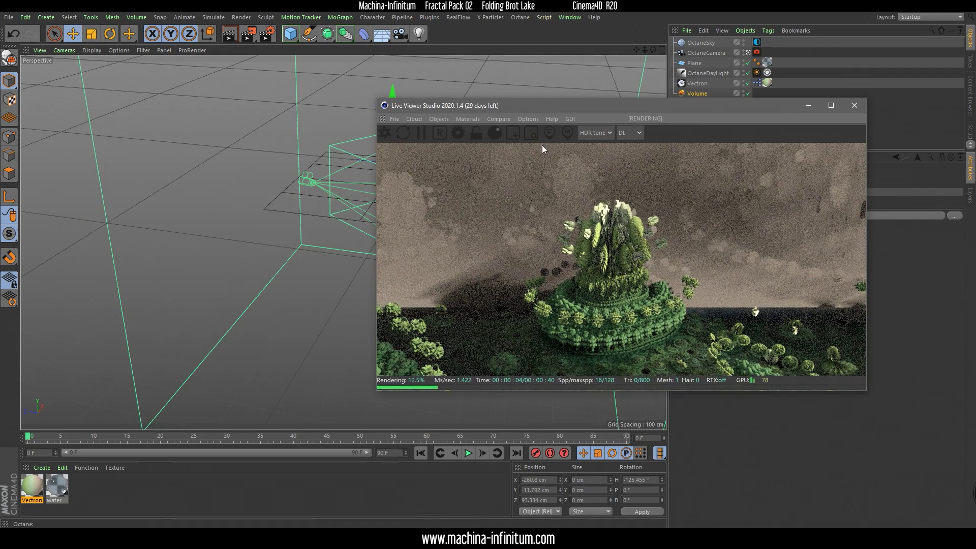
{"action": "left_click_drag", "start_coordinate": [443, 110], "coordinate": [603, 110]}
{"action": "left_click_drag", "start_coordinate": [452, 167], "coordinate": [446, 170]}
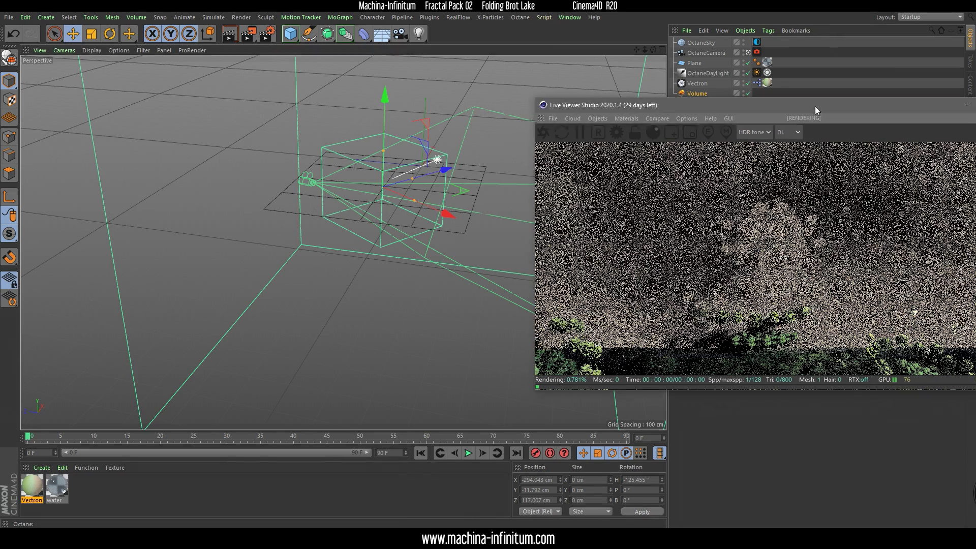
{"action": "left_click_drag", "start_coordinate": [815, 106], "coordinate": [414, 101]}
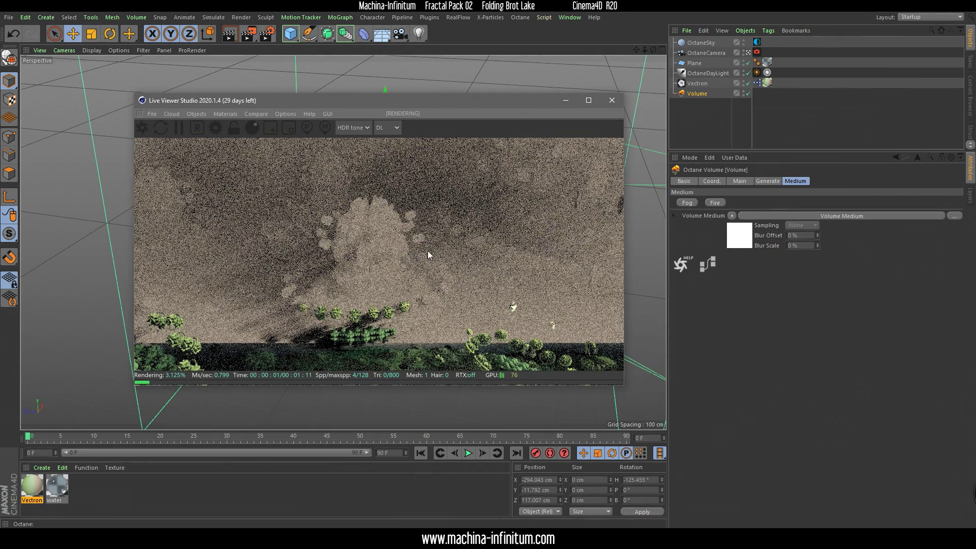
Enlarge the Live Viewer across the viewport and set the fog volume medium's density to about 0.77.
{"action": "left_click", "coordinate": [846, 215]}
{"action": "left_click", "coordinate": [877, 181]}
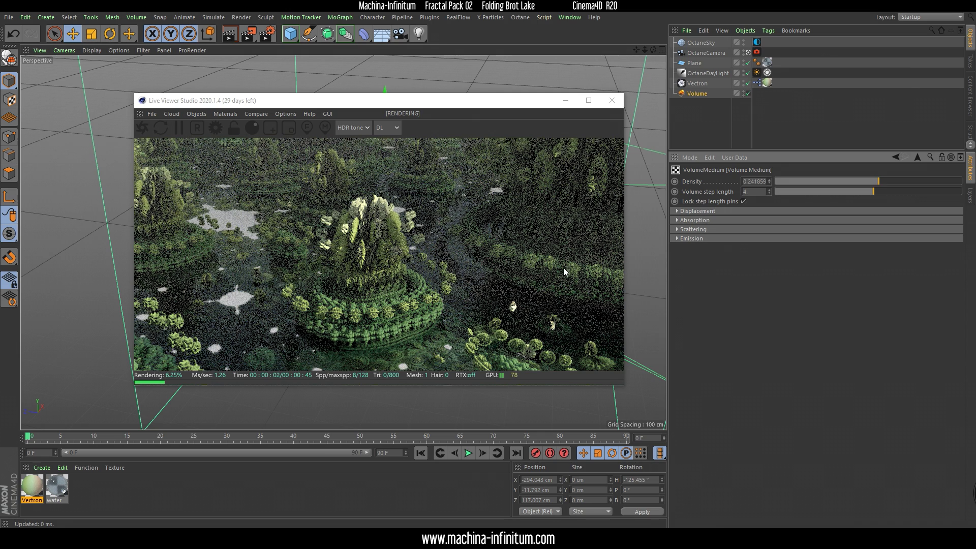
{"action": "left_click_drag", "start_coordinate": [385, 100], "coordinate": [273, 59]}
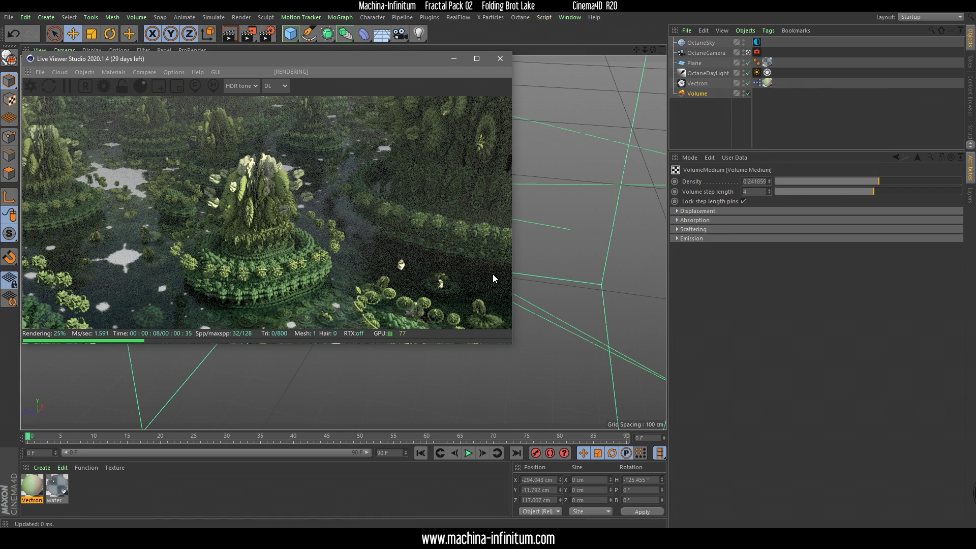
{"action": "left_click_drag", "start_coordinate": [511, 343], "coordinate": [664, 435]}
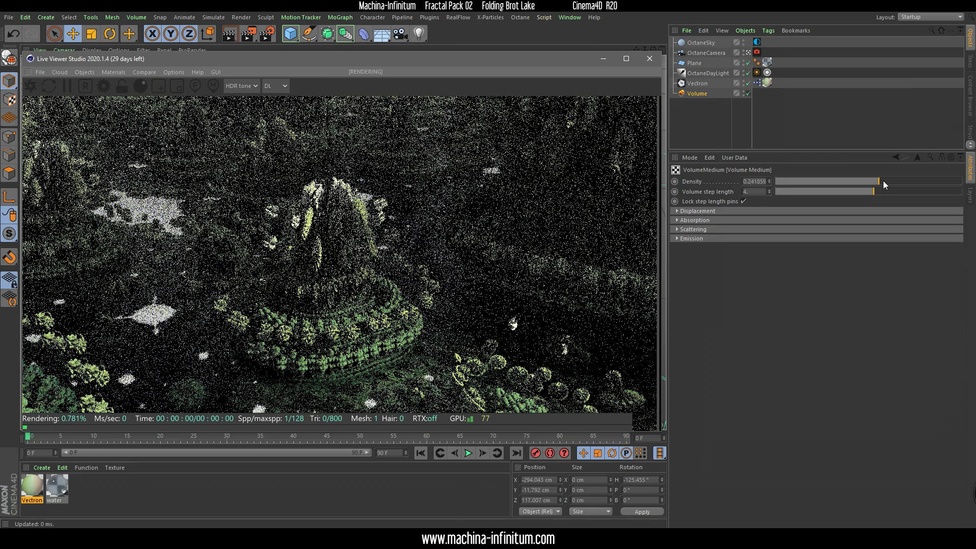
{"action": "left_click_drag", "start_coordinate": [888, 181], "coordinate": [889, 181]}
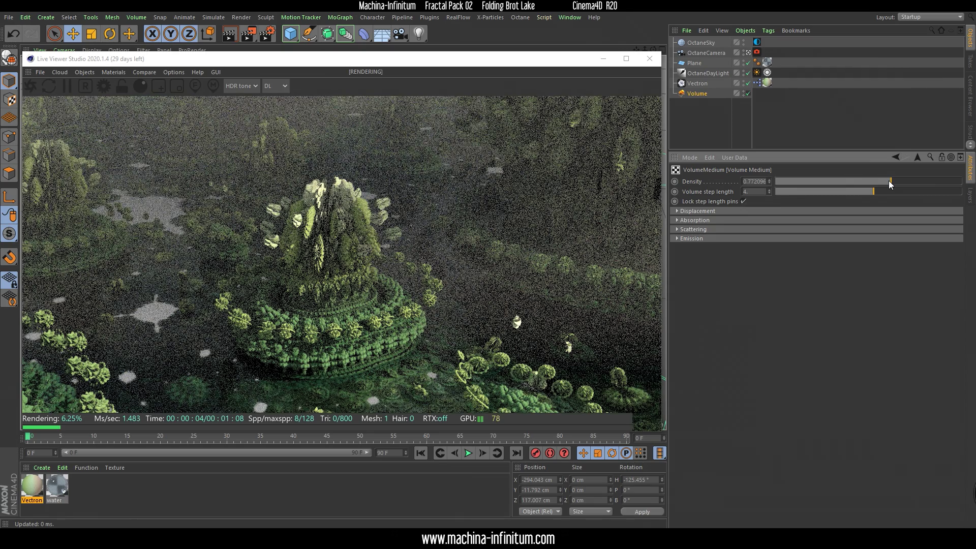
Expand the volume medium's absorption and scattering settings and raise the scattering phase to about 0.52.
{"action": "left_click", "coordinate": [679, 220]}
{"action": "left_click", "coordinate": [676, 292]}
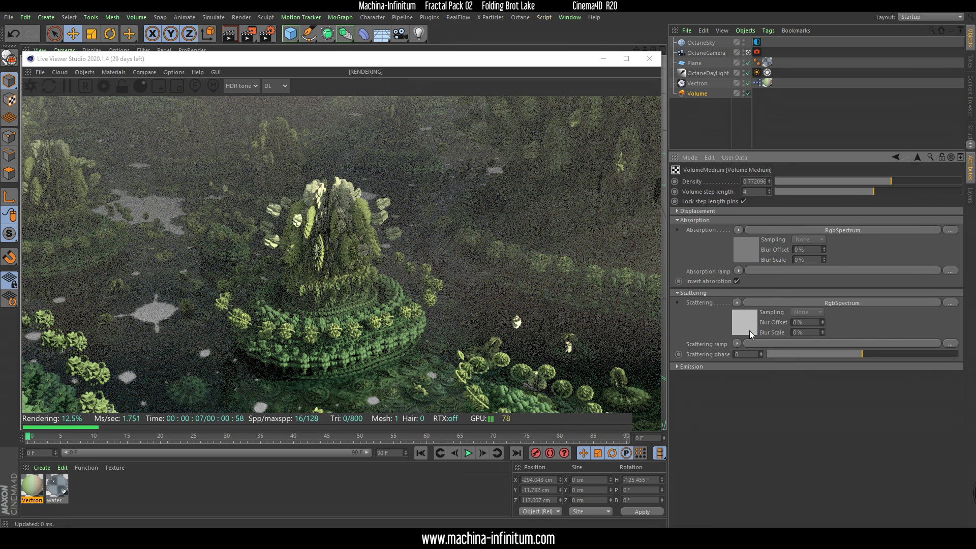
{"action": "left_click", "coordinate": [907, 354]}
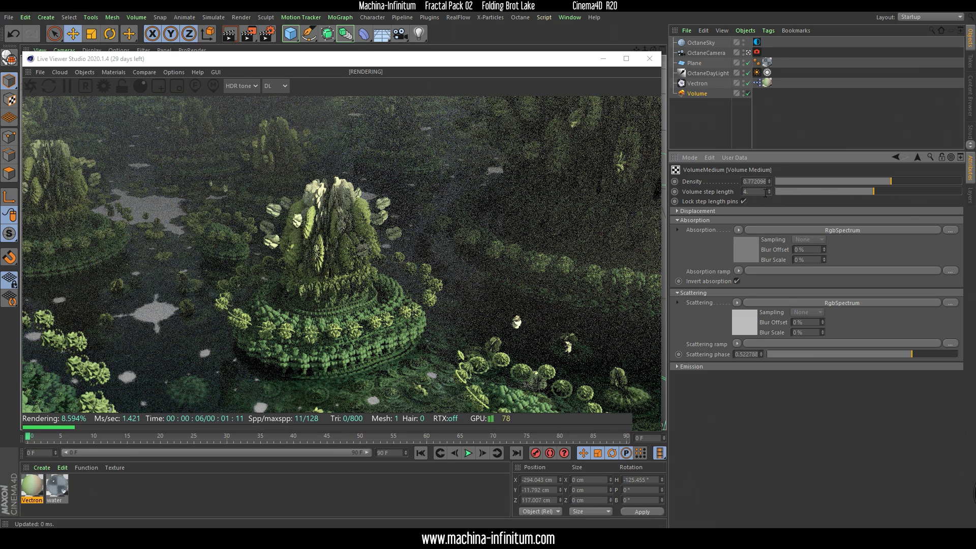
Set the volume medium's absorption colour to a pale teal with hue 164°, saturation 11% and value 89%.
{"action": "left_click", "coordinate": [750, 235]}
{"action": "left_click", "coordinate": [703, 209]}
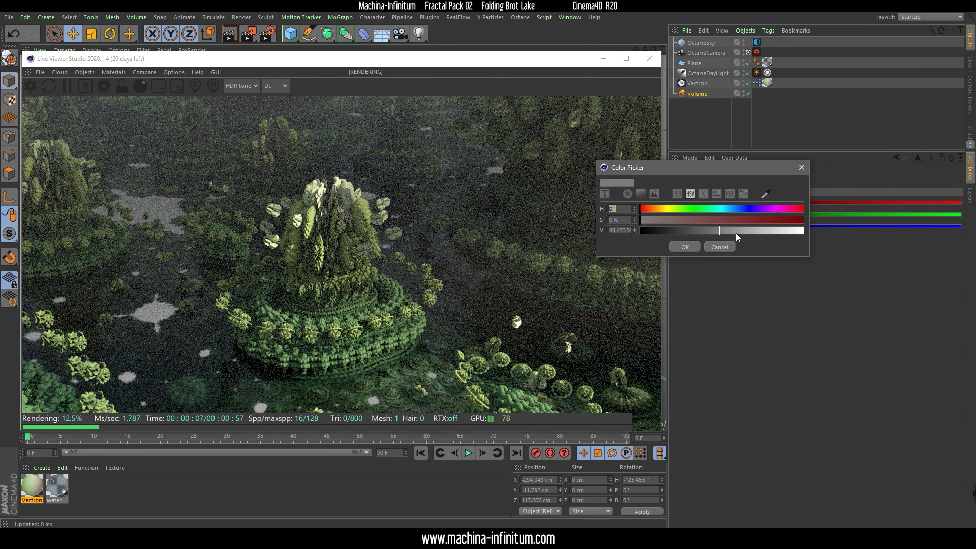
{"action": "left_click", "coordinate": [681, 247]}
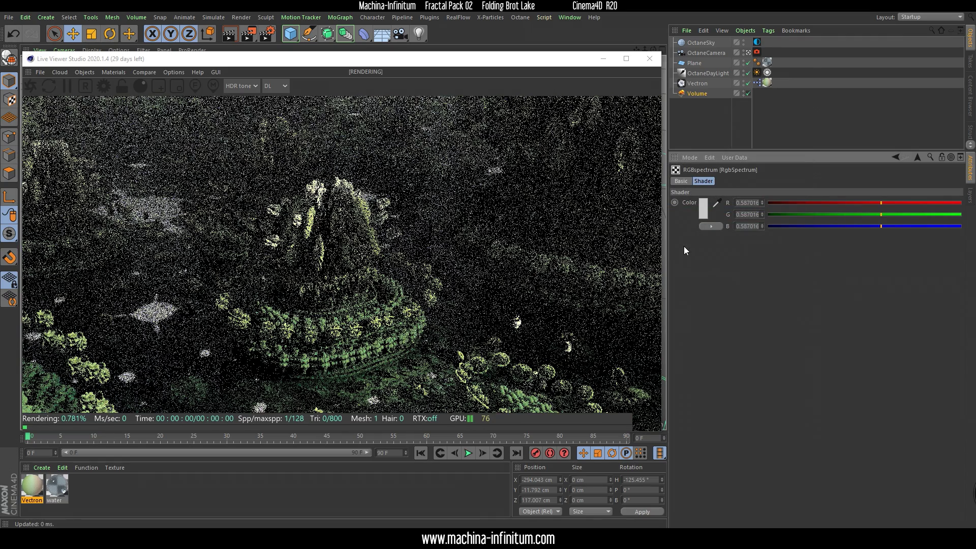
{"action": "mouse_move", "coordinate": [701, 208]}
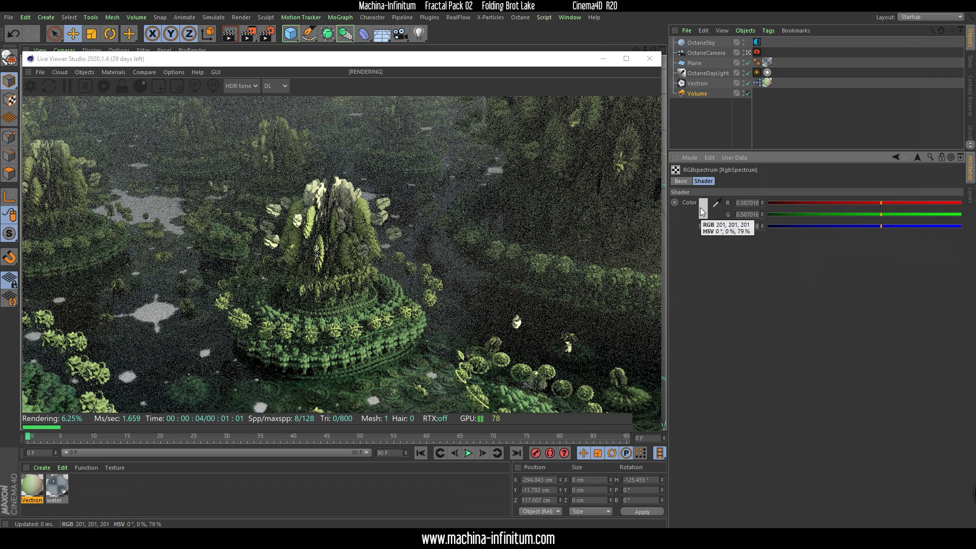
{"action": "left_click", "coordinate": [700, 207]}
{"action": "left_click", "coordinate": [782, 227]}
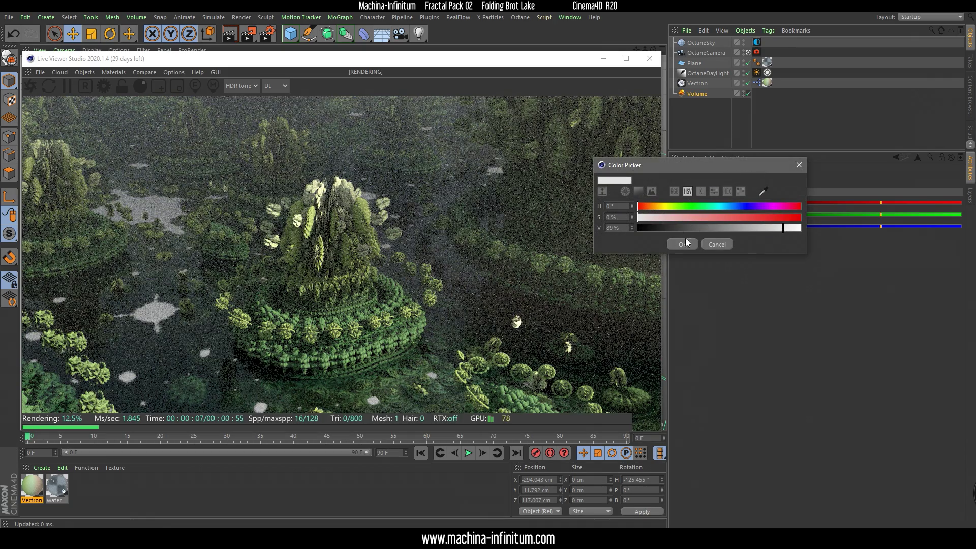
{"action": "left_click", "coordinate": [712, 207]}
{"action": "left_click", "coordinate": [656, 217]}
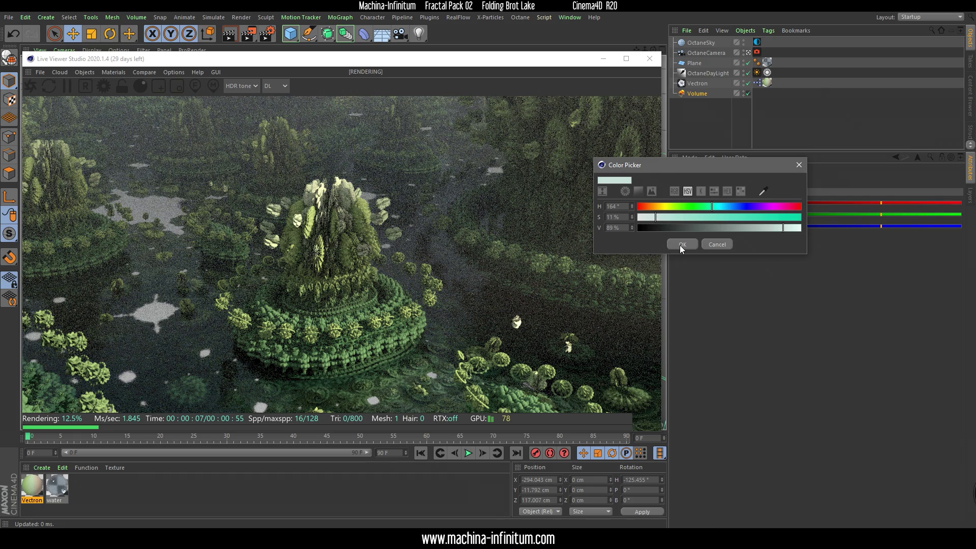
{"action": "left_click", "coordinate": [681, 245]}
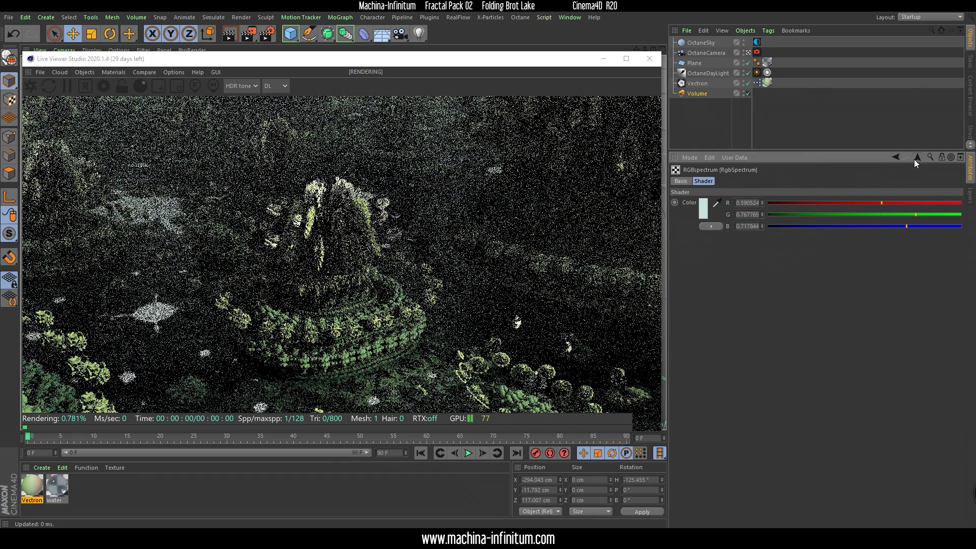
Return to the volume medium's settings and lower its density to about 0.66.
{"action": "left_click", "coordinate": [916, 157]}
{"action": "left_click", "coordinate": [888, 184]}
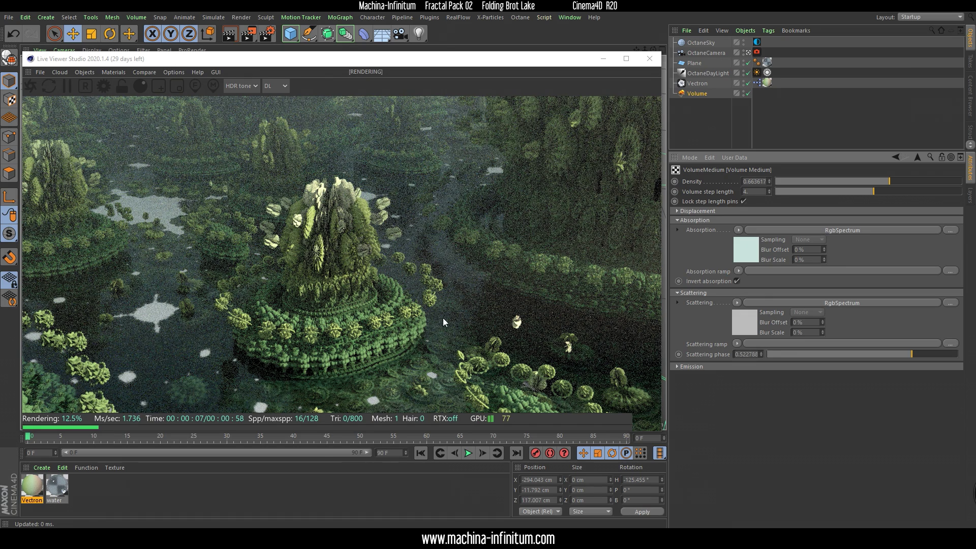
Select the OctaneCamera, then reposition and shrink the Live Viewer so it clears the object list and attributes.
{"action": "left_click_drag", "start_coordinate": [266, 60], "coordinate": [283, 59]}
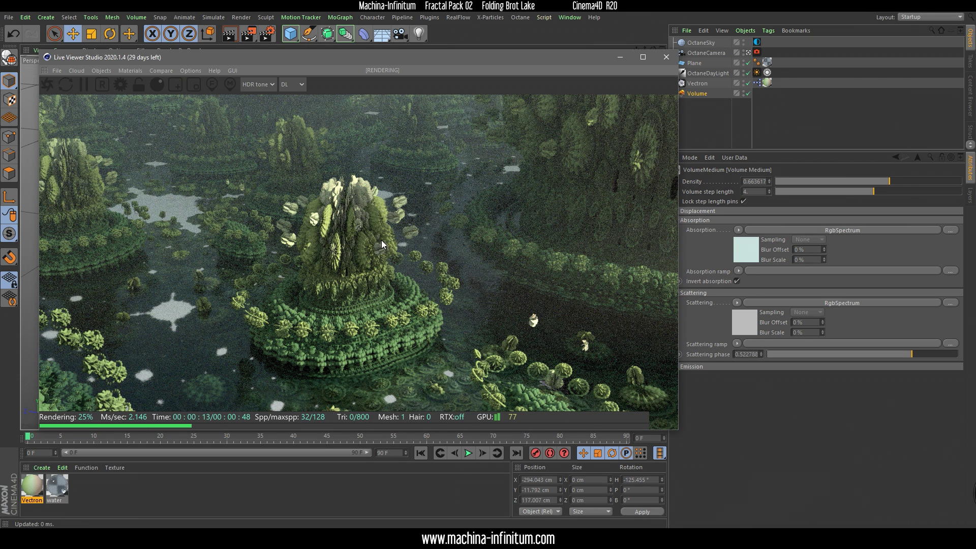
{"action": "left_click_drag", "start_coordinate": [560, 60], "coordinate": [556, 57]}
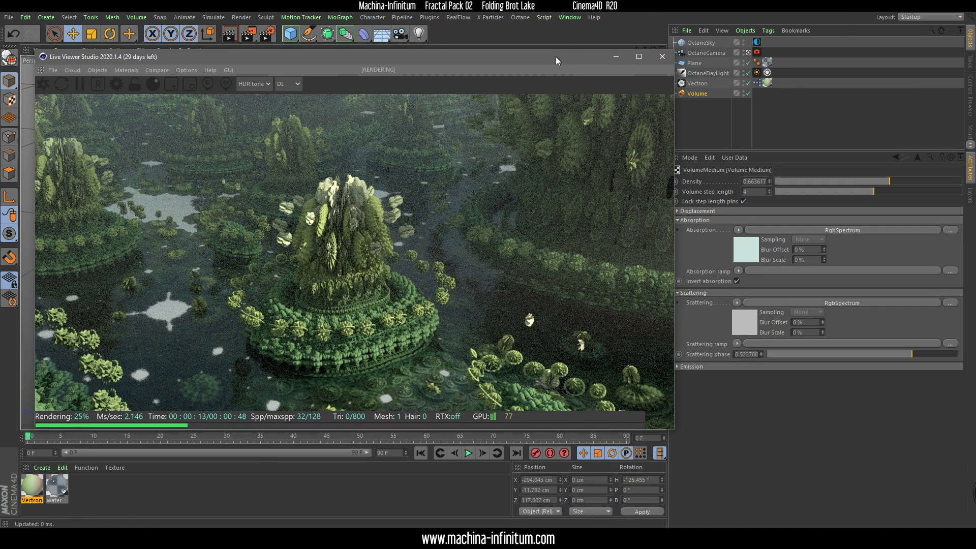
{"action": "left_click", "coordinate": [706, 53]}
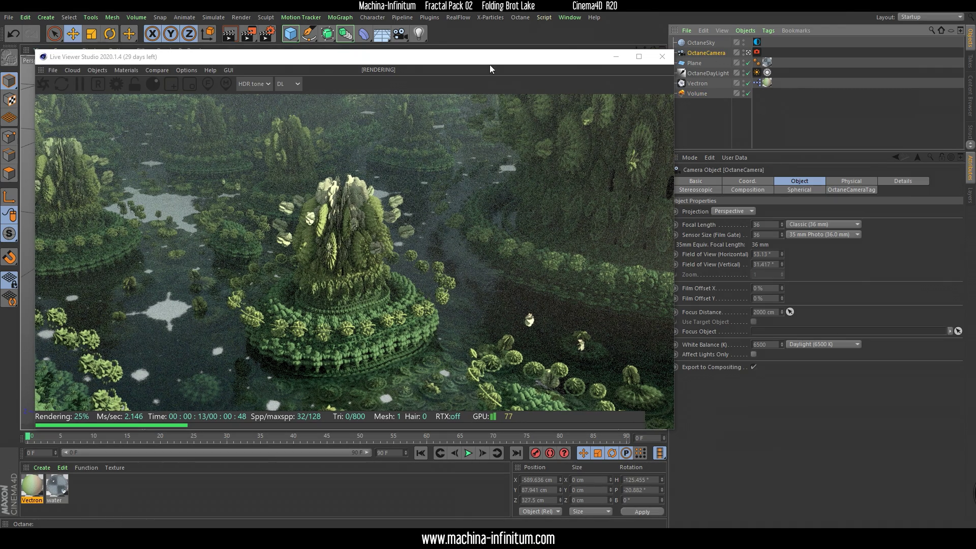
{"action": "double_click", "coordinate": [486, 63]}
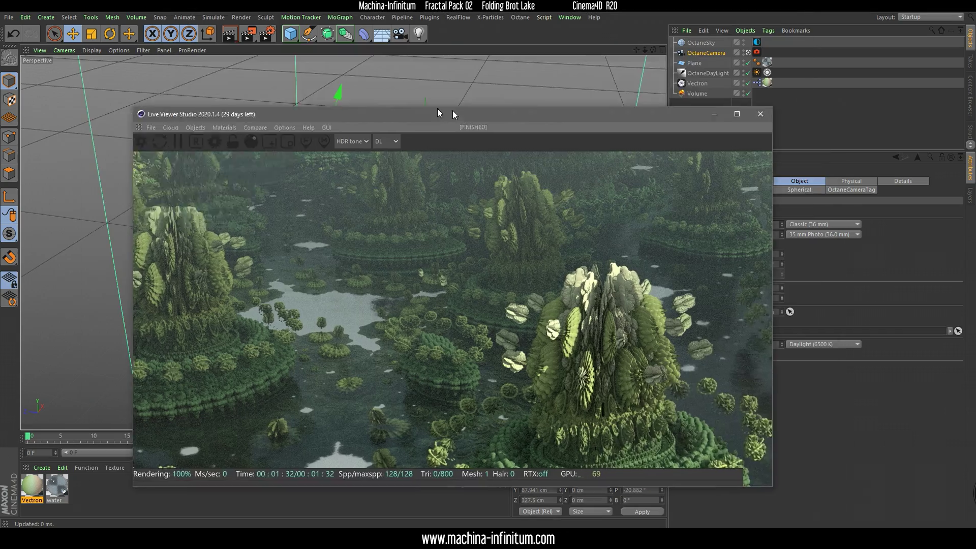
{"action": "left_click_drag", "start_coordinate": [437, 108], "coordinate": [369, 59]}
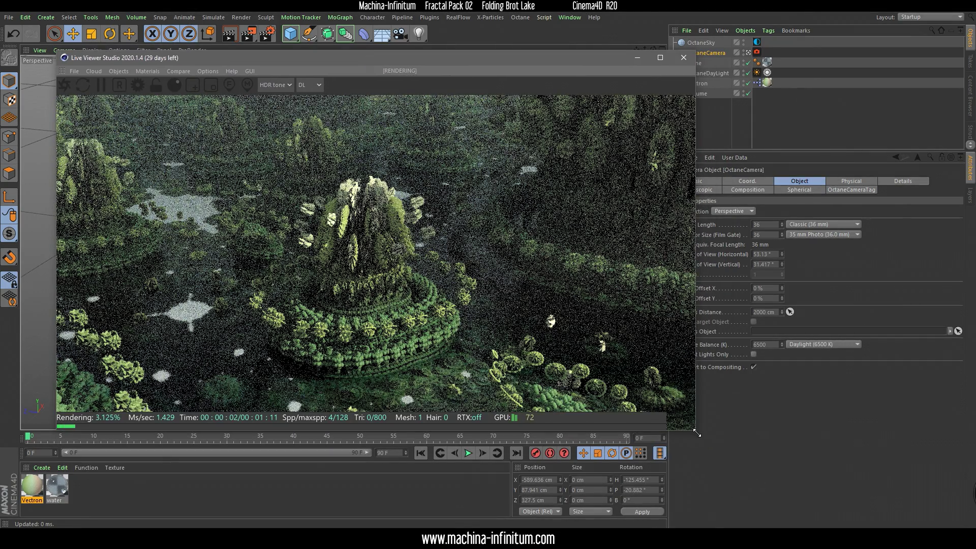
{"action": "left_click_drag", "start_coordinate": [696, 433], "coordinate": [658, 399]}
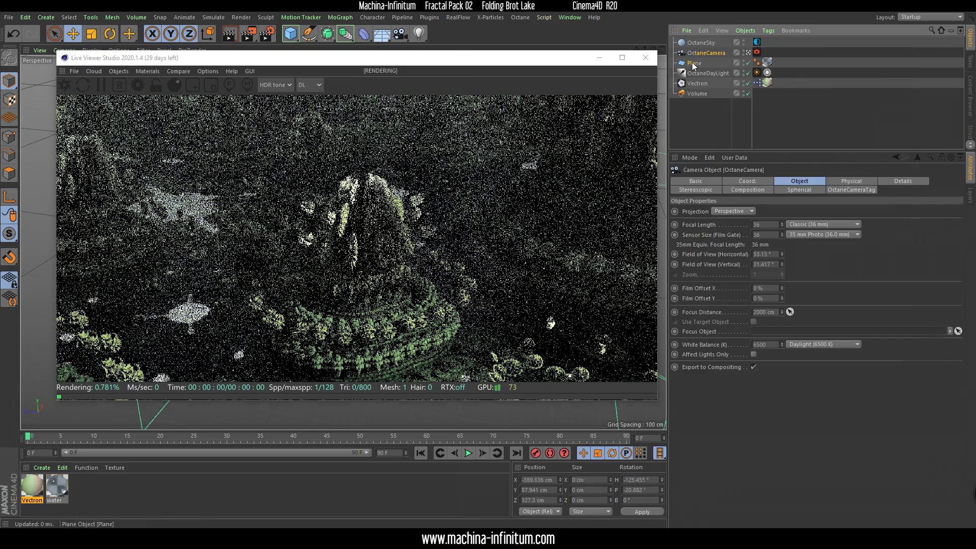
Rename the Plane object as Water.
{"action": "left_click", "coordinate": [693, 64]}
{"action": "double_click", "coordinate": [695, 64]}
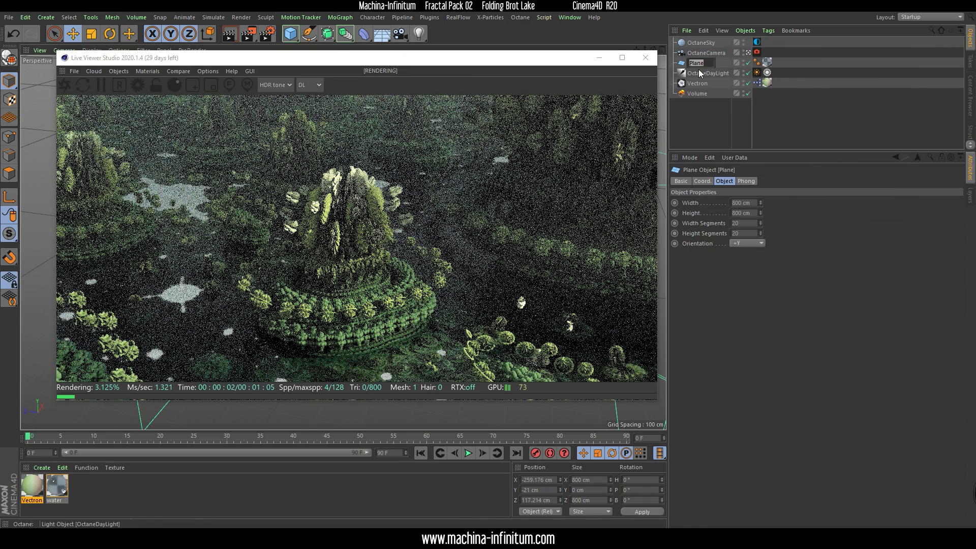
{"action": "type", "text": "Water"}
{"action": "key", "text": "Return"}
Duplicate the Water plane below the Volume, name the copy "hole fix" and keep it selected.
{"action": "left_click_drag", "start_coordinate": [695, 63], "coordinate": [700, 107], "text": "ctrl"}
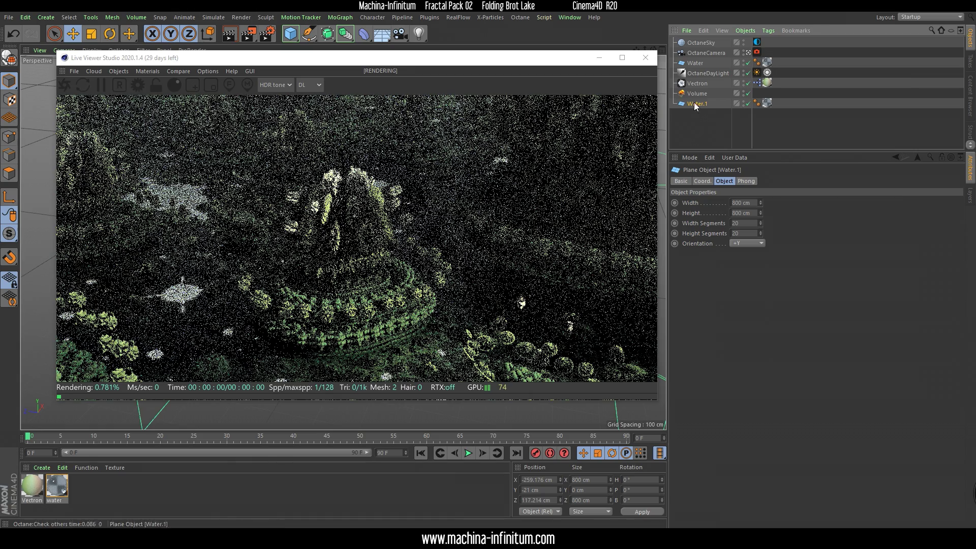
{"action": "double_click", "coordinate": [695, 103]}
{"action": "type", "text": "hole fix"}
{"action": "key", "text": "Return"}
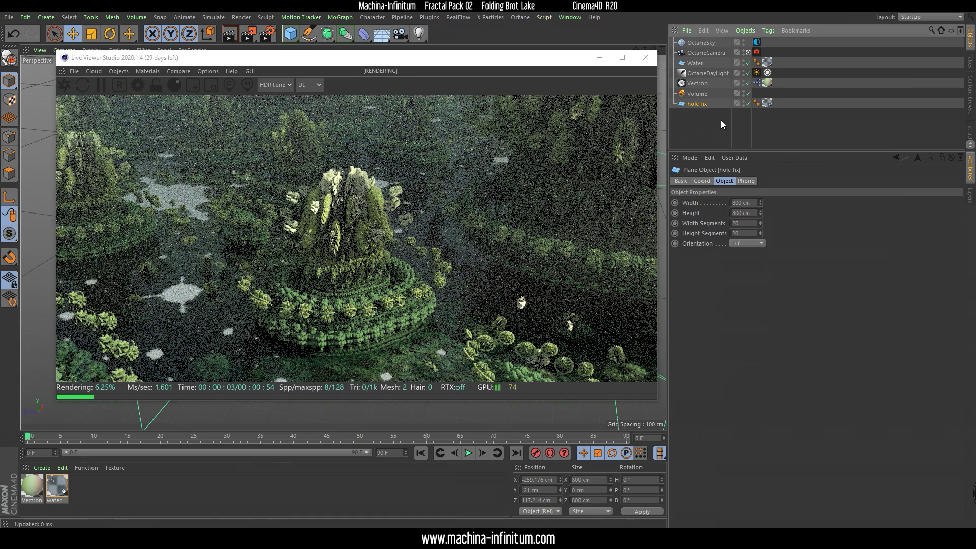
{"action": "left_click", "coordinate": [696, 94]}
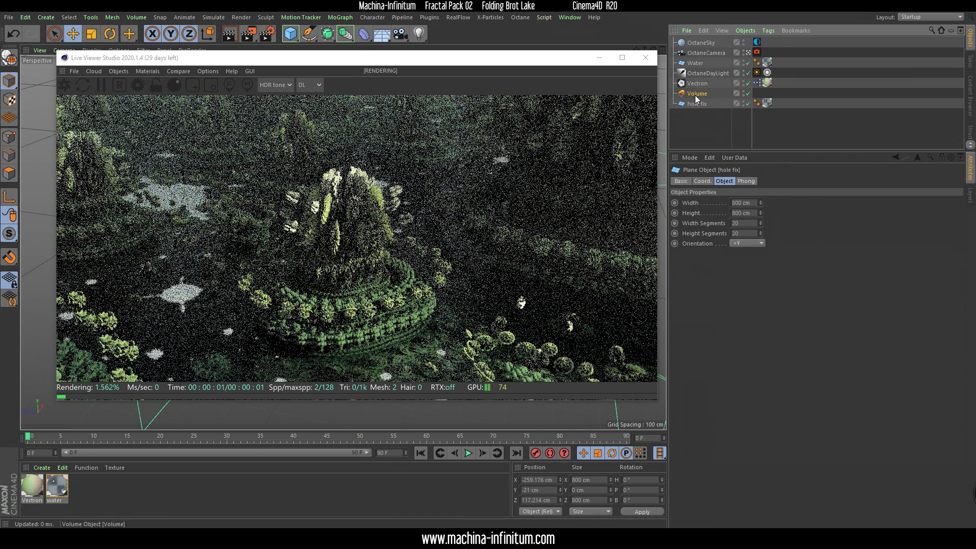
{"action": "left_click", "coordinate": [695, 104]}
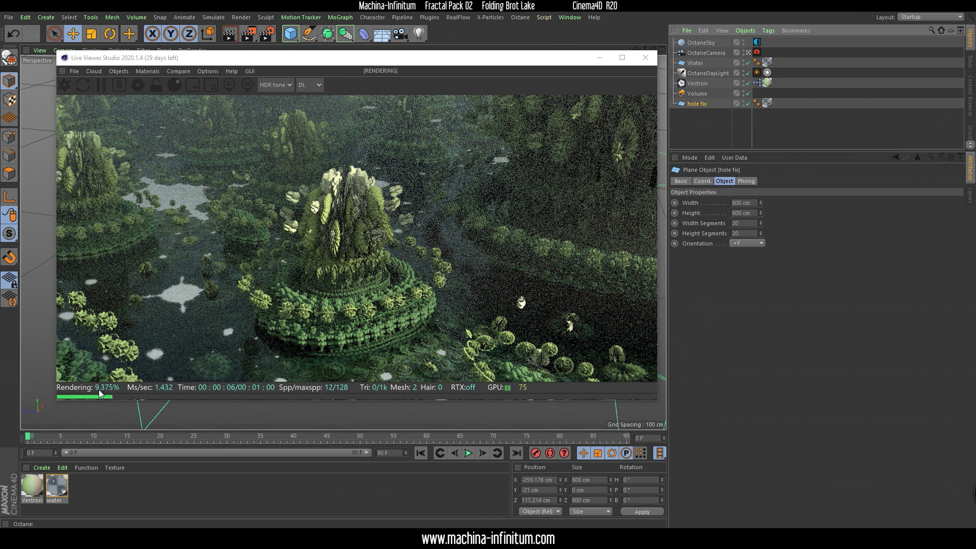
Create a new Octane Material, open it for editing and place its editor clear of the water holes in the render.
{"action": "left_click", "coordinate": [44, 465]}
{"action": "mouse_move", "coordinate": [140, 358]}
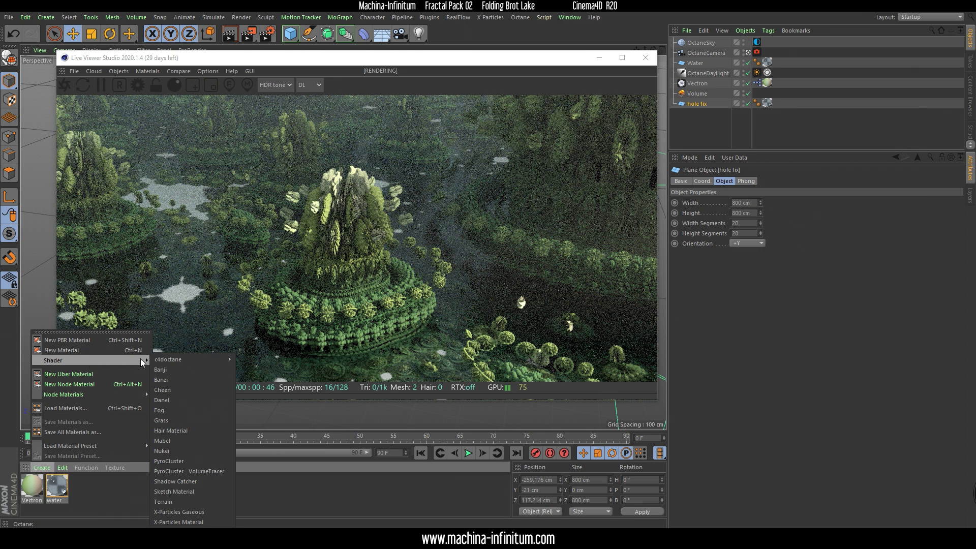
{"action": "mouse_move", "coordinate": [221, 359]}
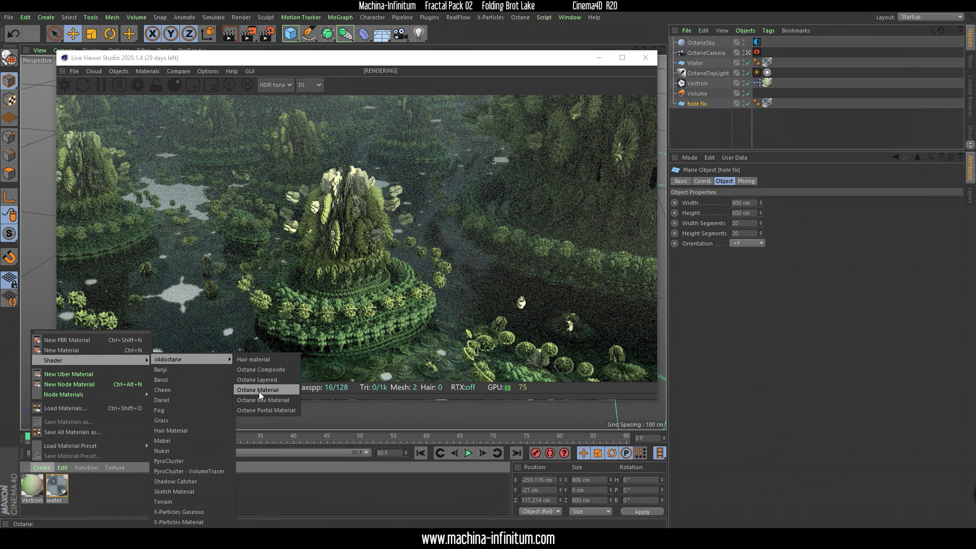
{"action": "left_click", "coordinate": [258, 390]}
{"action": "double_click", "coordinate": [32, 486]}
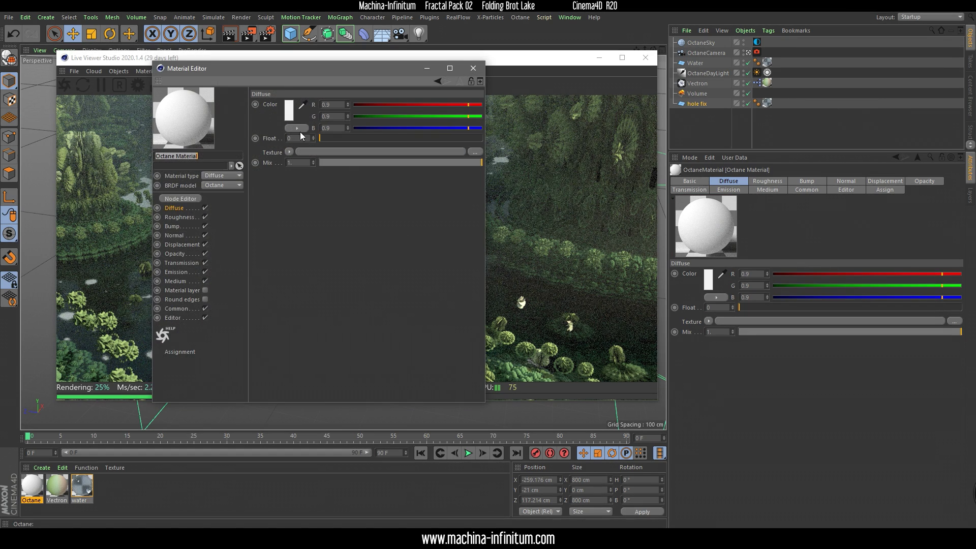
{"action": "left_click_drag", "start_coordinate": [272, 76], "coordinate": [428, 100]}
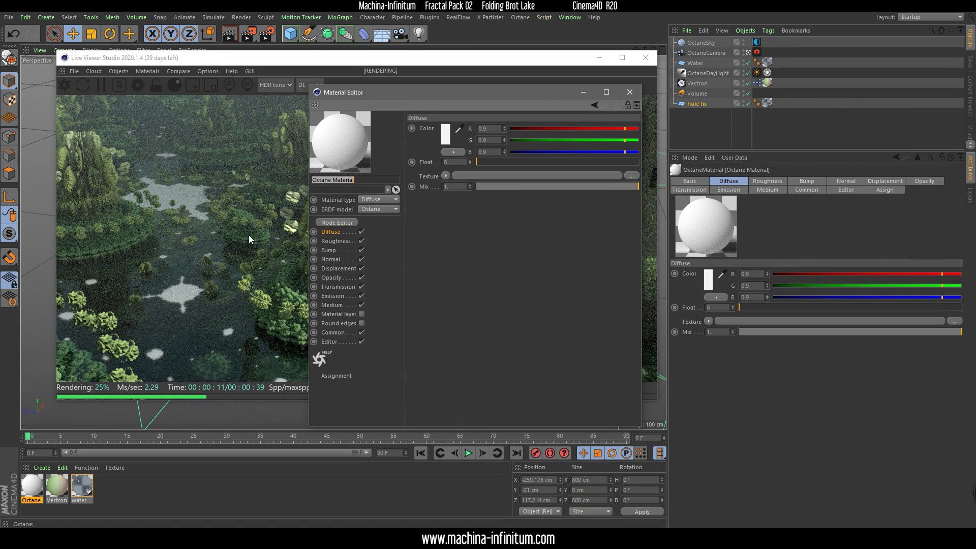
Disable the Volume and Water objects, keeping the Material Editor clear of the water holes in the render.
{"action": "left_click", "coordinate": [748, 93]}
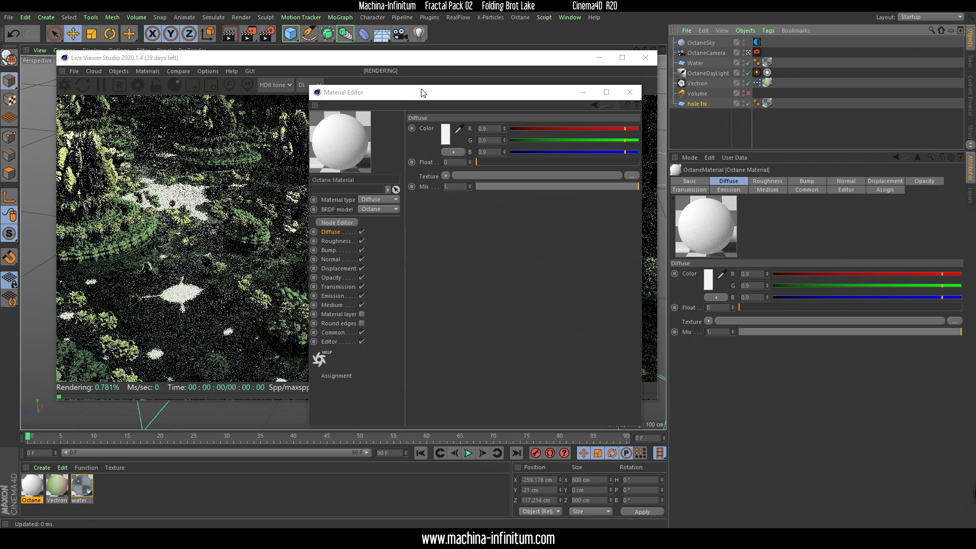
{"action": "left_click_drag", "start_coordinate": [414, 98], "coordinate": [443, 95]}
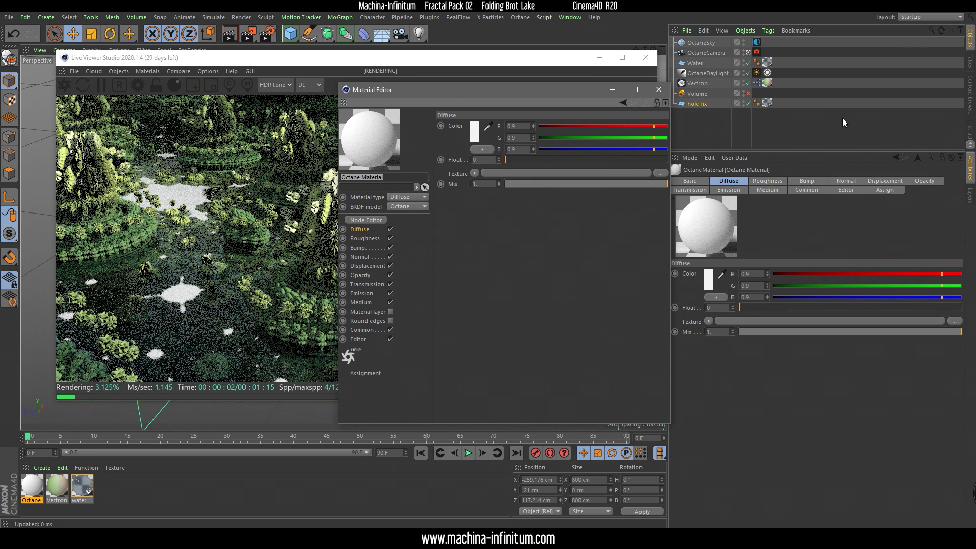
{"action": "left_click", "coordinate": [748, 63]}
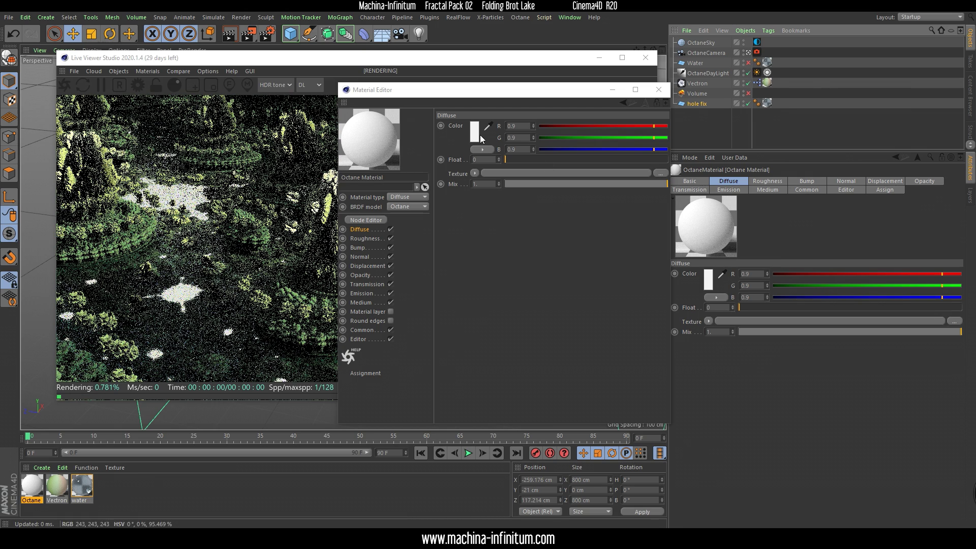
Set the new Octane Material's diffuse color to a green sampled from the foliage in the render.
{"action": "left_click", "coordinate": [474, 133]}
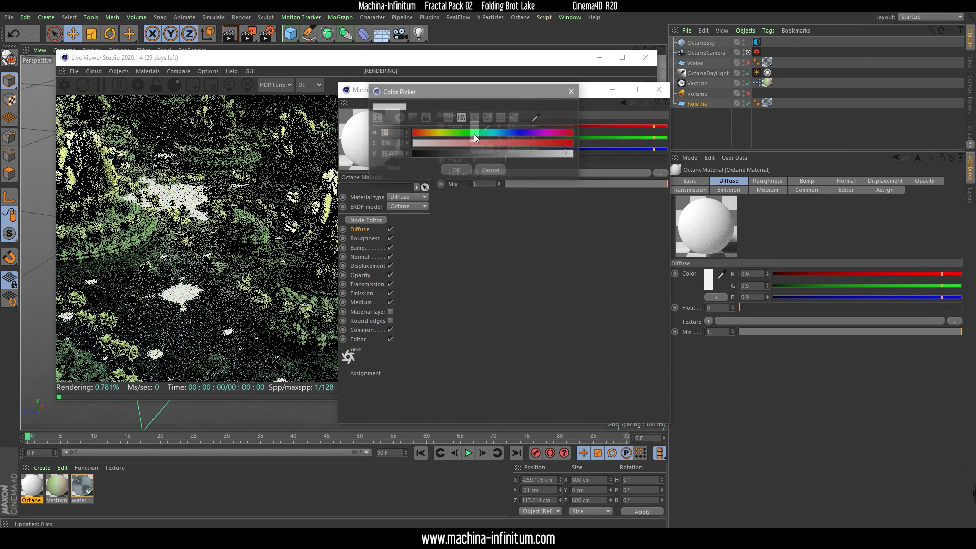
{"action": "left_click", "coordinate": [536, 118]}
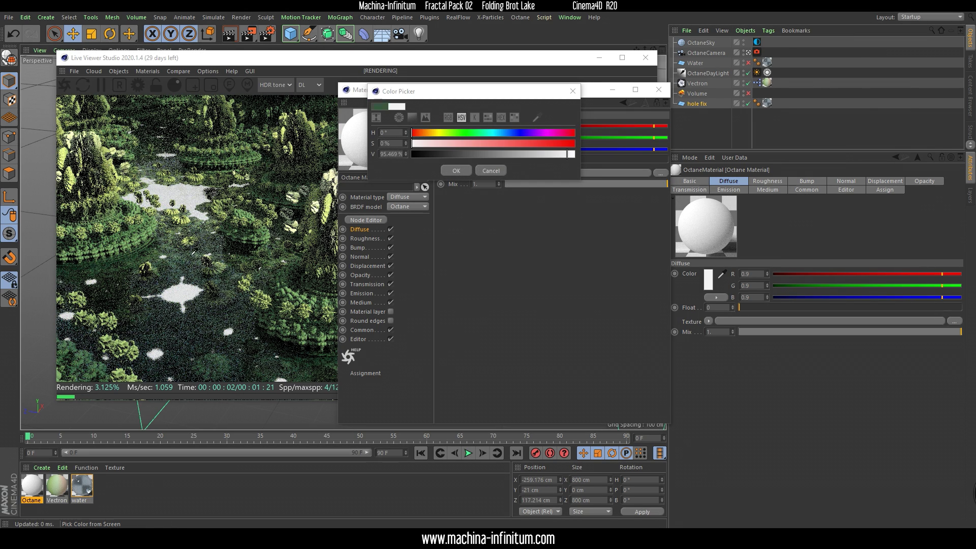
{"action": "left_click", "coordinate": [150, 258]}
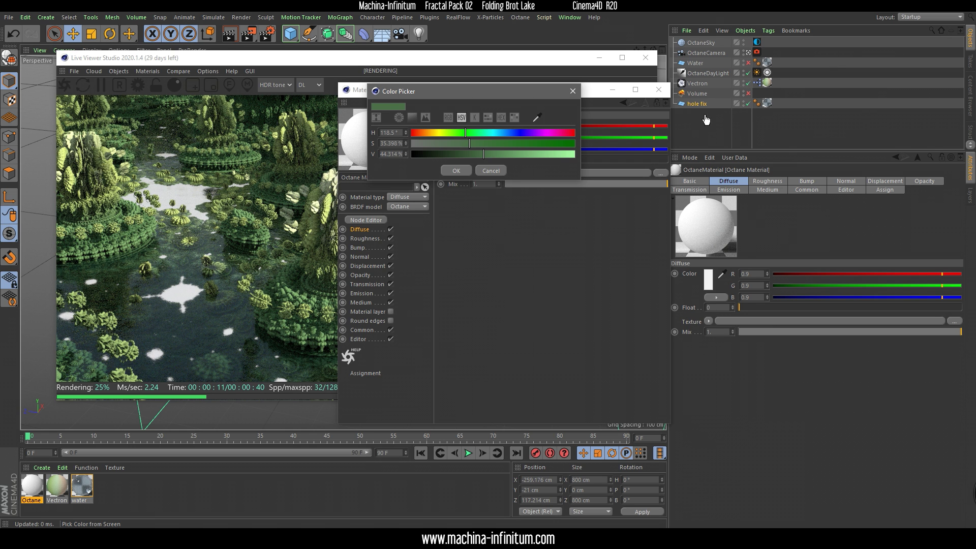
{"action": "left_click", "coordinate": [456, 171]}
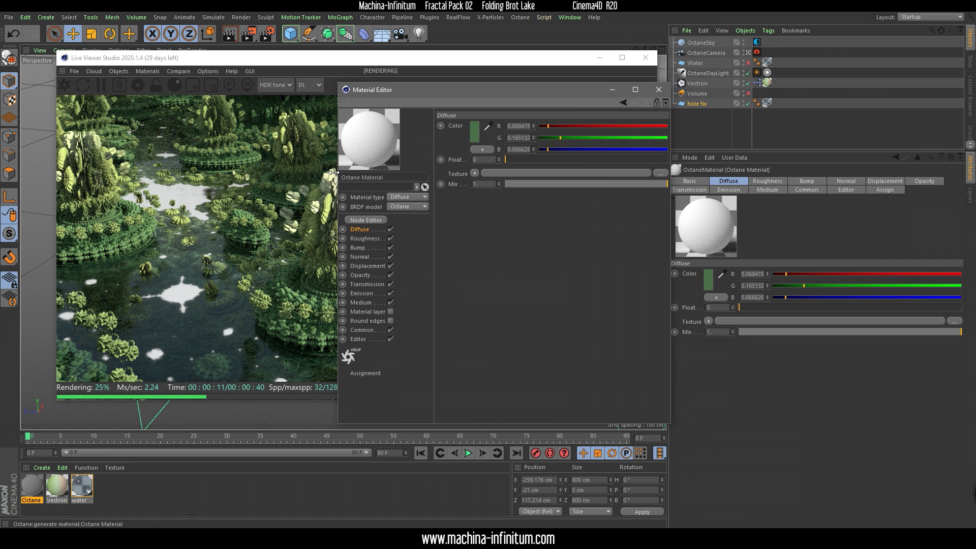
Close the Material Editor, assign the green Octane Material to the hole fix plane and shift the Live Viewer slightly.
{"action": "left_click", "coordinate": [659, 90]}
{"action": "left_click_drag", "start_coordinate": [39, 477], "coordinate": [695, 104]}
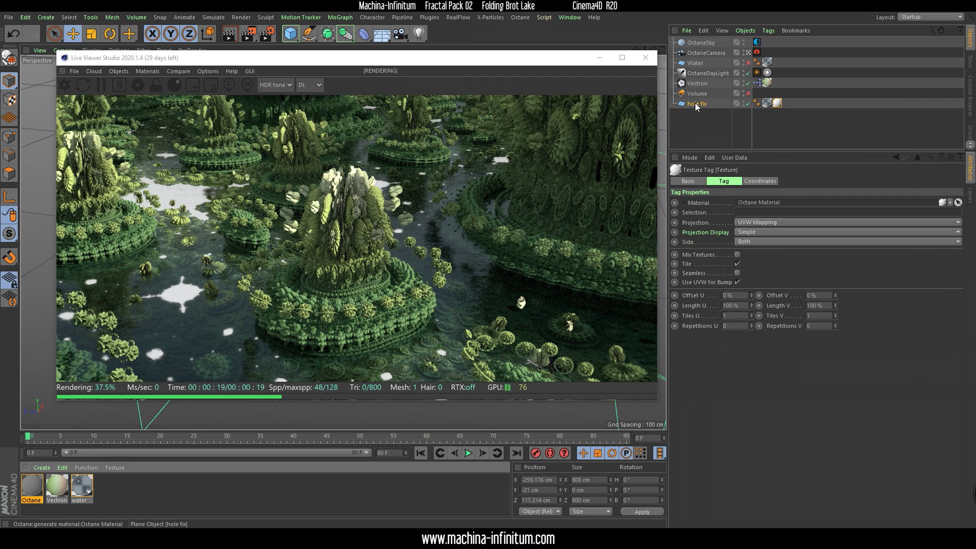
{"action": "mouse_move", "coordinate": [275, 64]}
{"action": "left_mouse_down"}
{"action": "mouse_move", "coordinate": [395, 71]}
{"action": "mouse_move", "coordinate": [263, 78]}
{"action": "left_mouse_up"}
Lower the hole fix plane to a Y position of -38 cm.
{"action": "left_click", "coordinate": [695, 104]}
{"action": "left_click", "coordinate": [702, 181]}
{"action": "double_click", "coordinate": [712, 214]}
{"action": "type", "text": "-30"}
{"action": "key", "text": "Return"}
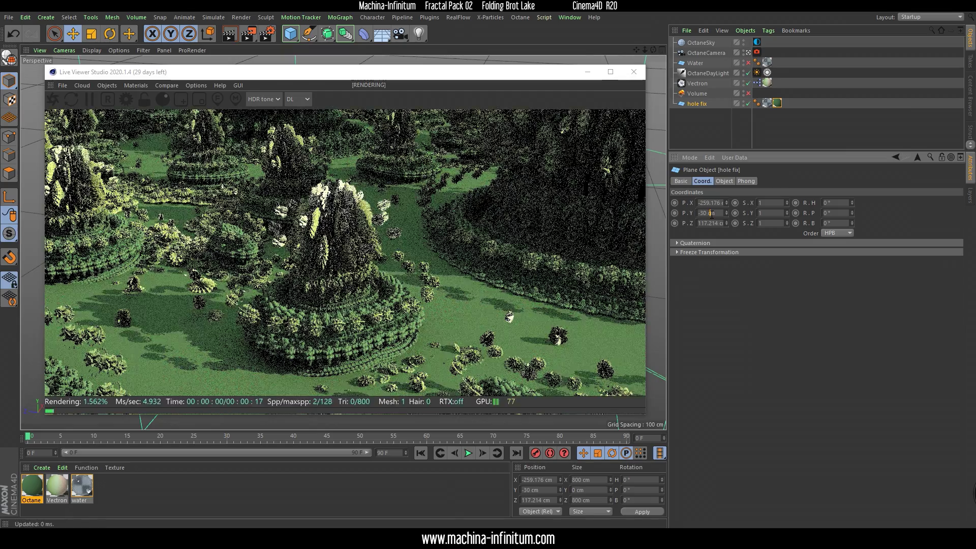
{"action": "scroll", "coordinate": [711, 214], "scroll_direction": "down", "scroll_amount": 9}
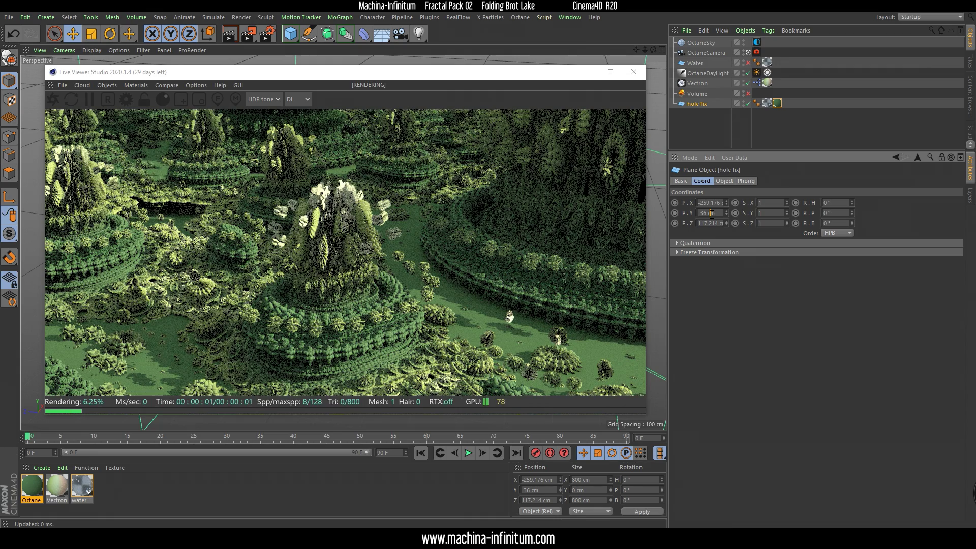
{"action": "scroll", "coordinate": [711, 214], "scroll_direction": "down", "scroll_amount": 2}
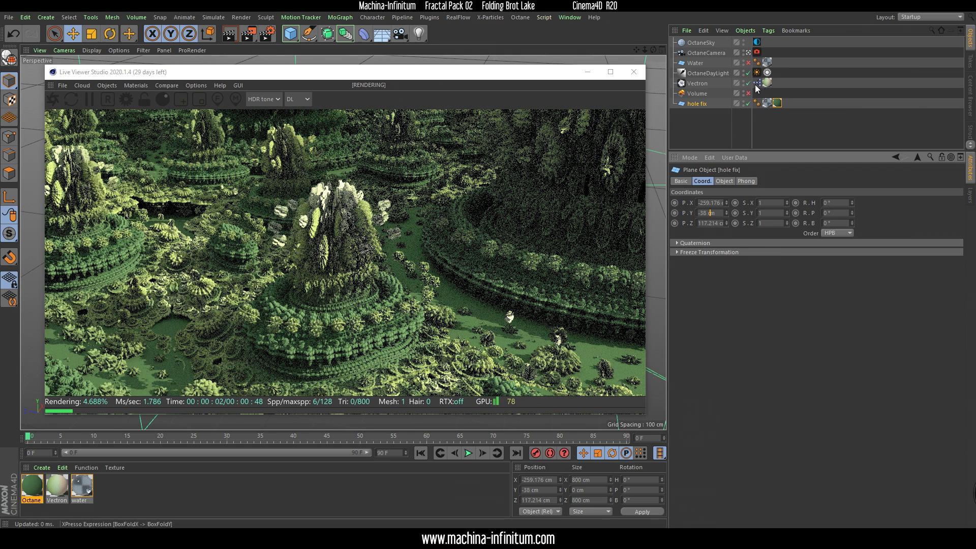
Show the Vectron's script parameters, then re-enable the Water plane and reposition the Live Viewer.
{"action": "left_click", "coordinate": [696, 83]}
{"action": "left_click", "coordinate": [762, 181]}
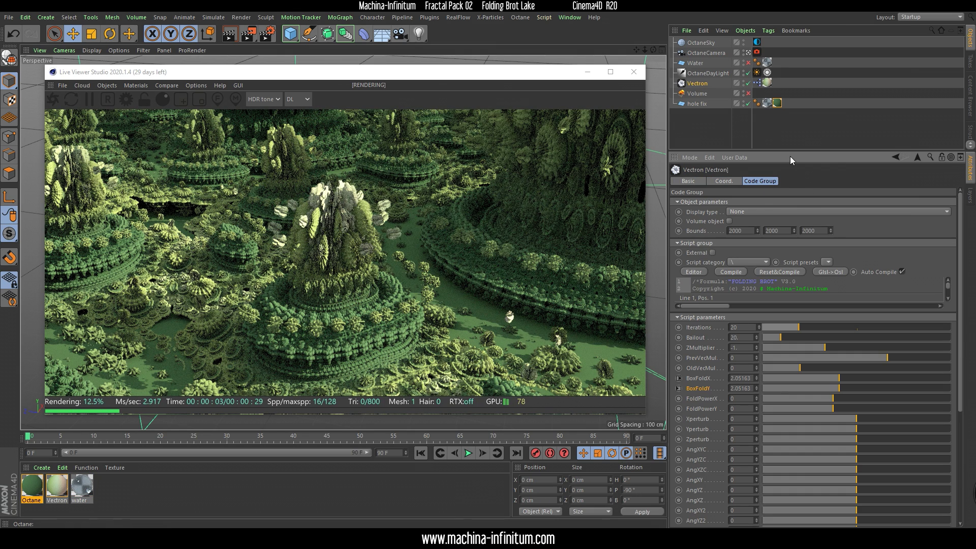
{"action": "left_click_drag", "start_coordinate": [959, 340], "coordinate": [960, 374]}
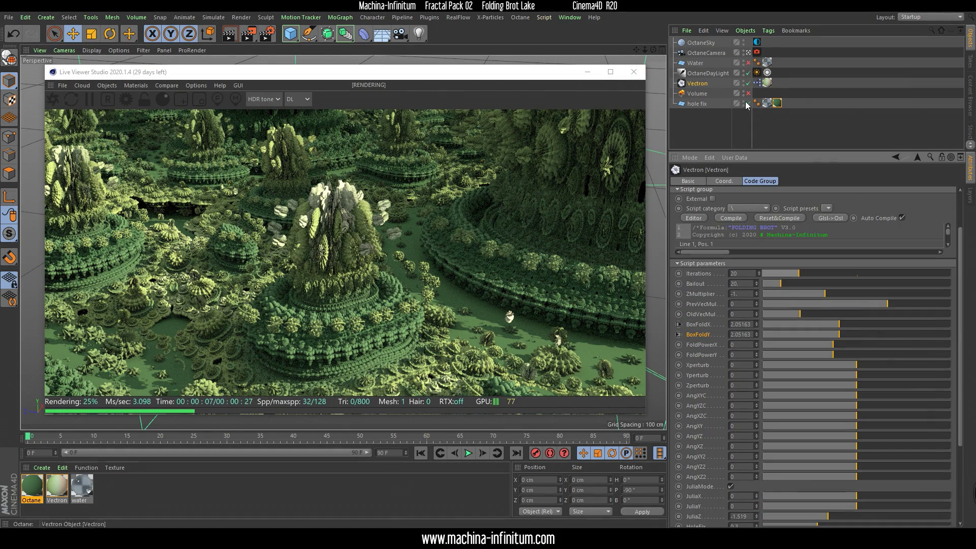
{"action": "left_click", "coordinate": [748, 62]}
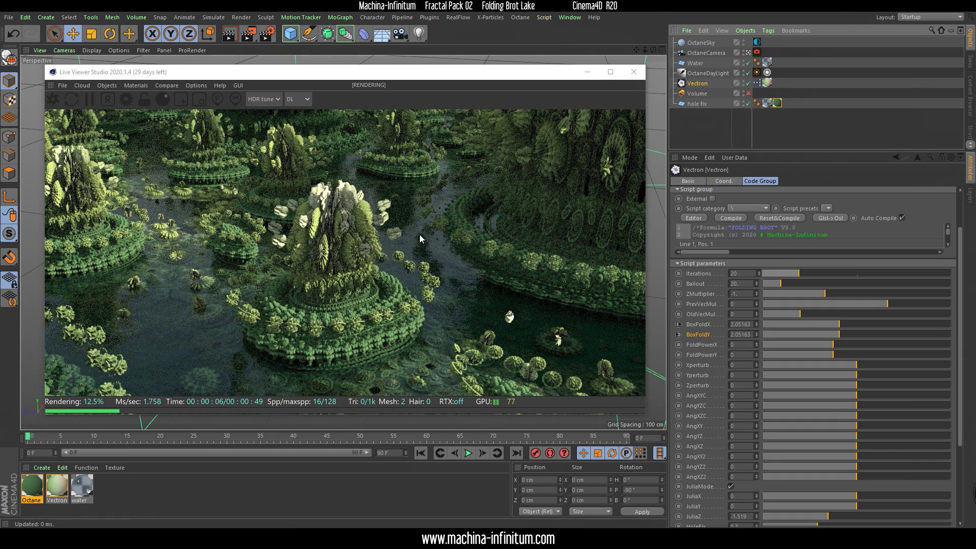
{"action": "left_click_drag", "start_coordinate": [343, 75], "coordinate": [328, 65]}
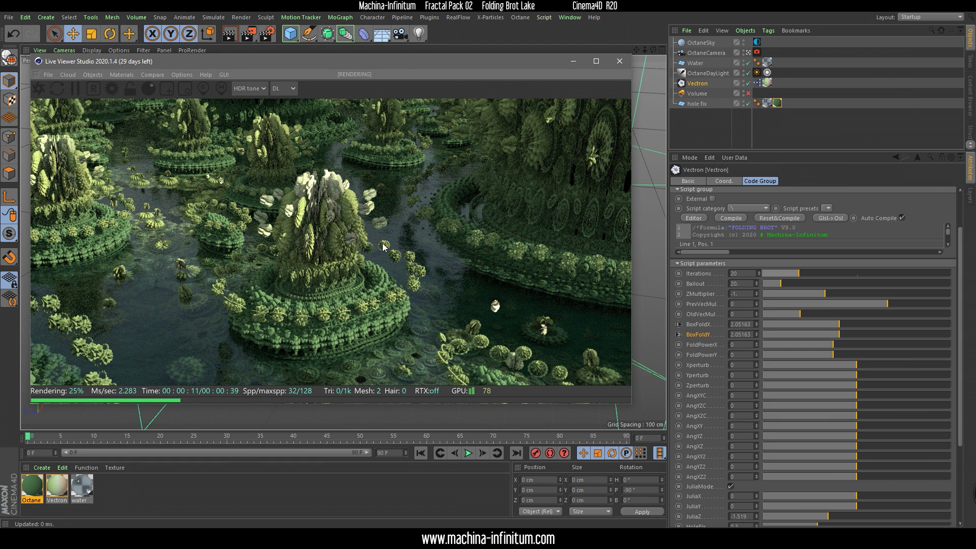
Add an Octane Scatter object and bring water lili.c4d from the content library into the scene.
{"action": "left_click", "coordinate": [90, 78]}
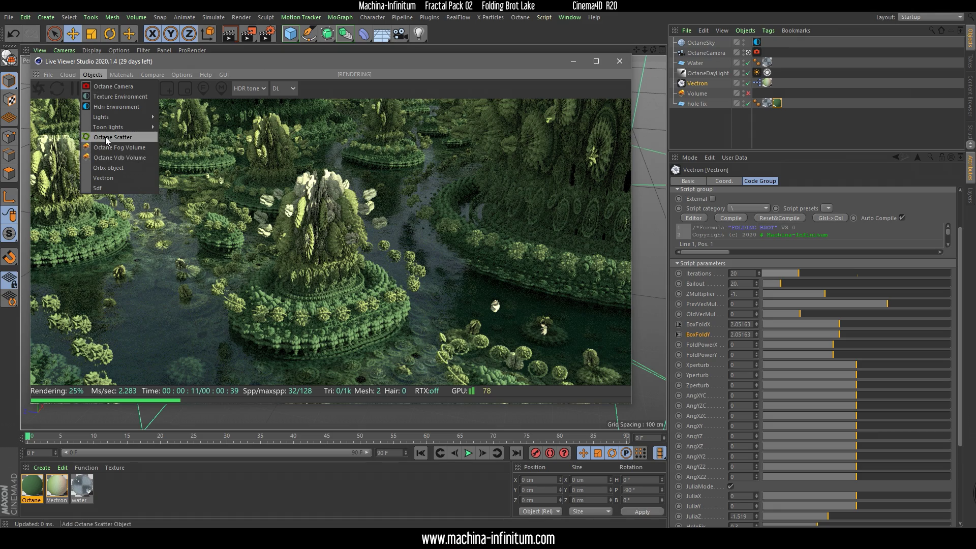
{"action": "left_click", "coordinate": [105, 136]}
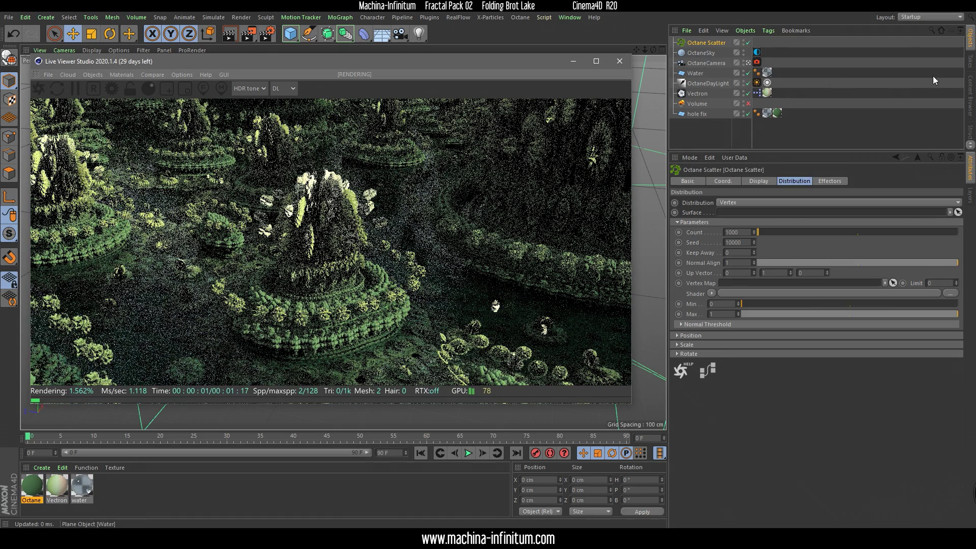
{"action": "left_click", "coordinate": [971, 97]}
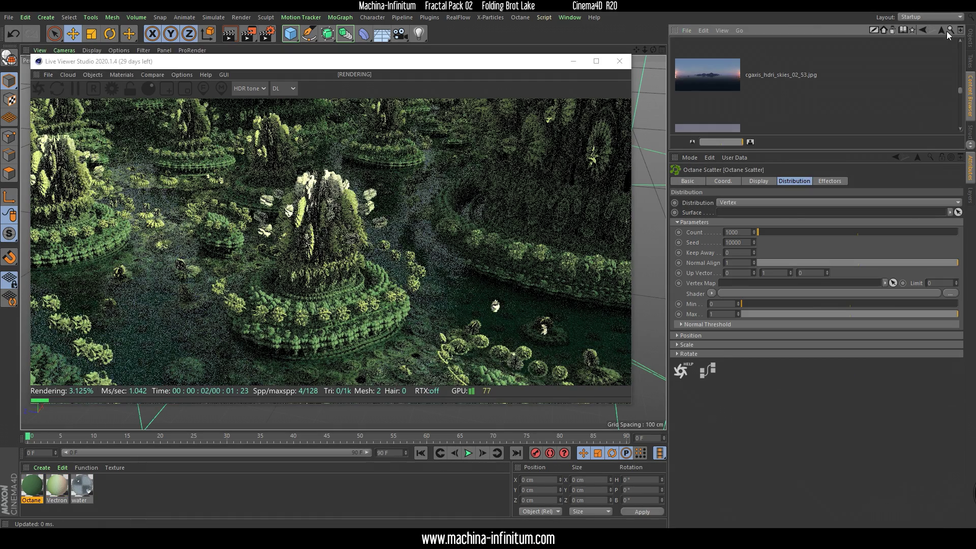
{"action": "left_click", "coordinate": [911, 30]}
{"action": "scroll", "coordinate": [732, 96], "scroll_direction": "down", "scroll_amount": 3}
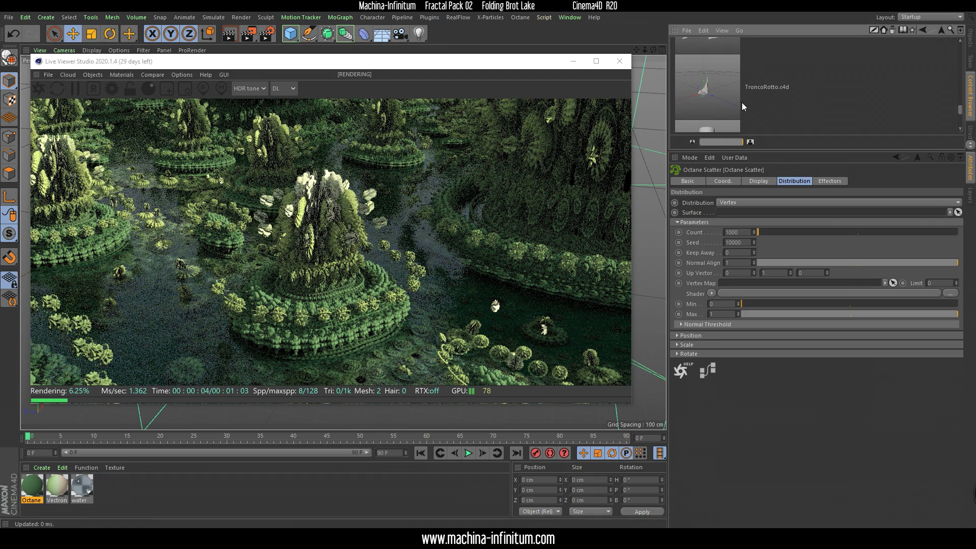
{"action": "scroll", "coordinate": [776, 80], "scroll_direction": "down", "scroll_amount": 3}
{"action": "scroll", "coordinate": [776, 87], "scroll_direction": "down", "scroll_amount": 2}
{"action": "left_click_drag", "start_coordinate": [797, 152], "coordinate": [783, 292]}
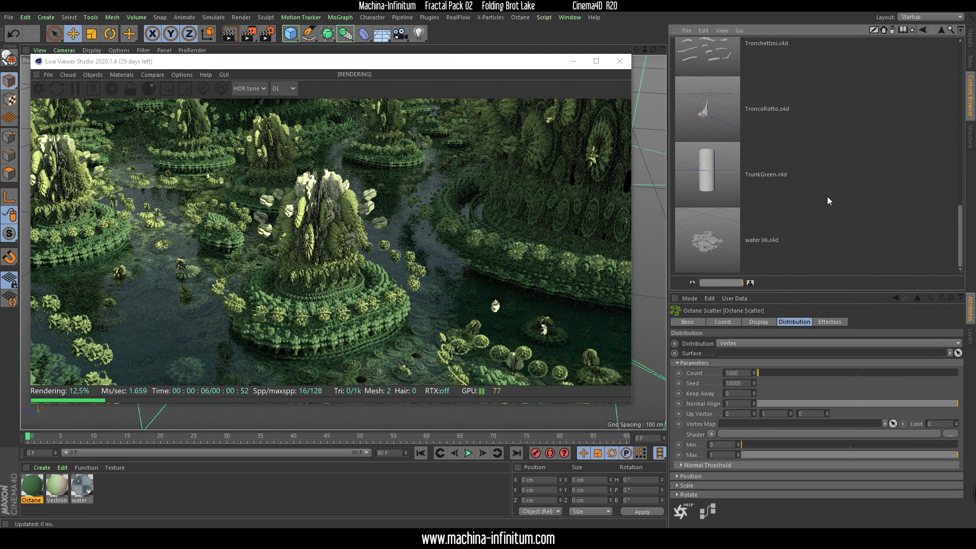
{"action": "left_click", "coordinate": [815, 225]}
{"action": "left_click_drag", "start_coordinate": [725, 248], "coordinate": [644, 205]}
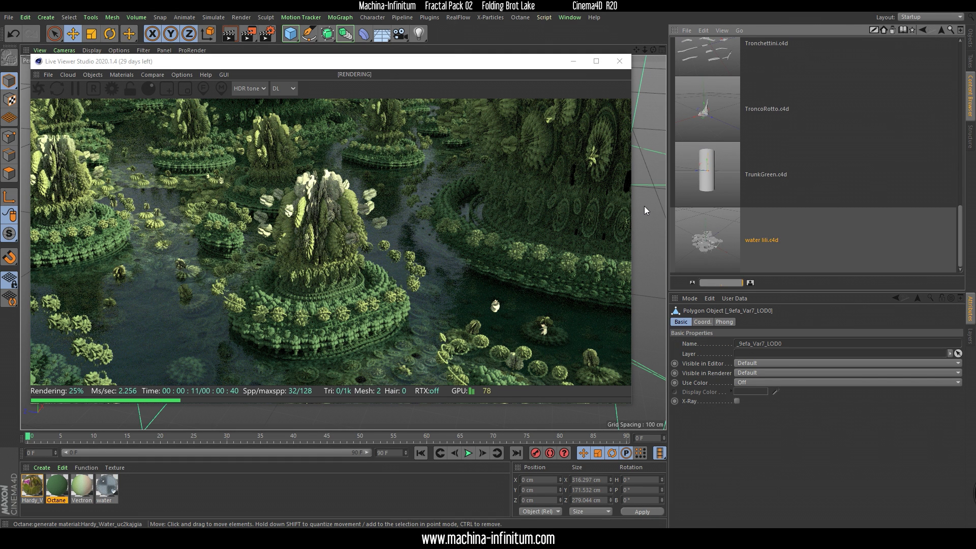
Select the seven imported water lily objects, Var1 to Var7, and nest them under Octane Scatter.
{"action": "left_click", "coordinate": [970, 41]}
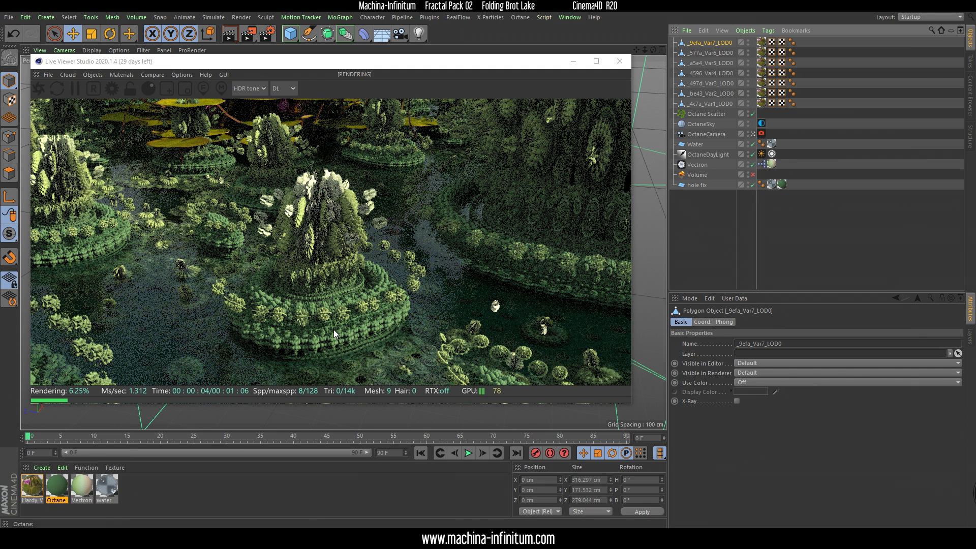
{"action": "left_click", "coordinate": [712, 104], "text": "shift"}
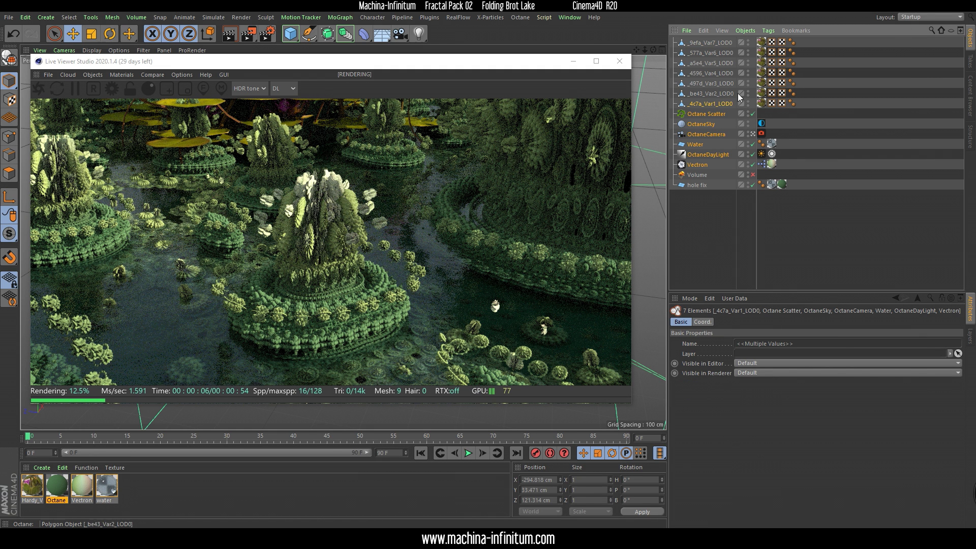
{"action": "left_click", "coordinate": [711, 42], "text": "shift"}
{"action": "left_click_drag", "start_coordinate": [711, 40], "coordinate": [698, 114]}
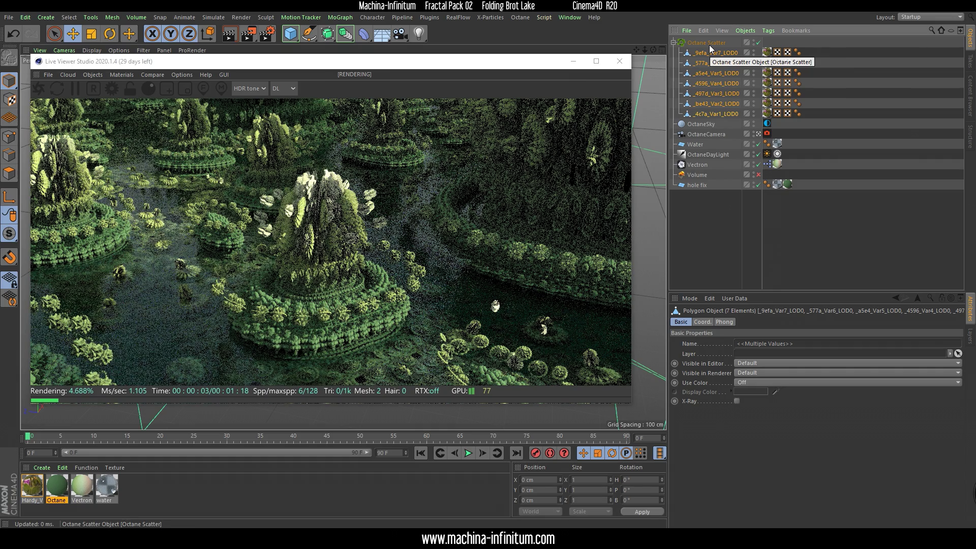
Pick the Water plane as the distribution surface of Octane Scatter.
{"action": "left_click", "coordinate": [709, 44]}
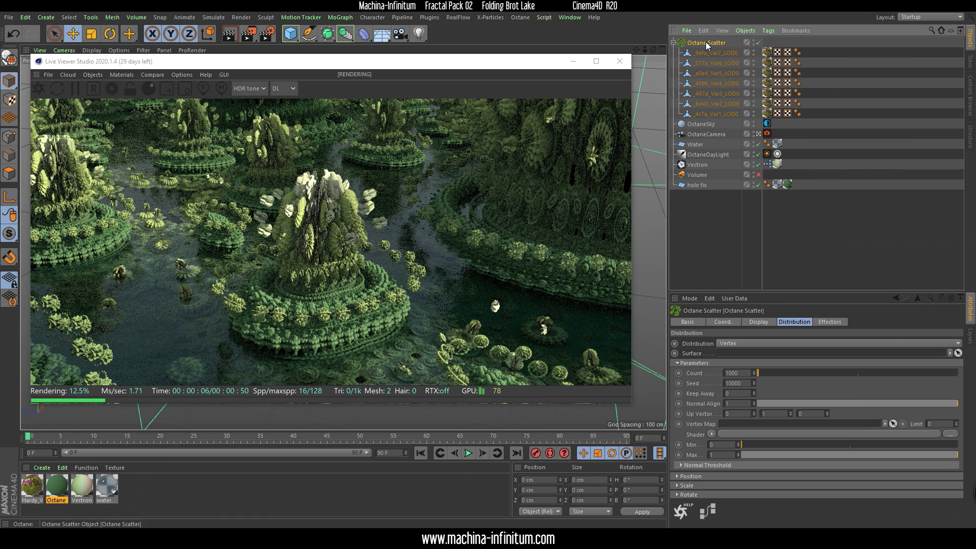
{"action": "left_click", "coordinate": [958, 353]}
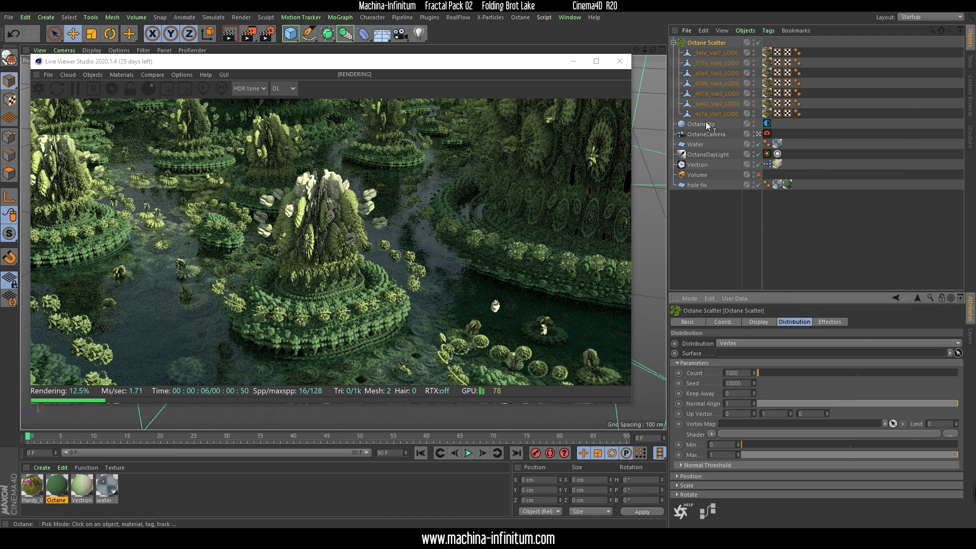
{"action": "left_click", "coordinate": [695, 144]}
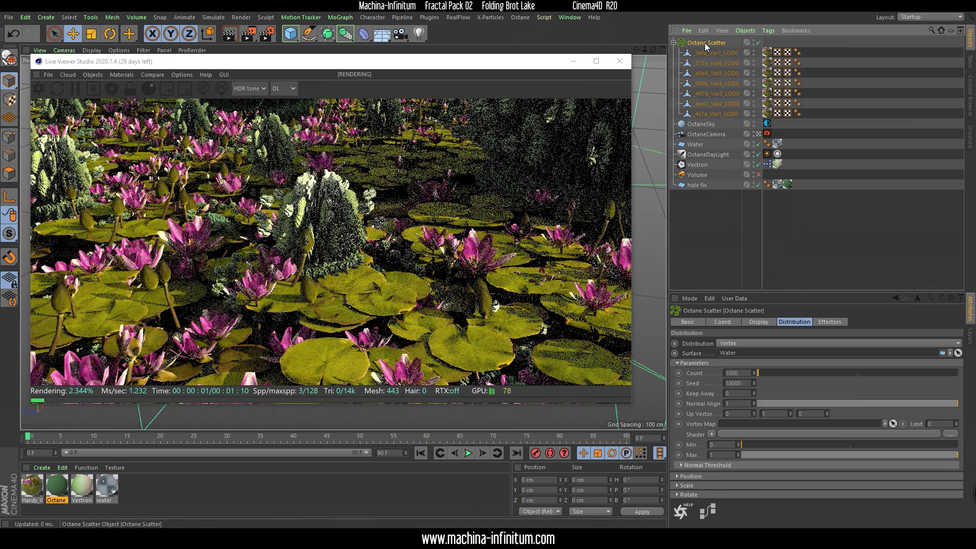
Enable uniform scaling for the scattered lilies and set their scale to 0.2.
{"action": "left_click_drag", "start_coordinate": [793, 293], "coordinate": [785, 173]}
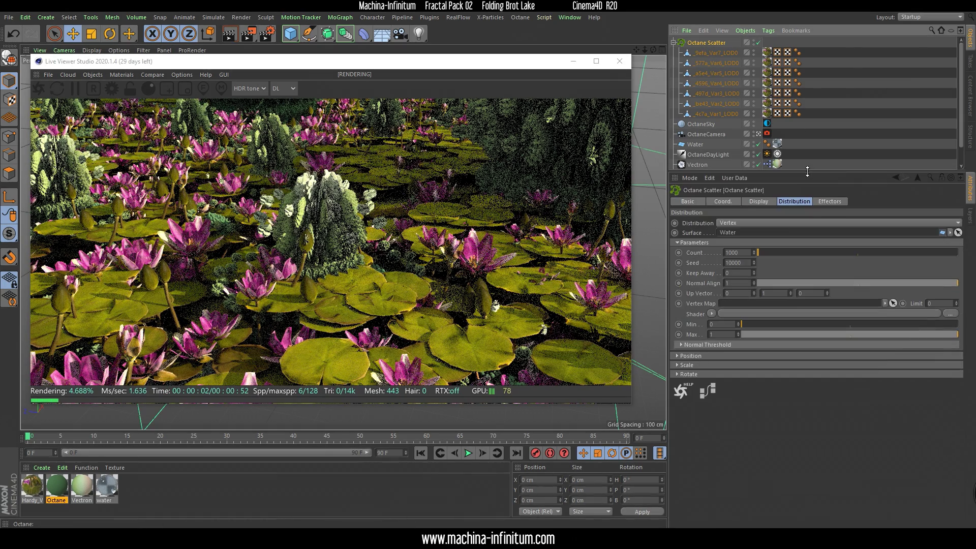
{"action": "left_click", "coordinate": [677, 365]}
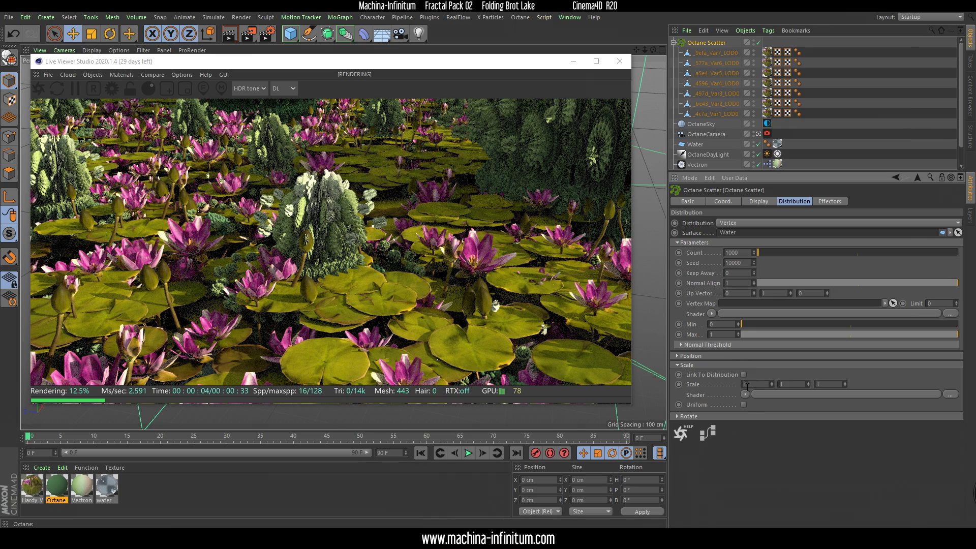
{"action": "left_click", "coordinate": [743, 405]}
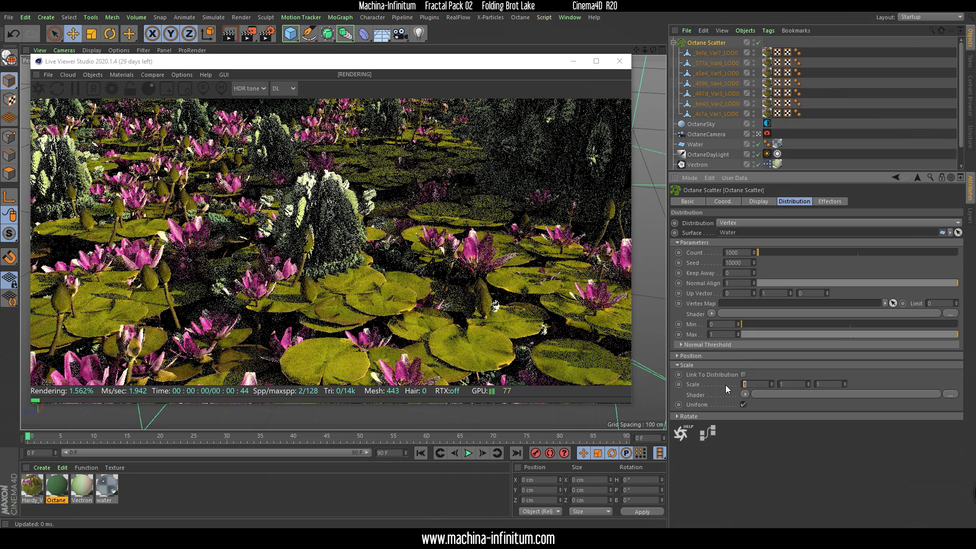
{"action": "type", "text": "0.2"}
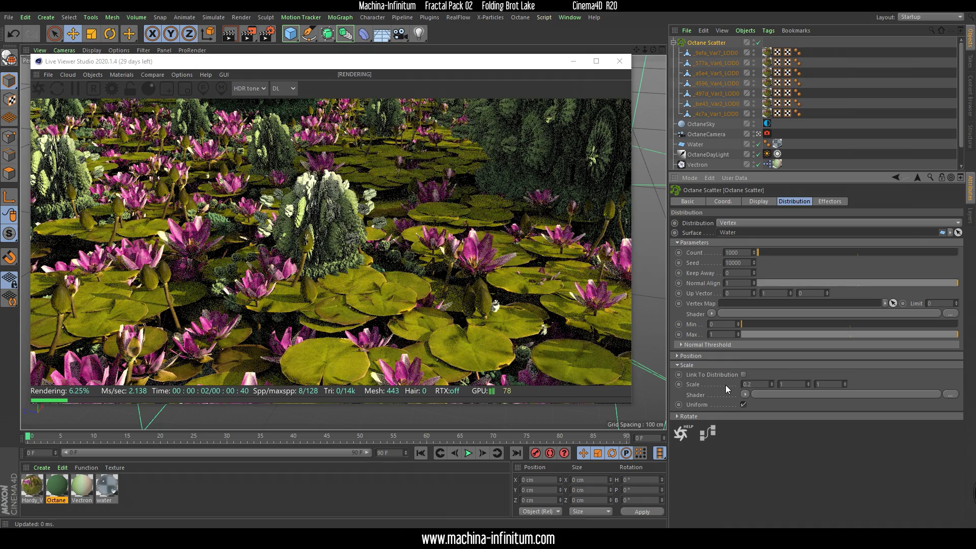
{"action": "key", "text": "Return"}
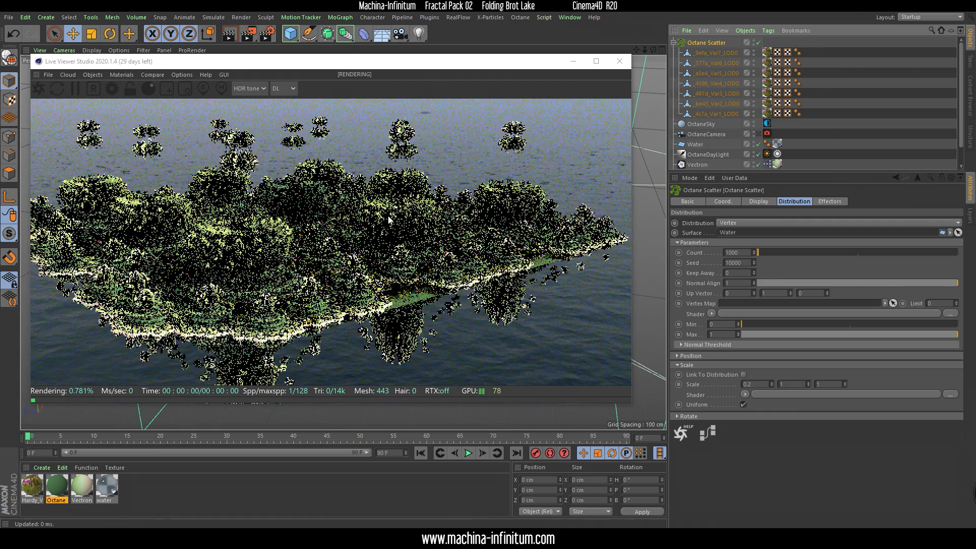
Switch the live render to a normals view and examine the scattered lilies up close at the water surface.
{"action": "right_click_drag", "start_coordinate": [350, 286], "coordinate": [273, 89]}
{"action": "left_click", "coordinate": [274, 89]}
{"action": "left_click", "coordinate": [289, 159]}
{"action": "right_click_drag", "start_coordinate": [362, 273], "coordinate": [388, 127]}
{"action": "left_click_drag", "start_coordinate": [465, 290], "coordinate": [307, 300]}
{"action": "right_click_drag", "start_coordinate": [307, 300], "coordinate": [300, 203]}
{"action": "middle_click_drag", "start_coordinate": [292, 188], "coordinate": [327, 255]}
{"action": "left_click_drag", "start_coordinate": [327, 255], "coordinate": [403, 248]}
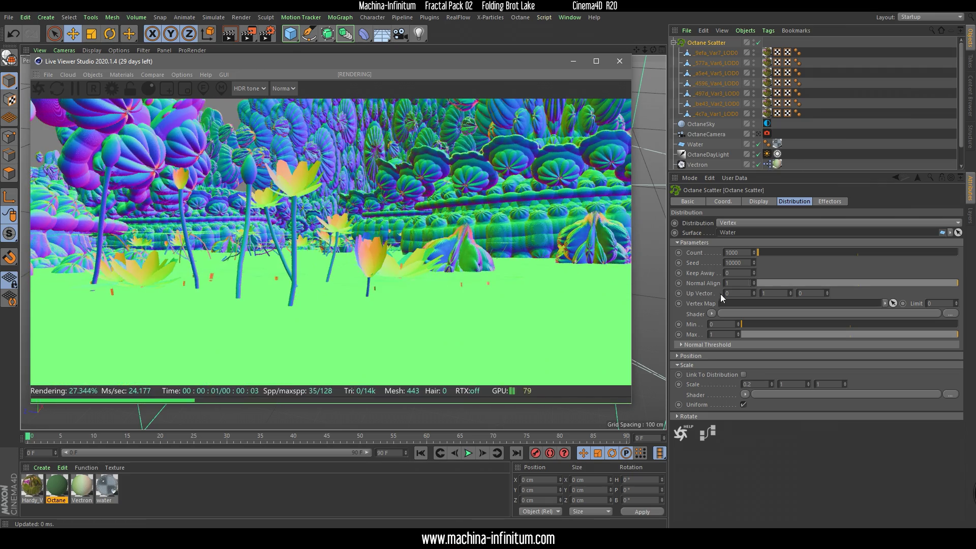
Offset the scattered lilies by -0.1 cm in Y and switch the live render back to DL.
{"action": "left_click", "coordinate": [677, 355]}
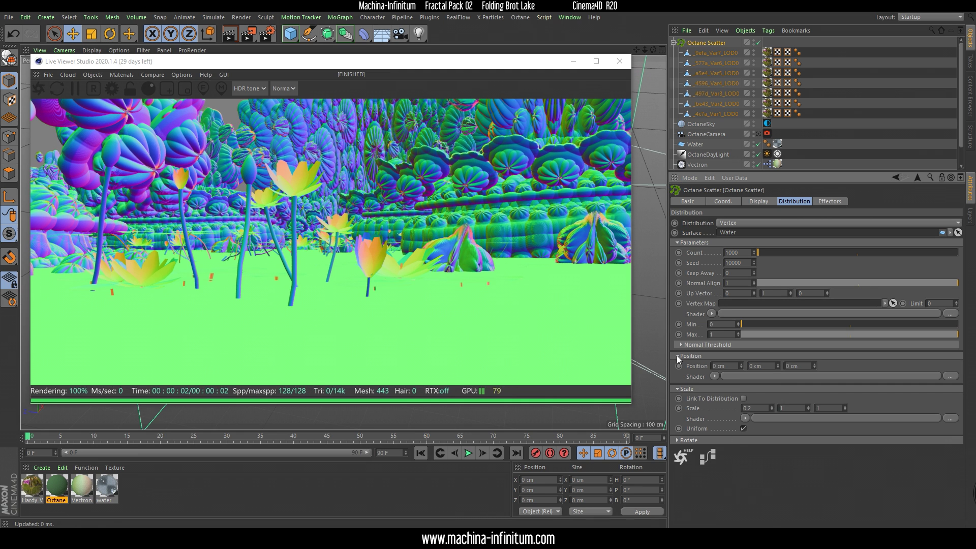
{"action": "left_click", "coordinate": [756, 366]}
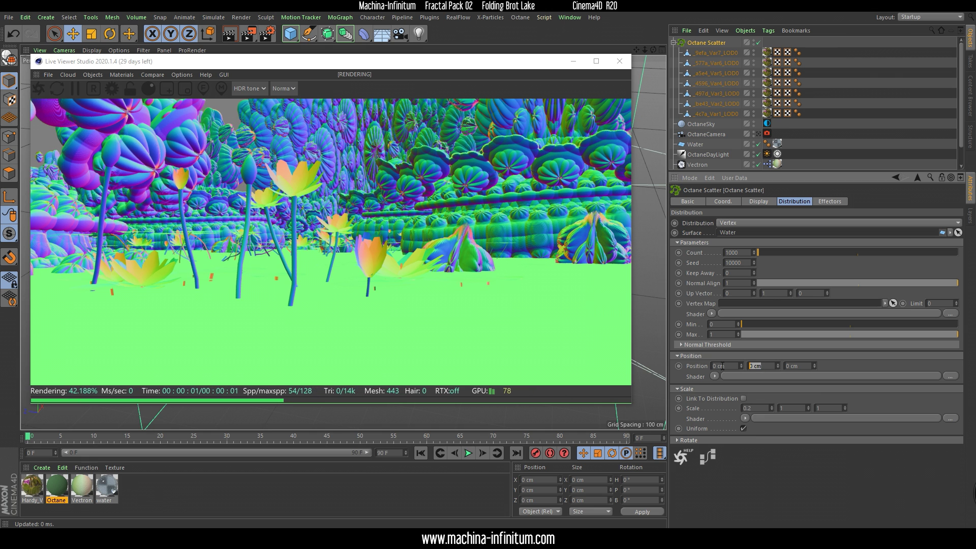
{"action": "type", "text": "-0.1"}
{"action": "key", "text": "Return"}
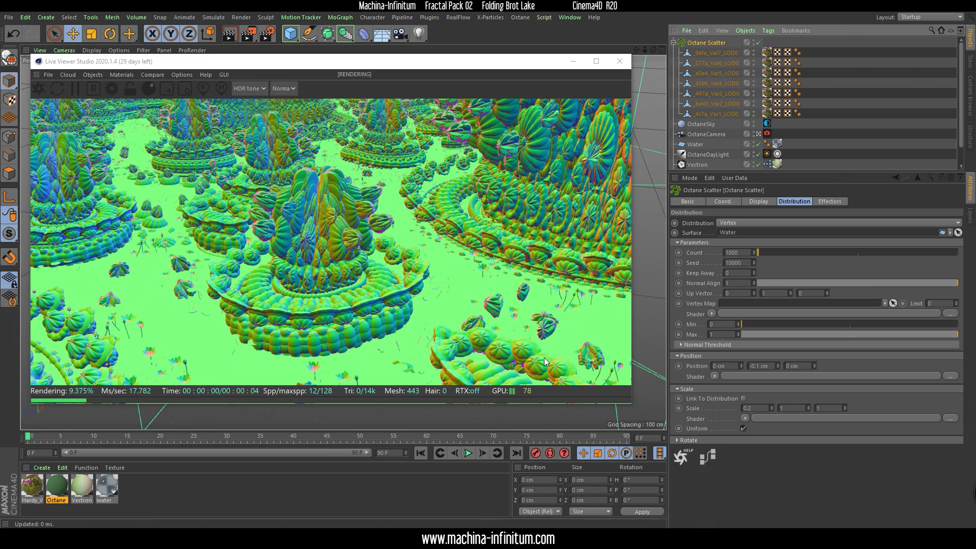
{"action": "left_click", "coordinate": [283, 89]}
{"action": "left_click", "coordinate": [284, 101]}
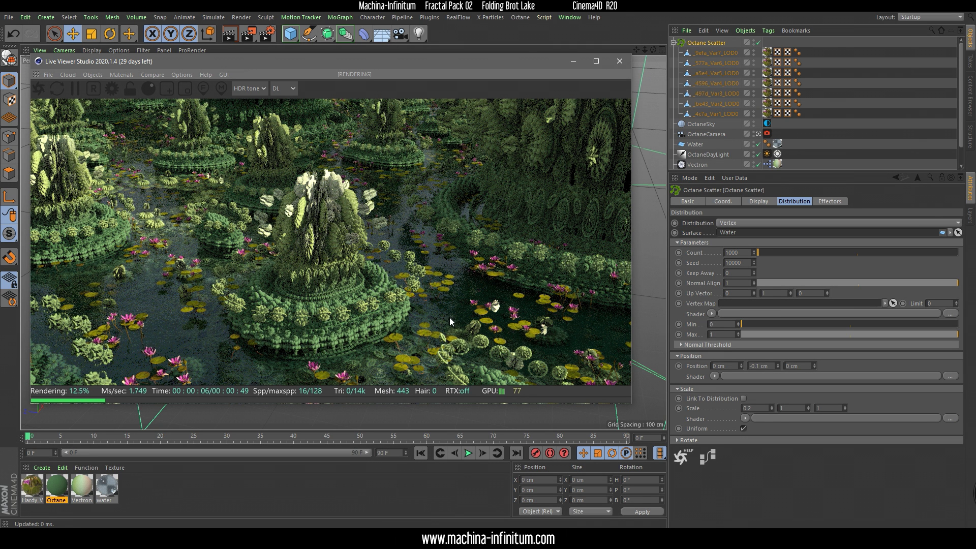
Change the Octane Scatter distribution mode to Surface.
{"action": "left_click", "coordinate": [706, 44]}
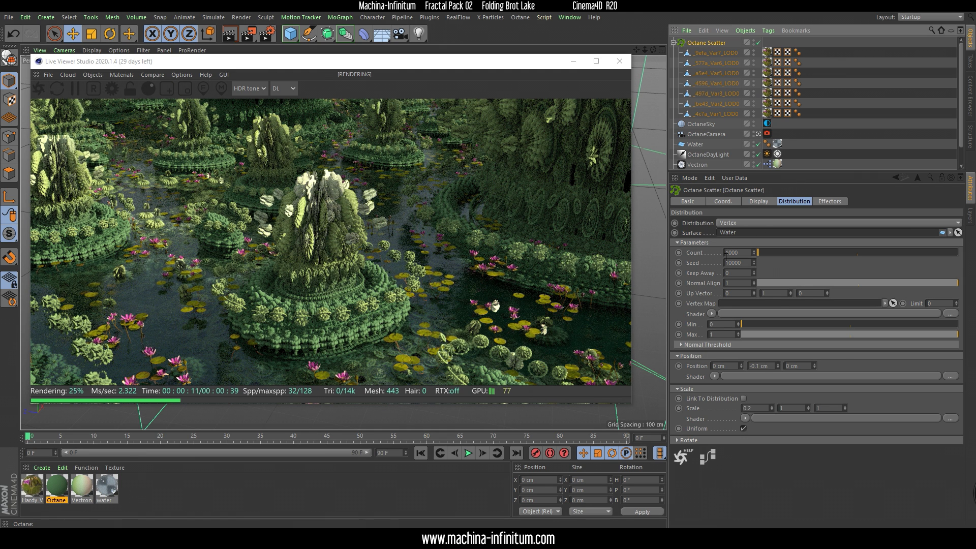
{"action": "left_click", "coordinate": [734, 224]}
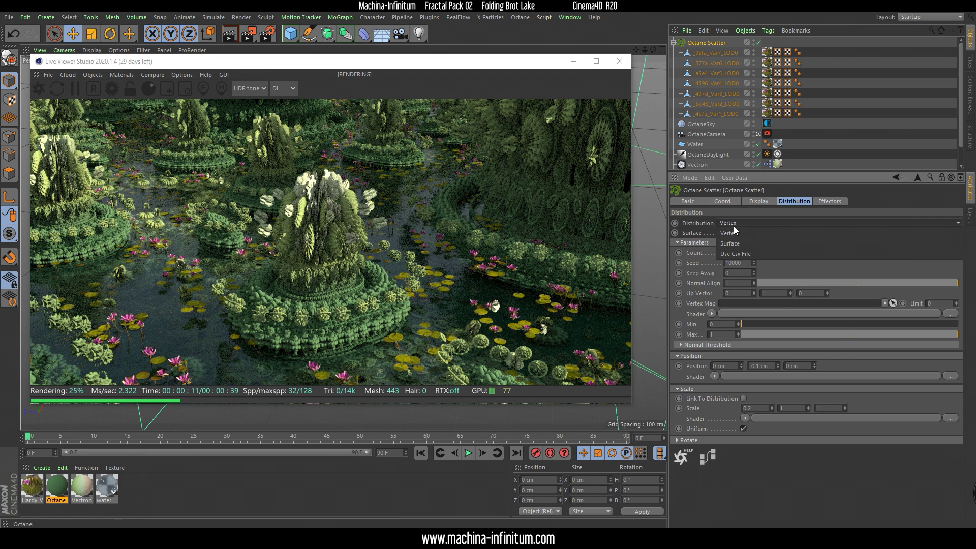
{"action": "left_click", "coordinate": [731, 224]}
{"action": "left_click", "coordinate": [730, 224]}
{"action": "left_click", "coordinate": [740, 243]}
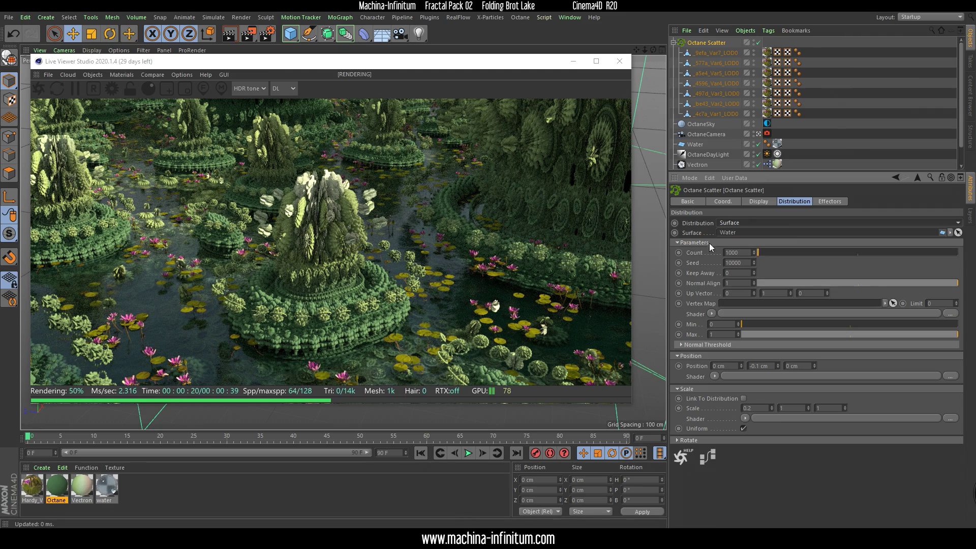
Try a scatter count of 300, then settle on a count of 200 with a seed of 9999.
{"action": "left_click_drag", "start_coordinate": [753, 251], "coordinate": [699, 260]}
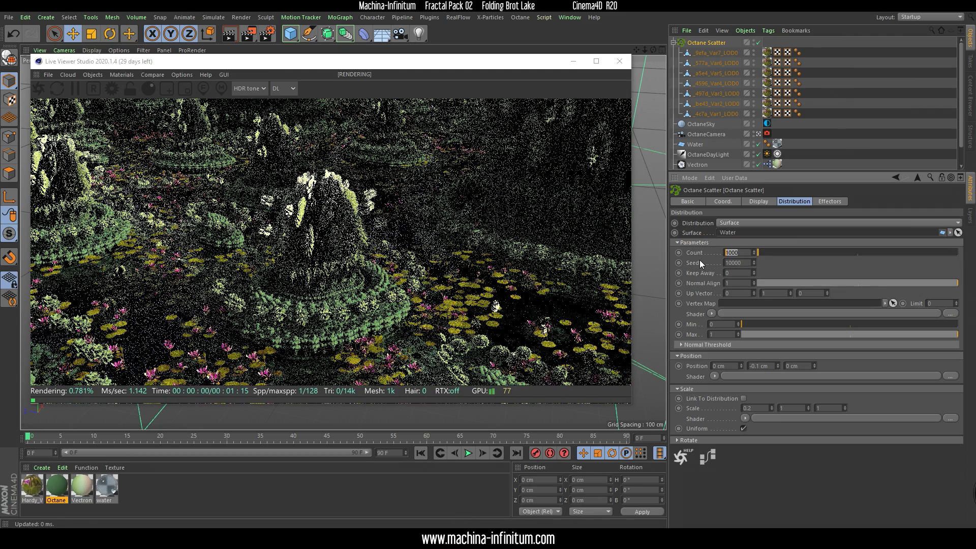
{"action": "type", "text": "300"}
{"action": "key", "text": "Return"}
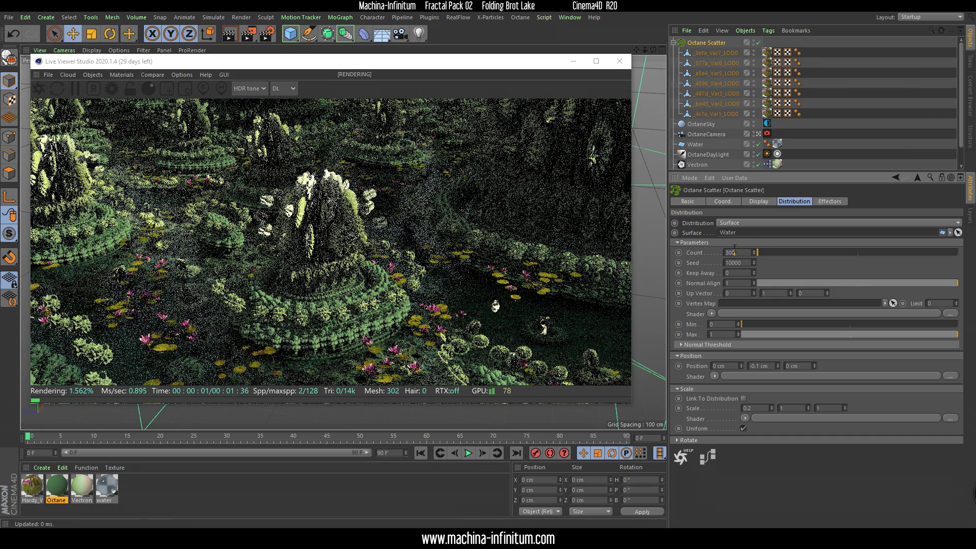
{"action": "left_click_drag", "start_coordinate": [743, 252], "coordinate": [688, 252]}
{"action": "type", "text": "200"}
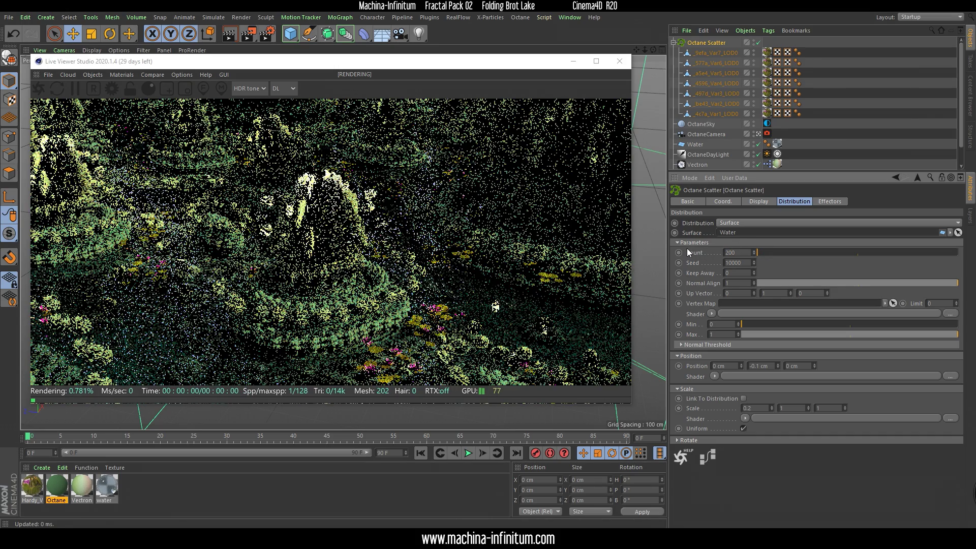
{"action": "scroll", "coordinate": [735, 266], "scroll_direction": "down", "scroll_amount": 1}
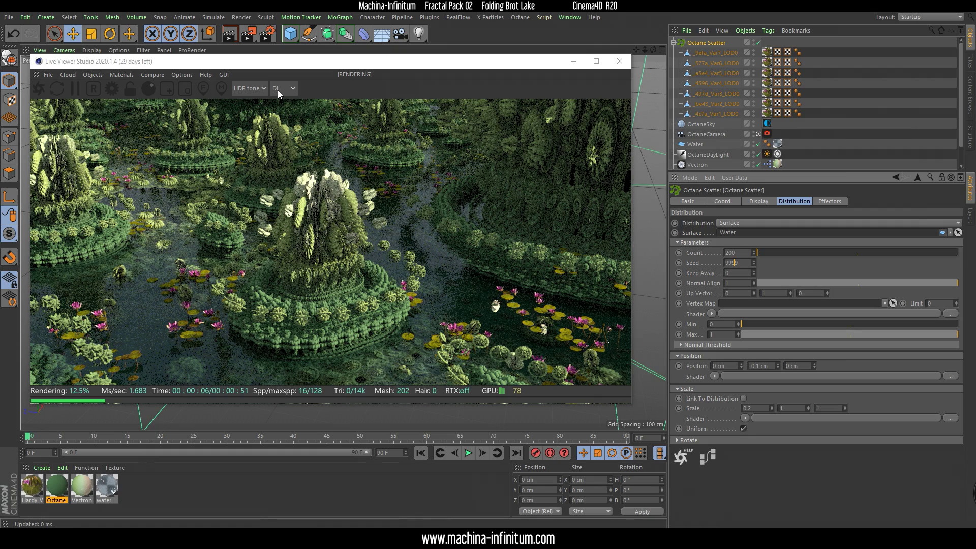
Pause the live render and open Octane's LiveDB material library.
{"action": "left_click_drag", "start_coordinate": [319, 300], "coordinate": [320, 288]}
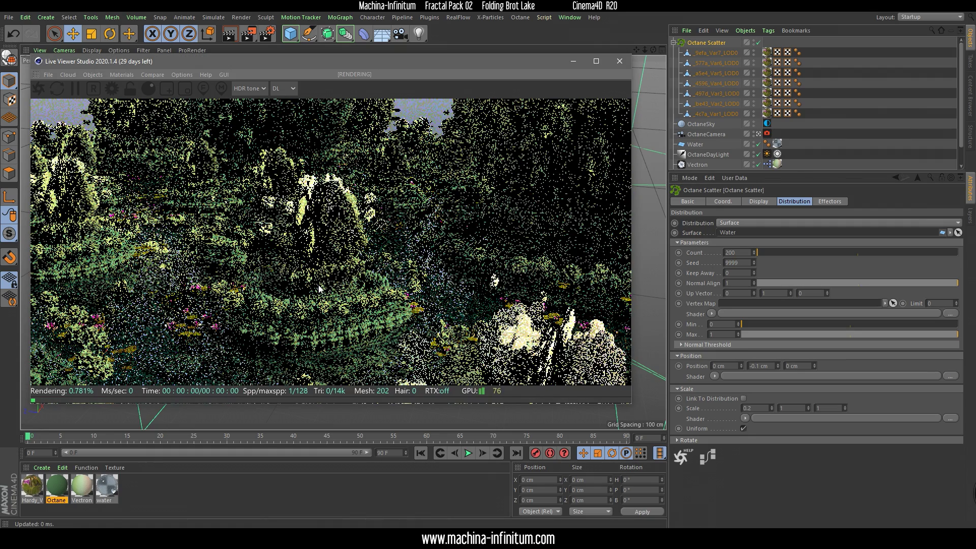
{"action": "left_click_drag", "start_coordinate": [319, 288], "coordinate": [321, 296]}
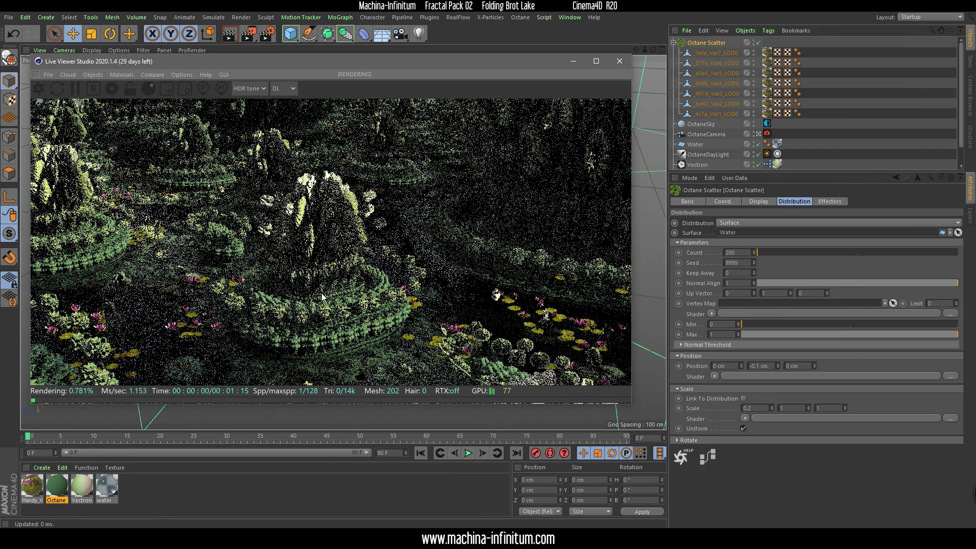
{"action": "left_click_drag", "start_coordinate": [323, 299], "coordinate": [324, 303]}
{"action": "left_click_drag", "start_coordinate": [272, 64], "coordinate": [279, 62]}
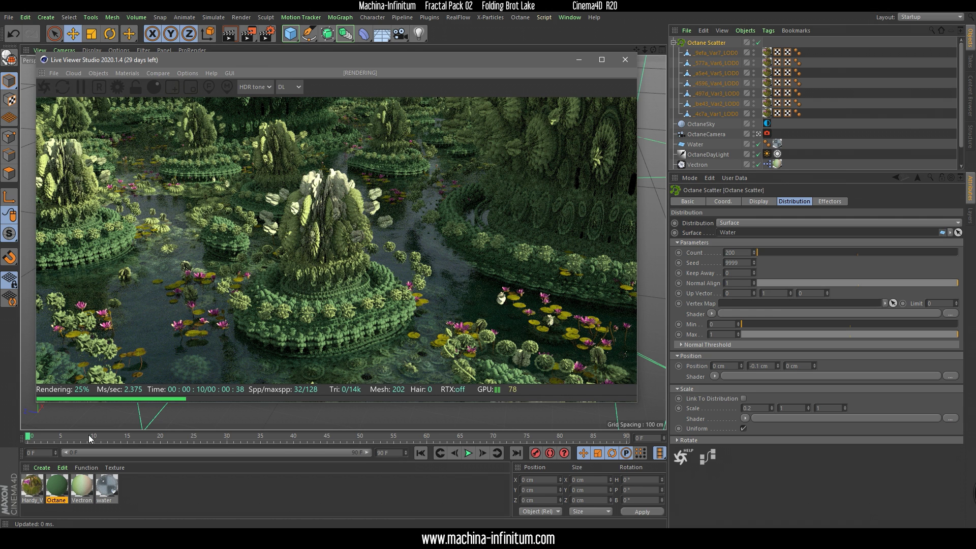
{"action": "left_click", "coordinate": [80, 86]}
{"action": "left_click", "coordinate": [128, 73]}
{"action": "left_click", "coordinate": [138, 83]}
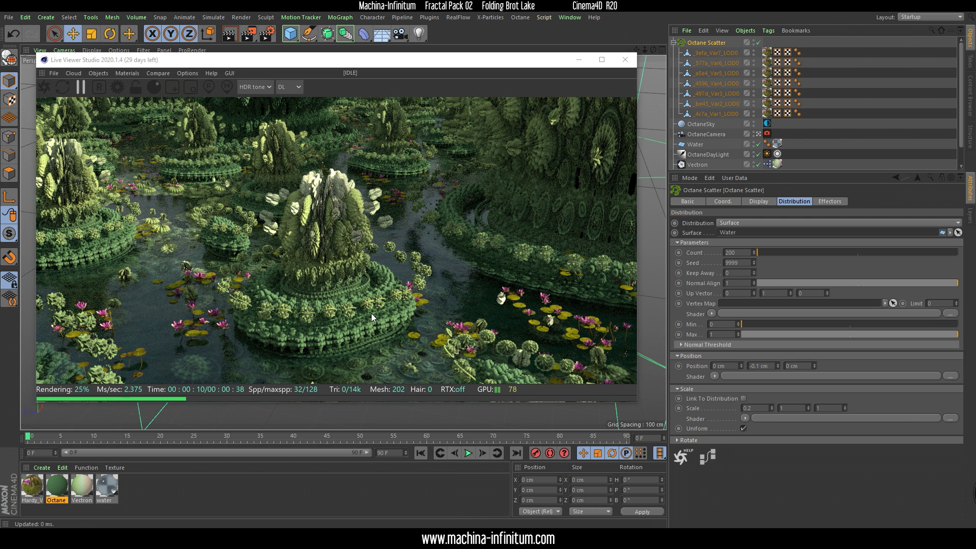
{"action": "left_click", "coordinate": [375, 211]}
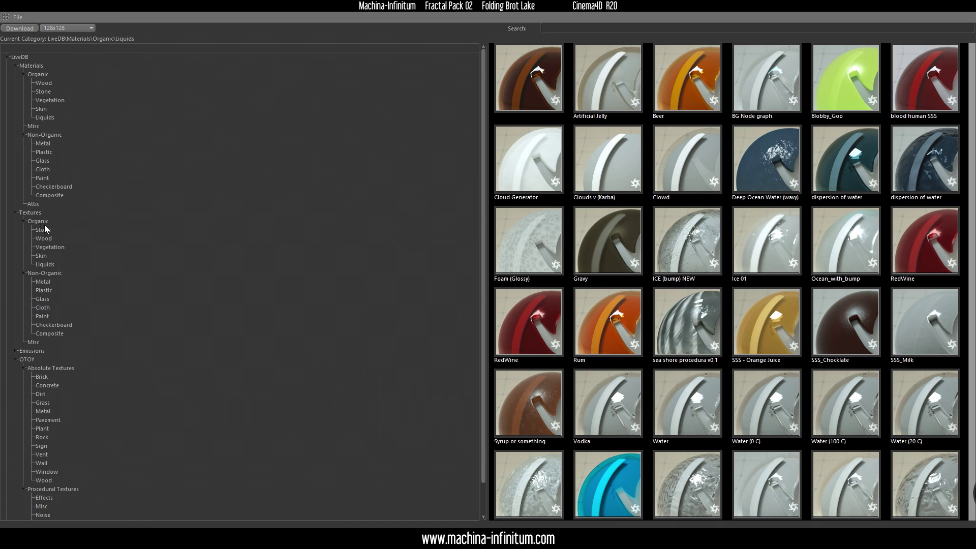
Browse LiveDB to the organic vegetation materials and download the gramado material.
{"action": "left_click", "coordinate": [50, 247]}
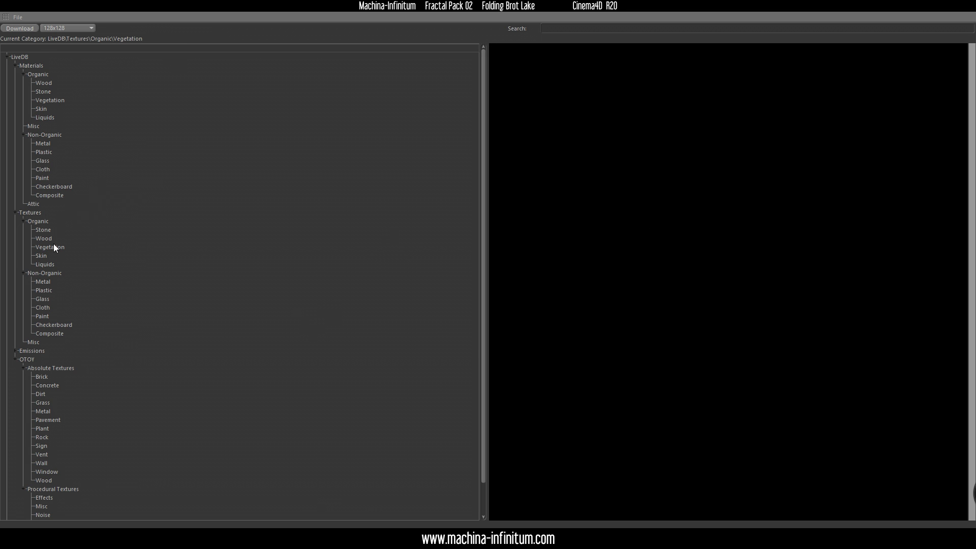
{"action": "left_click", "coordinate": [50, 101]}
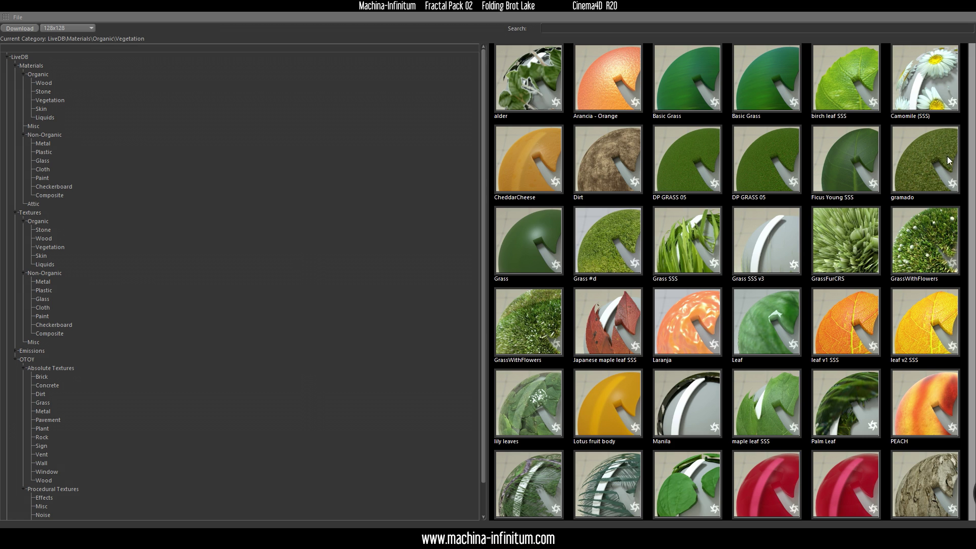
{"action": "left_click", "coordinate": [922, 163]}
{"action": "right_click", "coordinate": [920, 160]}
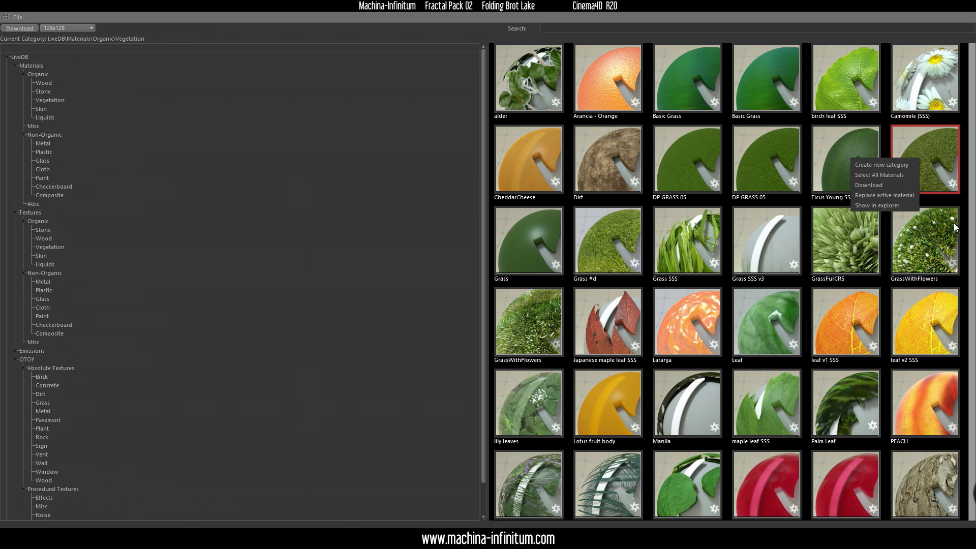
{"action": "left_click", "coordinate": [870, 186]}
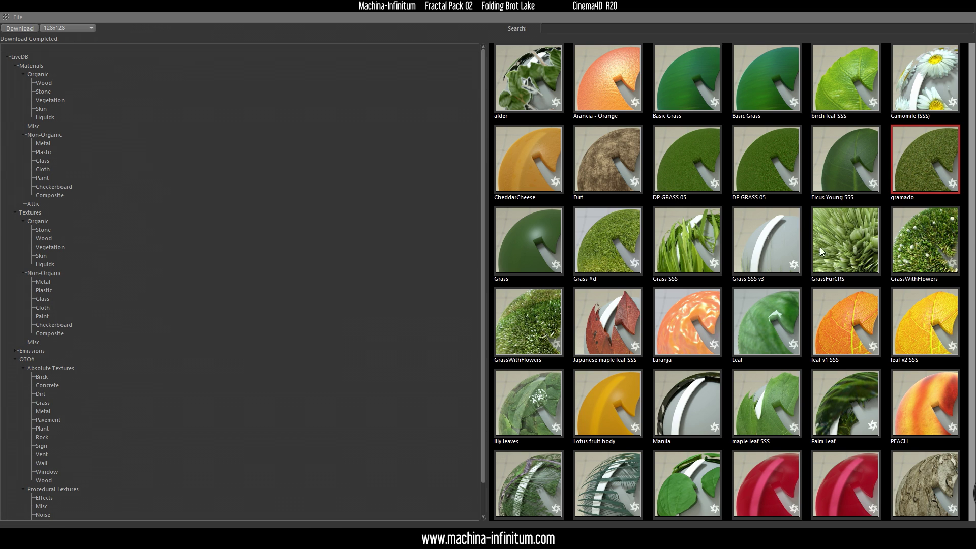
Download the PEACH material from the vegetation category and close LiveDB.
{"action": "left_click", "coordinate": [842, 325]}
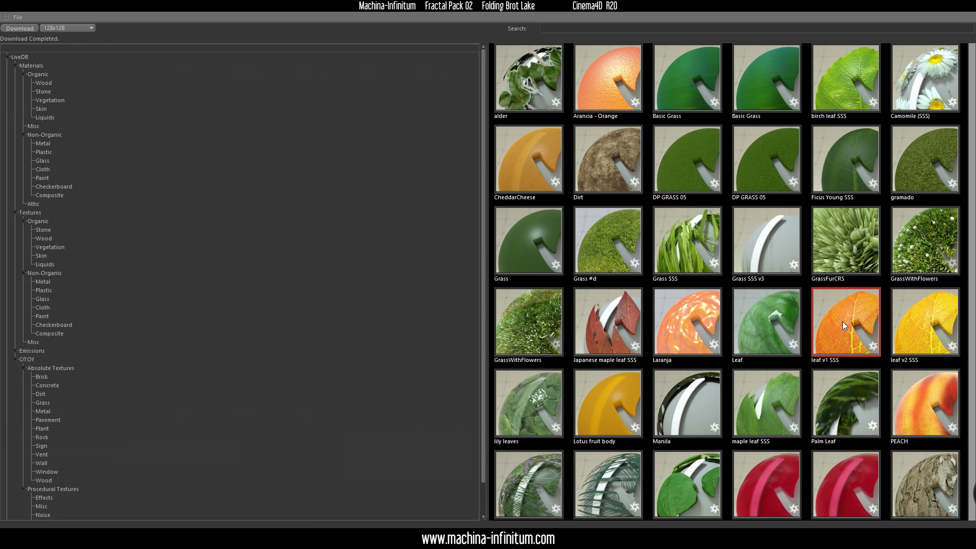
{"action": "right_click", "coordinate": [836, 331]}
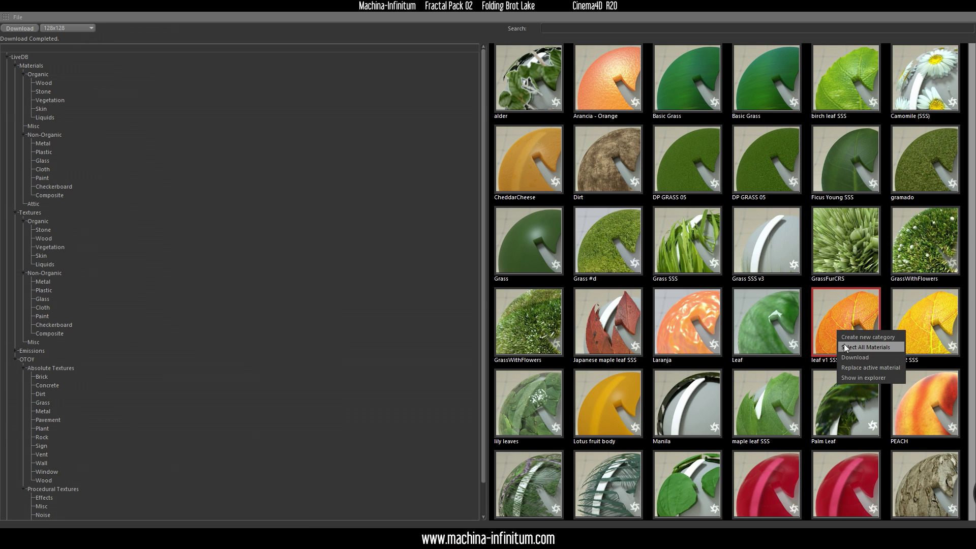
{"action": "left_click", "coordinate": [922, 399]}
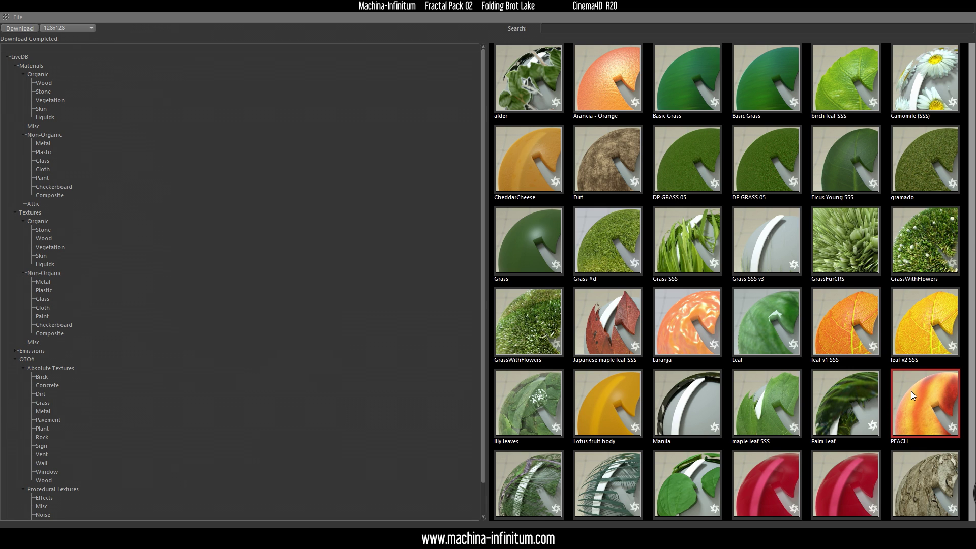
{"action": "right_click", "coordinate": [910, 391]}
{"action": "left_click", "coordinate": [872, 419]}
{"action": "left_click", "coordinate": [955, 11]}
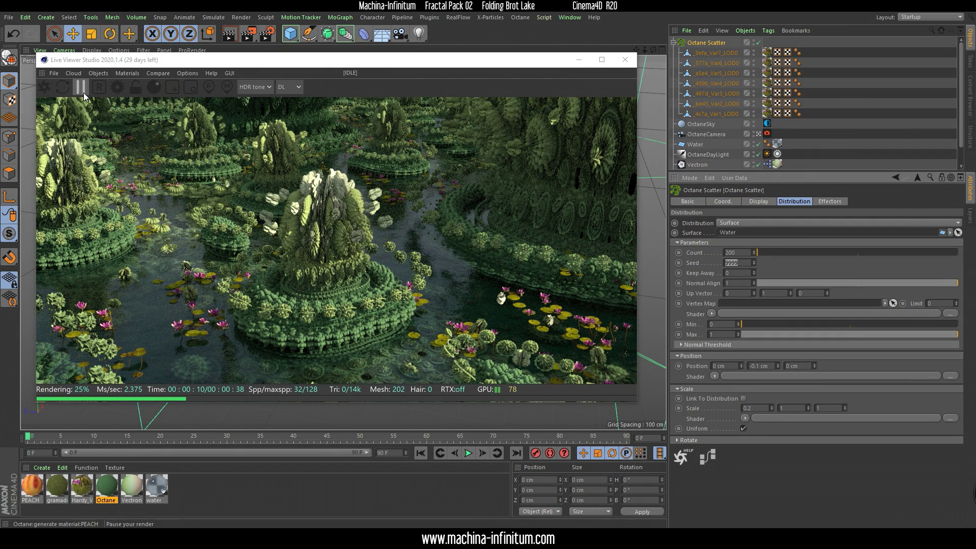
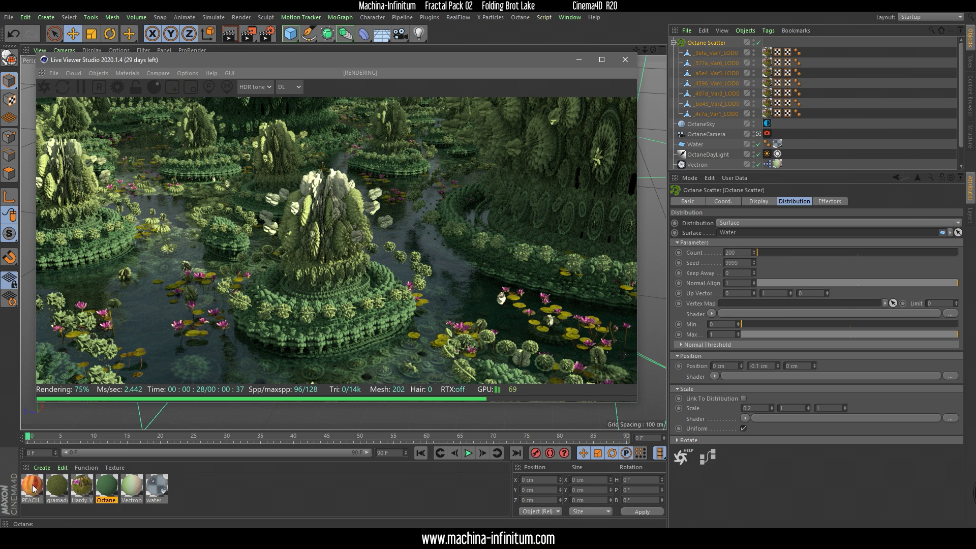
Replace the Vectron object's material with PEACH and open that material's graph in the Node Editor.
{"action": "left_click", "coordinate": [35, 491]}
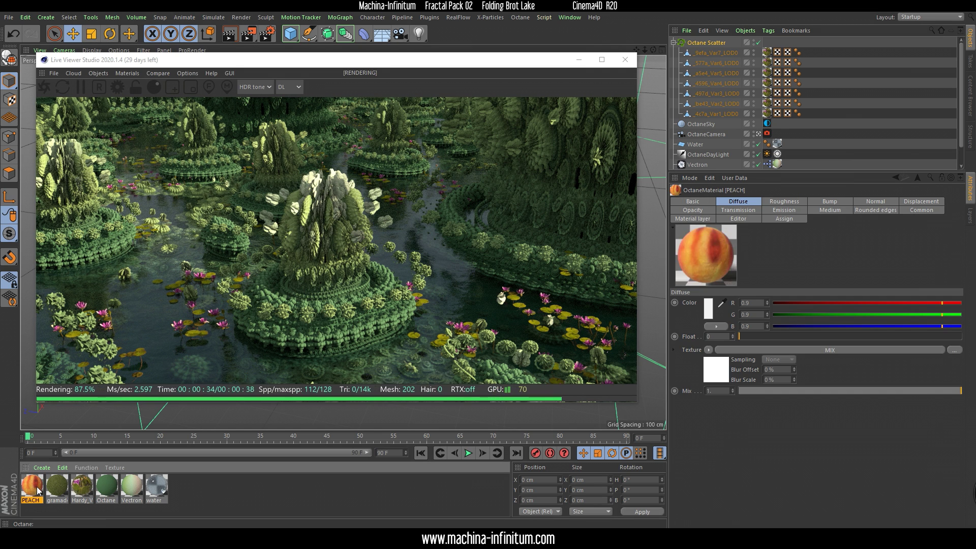
{"action": "left_click_drag", "start_coordinate": [797, 158], "coordinate": [779, 145]}
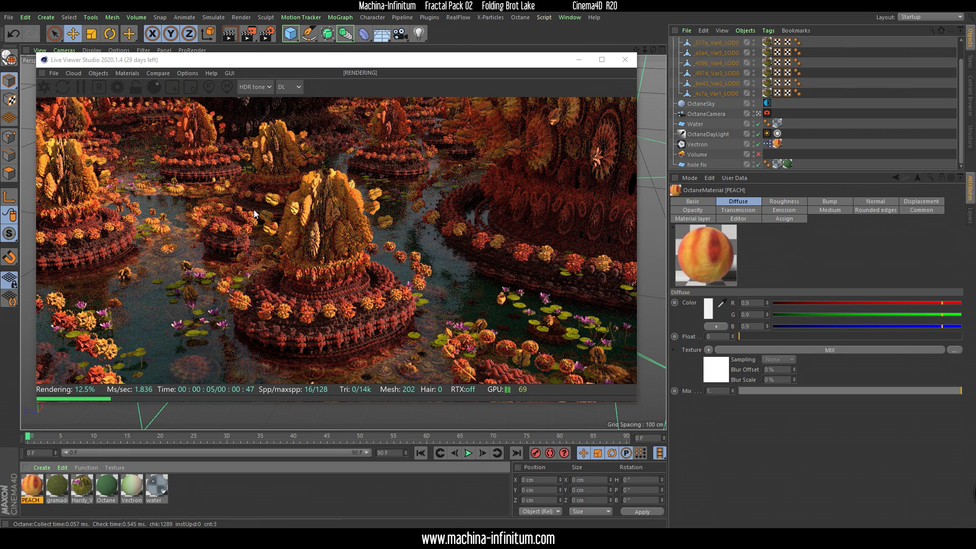
{"action": "double_click", "coordinate": [34, 491]}
{"action": "left_click_drag", "start_coordinate": [239, 72], "coordinate": [679, 96]}
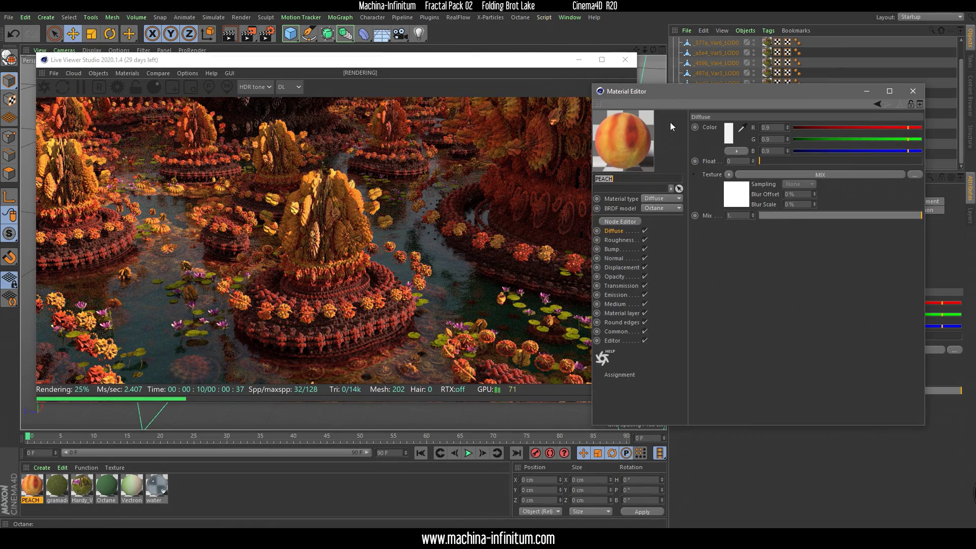
{"action": "left_click", "coordinate": [620, 222]}
{"action": "left_click_drag", "start_coordinate": [270, 14], "coordinate": [713, 113]}
Spread out the upper part of the PEACH graph, placing Scale and XYZ to UVW beside the upper amount noise node.
{"action": "left_click_drag", "start_coordinate": [734, 242], "coordinate": [800, 207]}
{"action": "left_click_drag", "start_coordinate": [656, 223], "coordinate": [697, 179]}
{"action": "left_click_drag", "start_coordinate": [580, 226], "coordinate": [600, 171]}
{"action": "middle_click_drag", "start_coordinate": [728, 236], "coordinate": [843, 197]}
{"action": "left_click_drag", "start_coordinate": [616, 184], "coordinate": [603, 111]}
{"action": "left_click_drag", "start_coordinate": [559, 183], "coordinate": [538, 152]}
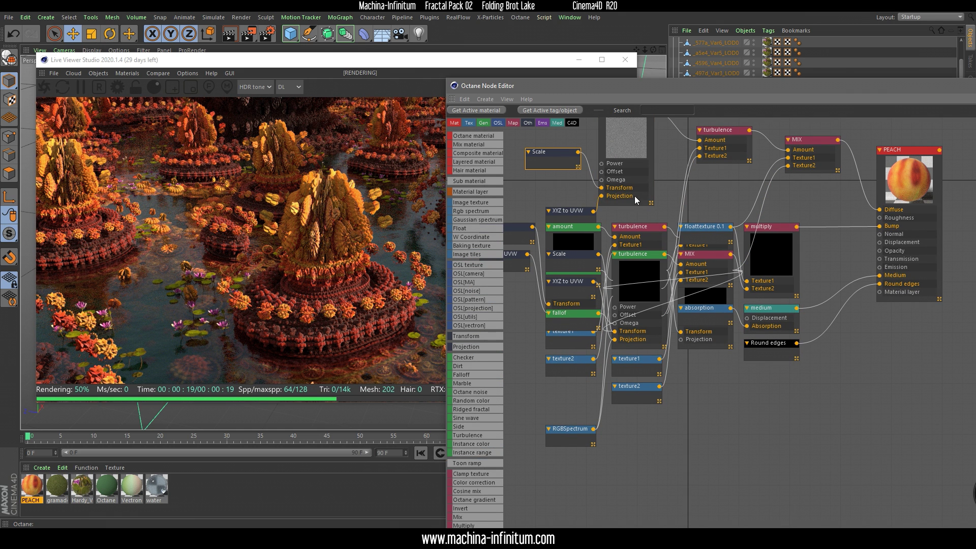
{"action": "left_click_drag", "start_coordinate": [565, 211], "coordinate": [547, 189]}
{"action": "middle_click_drag", "start_coordinate": [644, 192], "coordinate": [719, 168]}
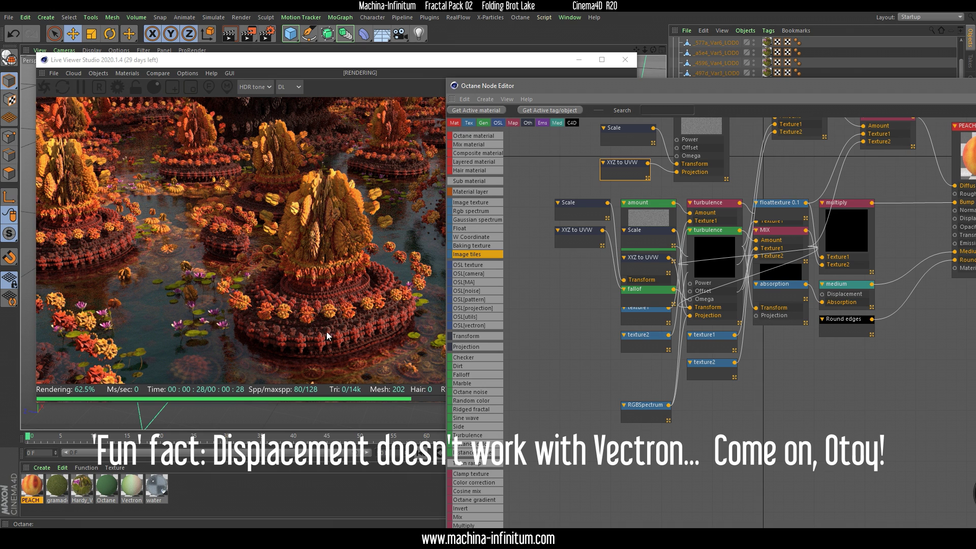
Enlarge the graph's free space by moving the Round edges, medium and absorption nodes below and clear of the texture nodes.
{"action": "left_click_drag", "start_coordinate": [401, 61], "coordinate": [377, 45]}
{"action": "left_click_drag", "start_coordinate": [723, 99], "coordinate": [534, 68]}
{"action": "left_click_drag", "start_coordinate": [656, 304], "coordinate": [727, 430]}
{"action": "left_click_drag", "start_coordinate": [655, 255], "coordinate": [708, 348]}
{"action": "left_click_drag", "start_coordinate": [598, 256], "coordinate": [637, 395]}
{"action": "left_click", "coordinate": [599, 259]}
{"action": "left_click_drag", "start_coordinate": [599, 259], "coordinate": [376, 244]}
{"action": "middle_click_drag", "start_coordinate": [371, 322], "coordinate": [509, 325]}
Separate the overlapping turbulence, amount, Scale, XYZ to UVW, Transform value and PEACH image texture nodes.
{"action": "left_click_drag", "start_coordinate": [638, 253], "coordinate": [628, 409]}
{"action": "left_click_drag", "start_coordinate": [594, 175], "coordinate": [597, 144]}
{"action": "left_click_drag", "start_coordinate": [543, 183], "coordinate": [428, 174]}
{"action": "left_click_drag", "start_coordinate": [516, 206], "coordinate": [343, 194]}
{"action": "left_click_drag", "start_coordinate": [524, 258], "coordinate": [542, 305]}
{"action": "left_click_drag", "start_coordinate": [655, 218], "coordinate": [400, 284]}
{"action": "left_click_drag", "start_coordinate": [537, 284], "coordinate": [487, 264]}
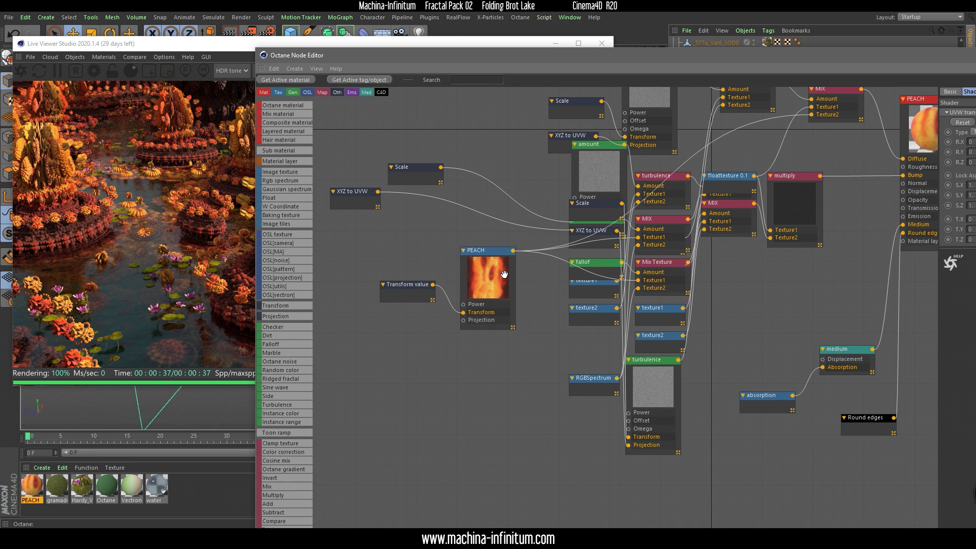
Shift the fallof, texture1, texture2 and PEACH image texture nodes apart to clear the crowded middle of the graph.
{"action": "left_click_drag", "start_coordinate": [604, 262], "coordinate": [597, 249]}
{"action": "left_click", "coordinate": [584, 287]}
{"action": "left_click_drag", "start_coordinate": [782, 62], "coordinate": [631, 55]}
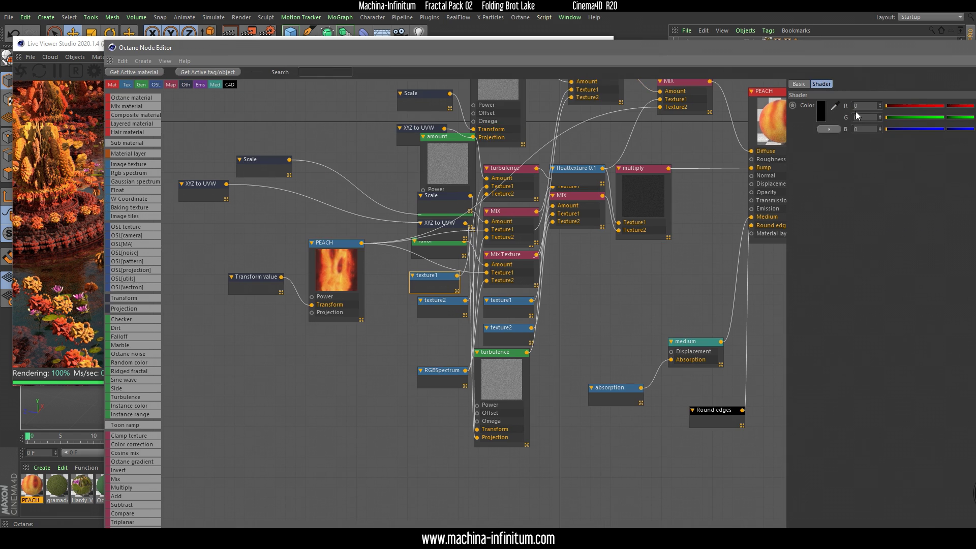
{"action": "left_click_drag", "start_coordinate": [435, 299], "coordinate": [395, 314]}
{"action": "left_click_drag", "start_coordinate": [336, 259], "coordinate": [329, 253]}
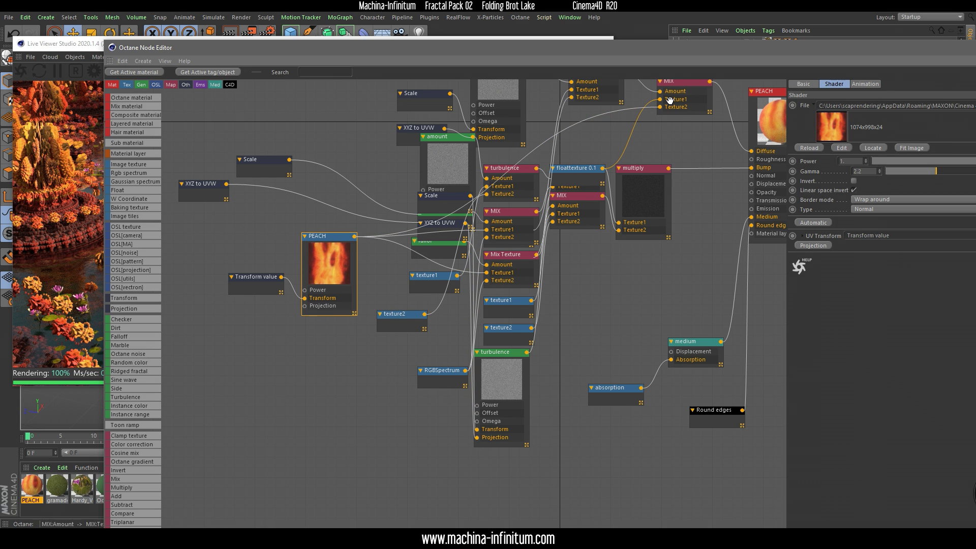
{"action": "middle_click_drag", "start_coordinate": [678, 146], "coordinate": [687, 201]}
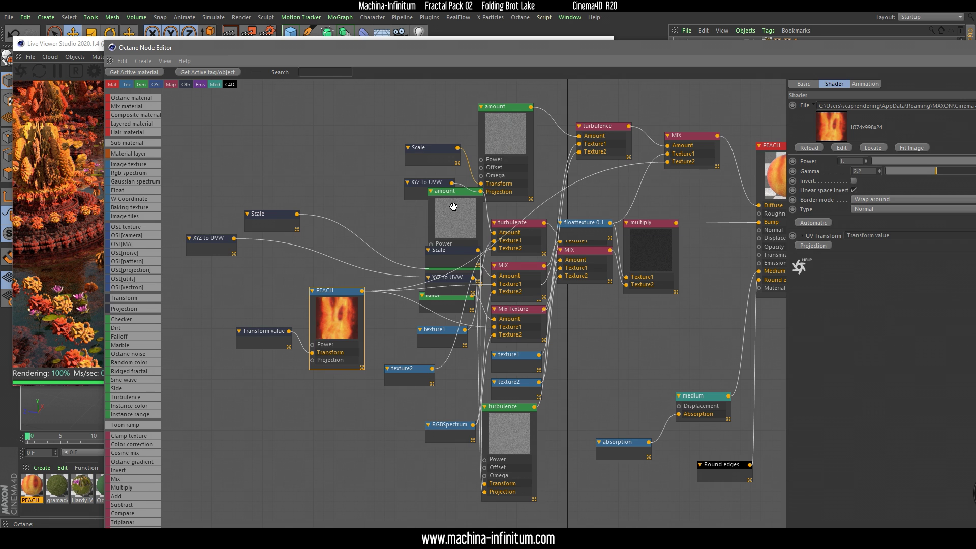
Separate the lower amount noise, fallof, MIX, floattexture, multiply, turbulence and Scale nodes so their connections are readable.
{"action": "left_click_drag", "start_coordinate": [453, 206], "coordinate": [383, 160]}
{"action": "left_click_drag", "start_coordinate": [437, 269], "coordinate": [432, 223]}
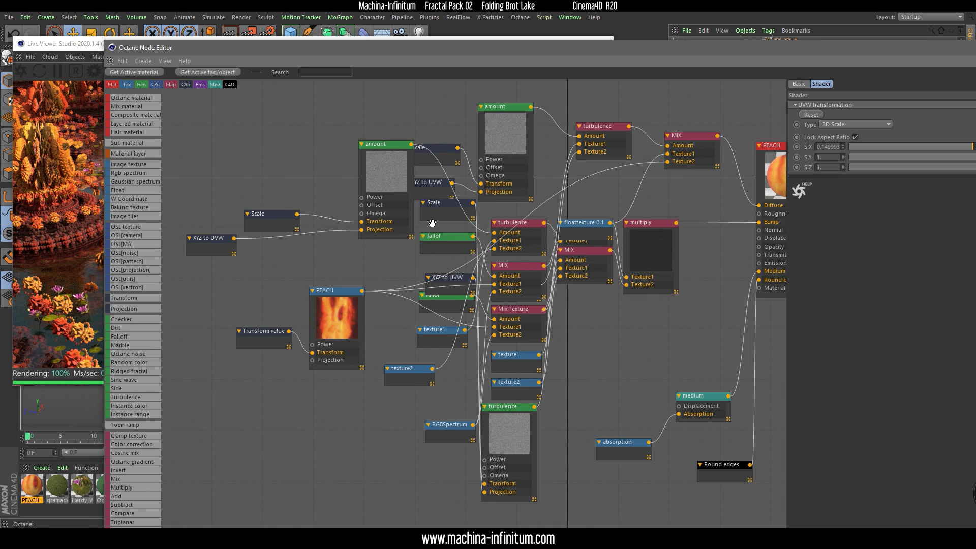
{"action": "left_click_drag", "start_coordinate": [587, 253], "coordinate": [597, 315]}
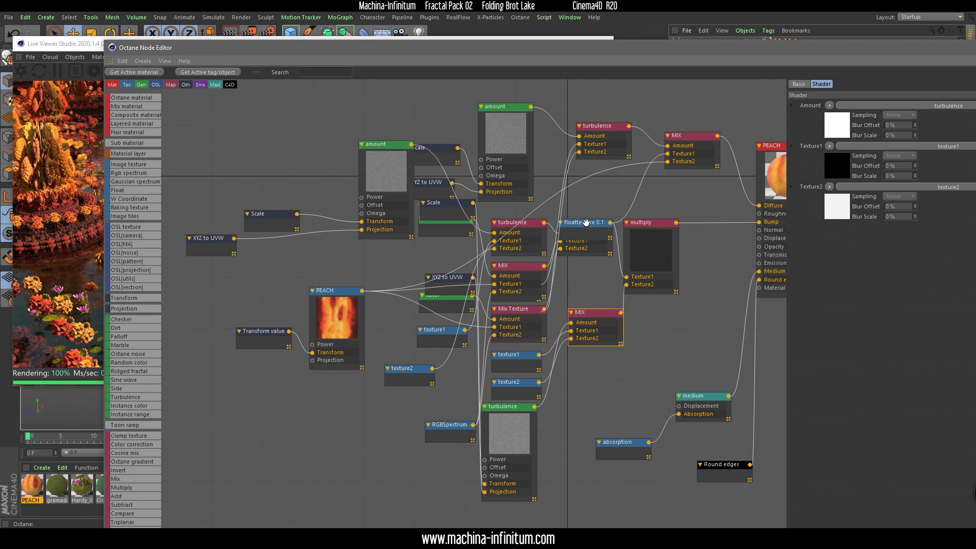
{"action": "left_click_drag", "start_coordinate": [585, 223], "coordinate": [588, 192]}
{"action": "left_click_drag", "start_coordinate": [635, 240], "coordinate": [674, 229]}
{"action": "left_click_drag", "start_coordinate": [513, 429], "coordinate": [551, 421]}
{"action": "left_click_drag", "start_coordinate": [445, 208], "coordinate": [419, 480]}
Add a Texture Projection node to the PEACH image texture's projection input and set it to Box.
{"action": "middle_click_drag", "start_coordinate": [367, 351], "coordinate": [424, 326]}
{"action": "left_click_drag", "start_coordinate": [390, 304], "coordinate": [390, 299]}
{"action": "left_click_drag", "start_coordinate": [369, 331], "coordinate": [344, 349]}
{"action": "left_click", "coordinate": [394, 334]}
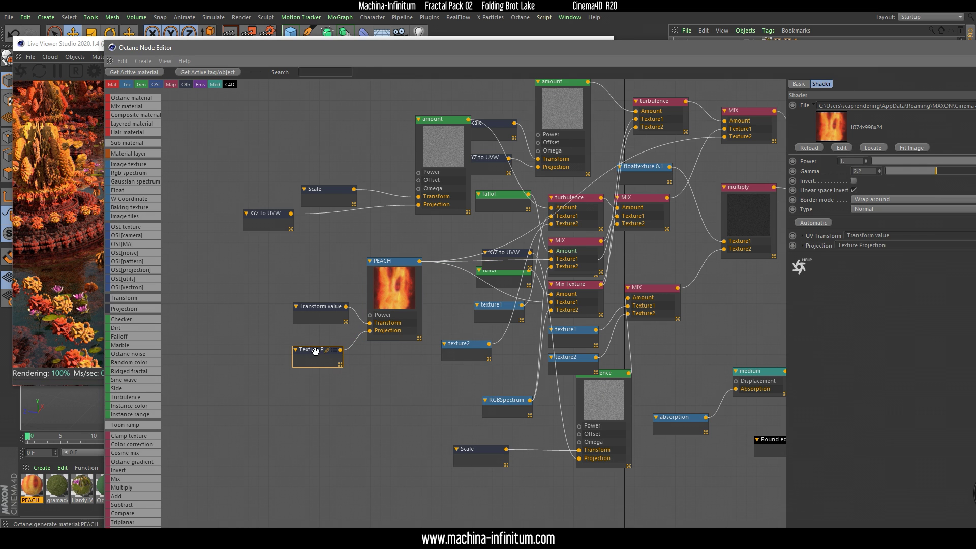
{"action": "left_click", "coordinate": [879, 106]}
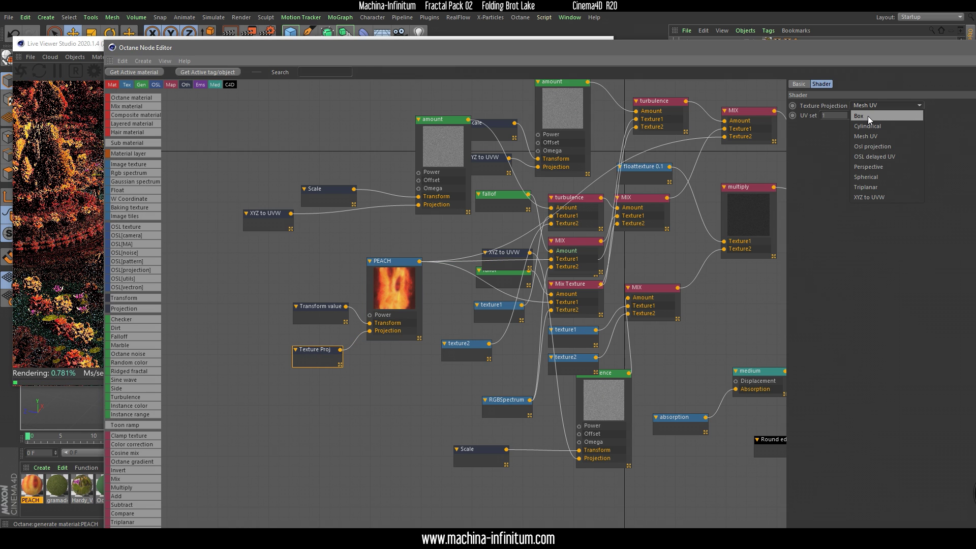
{"action": "left_click", "coordinate": [866, 116]}
Lock the Box projection's aspect ratio, widen the parameter area and arrange the Node Editor beside the live render.
{"action": "left_click", "coordinate": [88, 45]}
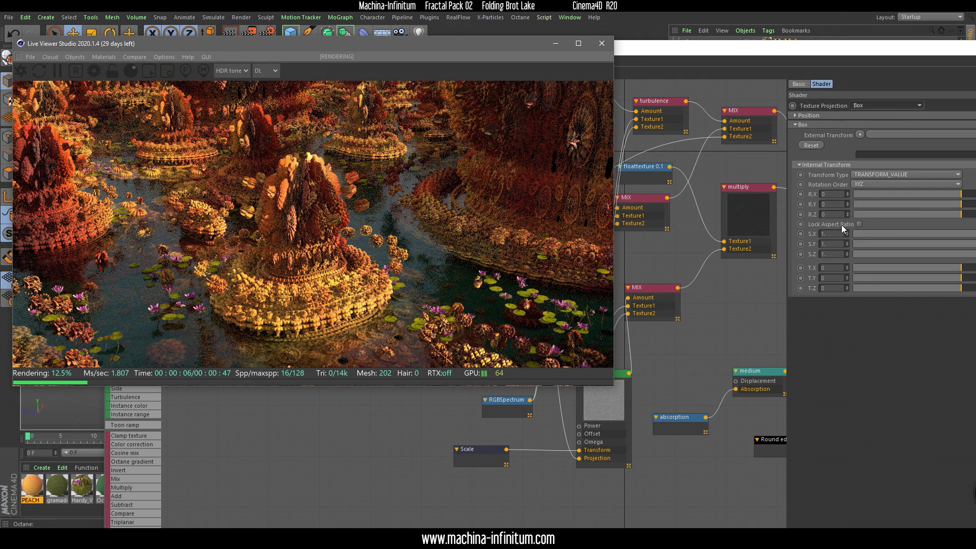
{"action": "left_click", "coordinate": [859, 224]}
{"action": "left_click", "coordinate": [859, 224]}
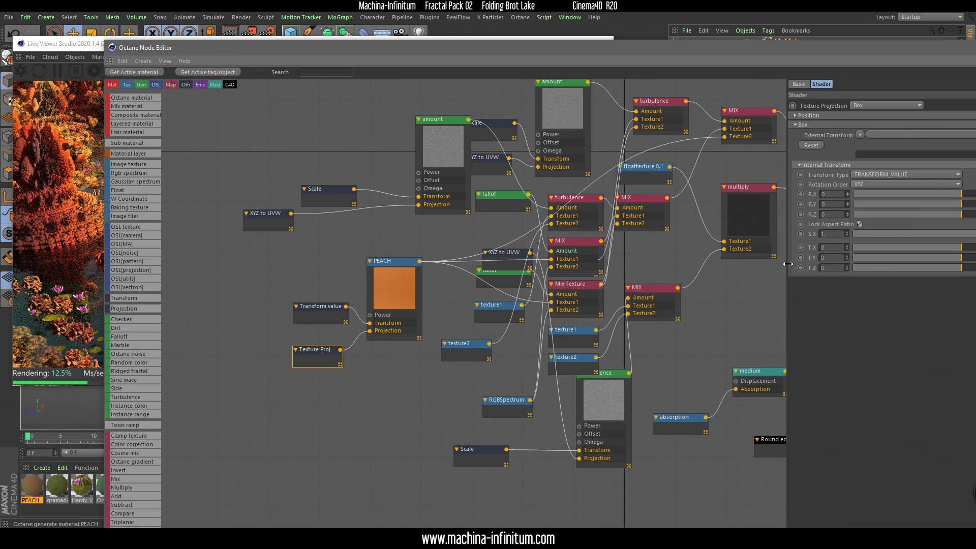
{"action": "left_click_drag", "start_coordinate": [788, 264], "coordinate": [680, 264]}
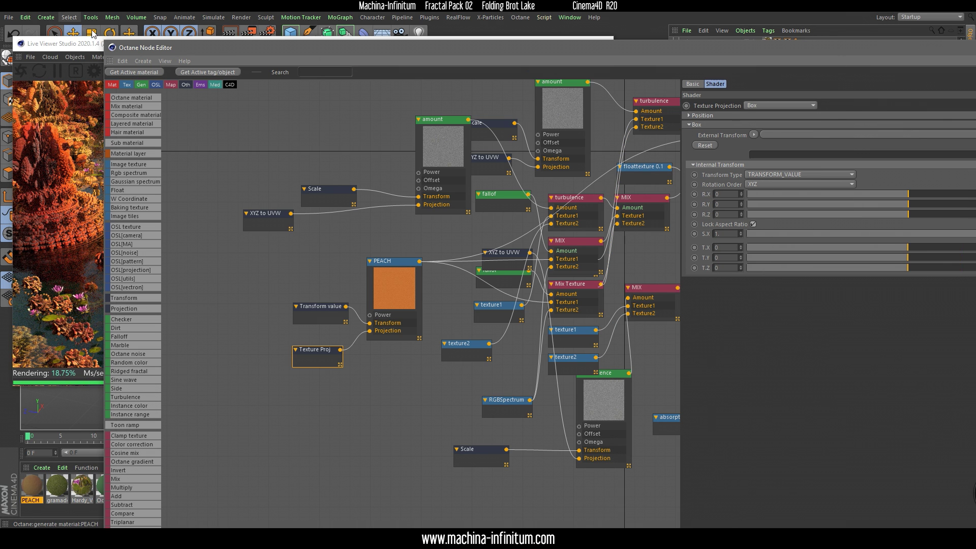
{"action": "left_click_drag", "start_coordinate": [105, 43], "coordinate": [601, 96]}
{"action": "left_click_drag", "start_coordinate": [418, 49], "coordinate": [412, 28]}
{"action": "left_click_drag", "start_coordinate": [754, 100], "coordinate": [527, 68]}
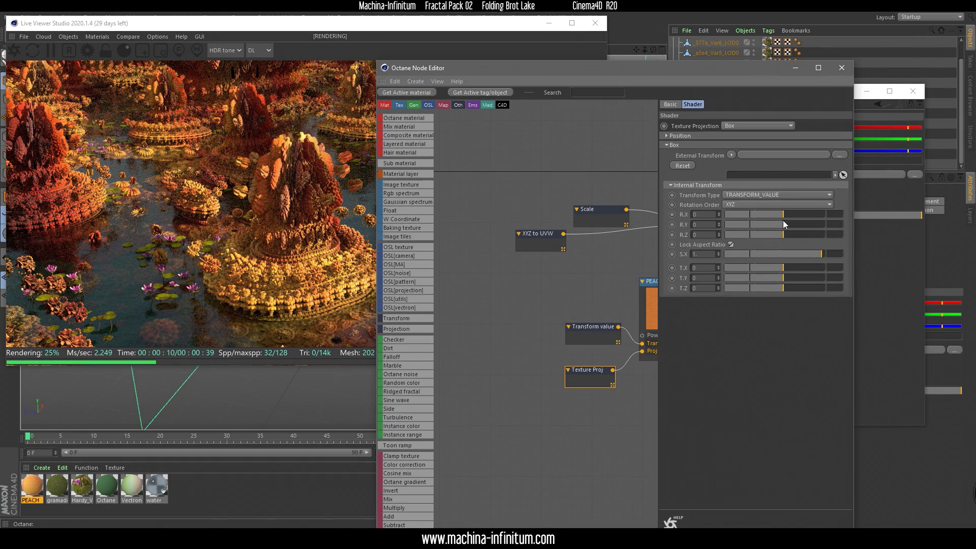
Reduce the PEACH texture's Box projection scale to about 0.0266.
{"action": "left_click_drag", "start_coordinate": [824, 250], "coordinate": [793, 255]}
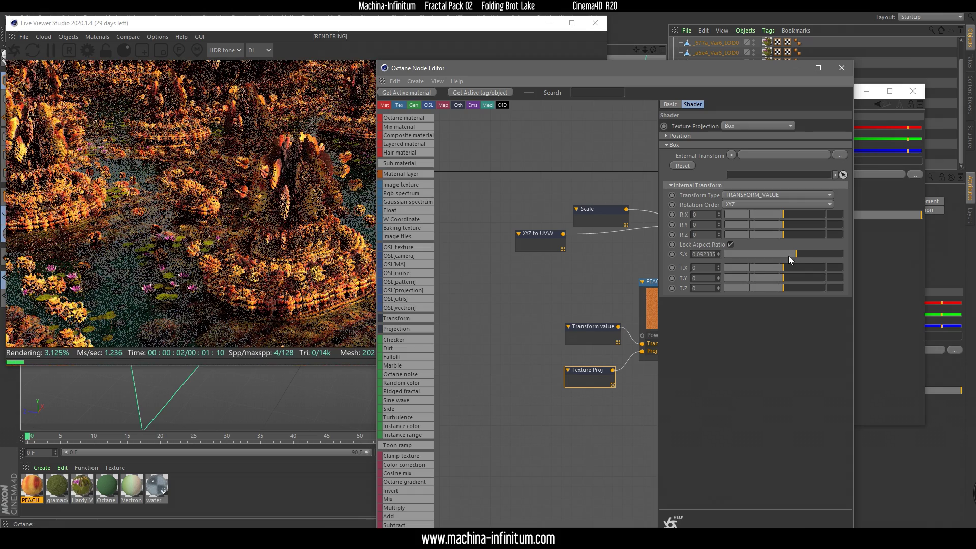
{"action": "left_click", "coordinate": [788, 257]}
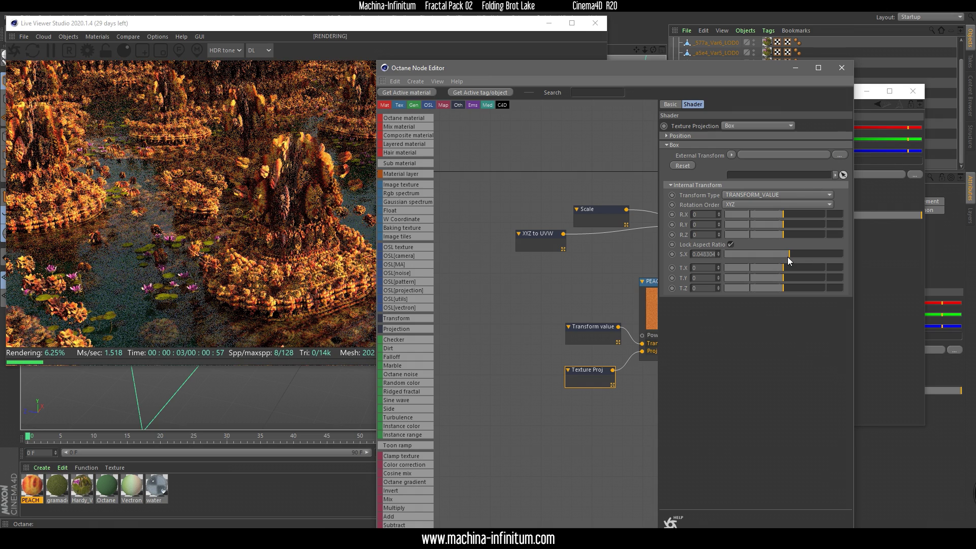
{"action": "left_click", "coordinate": [782, 256]}
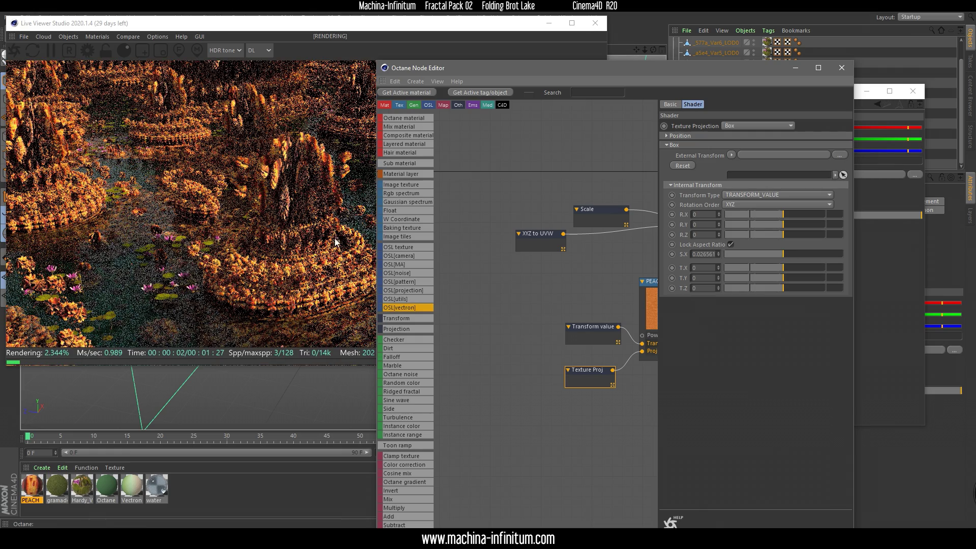
Bring the live render to the front and close the Node Editor and the leftover material windows.
{"action": "left_click", "coordinate": [261, 26]}
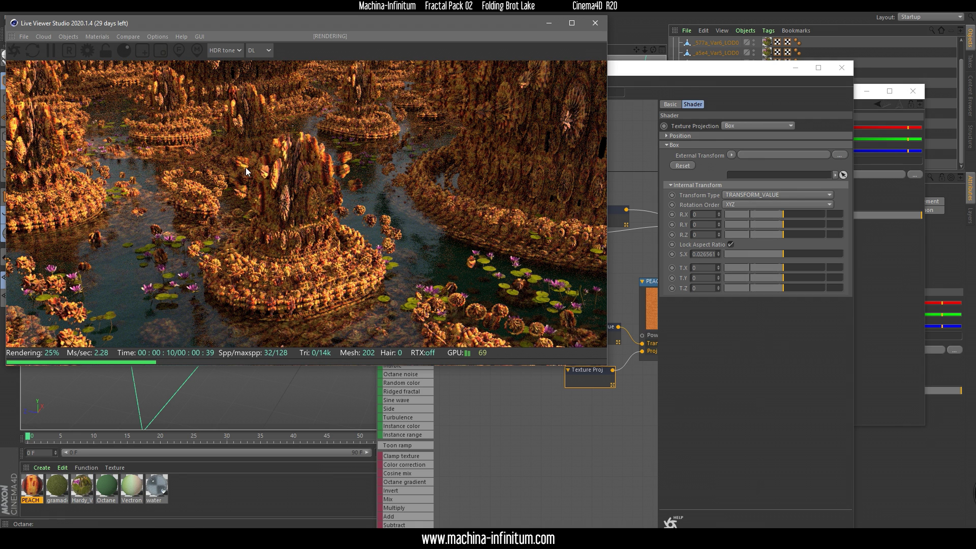
{"action": "left_click", "coordinate": [841, 68]}
{"action": "left_click", "coordinate": [911, 93]}
{"action": "left_click", "coordinate": [912, 93]}
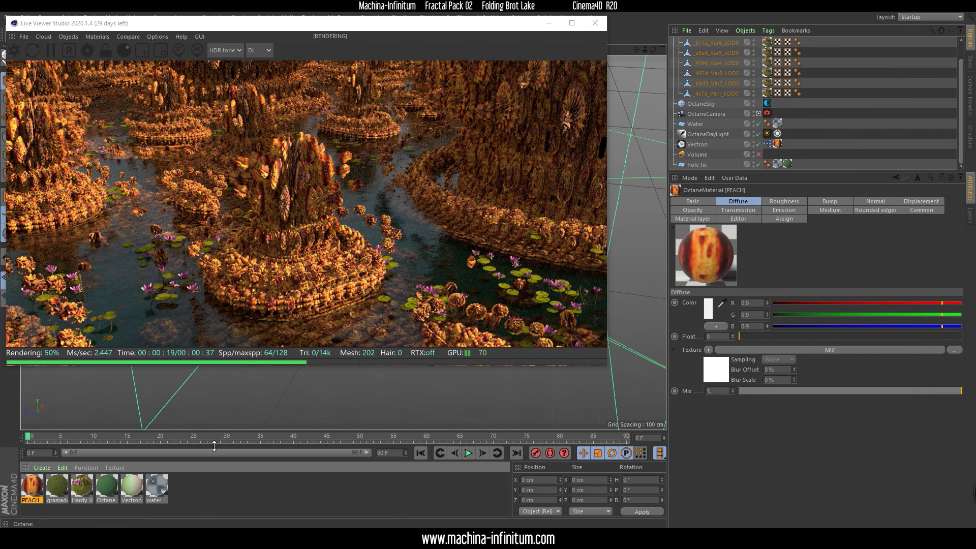
Replace the Vectron object's material with gramado and open that material's graph in the Node Editor.
{"action": "mouse_move", "coordinate": [777, 146]}
{"action": "left_mouse_down"}
{"action": "mouse_move", "coordinate": [731, 163]}
{"action": "mouse_move", "coordinate": [777, 144]}
{"action": "left_mouse_up"}
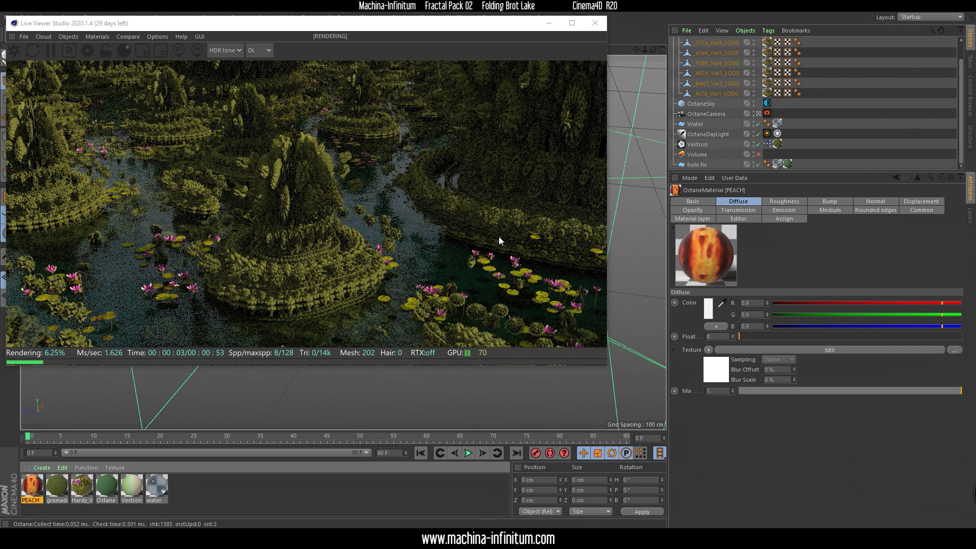
{"action": "double_click", "coordinate": [57, 485]}
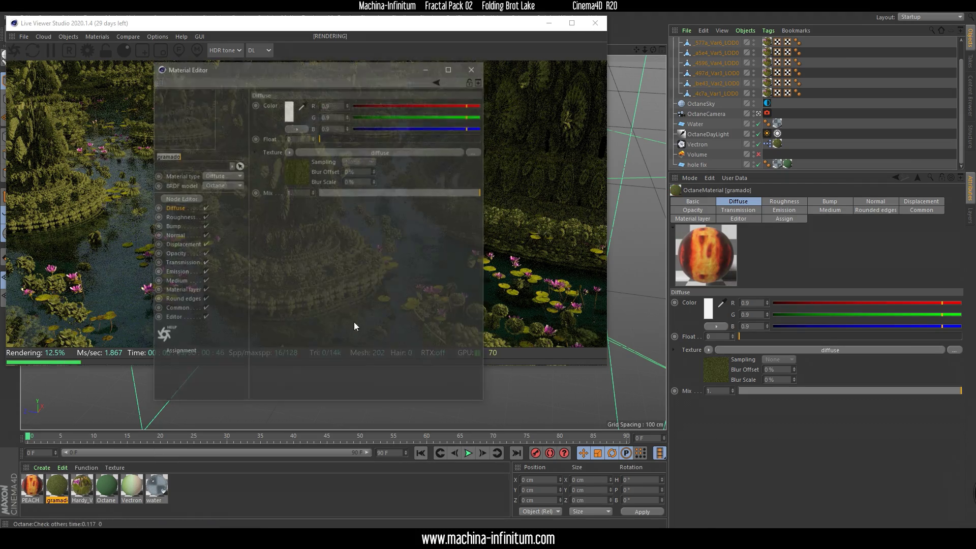
{"action": "left_click_drag", "start_coordinate": [261, 69], "coordinate": [674, 108]}
{"action": "left_click", "coordinate": [600, 240]}
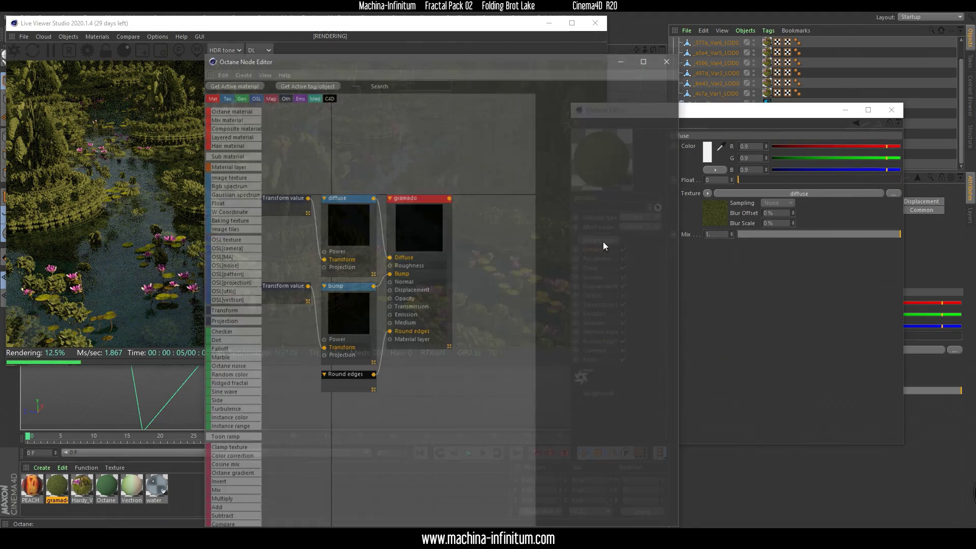
Select the bump image texture, close the Material Editor and move the Node Editor clear of the central render area.
{"action": "middle_click_drag", "start_coordinate": [492, 169], "coordinate": [449, 144]}
{"action": "left_click", "coordinate": [471, 295]}
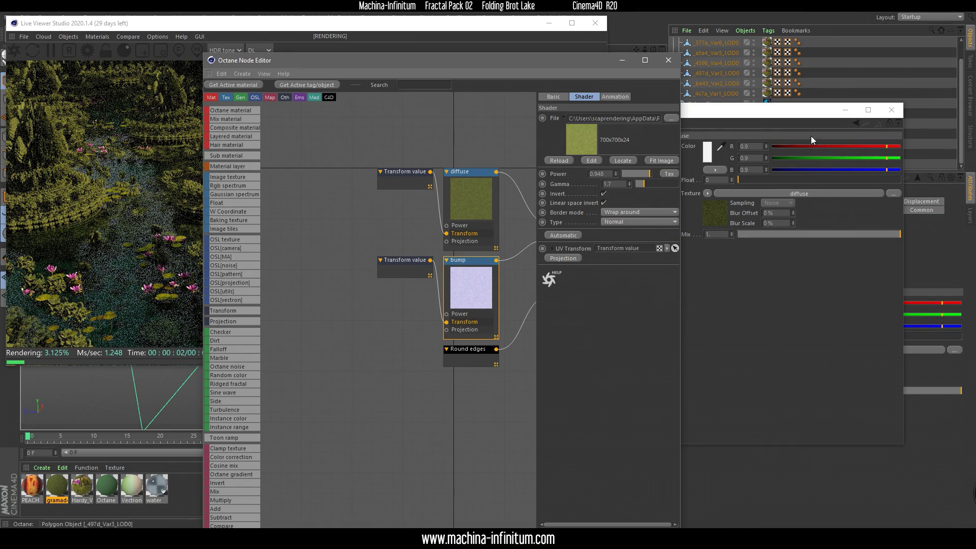
{"action": "left_click", "coordinate": [891, 110]}
{"action": "left_click_drag", "start_coordinate": [528, 65], "coordinate": [795, 54]}
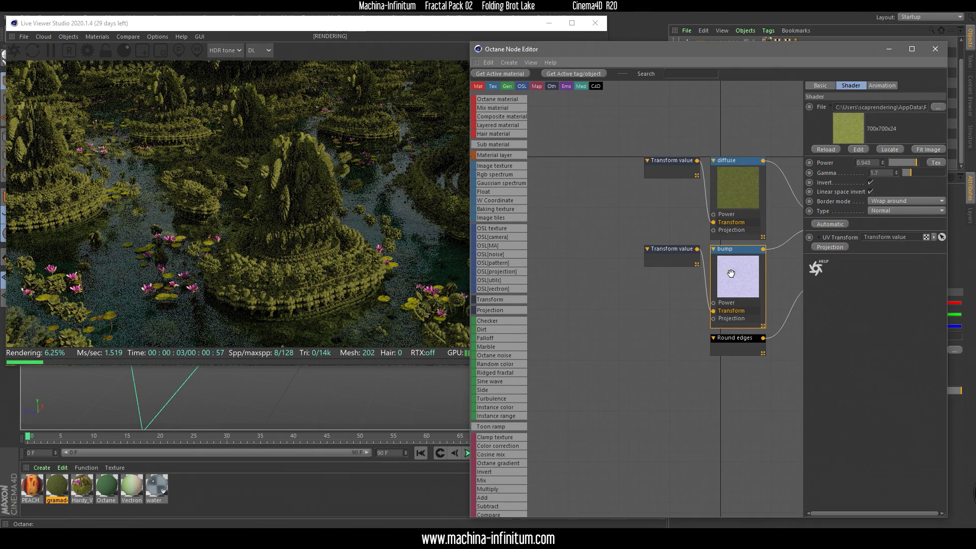
Add one shared Texture Projection node to the diffuse and bump image textures and set it to Box.
{"action": "left_click", "coordinate": [725, 174]}
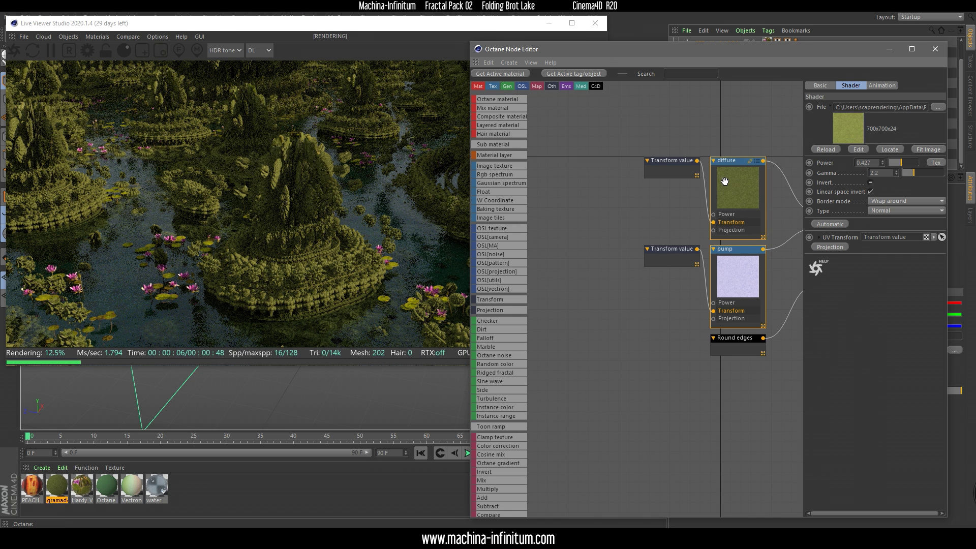
{"action": "right_click", "coordinate": [724, 181]}
{"action": "mouse_move", "coordinate": [749, 222]}
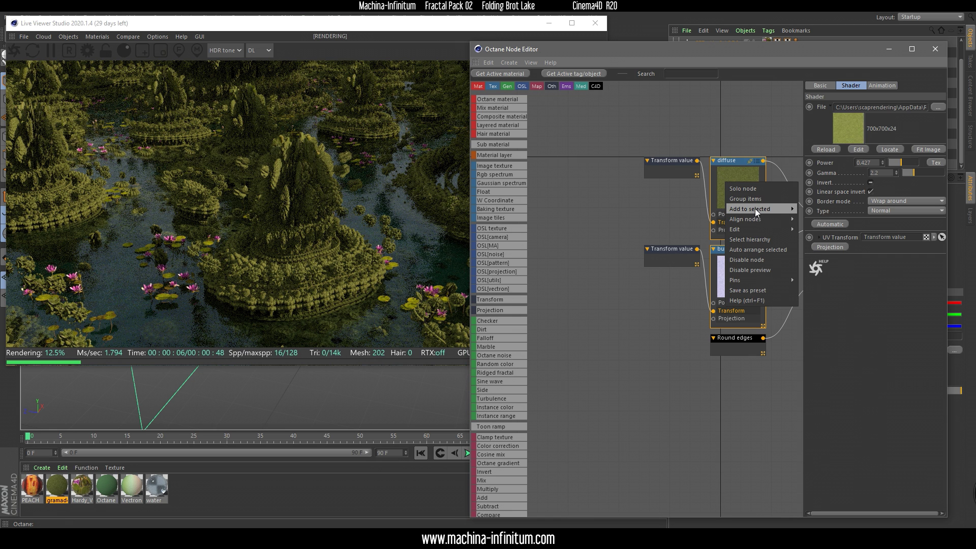
{"action": "left_click", "coordinate": [808, 222]}
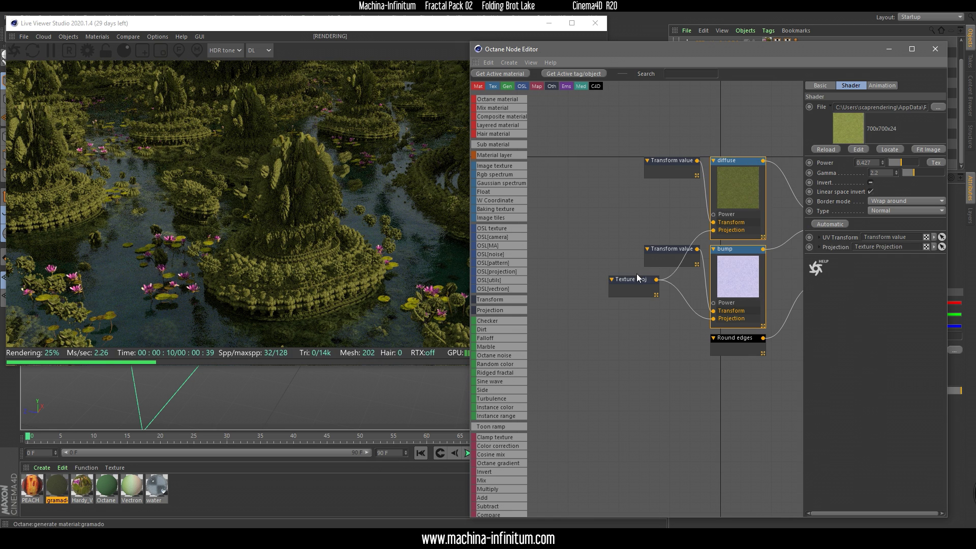
{"action": "left_click", "coordinate": [894, 109]}
{"action": "left_click", "coordinate": [881, 61]}
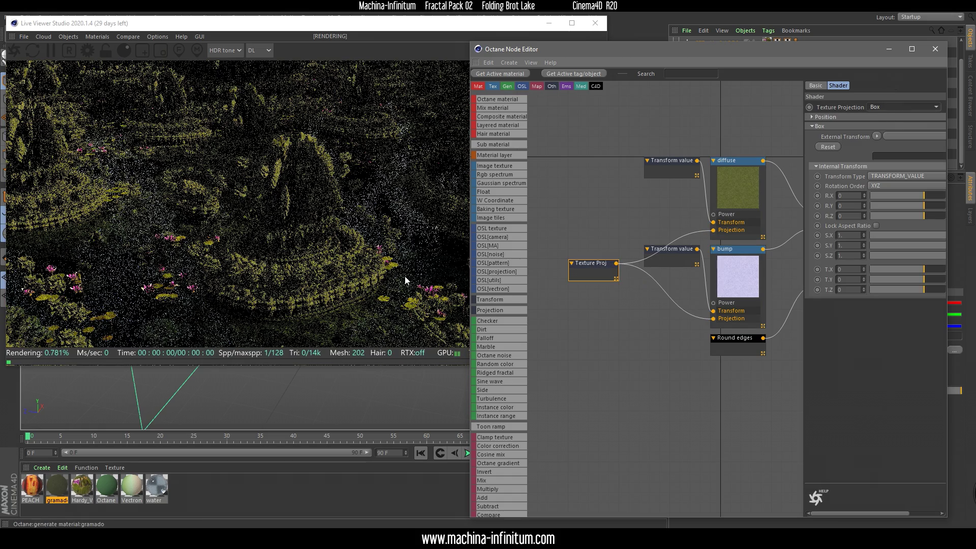
Limit the live render to a region over the lower part of the central fractal island.
{"action": "left_click", "coordinate": [143, 50]}
{"action": "mouse_move", "coordinate": [222, 206]}
{"action": "left_mouse_down"}
{"action": "mouse_move", "coordinate": [286, 268]}
{"action": "mouse_move", "coordinate": [377, 299]}
{"action": "mouse_move", "coordinate": [361, 306]}
{"action": "left_mouse_up"}
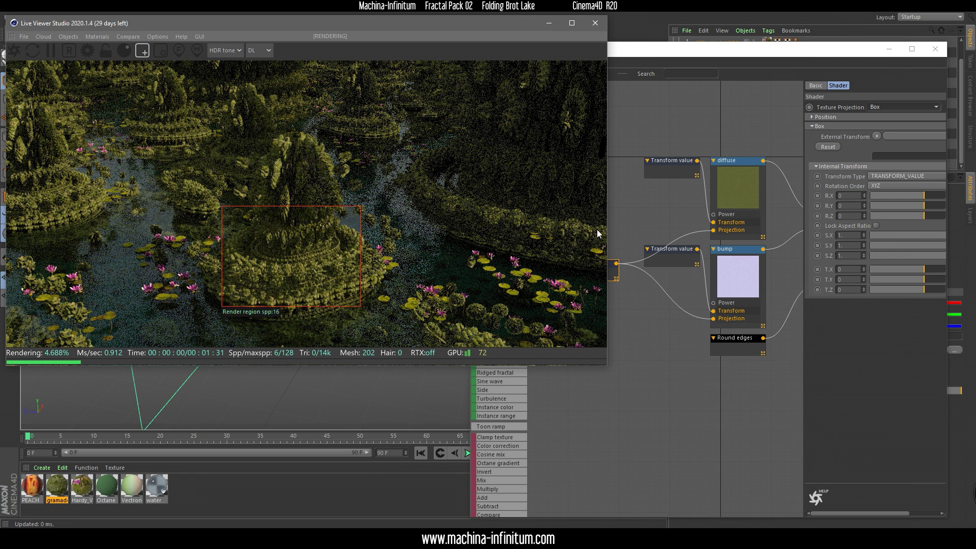
{"action": "left_click", "coordinate": [629, 312]}
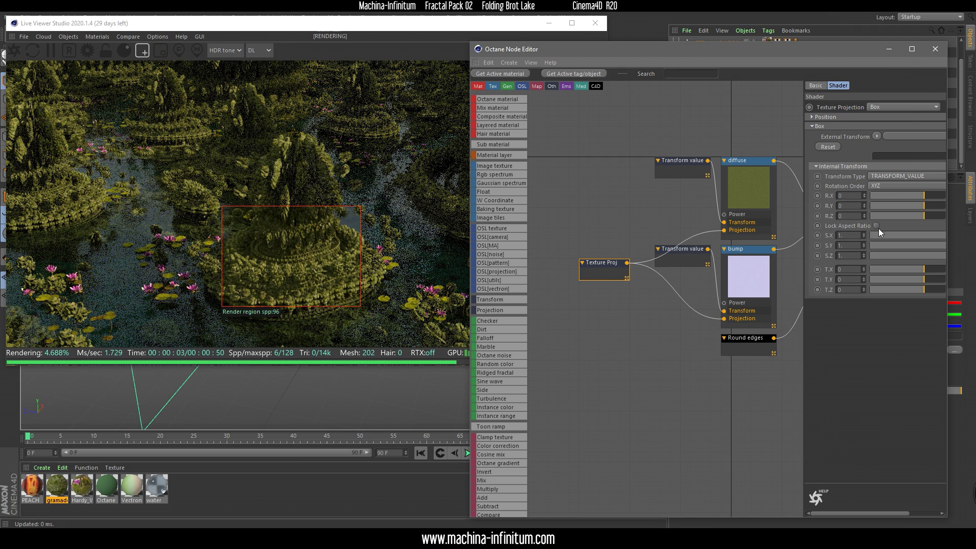
Widen the parameter area, lock the gramado Box projection's aspect ratio and set its scale to about 2.75.
{"action": "left_click_drag", "start_coordinate": [804, 225], "coordinate": [652, 223]}
{"action": "left_click", "coordinate": [724, 226]}
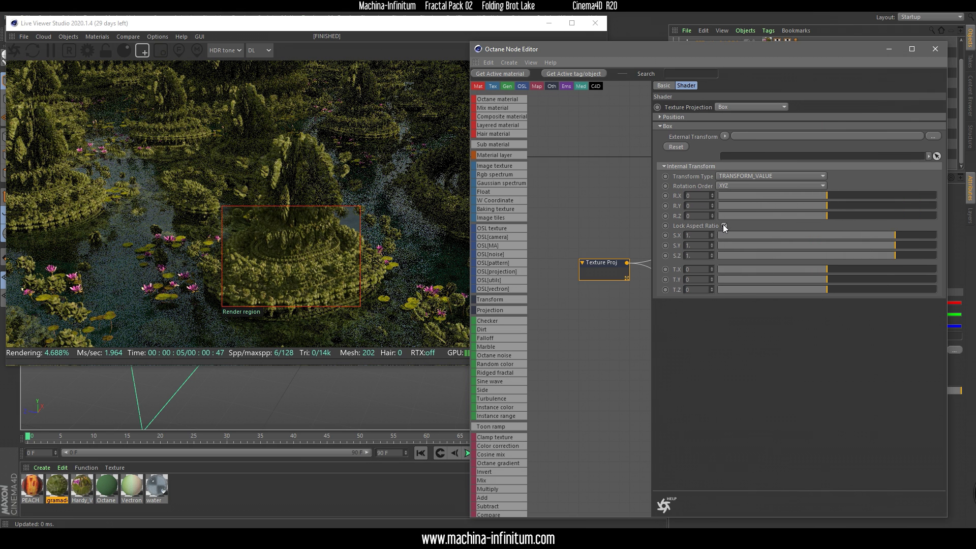
{"action": "left_click_drag", "start_coordinate": [880, 238], "coordinate": [865, 237]}
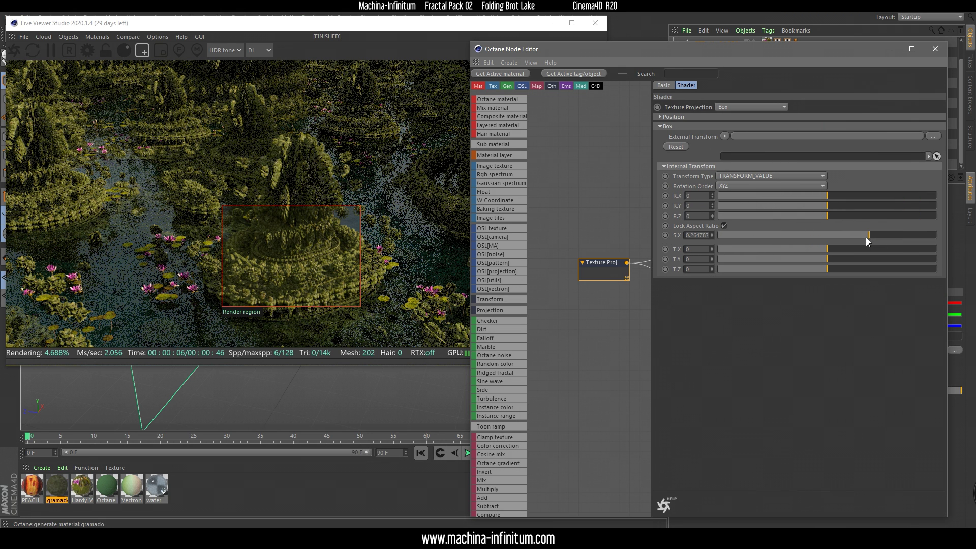
{"action": "left_click_drag", "start_coordinate": [865, 237], "coordinate": [858, 234]}
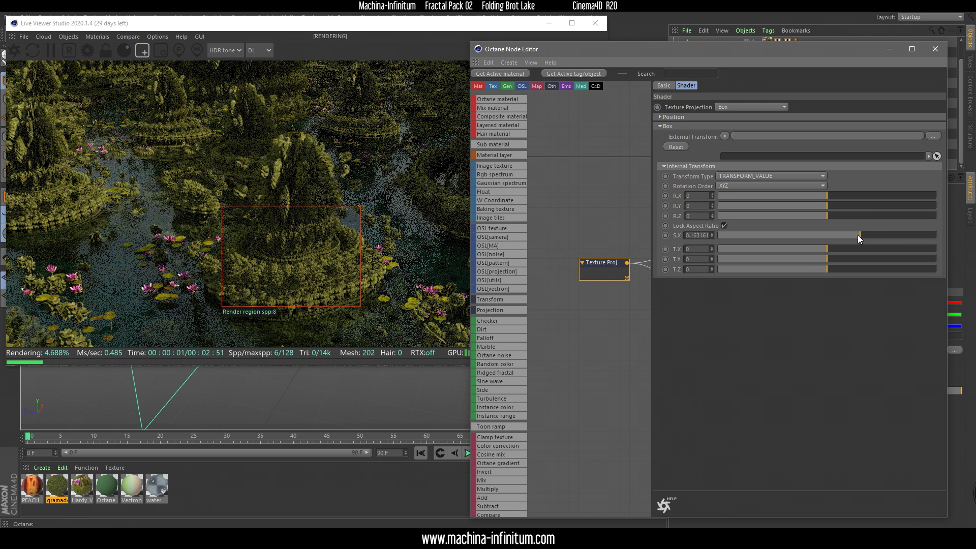
{"action": "left_click_drag", "start_coordinate": [858, 235], "coordinate": [922, 234]}
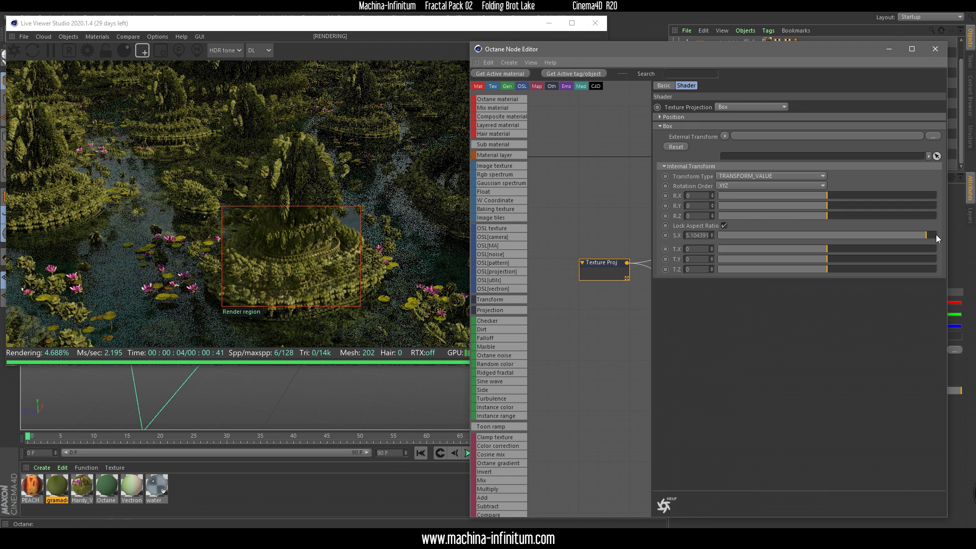
{"action": "left_click", "coordinate": [936, 236]}
{"action": "left_click_drag", "start_coordinate": [916, 236], "coordinate": [911, 237]}
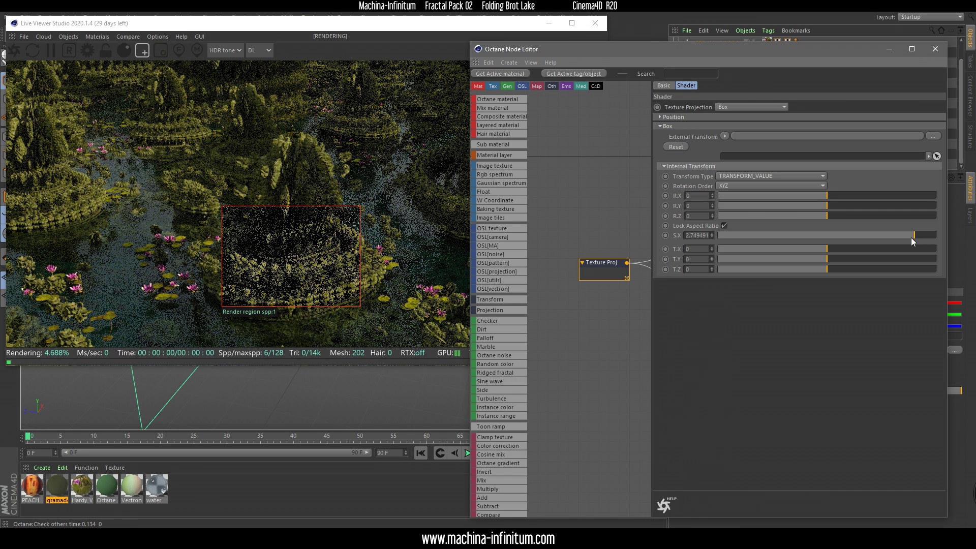
Insert a Color correction node between the diffuse texture and gramado's Diffuse channel, setting its contrast to about 0.0113.
{"action": "middle_click_drag", "start_coordinate": [586, 215], "coordinate": [502, 212]}
{"action": "mouse_move", "coordinate": [580, 198]}
{"action": "middle_mouse_down"}
{"action": "mouse_move", "coordinate": [511, 203]}
{"action": "mouse_move", "coordinate": [584, 192]}
{"action": "middle_mouse_up"}
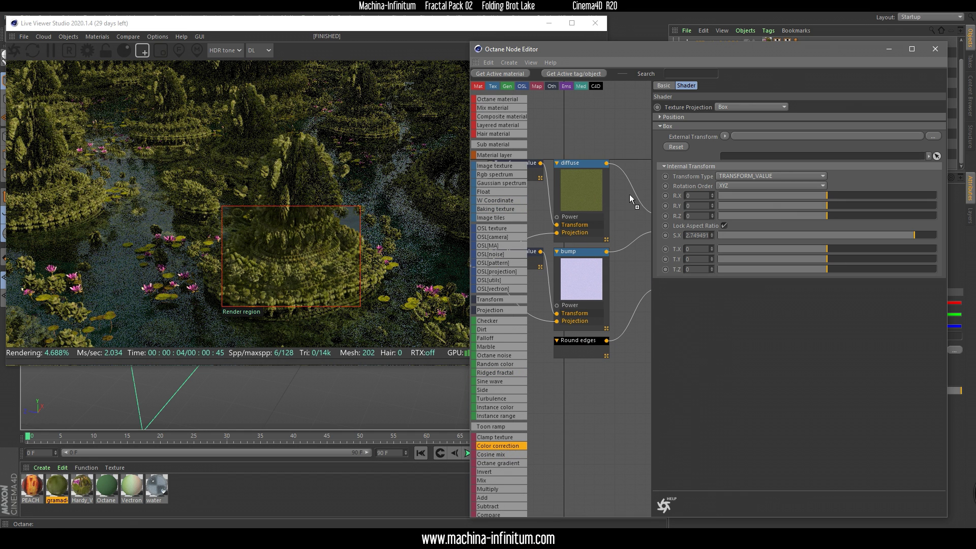
{"action": "left_click_drag", "start_coordinate": [629, 194], "coordinate": [631, 194]}
{"action": "middle_click_drag", "start_coordinate": [587, 120], "coordinate": [515, 99]}
{"action": "left_click", "coordinate": [548, 174]}
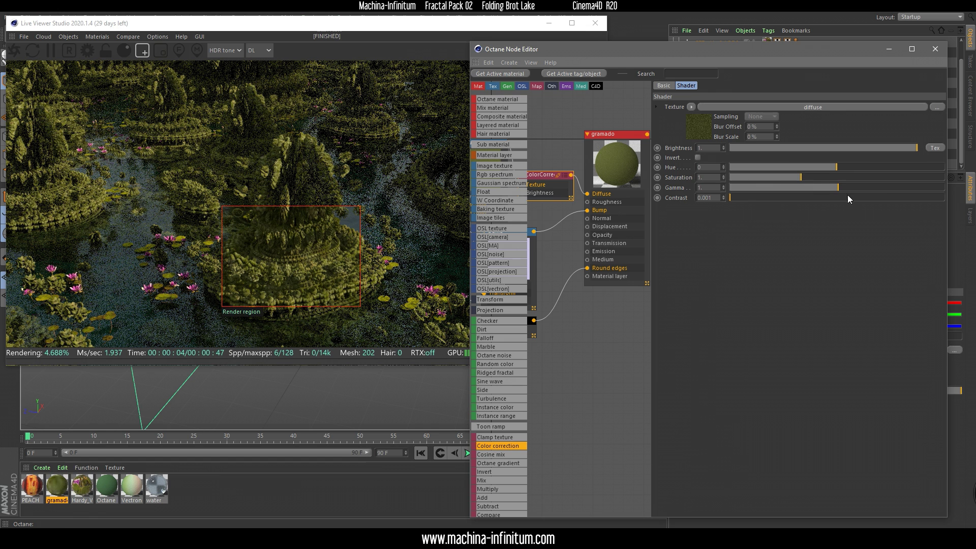
{"action": "left_click_drag", "start_coordinate": [737, 196], "coordinate": [767, 197]}
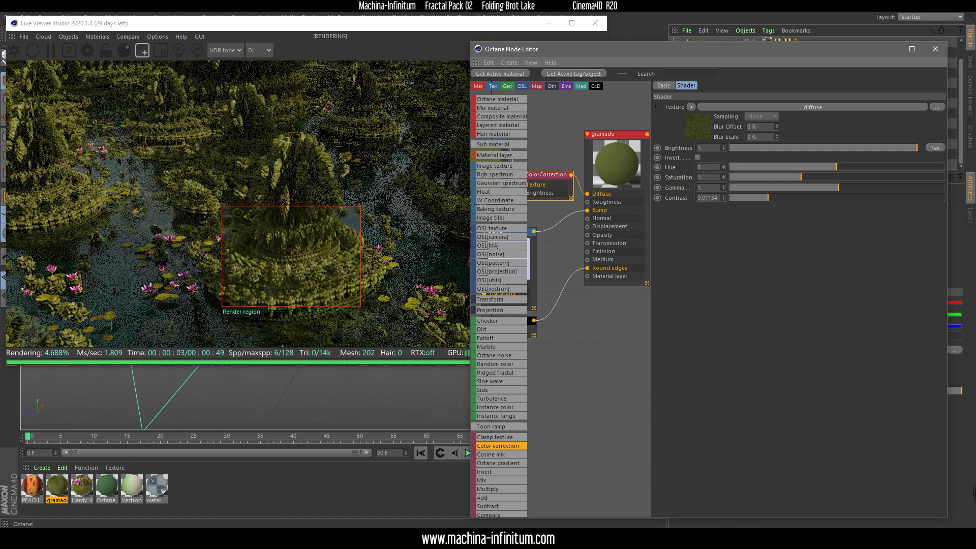
Turn off the live render region and reassign the Vectron material to the Vectron object.
{"action": "left_click", "coordinate": [933, 51]}
{"action": "left_click", "coordinate": [142, 50]}
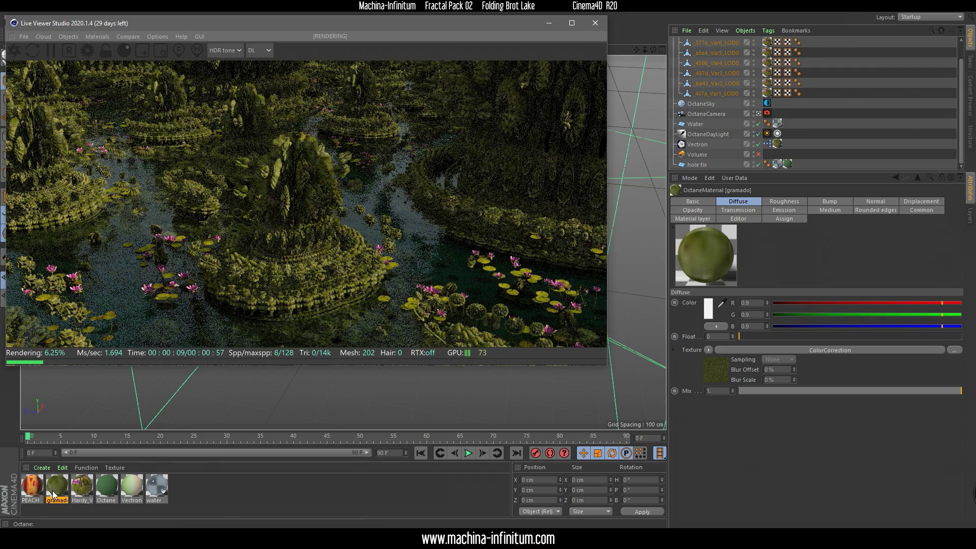
{"action": "left_click", "coordinate": [33, 486]}
{"action": "left_click", "coordinate": [54, 489]}
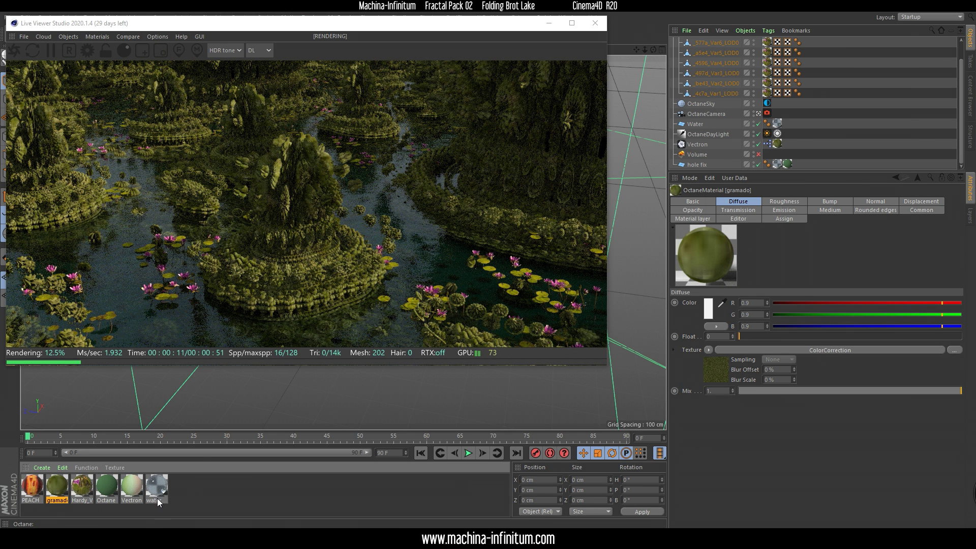
{"action": "left_click_drag", "start_coordinate": [250, 421], "coordinate": [779, 154]}
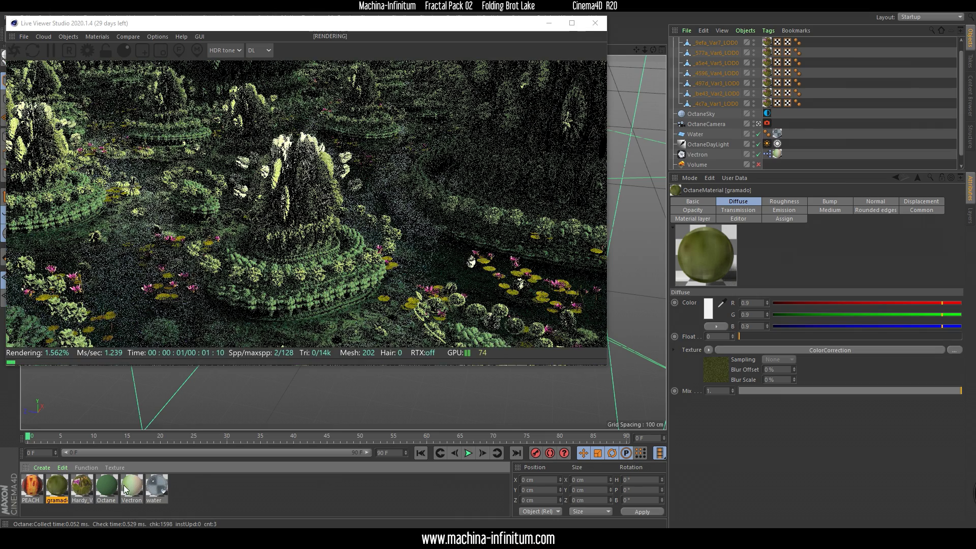
Store the current live render for A/B comparison and place the divider just beside the central fractal island.
{"action": "left_click_drag", "start_coordinate": [273, 23], "coordinate": [325, 38]}
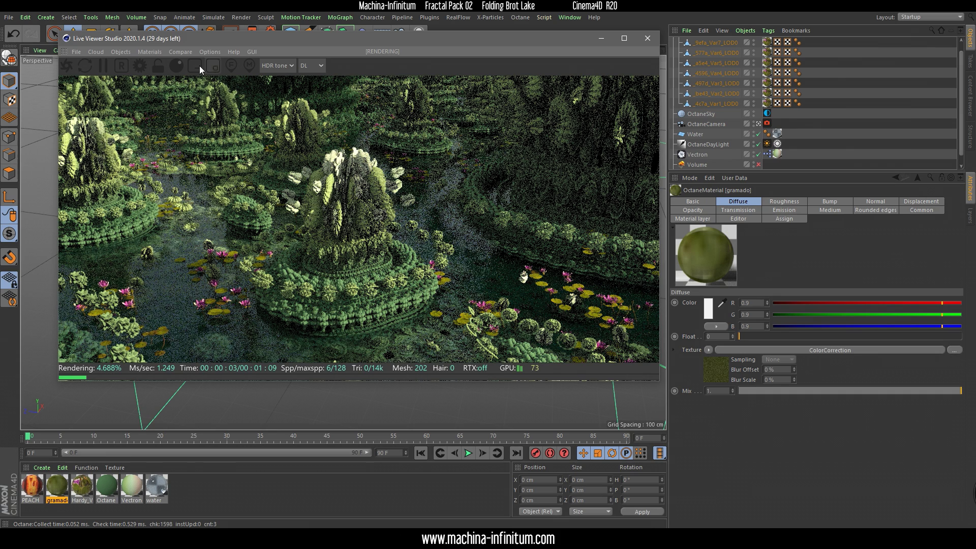
{"action": "left_click", "coordinate": [178, 51]}
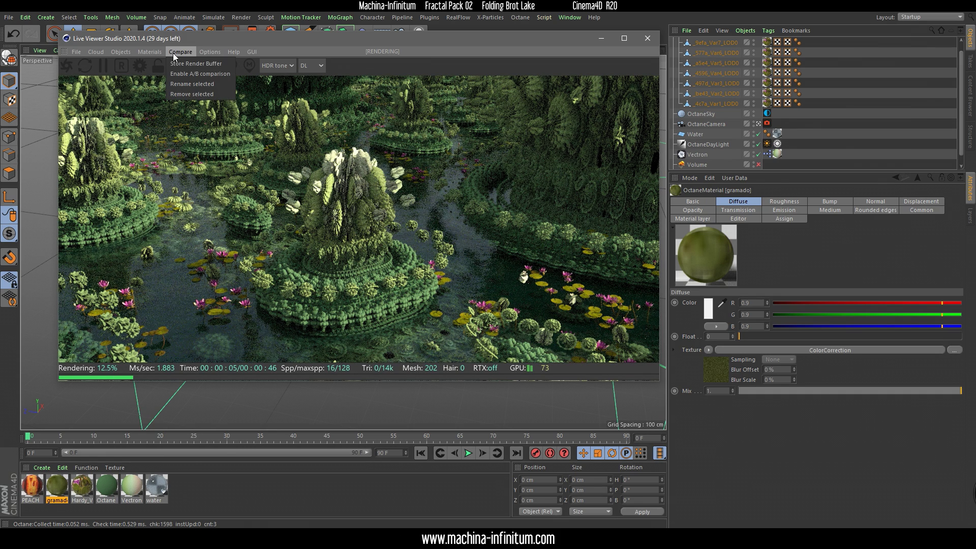
{"action": "left_click", "coordinate": [185, 63]}
{"action": "left_click_drag", "start_coordinate": [358, 217], "coordinate": [258, 224]}
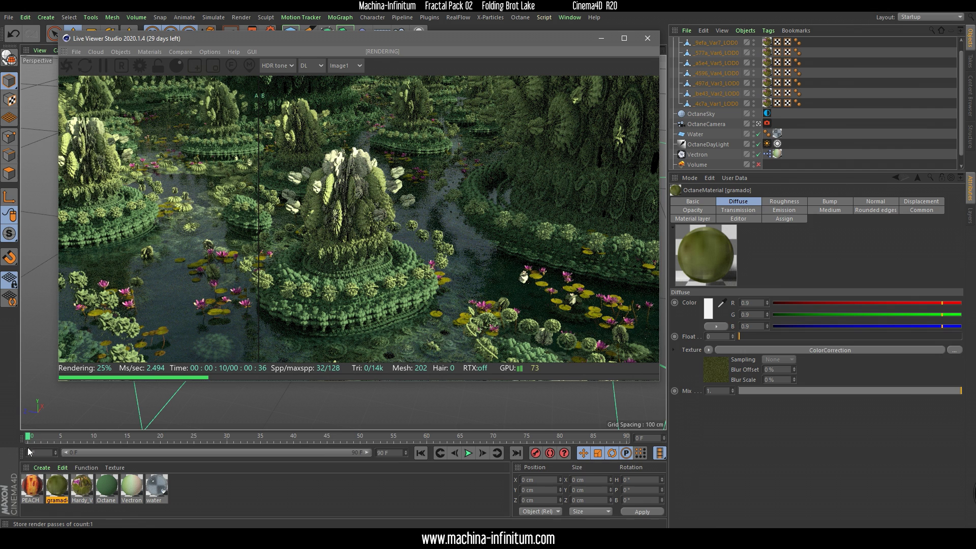
{"action": "left_click", "coordinate": [42, 467]}
{"action": "mouse_move", "coordinate": [62, 360]}
{"action": "mouse_move", "coordinate": [212, 360]}
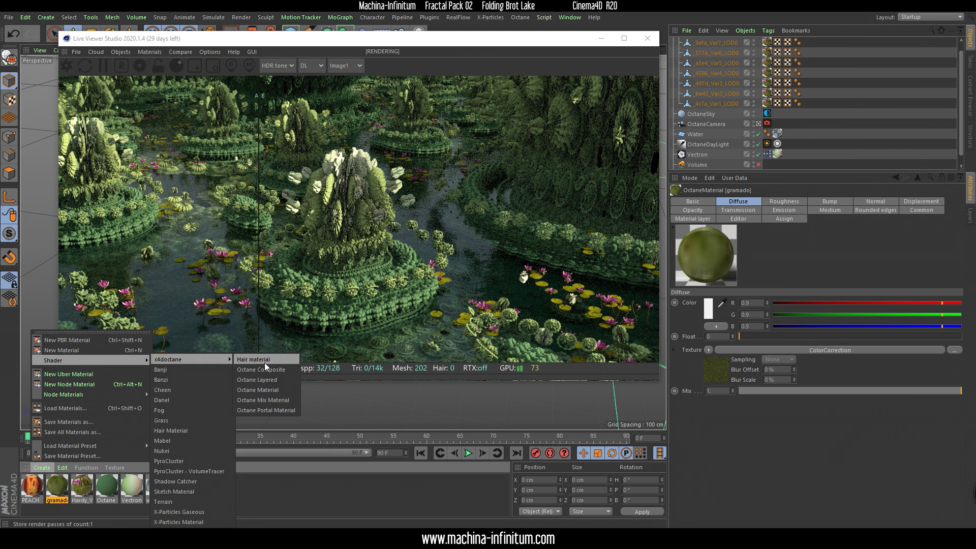
{"action": "left_click", "coordinate": [275, 389]}
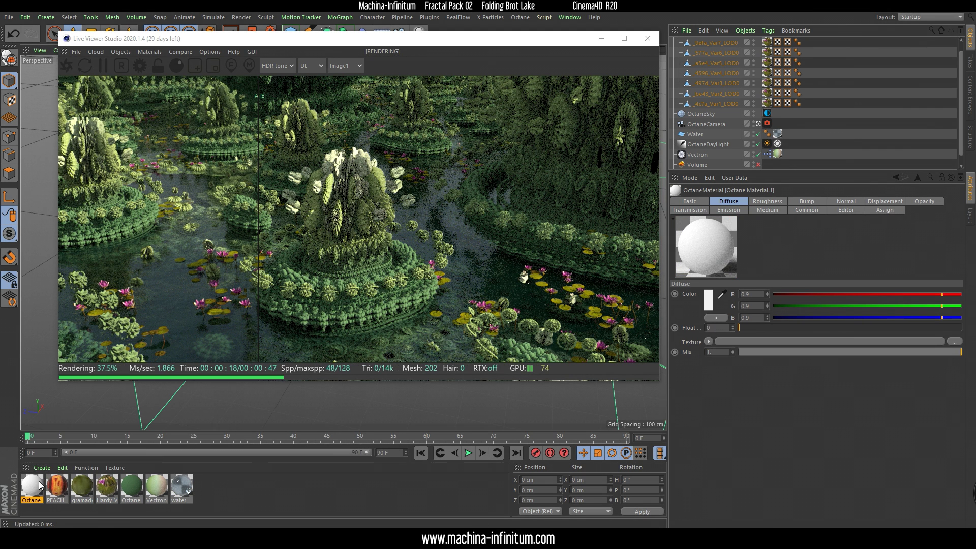
{"action": "double_click", "coordinate": [31, 485]}
{"action": "left_click_drag", "start_coordinate": [255, 69], "coordinate": [544, 75]}
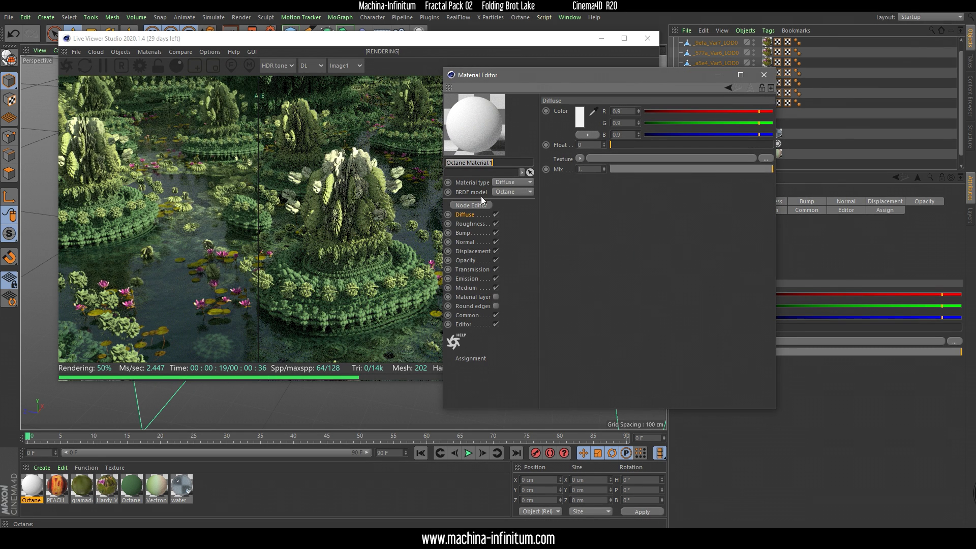
{"action": "left_click", "coordinate": [764, 74]}
{"action": "left_click", "coordinate": [56, 489]}
{"action": "left_click", "coordinate": [42, 497]}
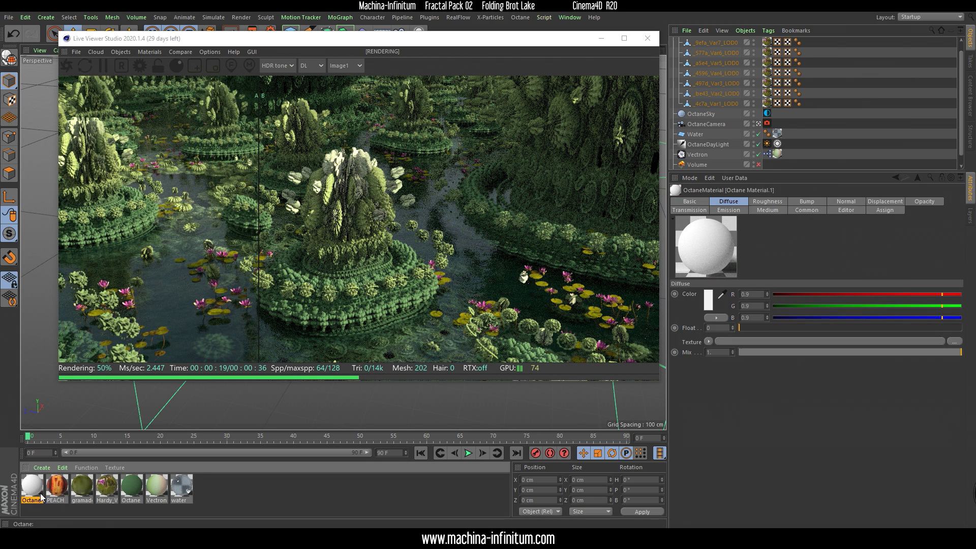
{"action": "key", "text": "Delete"}
{"action": "left_click", "coordinate": [42, 466]}
{"action": "mouse_move", "coordinate": [63, 360]}
{"action": "left_click", "coordinate": [160, 369]}
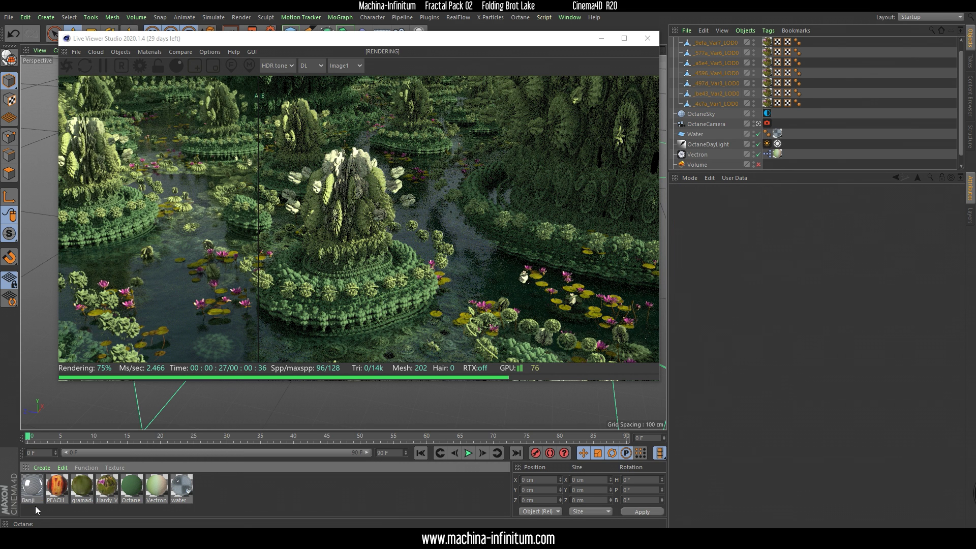
{"action": "key", "text": "Delete"}
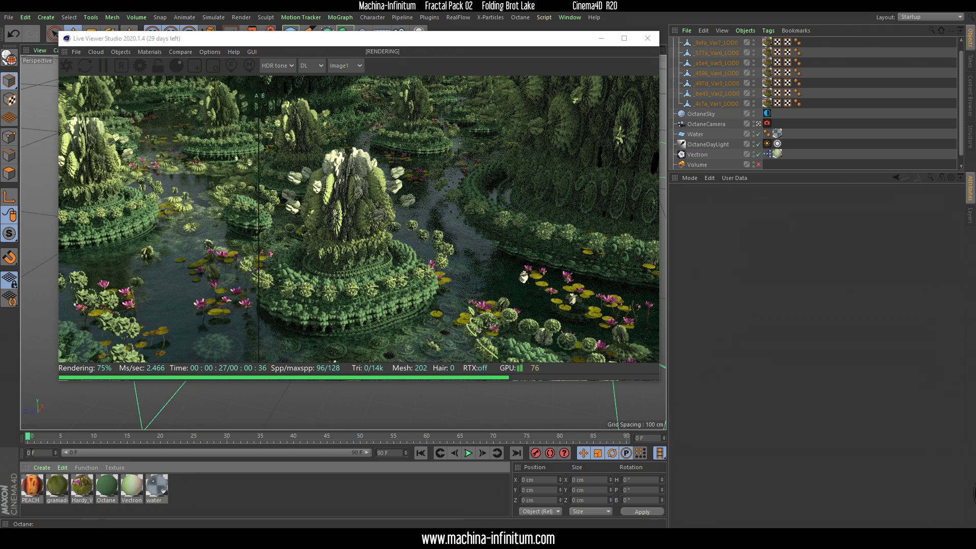
Create a new Octane Mix Material.
{"action": "left_click", "coordinate": [40, 467]}
{"action": "mouse_move", "coordinate": [53, 360]}
{"action": "mouse_move", "coordinate": [200, 358]}
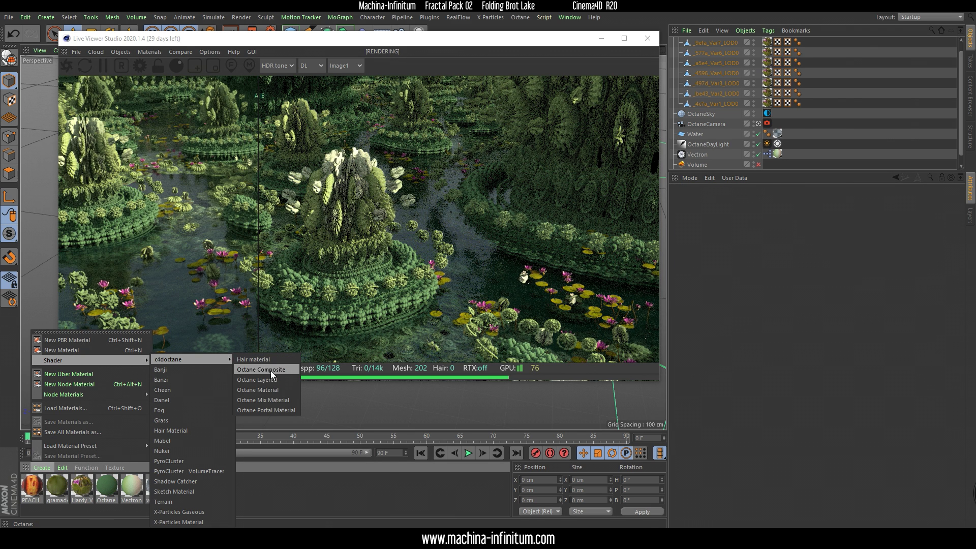
{"action": "left_click", "coordinate": [273, 399]}
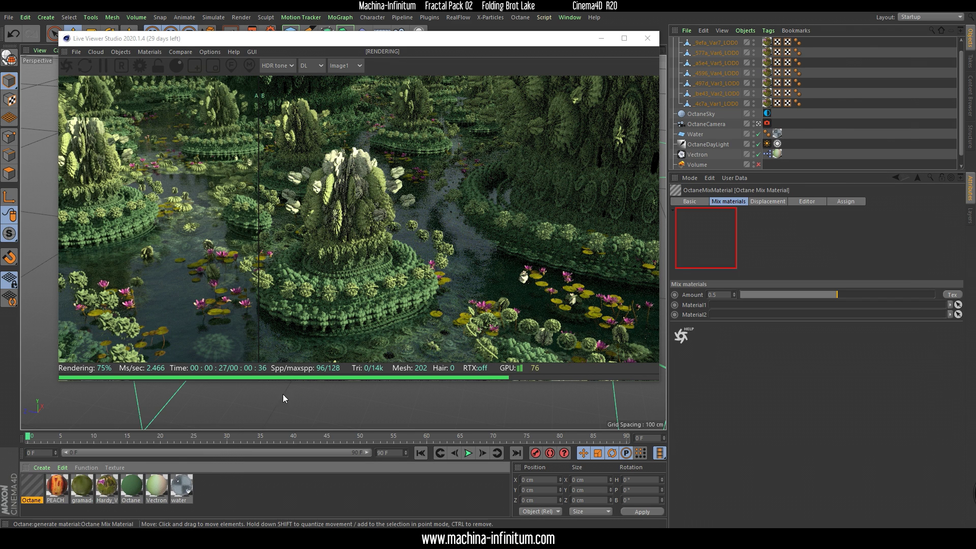
Pause the live render and open the Octane Mix Material's graph in the Node Editor.
{"action": "double_click", "coordinate": [32, 489]}
{"action": "left_click_drag", "start_coordinate": [206, 71], "coordinate": [514, 95]}
{"action": "left_click", "coordinate": [102, 66]}
{"action": "left_click", "coordinate": [685, 256]}
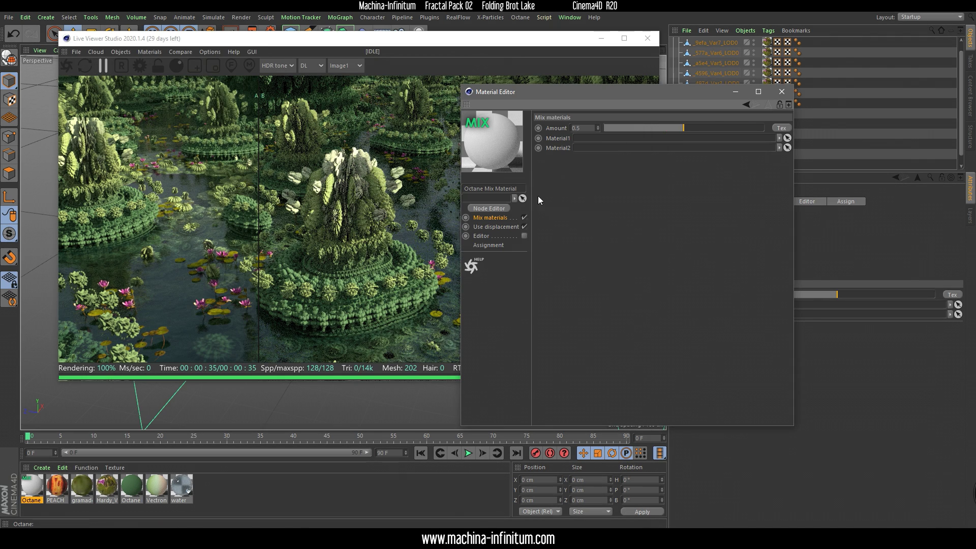
{"action": "left_click", "coordinate": [488, 209]}
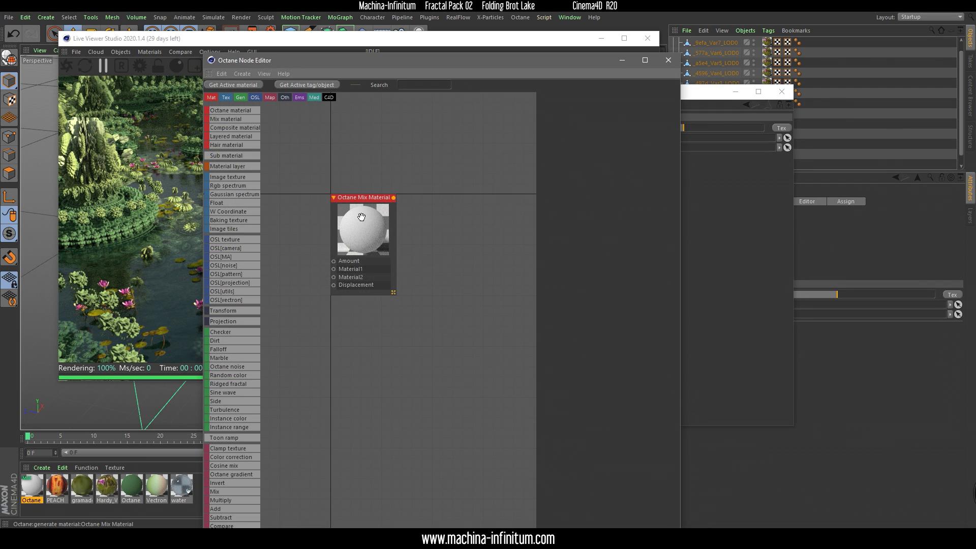
{"action": "left_click_drag", "start_coordinate": [360, 65], "coordinate": [526, 72]}
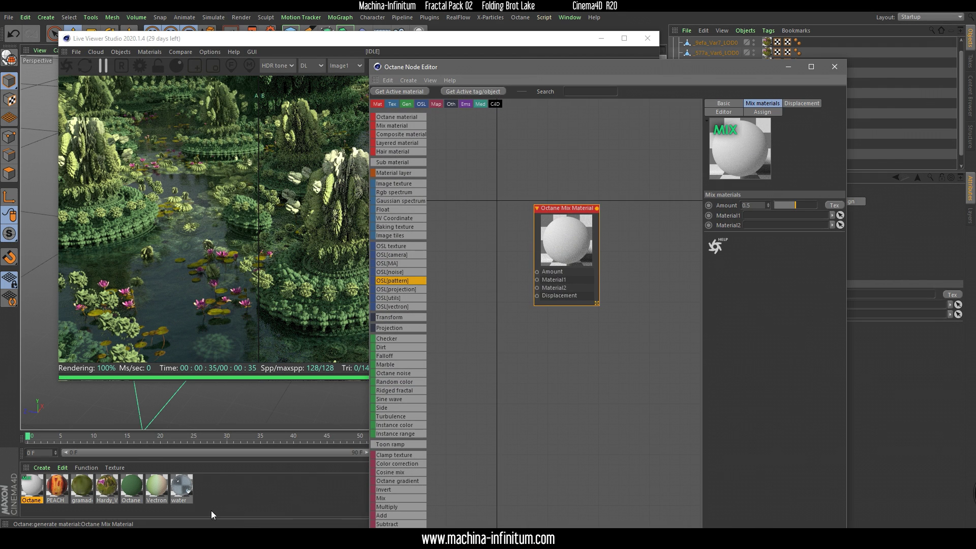
Copy the Osl Texture and Gradient nodes from the Vectron material's graph and connect the copied Gradient to the mix material's Amount.
{"action": "left_click_drag", "start_coordinate": [156, 483], "coordinate": [498, 343]}
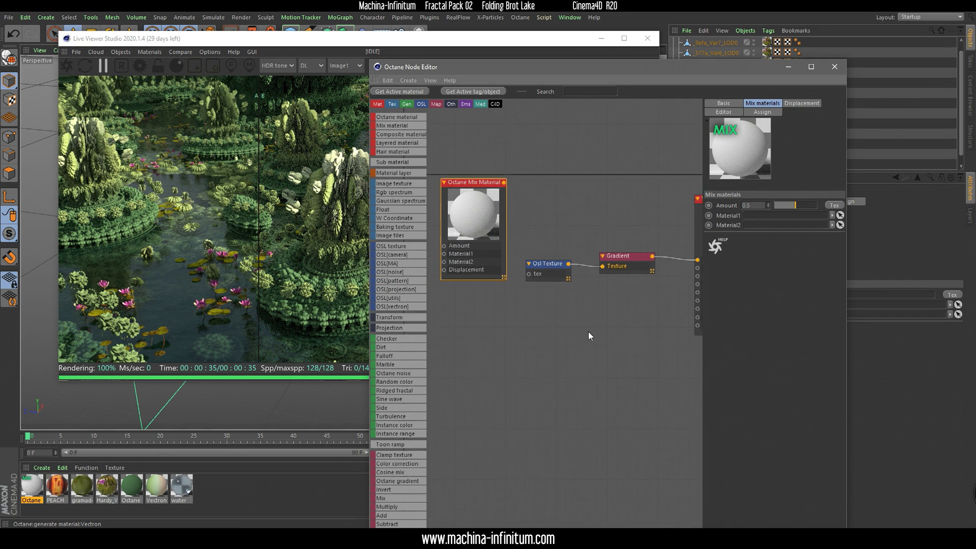
{"action": "mouse_move", "coordinate": [542, 226]}
{"action": "left_mouse_down"}
{"action": "mouse_move", "coordinate": [595, 310]}
{"action": "mouse_move", "coordinate": [641, 277]}
{"action": "left_mouse_up"}
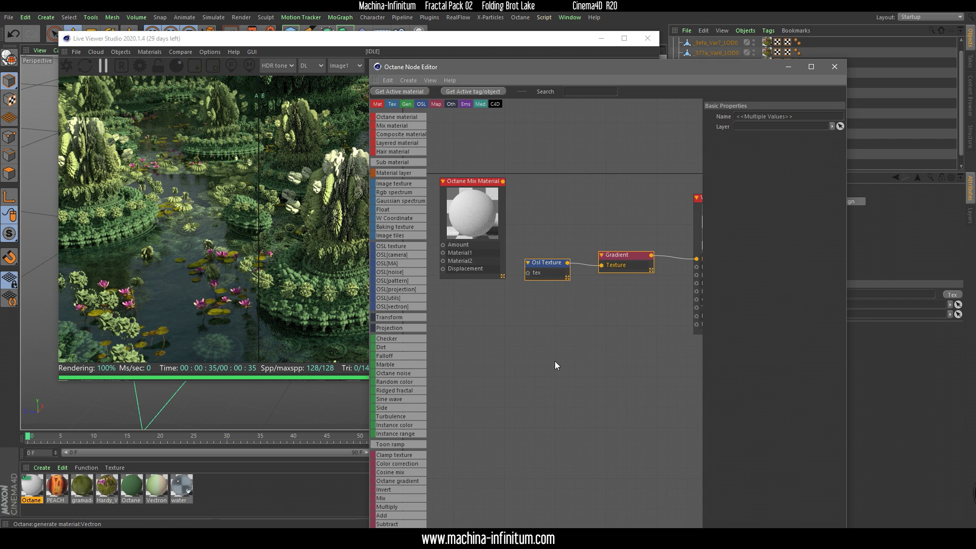
{"action": "middle_click_drag", "start_coordinate": [553, 360], "coordinate": [641, 369]}
{"action": "key", "text": "ctrl+v"}
{"action": "middle_click_drag", "start_coordinate": [462, 240], "coordinate": [529, 255]}
{"action": "left_click_drag", "start_coordinate": [639, 228], "coordinate": [643, 168]}
{"action": "left_click_drag", "start_coordinate": [582, 188], "coordinate": [602, 208]}
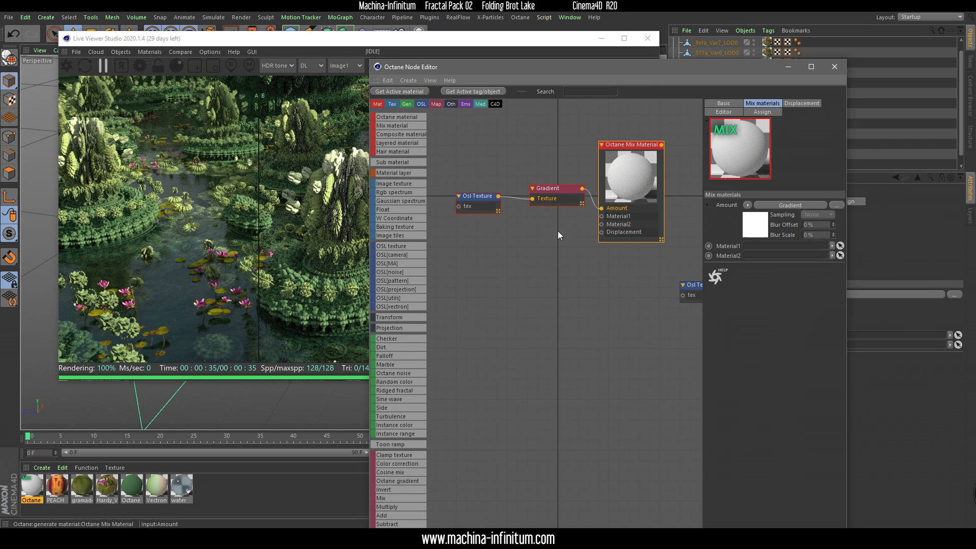
Set the first three knots of the copied Gradient, the green ones, to black.
{"action": "middle_click_drag", "start_coordinate": [557, 231], "coordinate": [538, 235]}
{"action": "left_click", "coordinate": [528, 192]}
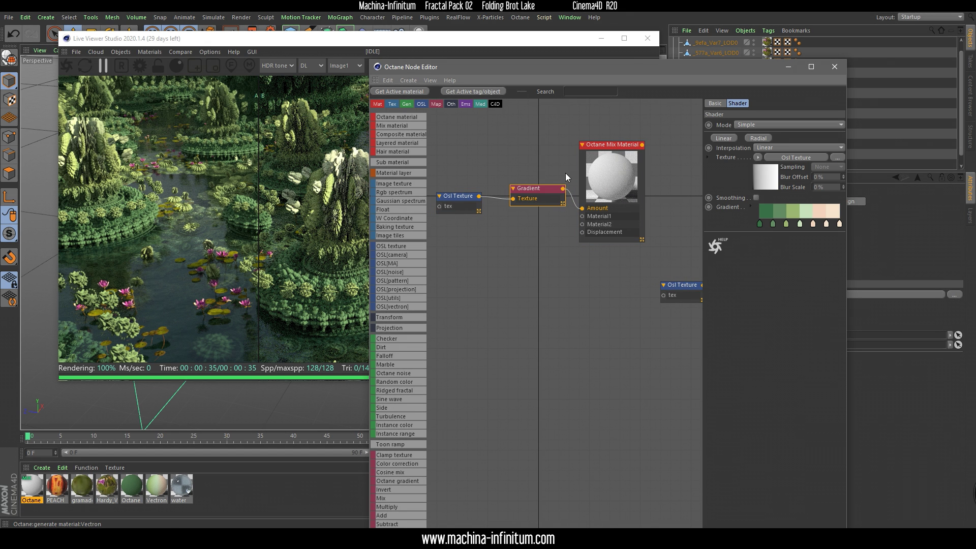
{"action": "left_click_drag", "start_coordinate": [291, 36], "coordinate": [190, 13]}
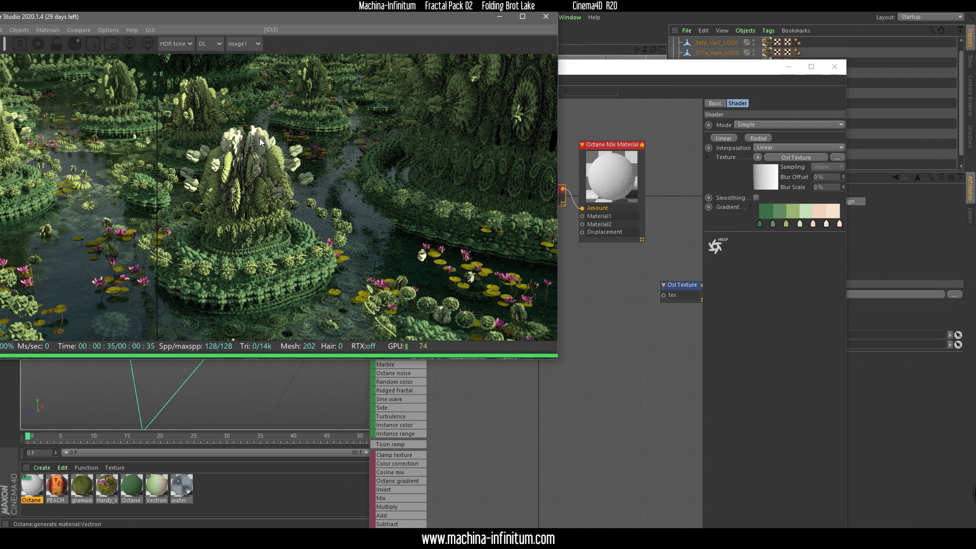
{"action": "left_click", "coordinate": [833, 224]}
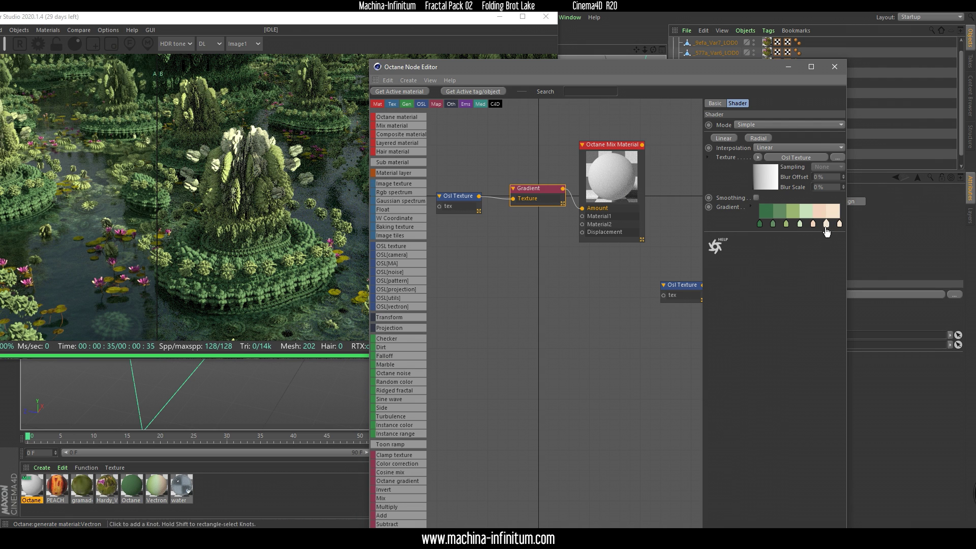
{"action": "left_click", "coordinate": [800, 224]}
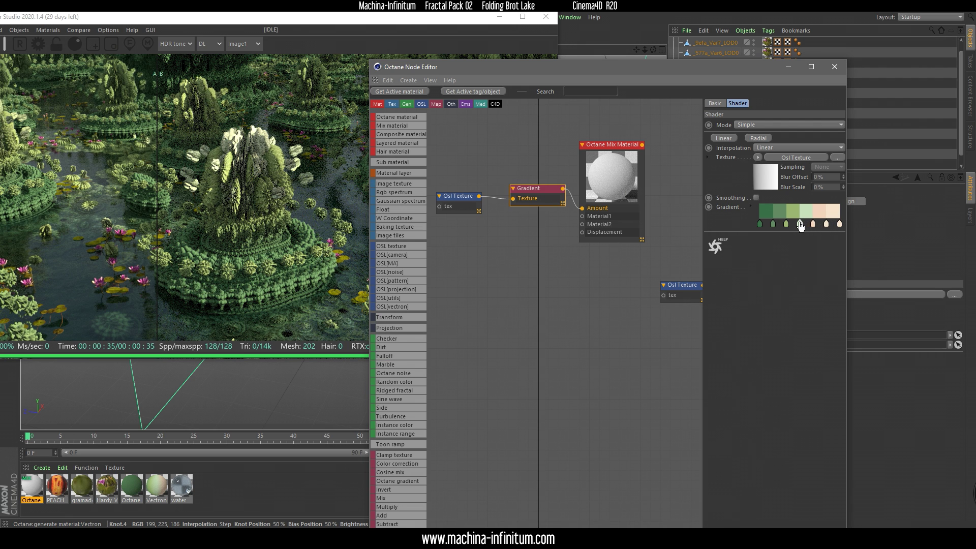
{"action": "double_click", "coordinate": [786, 224]}
{"action": "left_click_drag", "start_coordinate": [762, 254], "coordinate": [682, 254]}
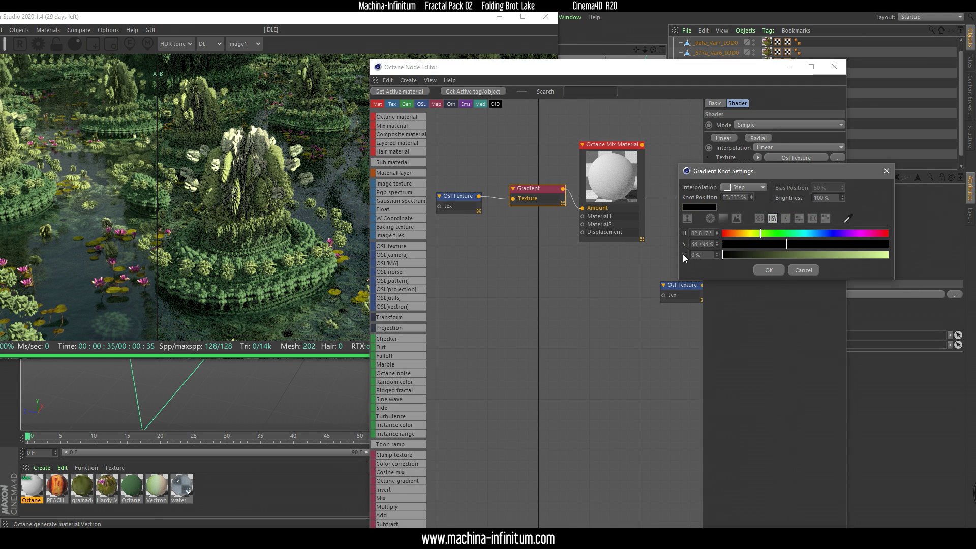
{"action": "left_click", "coordinate": [768, 270]}
{"action": "double_click", "coordinate": [772, 224]}
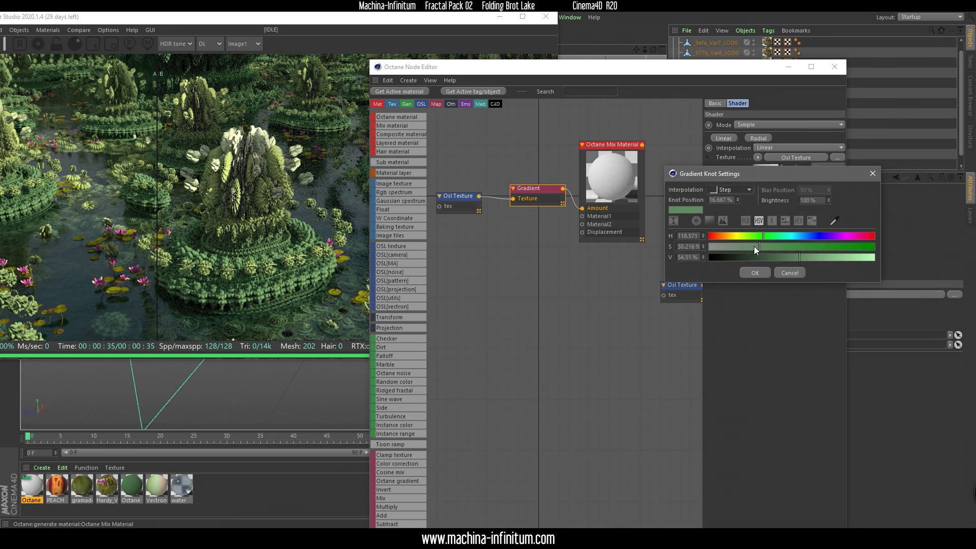
{"action": "left_click", "coordinate": [753, 273]}
{"action": "double_click", "coordinate": [758, 225]}
{"action": "left_click_drag", "start_coordinate": [768, 258], "coordinate": [652, 263]}
{"action": "left_click", "coordinate": [740, 272]}
Set the Gradient's fourth knot to white and remove the two knots between it and the last one.
{"action": "double_click", "coordinate": [800, 224]}
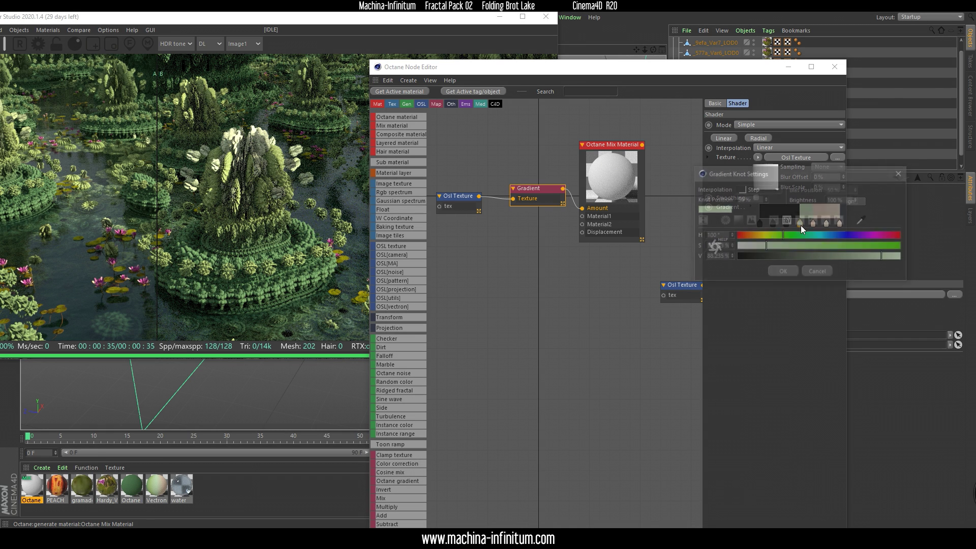
{"action": "left_click", "coordinate": [796, 272]}
{"action": "left_click_drag", "start_coordinate": [814, 224], "coordinate": [834, 240]}
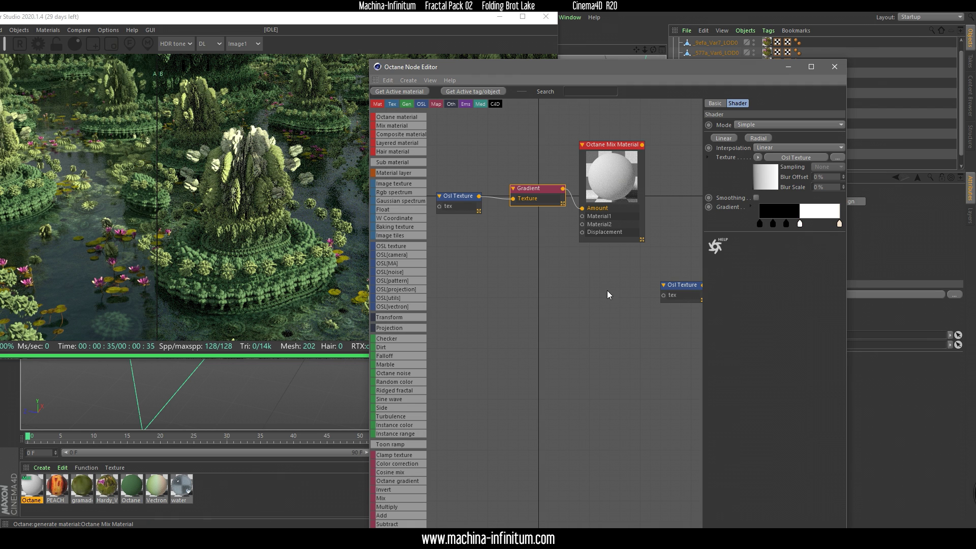
{"action": "left_click_drag", "start_coordinate": [615, 182], "coordinate": [629, 182]}
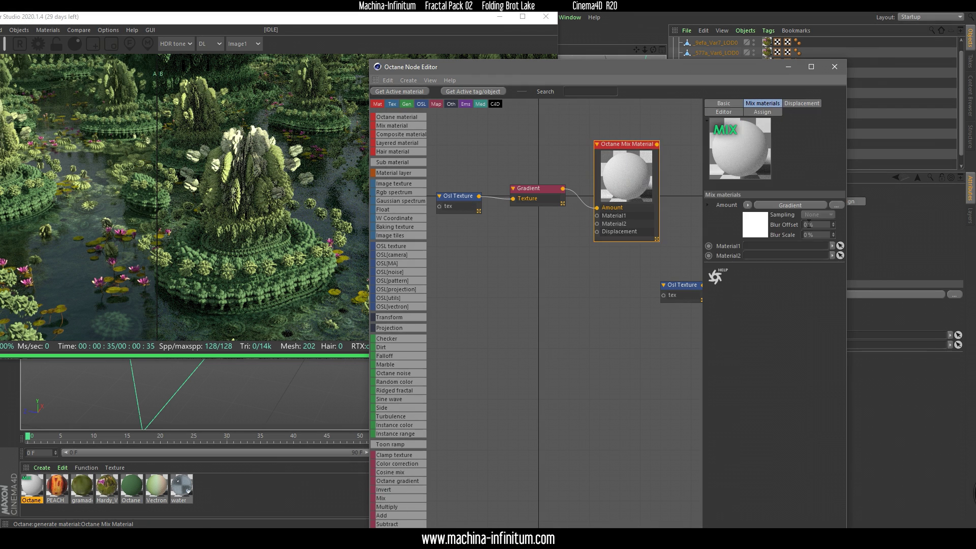
{"action": "left_click", "coordinate": [534, 202]}
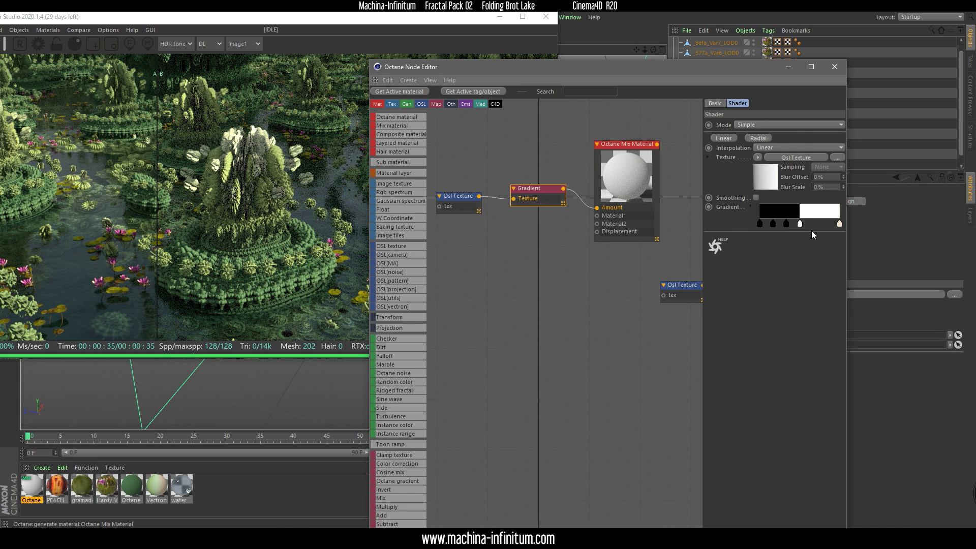
Add the PEACH material's graph to the maximized Node Editor and move its whole hierarchy clear of the mix material's nodes.
{"action": "left_click_drag", "start_coordinate": [60, 490], "coordinate": [553, 387]}
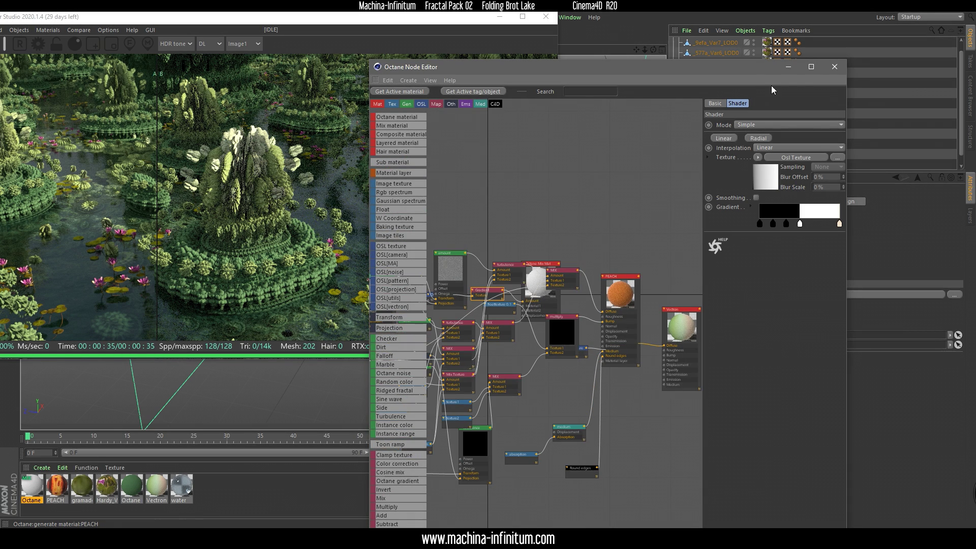
{"action": "left_click", "coordinate": [811, 67]}
{"action": "middle_click_drag", "start_coordinate": [306, 357], "coordinate": [545, 360]}
{"action": "scroll", "coordinate": [456, 339], "scroll_direction": "up", "scroll_amount": 3}
{"action": "left_click", "coordinate": [430, 149]}
{"action": "right_click", "coordinate": [433, 167]}
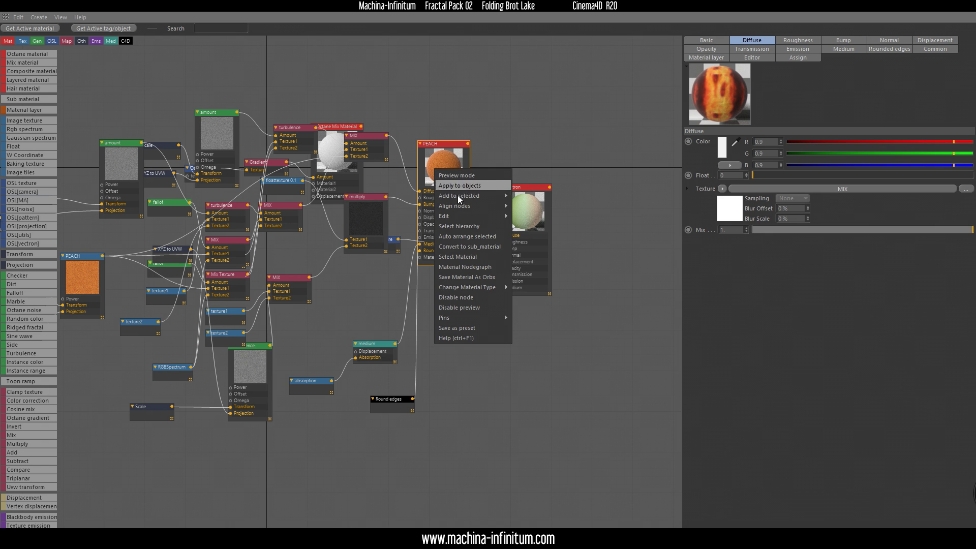
{"action": "left_click", "coordinate": [464, 226]}
{"action": "left_click_drag", "start_coordinate": [447, 168], "coordinate": [170, 291]}
Connect PEACH to the mix material's Material2 input and add the gramado material's graph to the Node Editor.
{"action": "middle_click_drag", "start_coordinate": [207, 271], "coordinate": [419, 285]}
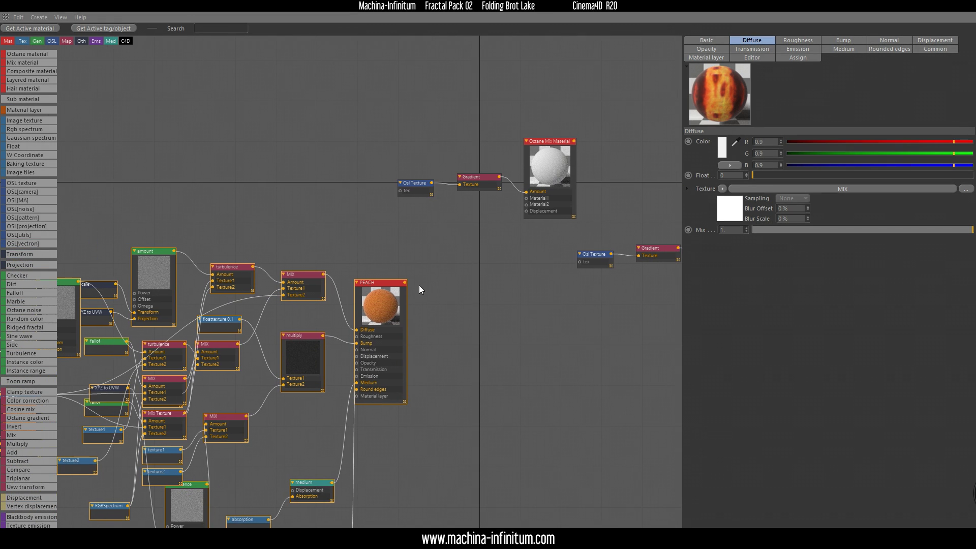
{"action": "left_click_drag", "start_coordinate": [407, 284], "coordinate": [527, 207]}
{"action": "left_click_drag", "start_coordinate": [326, 11], "coordinate": [579, 53]}
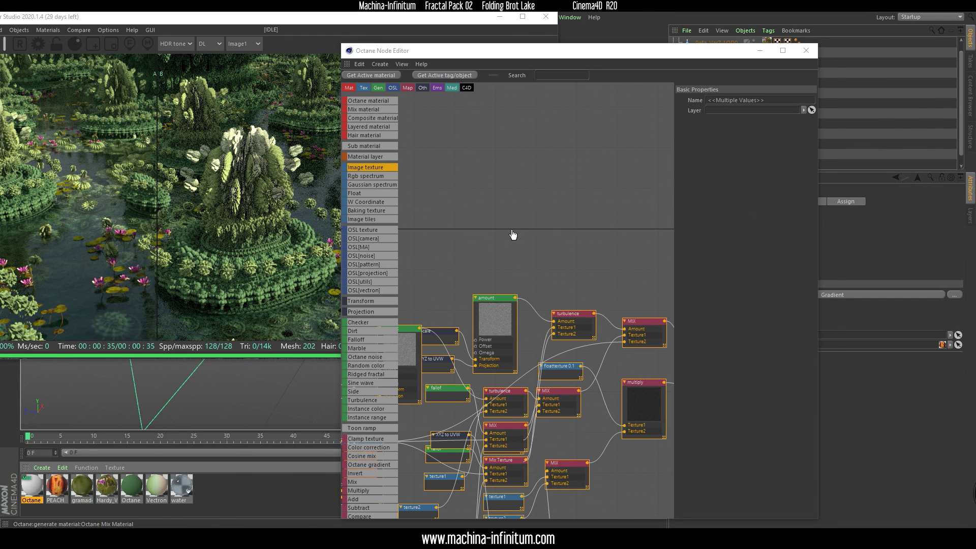
{"action": "left_click", "coordinate": [782, 50]}
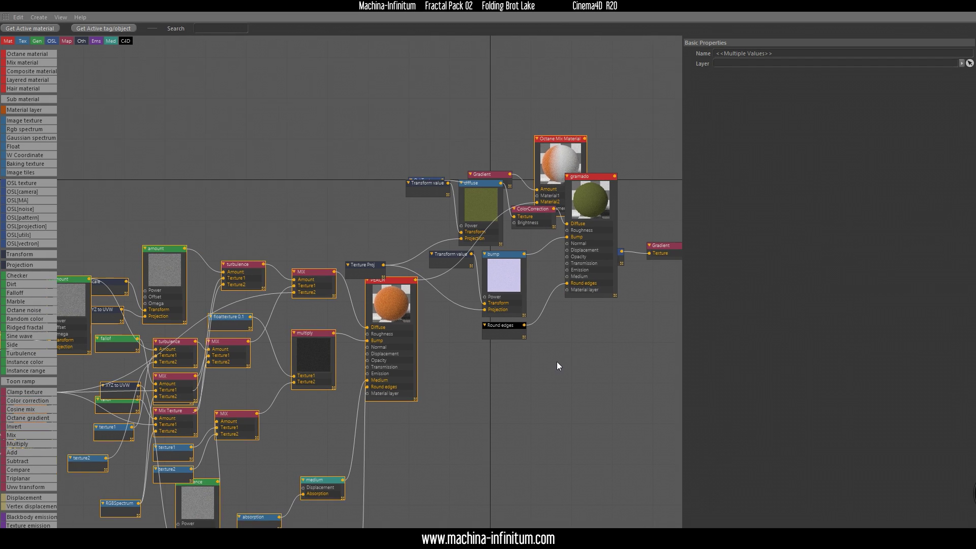
Move the gramado material's whole hierarchy clear of the mix material and connect gramado to the Material1 input.
{"action": "left_click_drag", "start_coordinate": [608, 198], "coordinate": [595, 182]}
{"action": "right_click", "coordinate": [609, 197]}
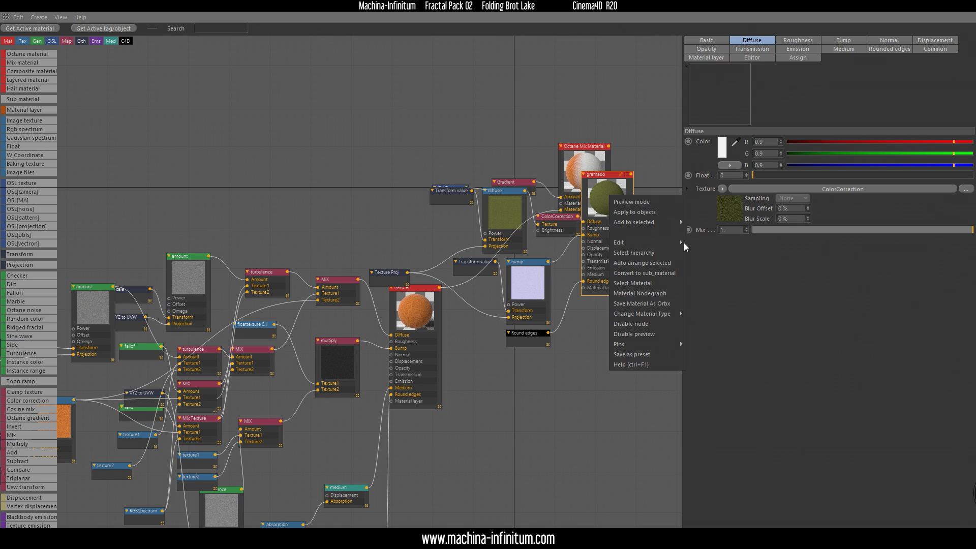
{"action": "left_click", "coordinate": [647, 254]}
{"action": "left_click_drag", "start_coordinate": [584, 206], "coordinate": [351, 89]}
{"action": "left_click_drag", "start_coordinate": [404, 61], "coordinate": [561, 203]}
Move the mask's OSL Texture and Gradient nodes above the mix material.
{"action": "left_click_drag", "start_coordinate": [447, 190], "coordinate": [476, 91]}
{"action": "left_click_drag", "start_coordinate": [500, 189], "coordinate": [516, 124]}
{"action": "middle_click_drag", "start_coordinate": [522, 402], "coordinate": [603, 309]}
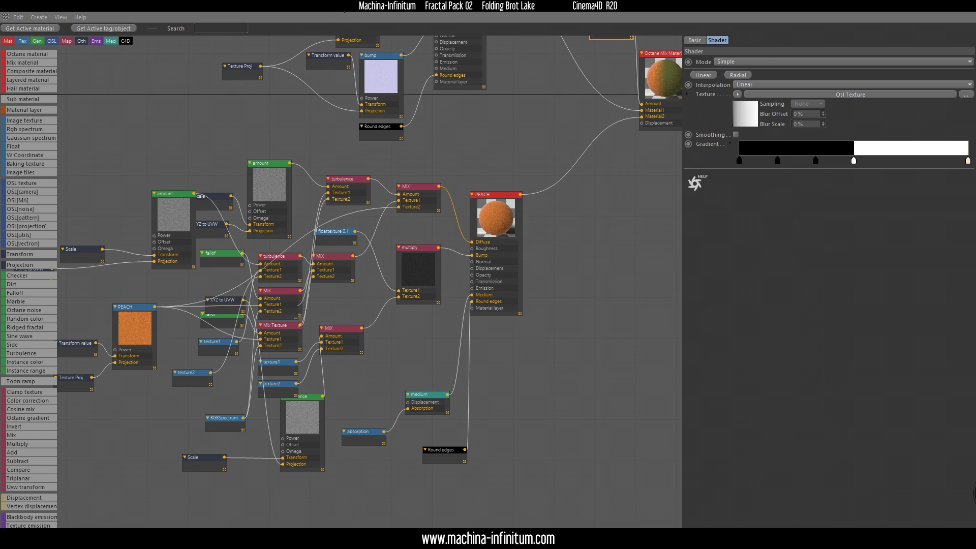
Restore the Node Editor to a smaller window, shift the PEACH image texture node closer to its graph, and close the editor.
{"action": "left_click_drag", "start_coordinate": [342, 4], "coordinate": [551, 109]}
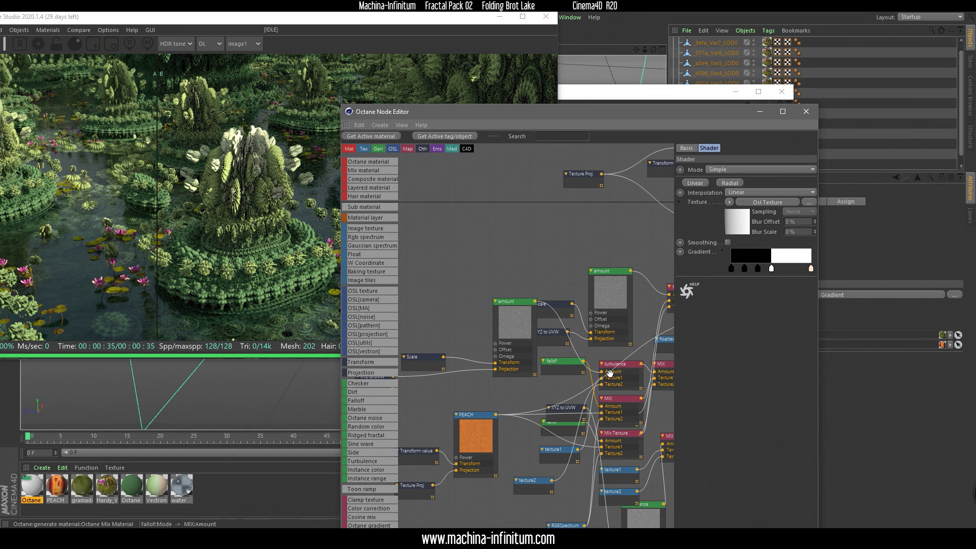
{"action": "middle_click_drag", "start_coordinate": [544, 396], "coordinate": [456, 314]}
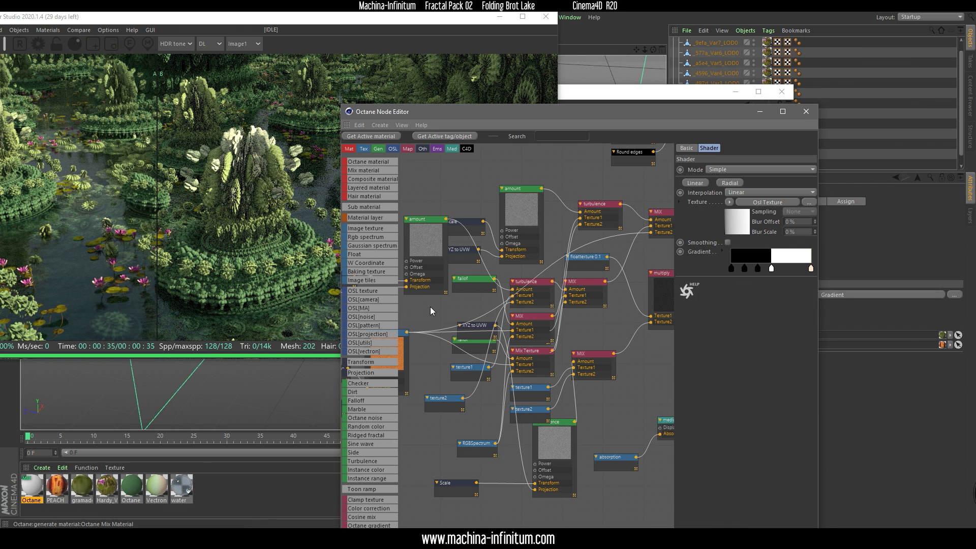
{"action": "middle_click_drag", "start_coordinate": [430, 307], "coordinate": [463, 308]}
{"action": "left_click_drag", "start_coordinate": [422, 339], "coordinate": [449, 321]}
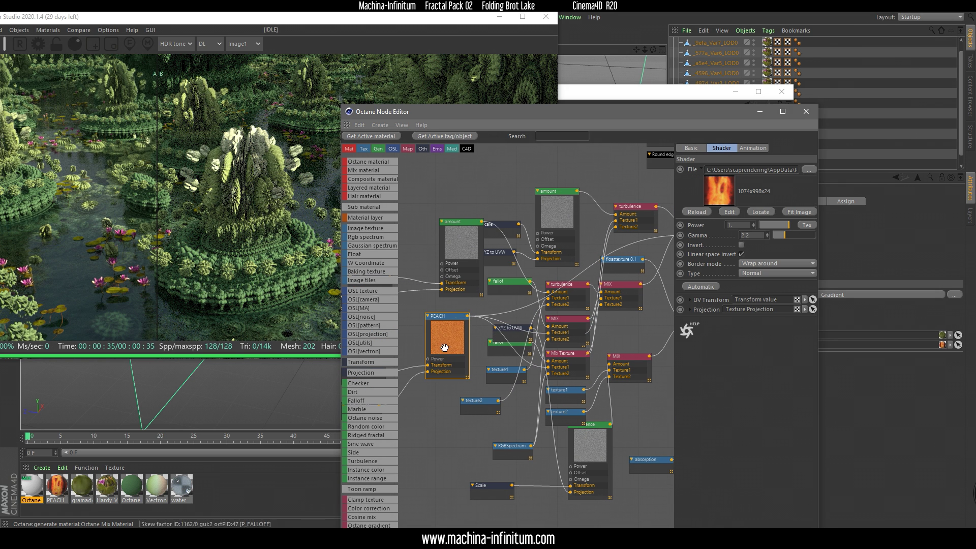
{"action": "left_click", "coordinate": [800, 112]}
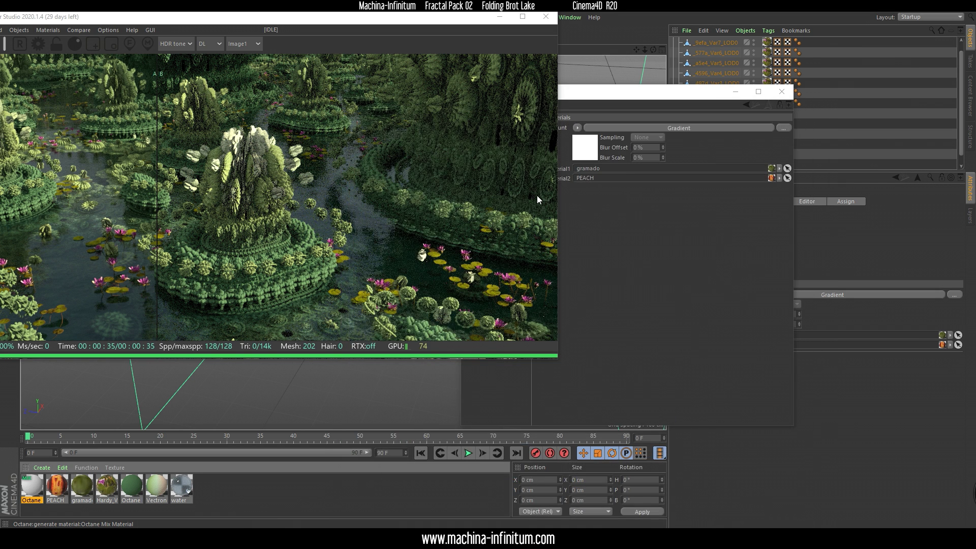
Replace the Vectron object's material with the Octane Mix Material and restart the Live Viewer render.
{"action": "left_click_drag", "start_coordinate": [91, 18], "coordinate": [123, 32]}
{"action": "mouse_move", "coordinate": [29, 488]}
{"action": "left_mouse_down"}
{"action": "mouse_move", "coordinate": [78, 495]}
{"action": "mouse_move", "coordinate": [679, 115]}
{"action": "mouse_move", "coordinate": [155, 512]}
{"action": "mouse_move", "coordinate": [26, 487]}
{"action": "left_mouse_up"}
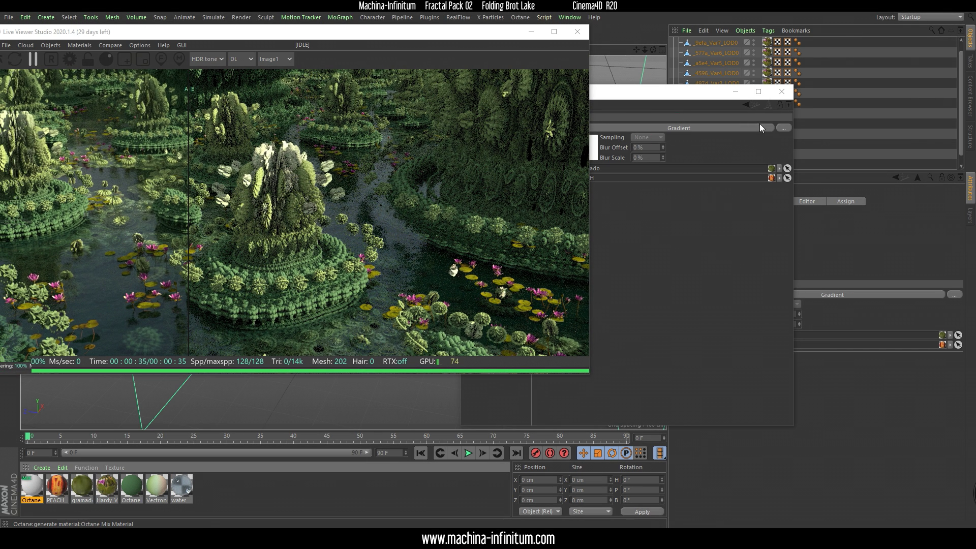
{"action": "left_click", "coordinate": [781, 92]}
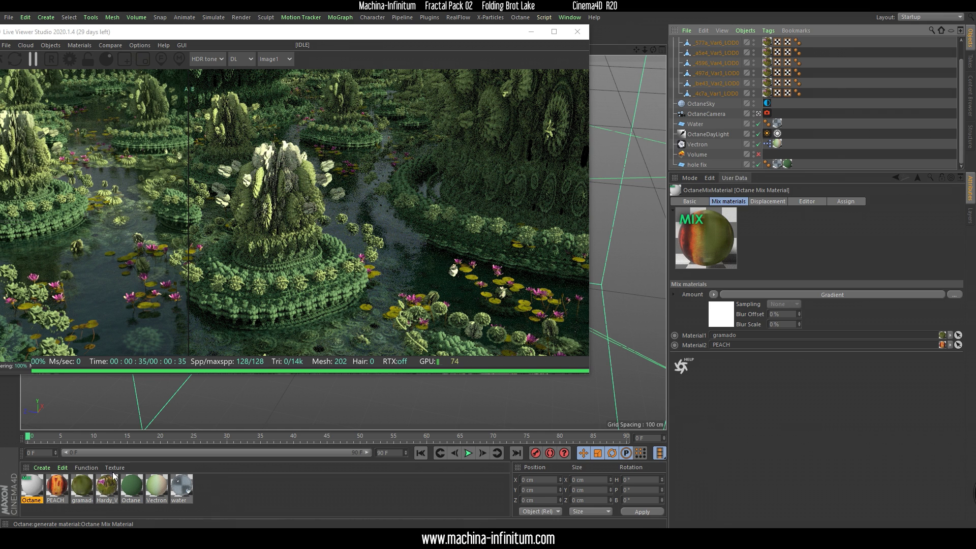
{"action": "left_click_drag", "start_coordinate": [31, 492], "coordinate": [783, 146]}
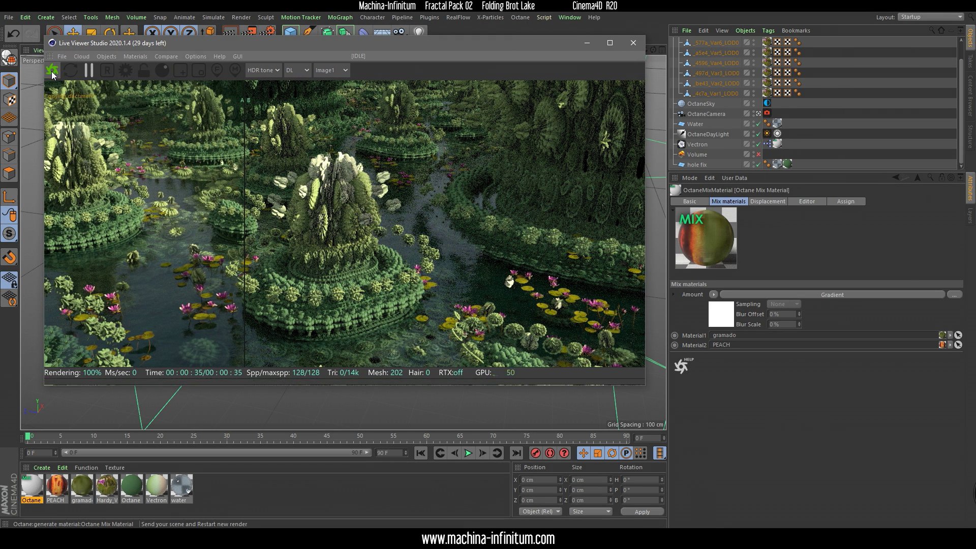
{"action": "left_click", "coordinate": [52, 72]}
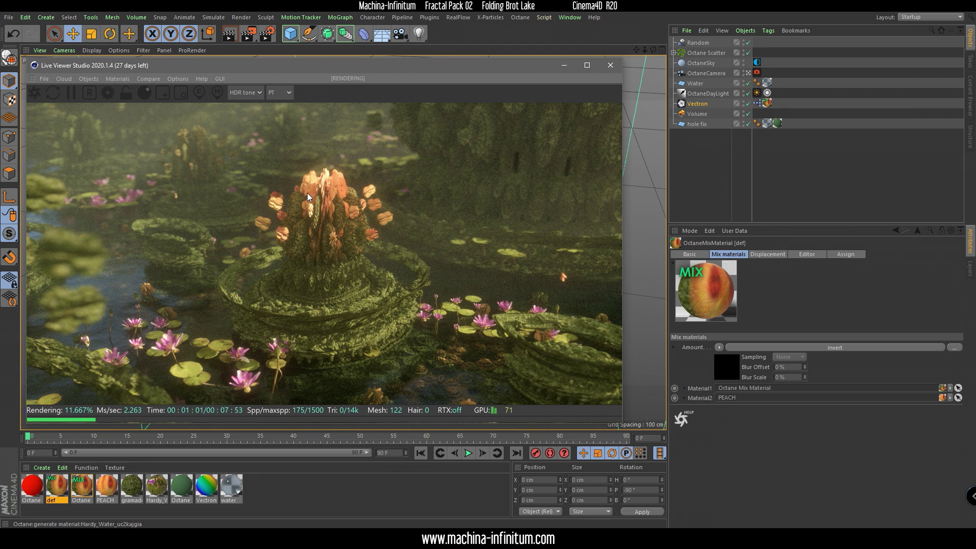
Open the Octane Mix Material's graph in the Node Editor and place the window beside the rendered island.
{"action": "left_click", "coordinate": [85, 480]}
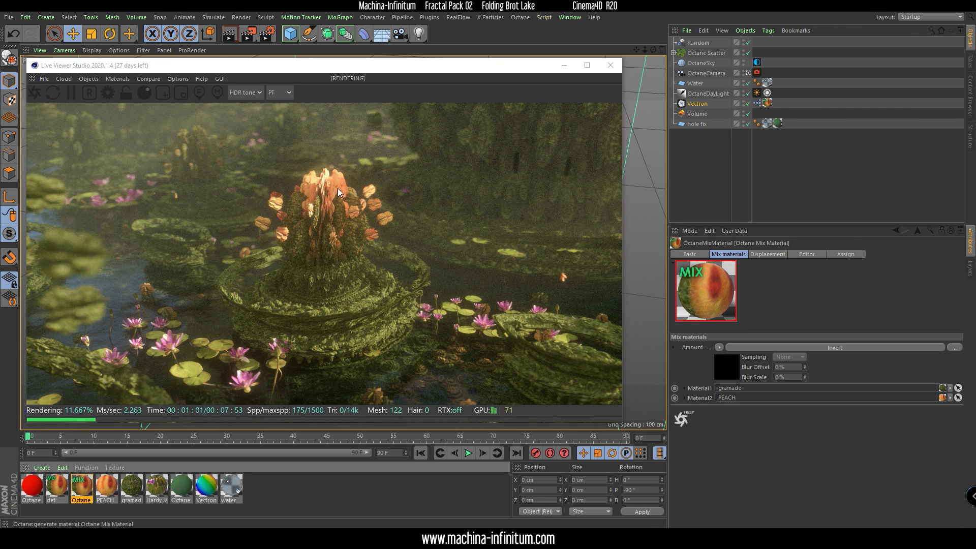
{"action": "left_click_drag", "start_coordinate": [320, 70], "coordinate": [727, 114]}
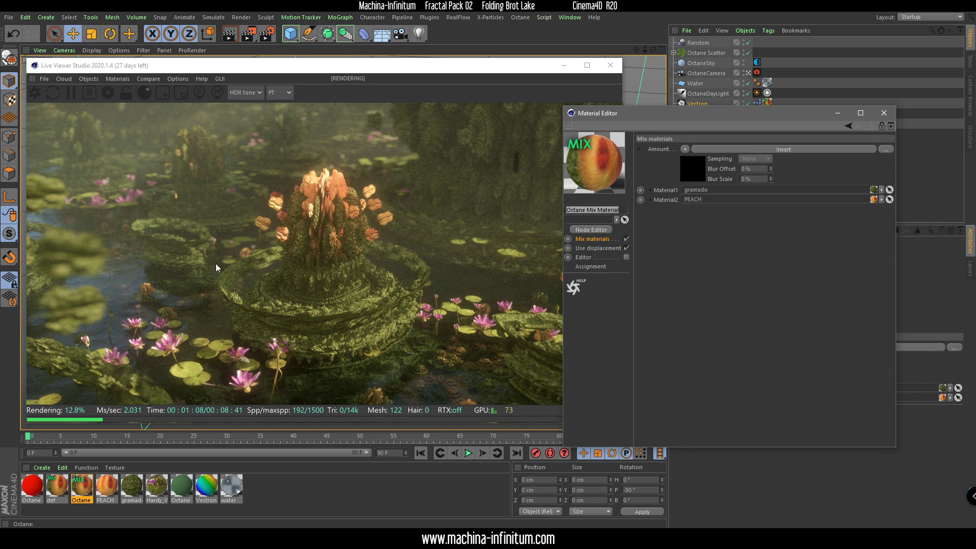
{"action": "left_click", "coordinate": [591, 229]}
{"action": "left_click_drag", "start_coordinate": [334, 19], "coordinate": [588, 53]}
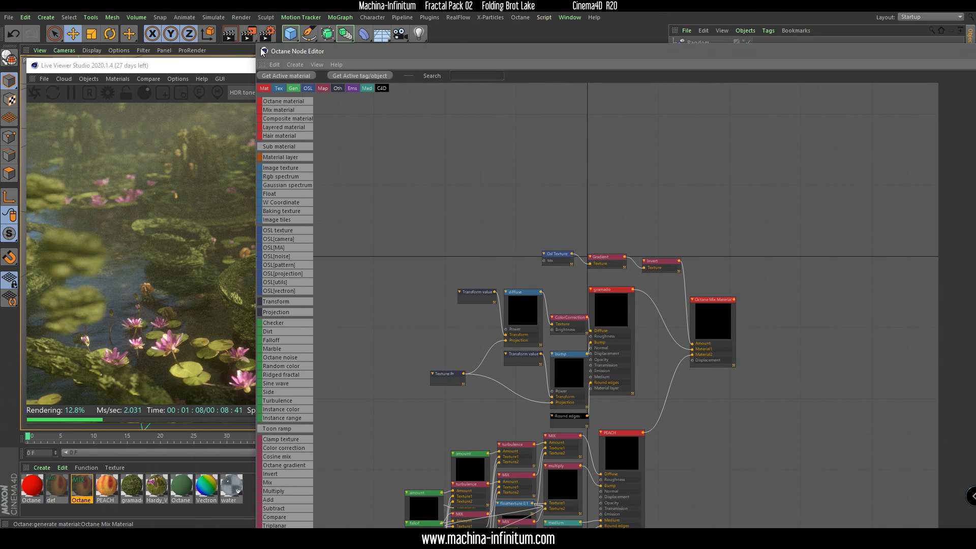
{"action": "left_click_drag", "start_coordinate": [262, 53], "coordinate": [612, 288]}
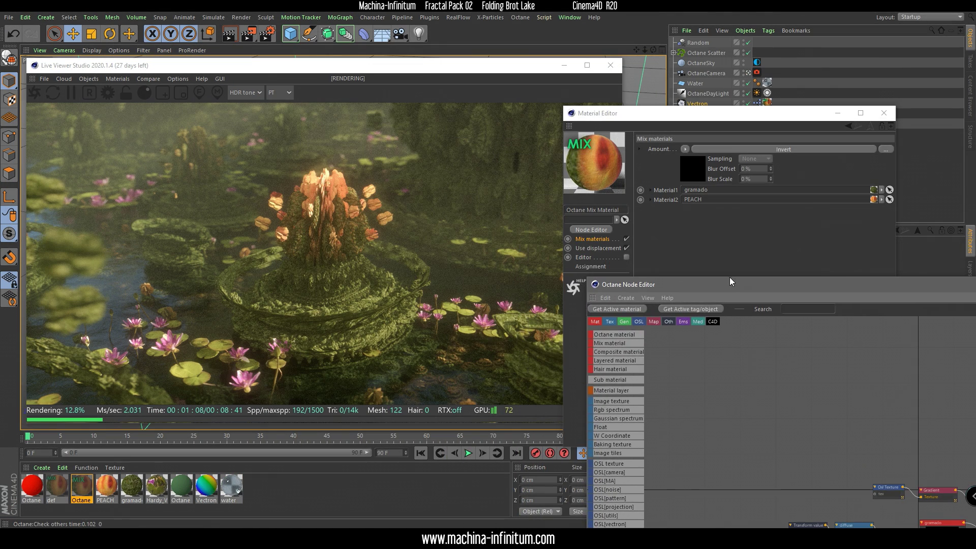
{"action": "left_click_drag", "start_coordinate": [730, 281], "coordinate": [565, 110]}
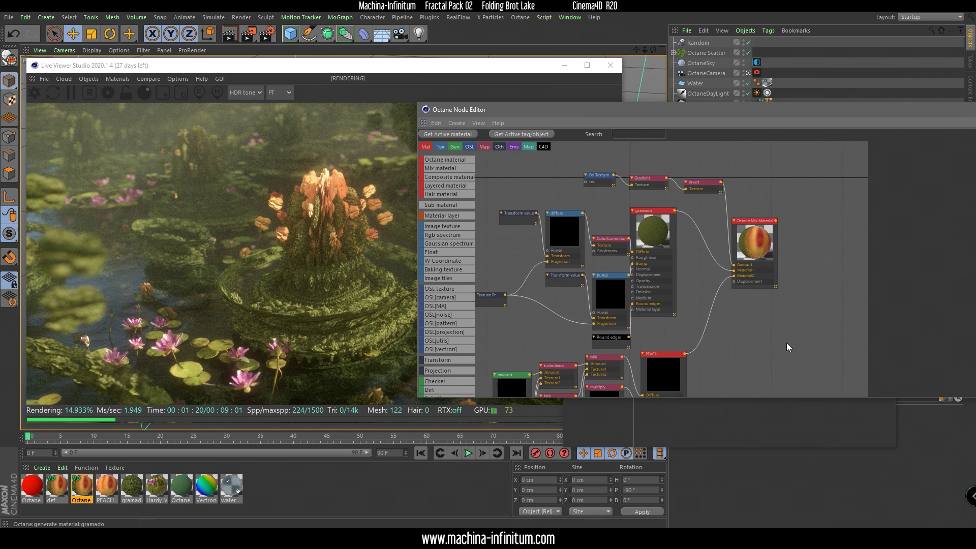
Examine the PEACH and gramado material nodes that feed the Octane Mix Material.
{"action": "middle_click_drag", "start_coordinate": [730, 375], "coordinate": [703, 292]}
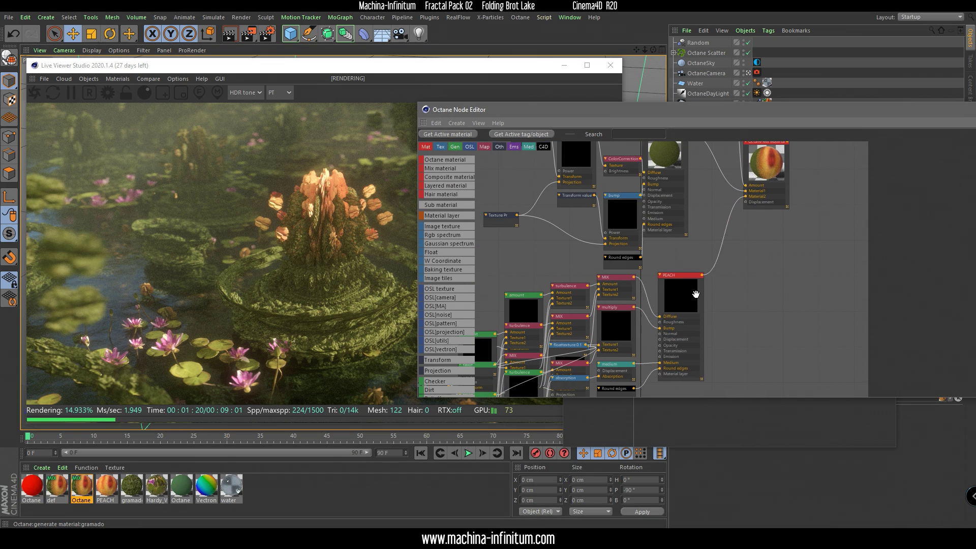
{"action": "left_click", "coordinate": [695, 294]}
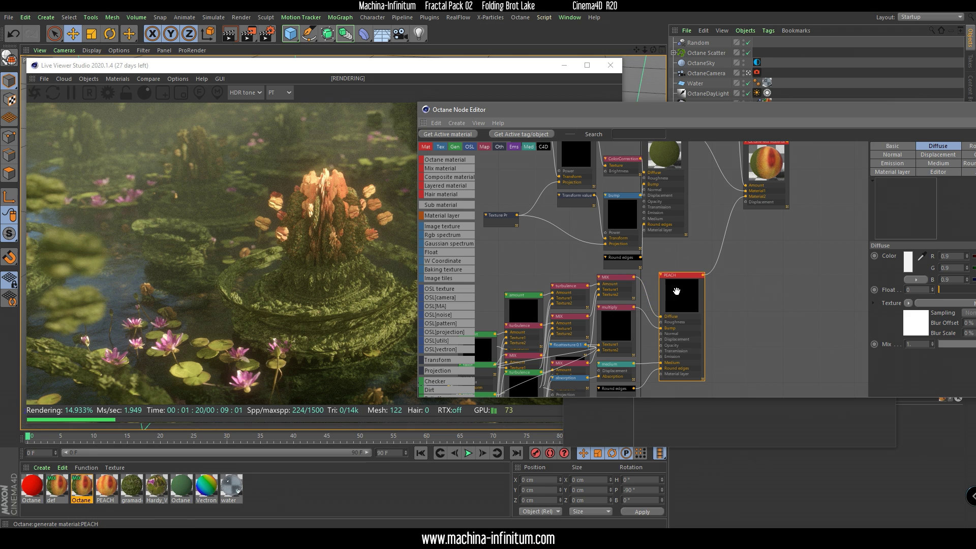
{"action": "middle_click_drag", "start_coordinate": [766, 289], "coordinate": [752, 327]}
{"action": "left_click", "coordinate": [671, 223]}
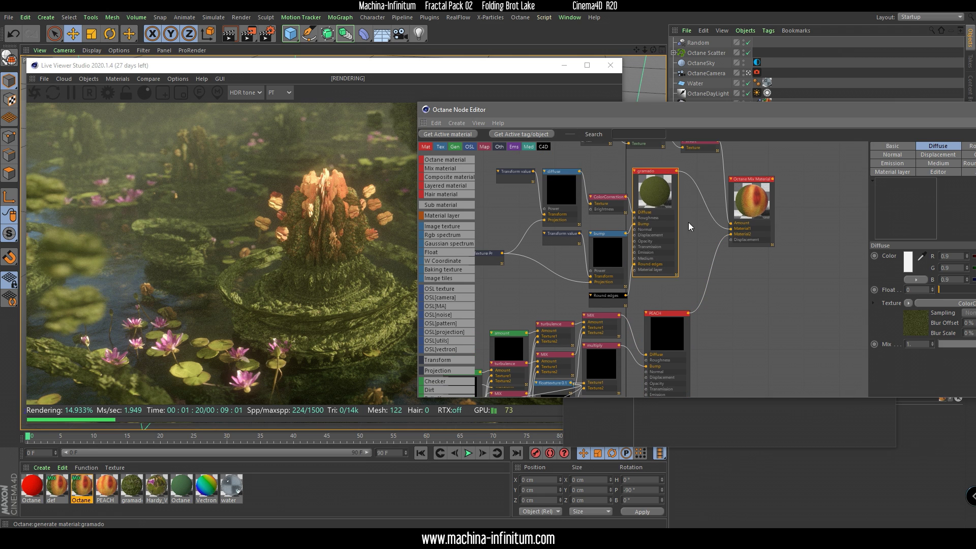
{"action": "middle_click_drag", "start_coordinate": [688, 222], "coordinate": [659, 298]}
Examine the mask's Gradient knots, the OSL Texture parameters and the mix material's inputs, and close the Node Editor.
{"action": "left_click", "coordinate": [602, 214]}
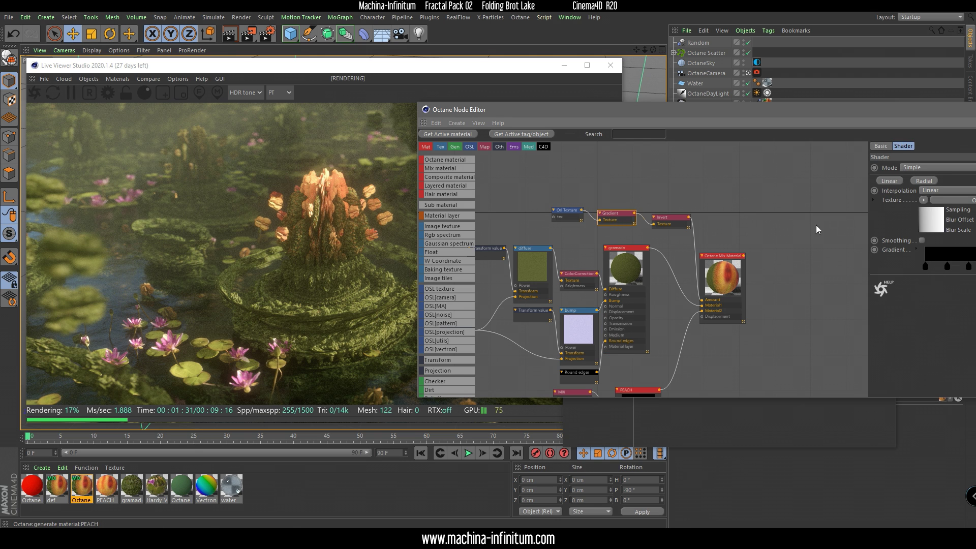
{"action": "left_click_drag", "start_coordinate": [868, 226], "coordinate": [779, 226]}
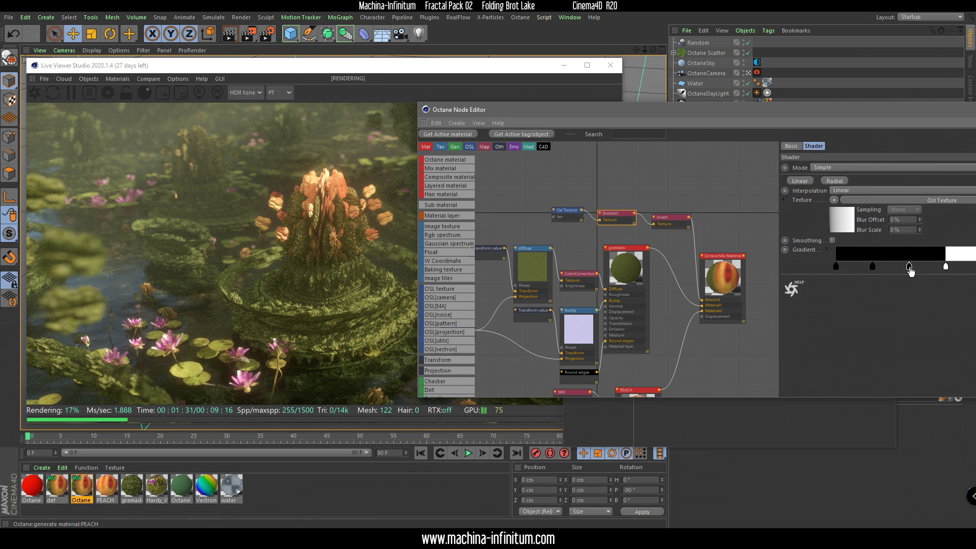
{"action": "left_click_drag", "start_coordinate": [764, 109], "coordinate": [673, 107]}
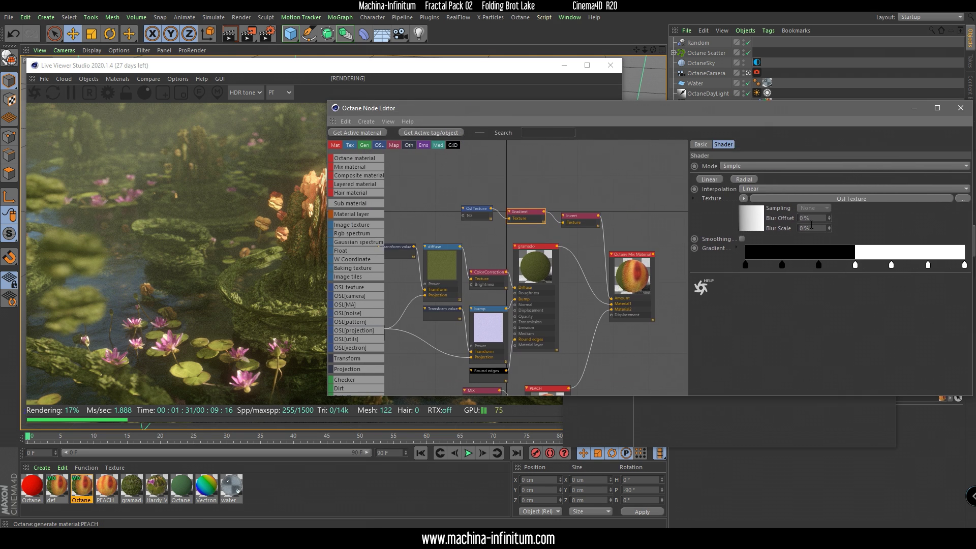
{"action": "left_click", "coordinate": [472, 211]}
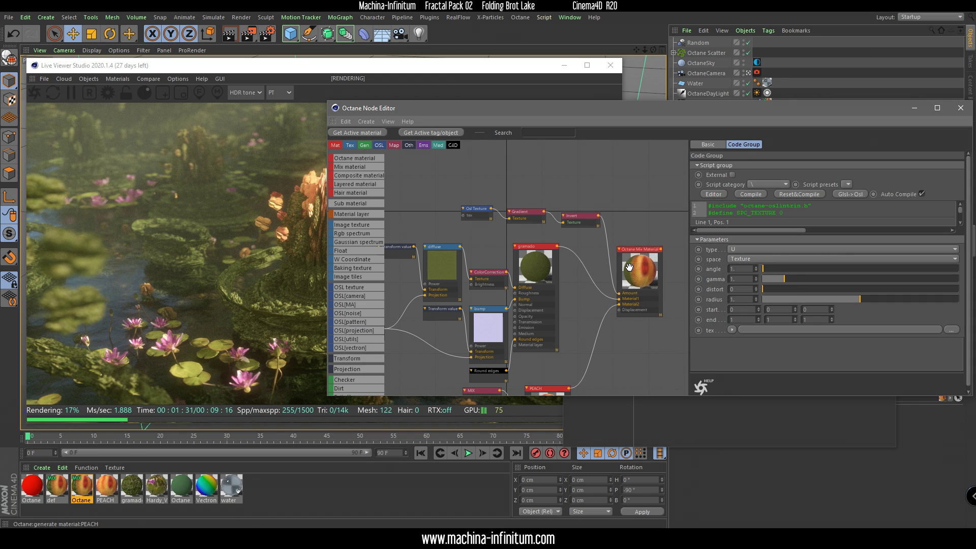
{"action": "left_click_drag", "start_coordinate": [622, 272], "coordinate": [630, 267]}
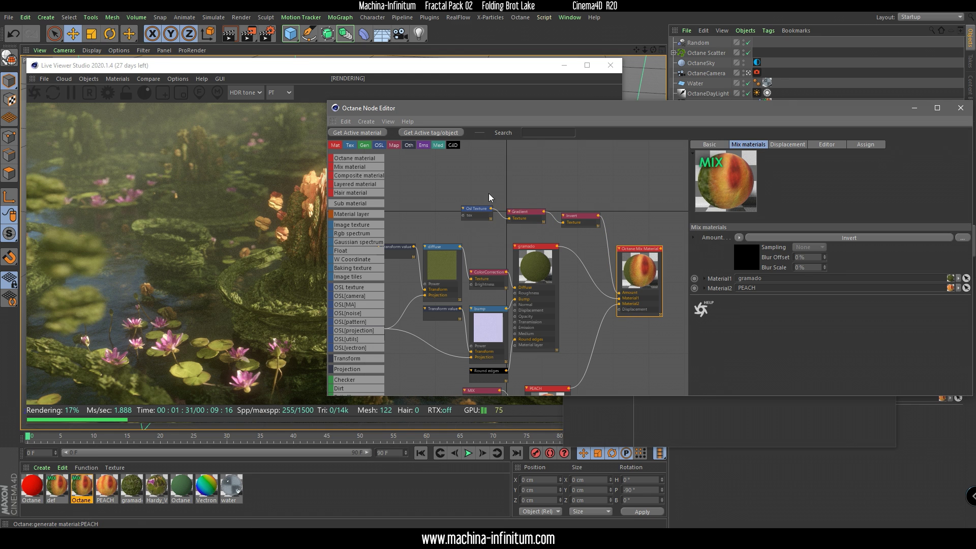
{"action": "middle_click_drag", "start_coordinate": [607, 340], "coordinate": [585, 298]}
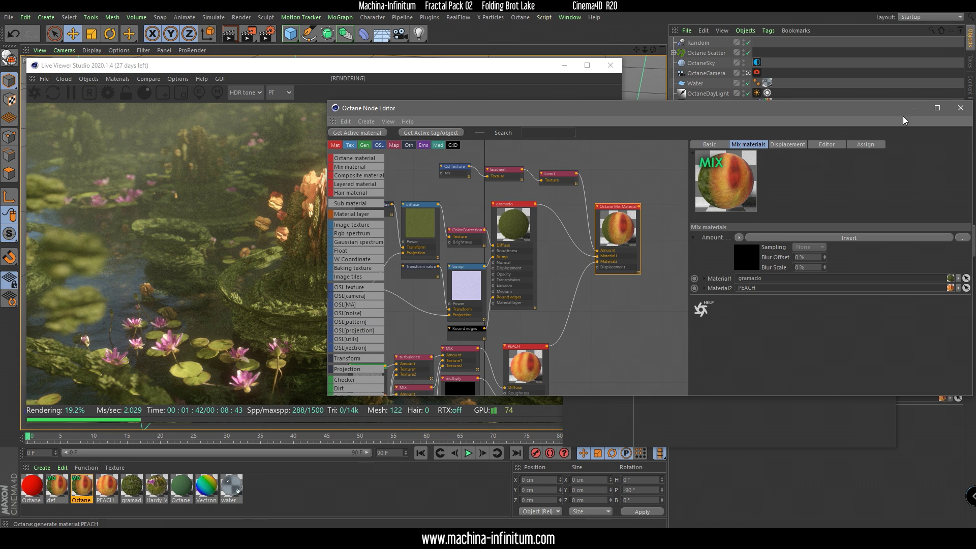
{"action": "left_click", "coordinate": [960, 108]}
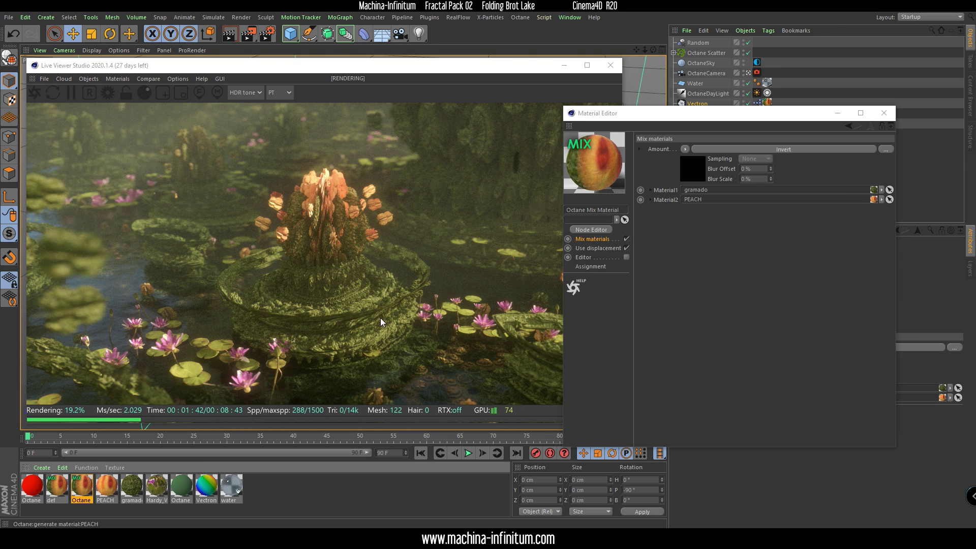
Open the def material's graph in the Node Editor and examine the Octane Mix Material nested in it.
{"action": "left_click", "coordinate": [270, 328]}
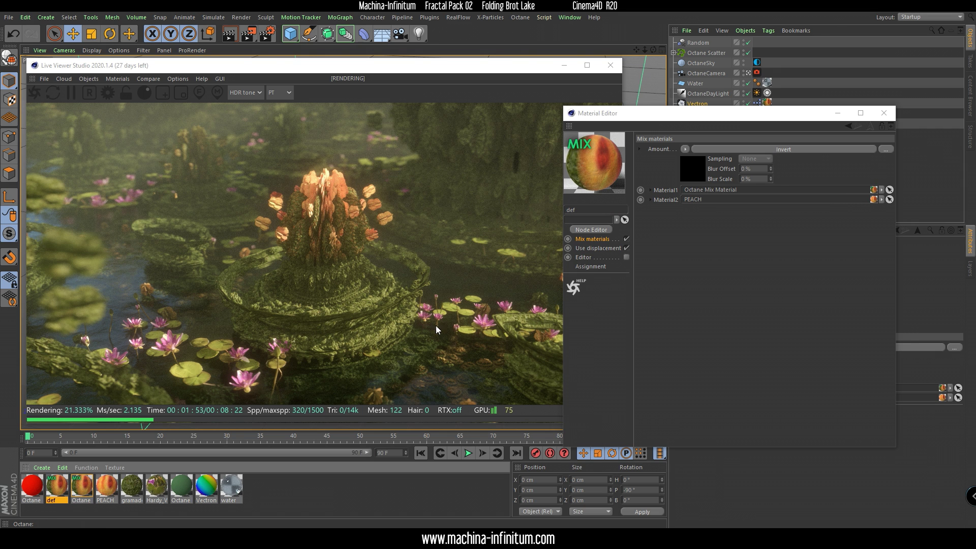
{"action": "left_click", "coordinate": [591, 229]}
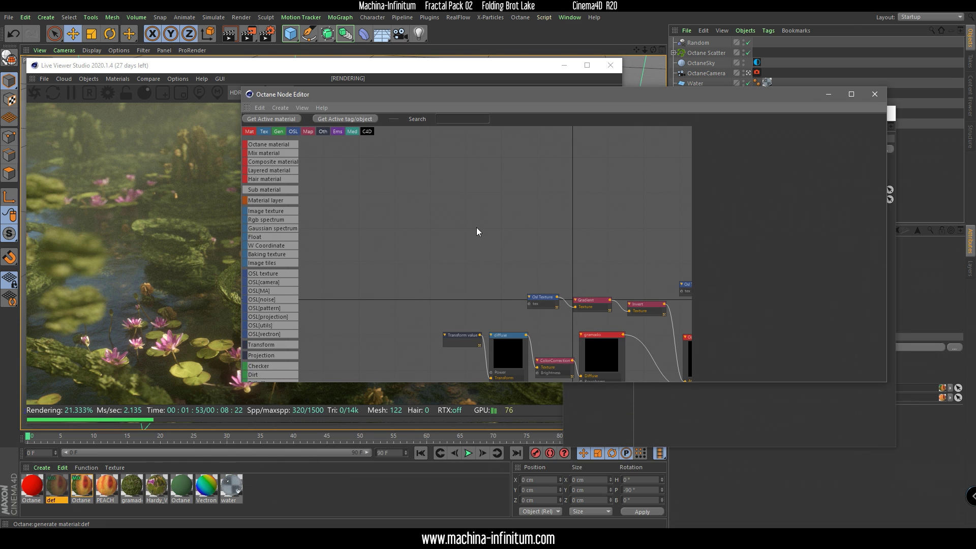
{"action": "scroll", "coordinate": [565, 245], "scroll_direction": "down", "scroll_amount": 6}
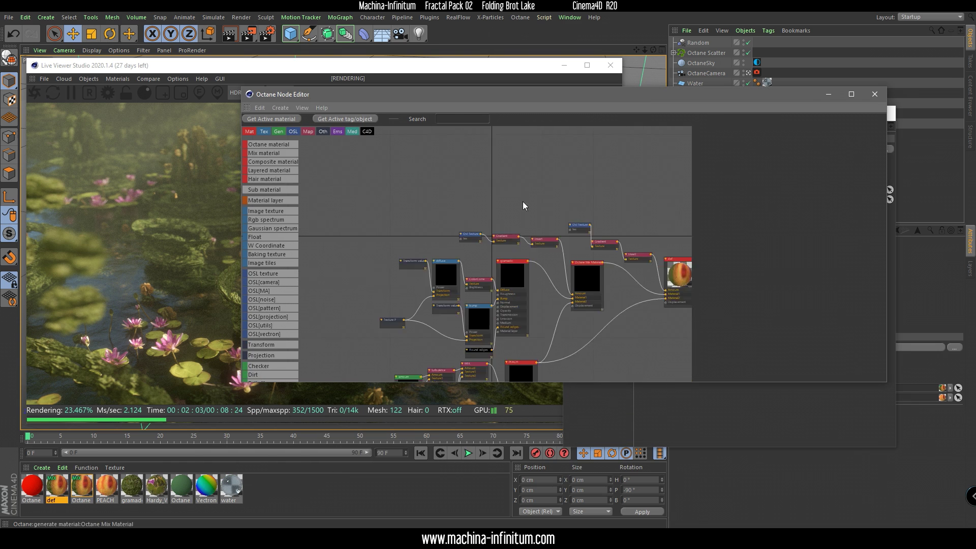
{"action": "scroll", "coordinate": [526, 333], "scroll_direction": "up", "scroll_amount": 5}
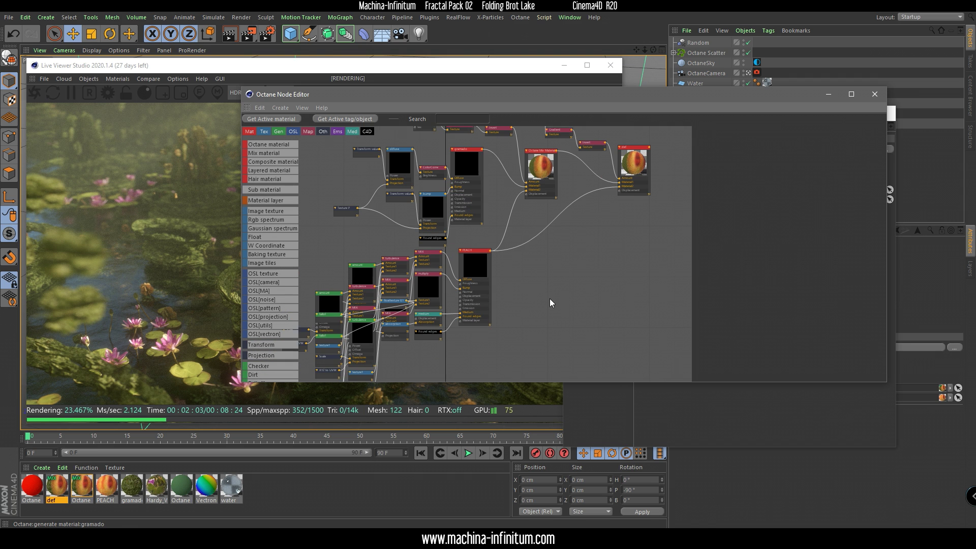
{"action": "middle_click_drag", "start_coordinate": [643, 243], "coordinate": [652, 278]}
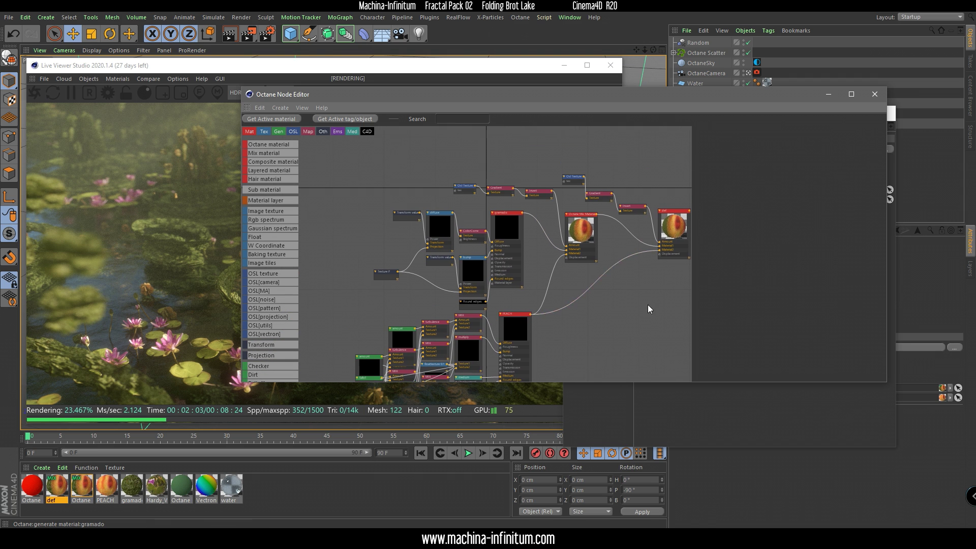
{"action": "left_click", "coordinate": [588, 232]}
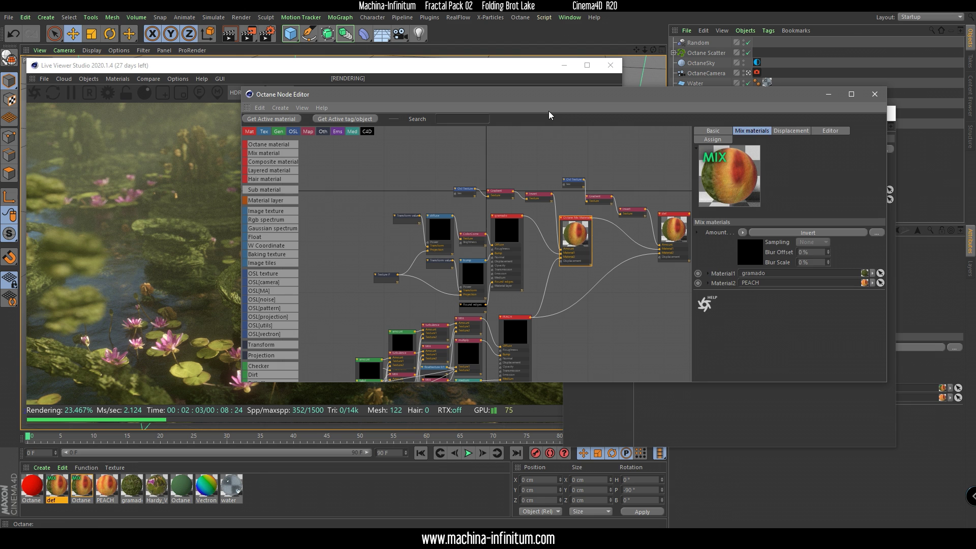
Maximize the Node Editor and move the PEACH material node away from its texture nodes, beneath the Octane Mix Material.
{"action": "double_click", "coordinate": [548, 94]}
{"action": "scroll", "coordinate": [381, 277], "scroll_direction": "up", "scroll_amount": 4}
{"action": "middle_click_drag", "start_coordinate": [296, 141], "coordinate": [475, 283]}
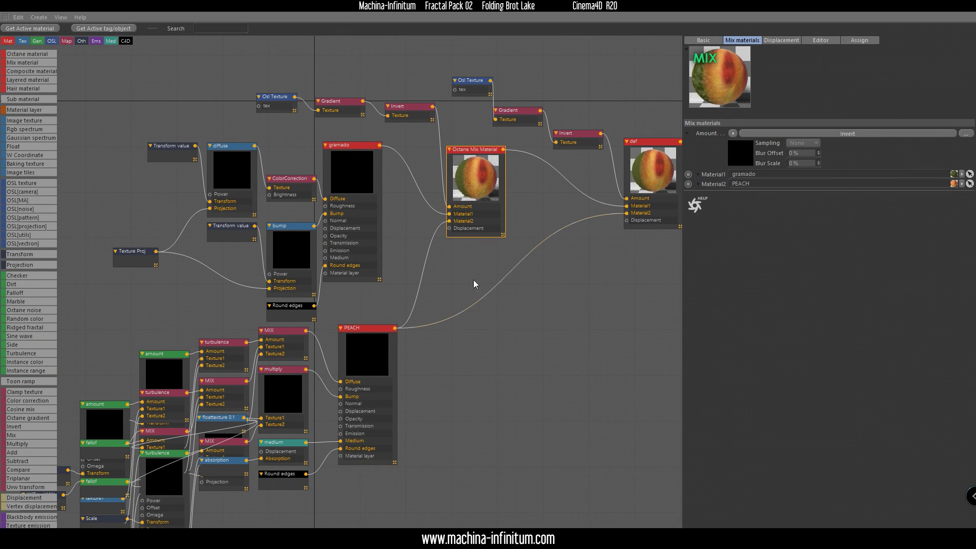
{"action": "middle_click_drag", "start_coordinate": [563, 326], "coordinate": [489, 356]}
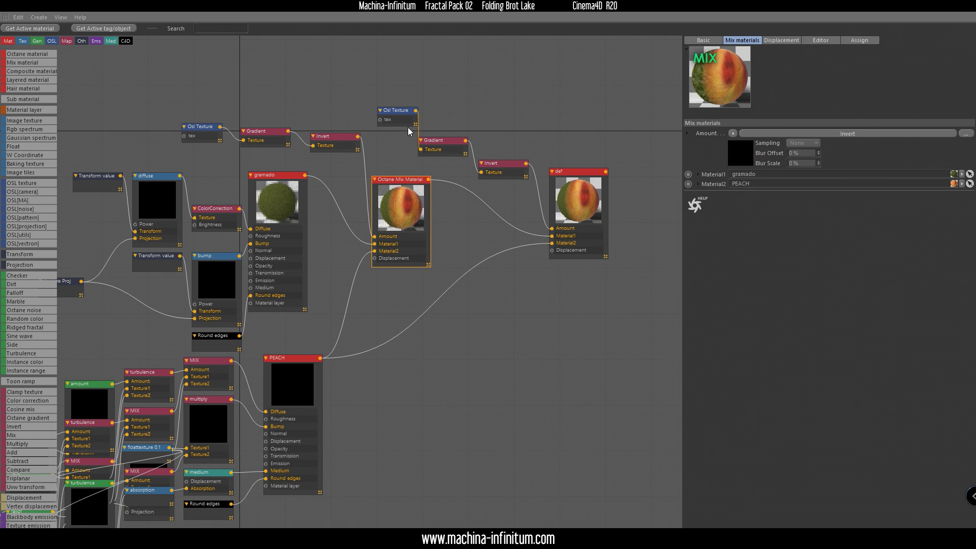
{"action": "left_click_drag", "start_coordinate": [278, 387], "coordinate": [419, 352]}
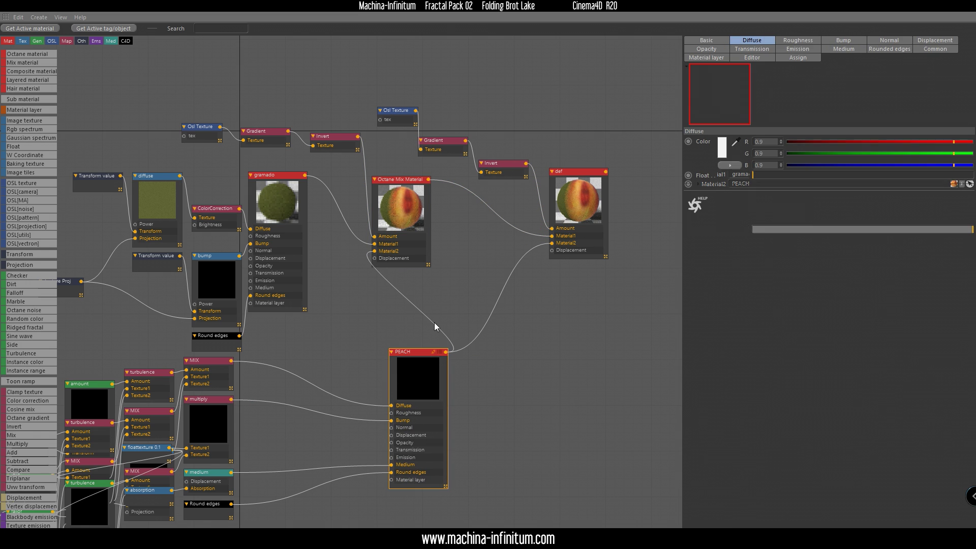
Compare the parameters of the two OSL Texture nodes that drive the gradient masks of the Octane Mix Material and def.
{"action": "left_click", "coordinate": [421, 137]}
{"action": "left_click", "coordinate": [397, 114]}
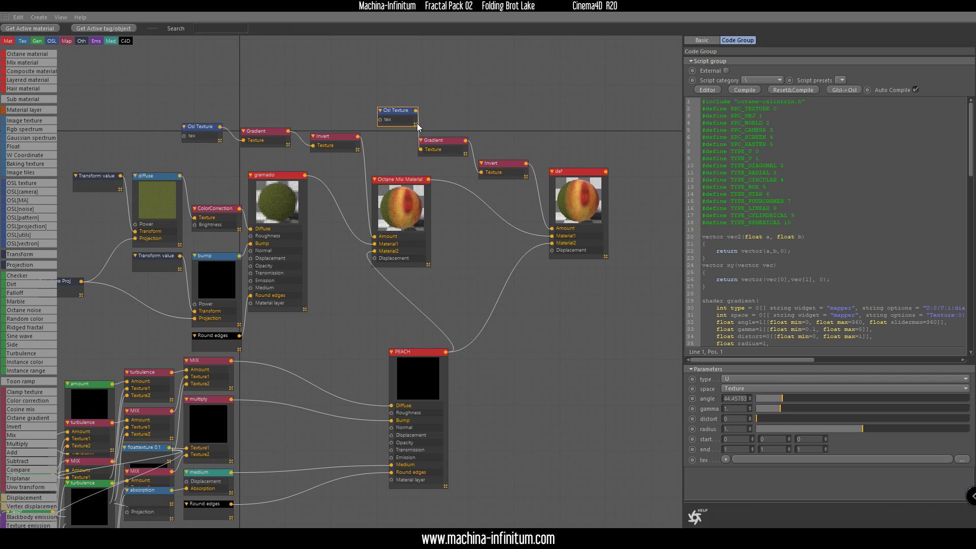
{"action": "left_click", "coordinate": [201, 131]}
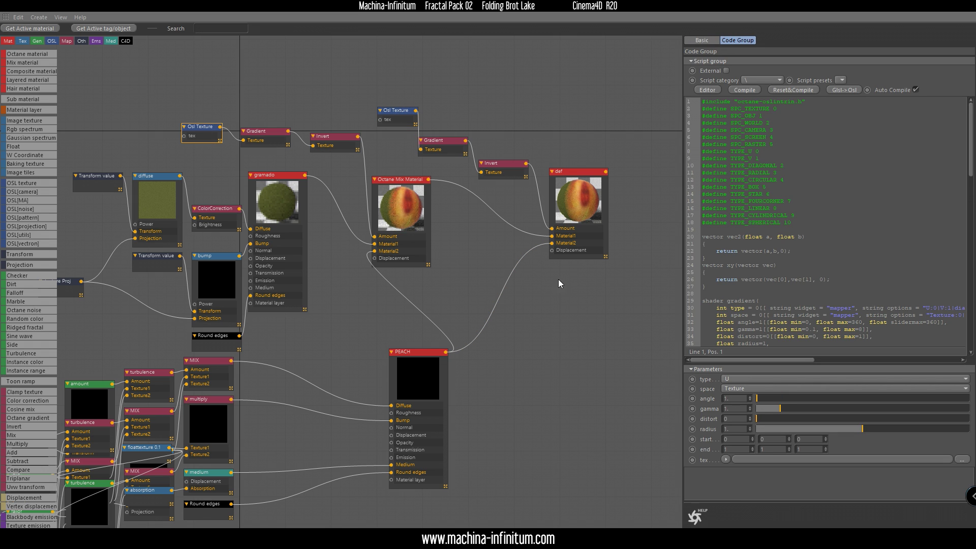
{"action": "left_click", "coordinate": [411, 115]}
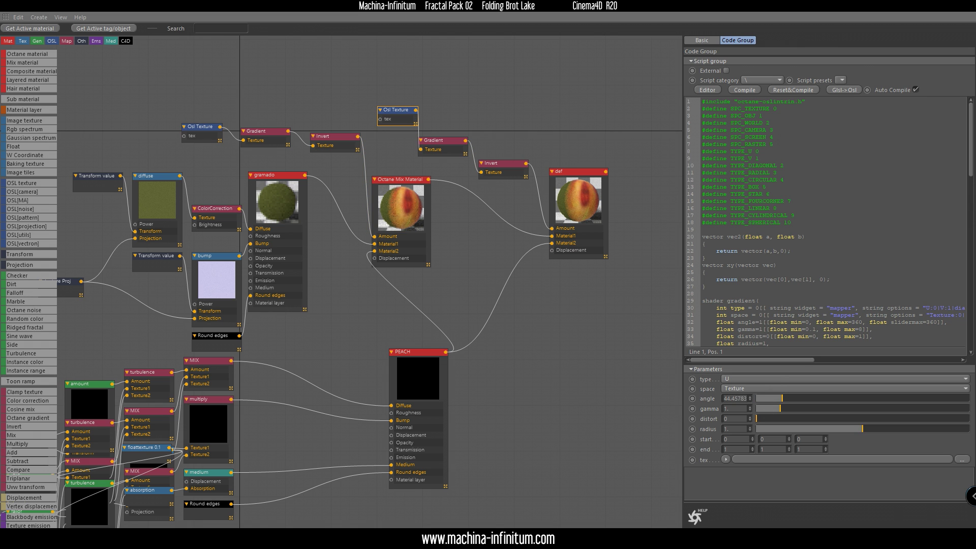
Close the Node Editor and Material Editor, select the def material and restart the live render.
{"action": "left_click", "coordinate": [965, 6]}
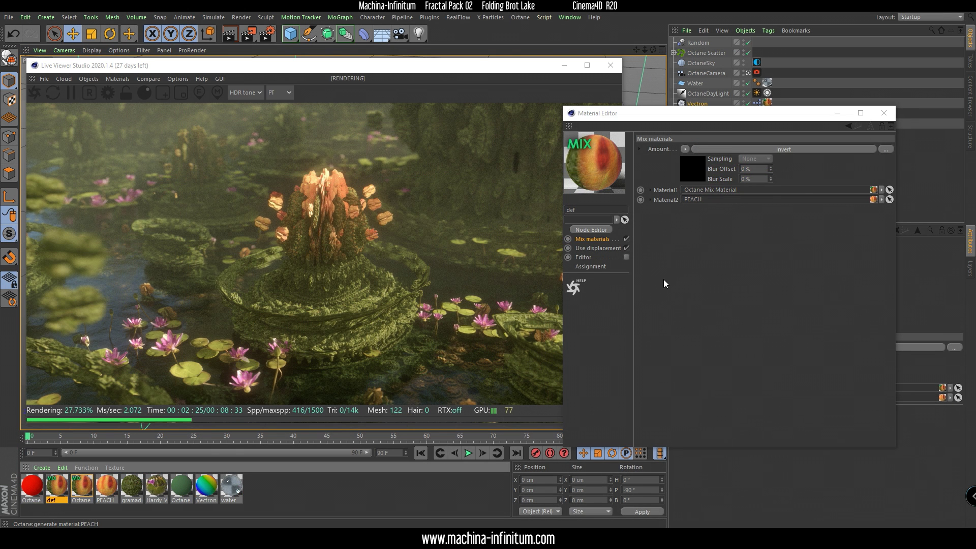
{"action": "left_click", "coordinate": [883, 113]}
{"action": "left_click", "coordinate": [57, 492]}
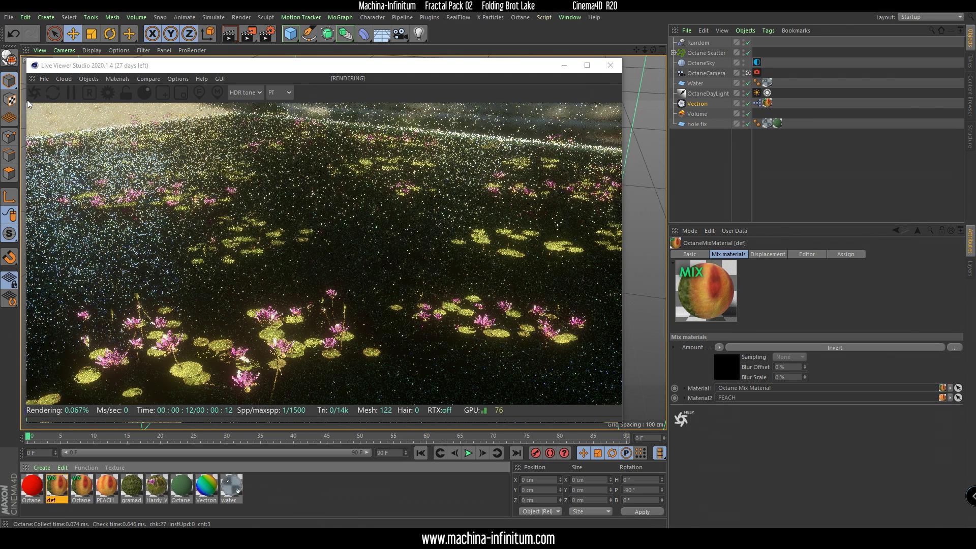
{"action": "left_click", "coordinate": [34, 93]}
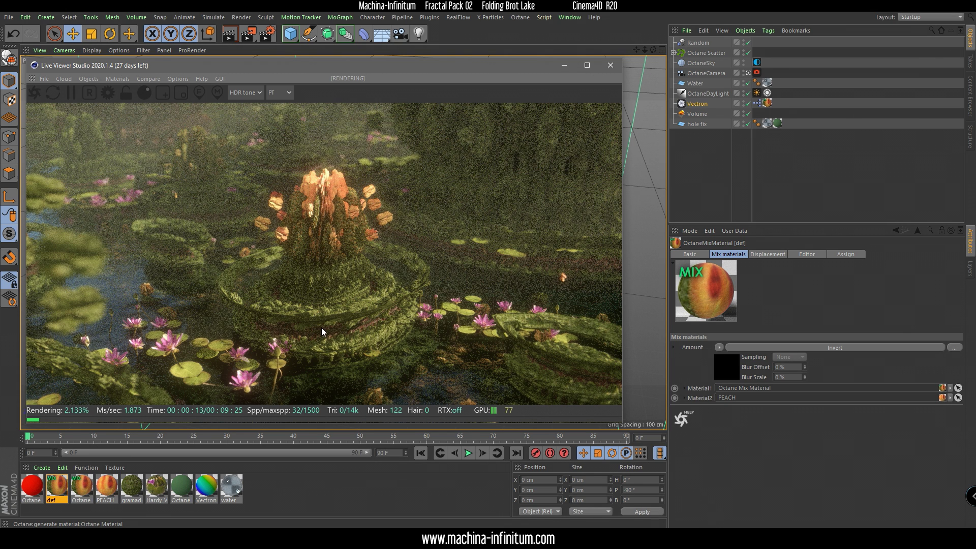
Replace def's Material2 with the red Octane Material1 and limit the live render to a region around the central bowl.
{"action": "left_click", "coordinate": [56, 488]}
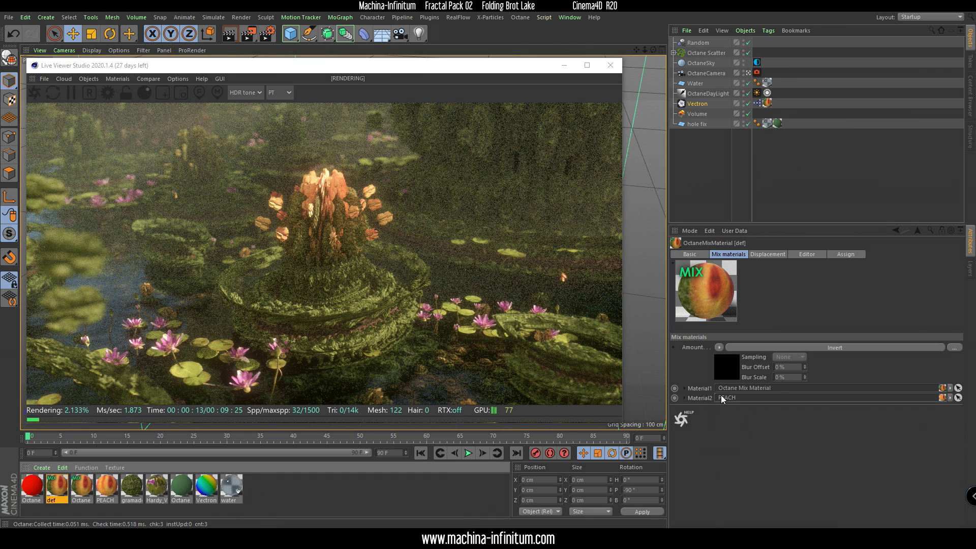
{"action": "left_click", "coordinate": [958, 399]}
{"action": "left_click", "coordinate": [34, 484]}
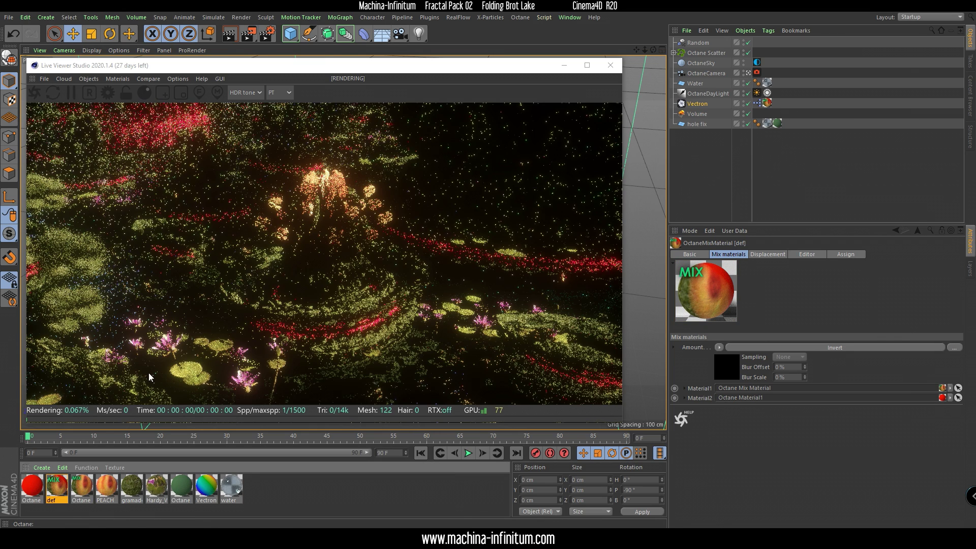
{"action": "left_click", "coordinate": [162, 92]}
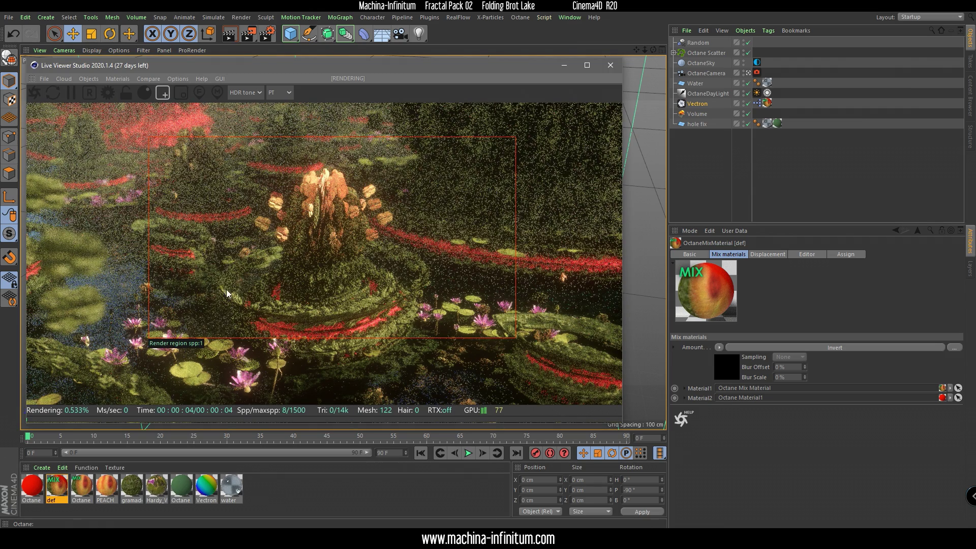
{"action": "left_click_drag", "start_coordinate": [211, 251], "coordinate": [417, 368]}
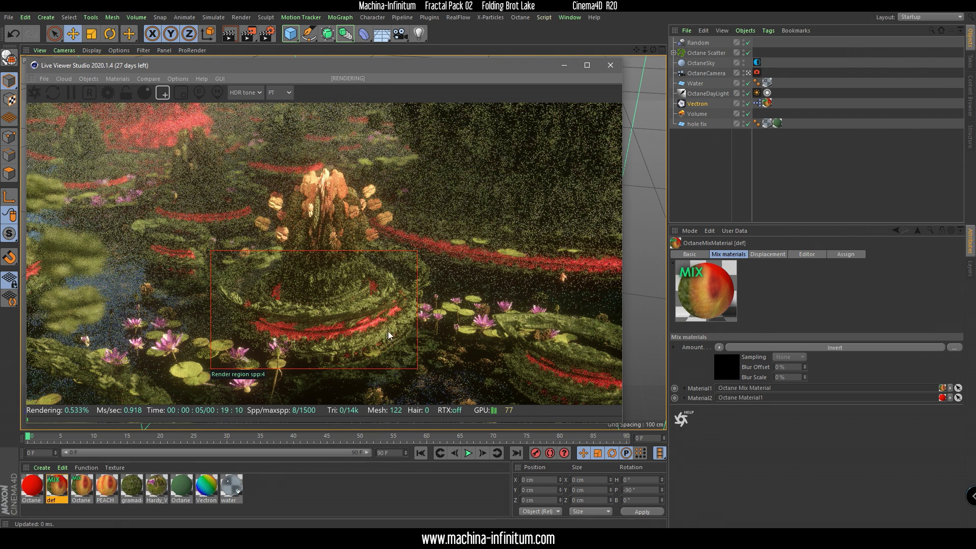
Open the OSL Texture behind def's inverted gradient mask and lower its angle to about 29.25.
{"action": "left_click", "coordinate": [843, 349]}
{"action": "left_click", "coordinate": [822, 273]}
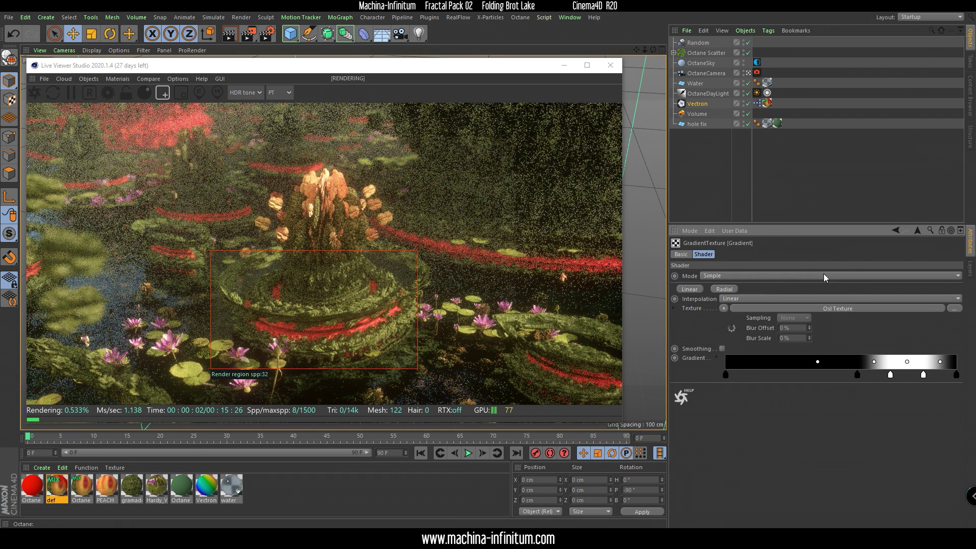
{"action": "left_click", "coordinate": [846, 300]}
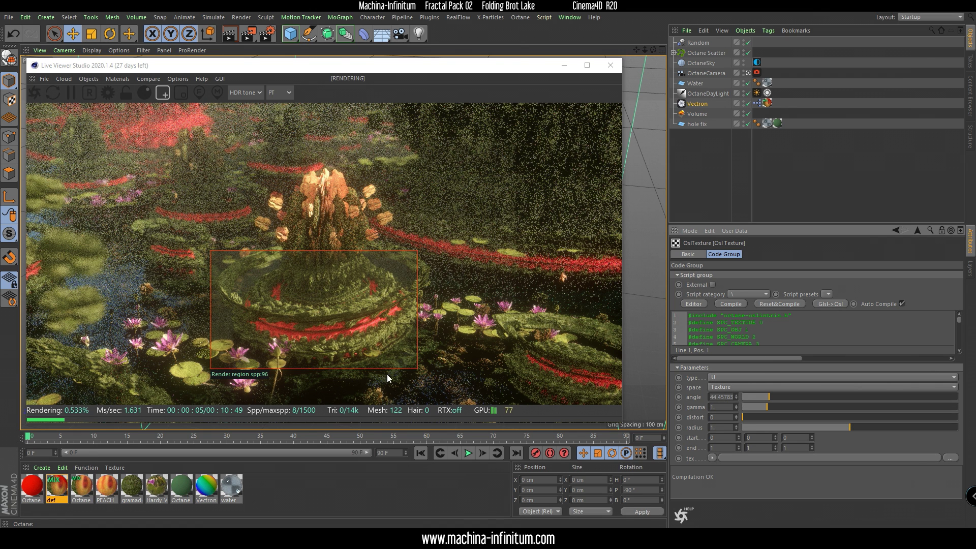
{"action": "left_click_drag", "start_coordinate": [735, 397], "coordinate": [736, 420]}
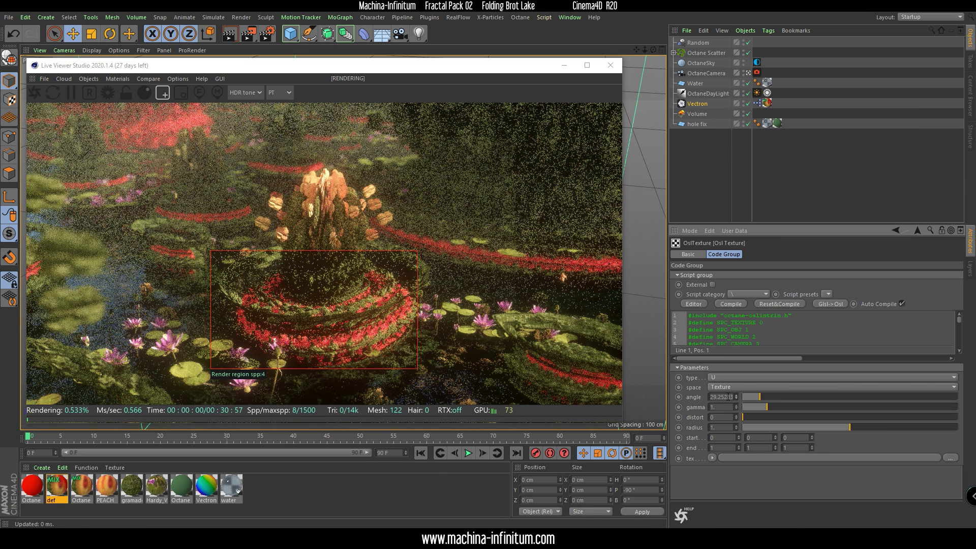
Set def's Material2 back to PEACH and turn off the render region in the Live Viewer.
{"action": "left_click", "coordinate": [54, 485]}
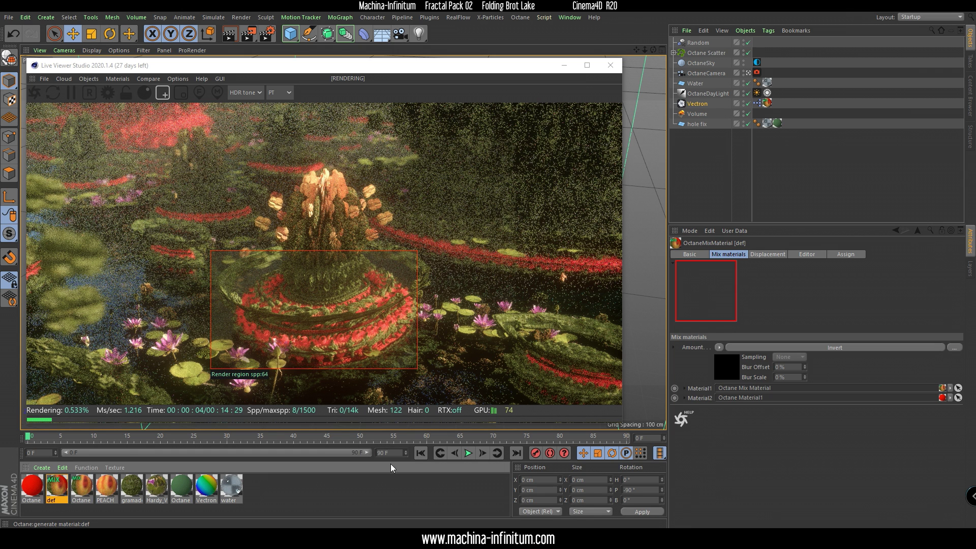
{"action": "left_click", "coordinate": [950, 397]}
{"action": "left_click", "coordinate": [107, 488]}
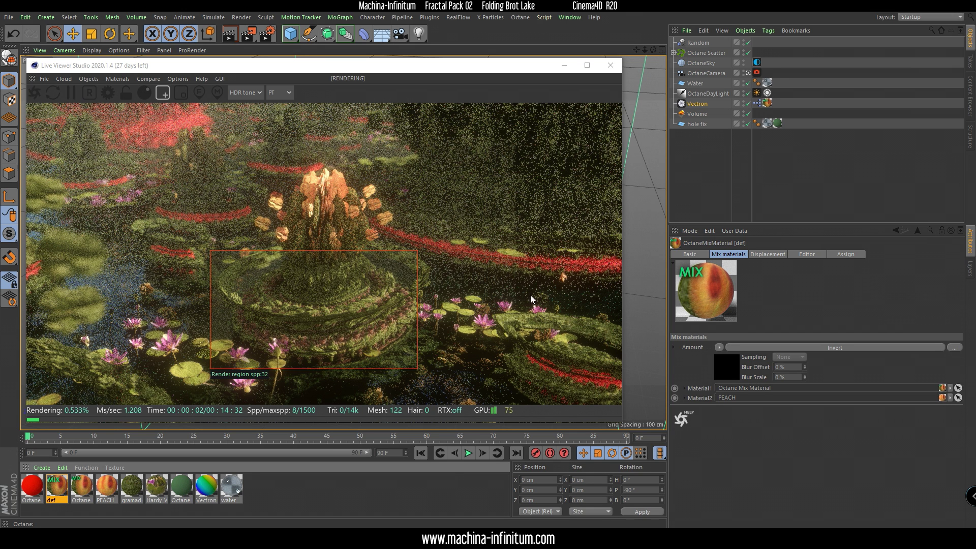
{"action": "left_click", "coordinate": [163, 93]}
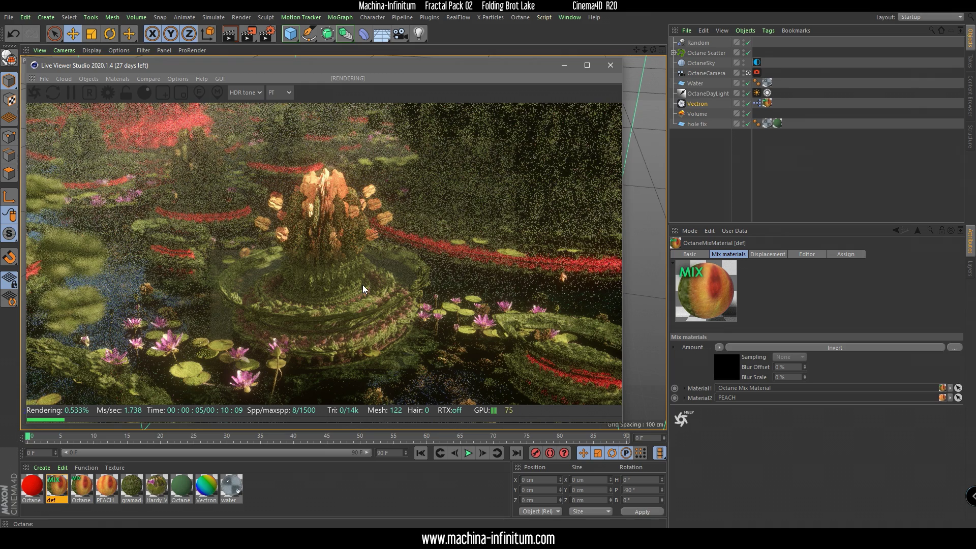